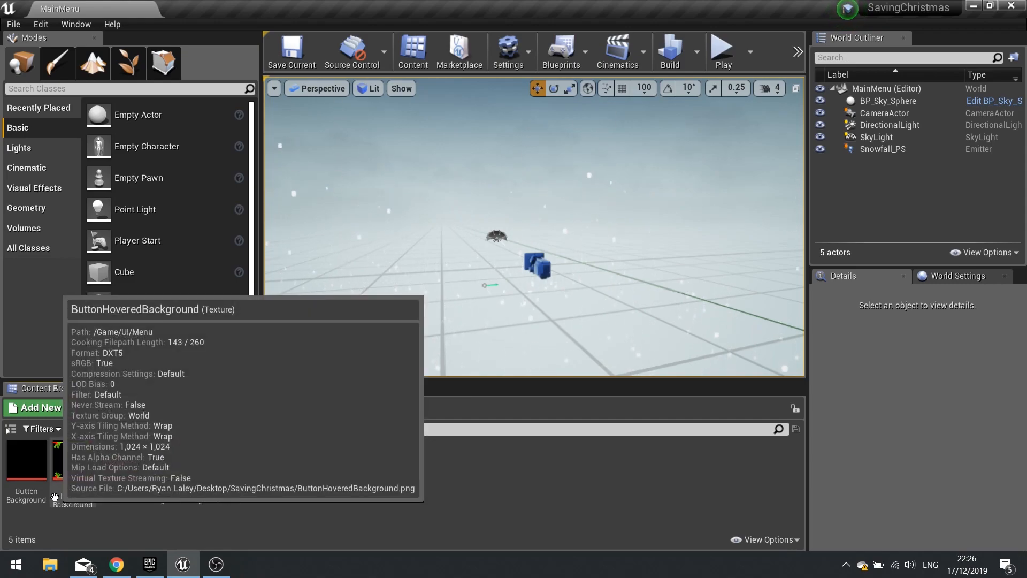
Step: Examine the imported button background, game logo and font assets in the UI/Menu folder
left_click(73, 470)
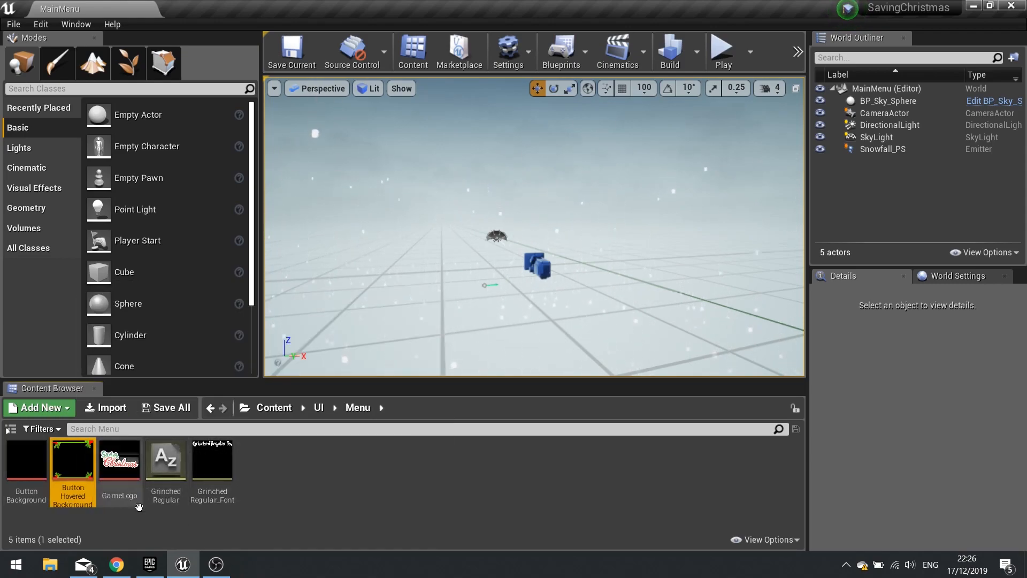
left_click(122, 470)
left_click(230, 456)
left_click(171, 473)
left_click(348, 482)
Step: Select the camera actor in the MainMenu level and look over the scene around it
right_click_drag(533, 248, 476, 236)
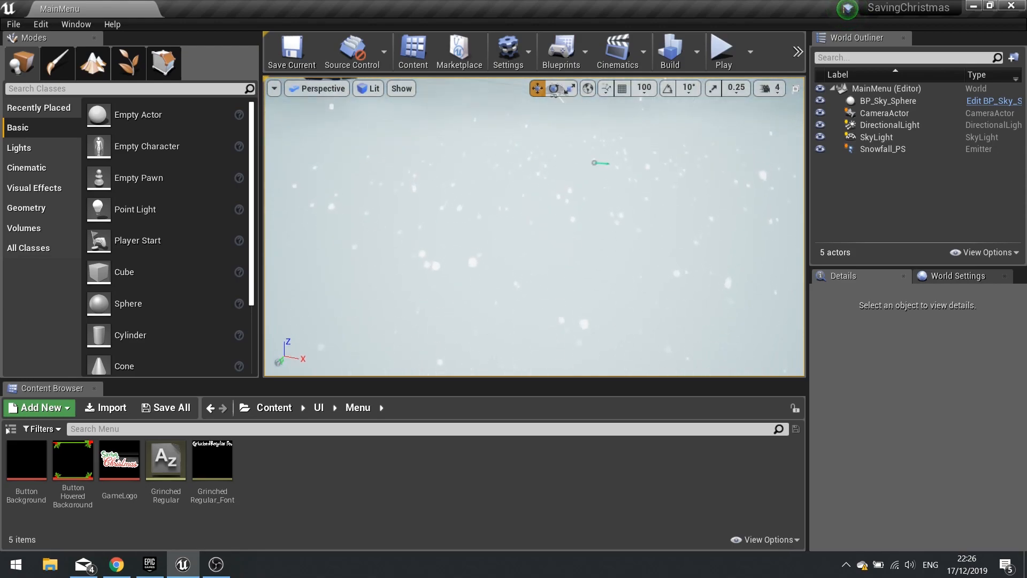
mouse_move(573, 261)
right_mouse_down()
mouse_move(570, 238)
mouse_move(503, 227)
mouse_move(556, 252)
mouse_move(541, 257)
mouse_move(574, 263)
mouse_move(559, 239)
mouse_move(509, 273)
mouse_move(577, 270)
right_mouse_up()
left_click(557, 236)
right_click_drag(434, 286, 433, 287)
right_click_drag(715, 295, 714, 295)
key("s")
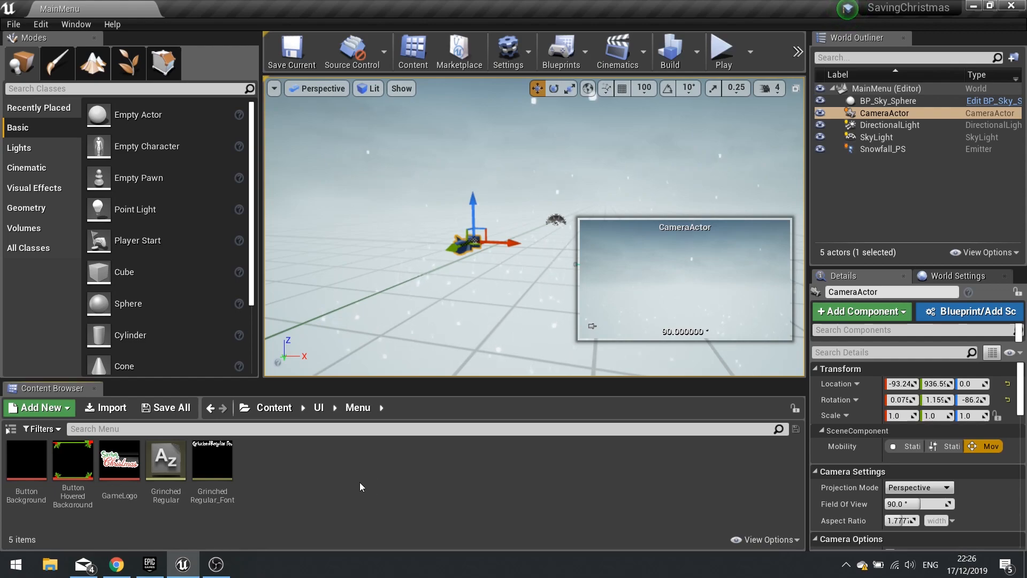
Step: Create a Widget Blueprint named TitleSequence_UI in the UI/Menu folder and open it for editing
right_click(287, 463)
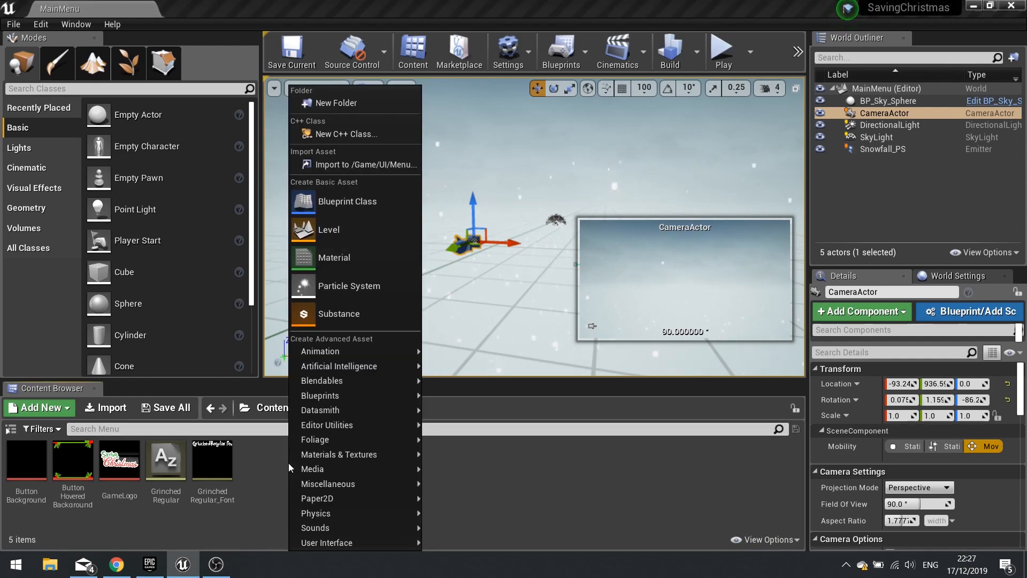
mouse_move(332, 537)
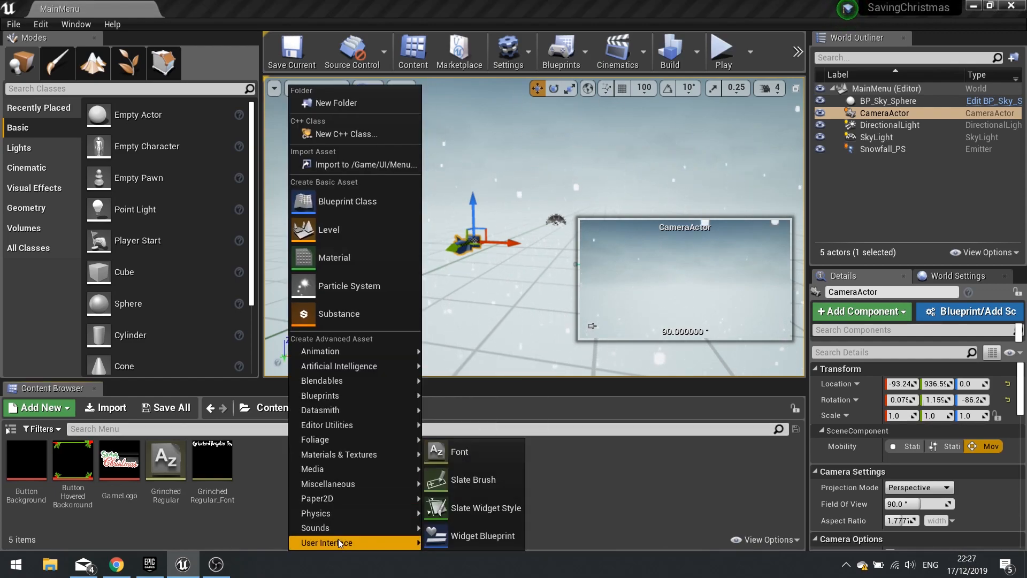
left_click(483, 545)
type("Title")
type("Seque")
type("nce")
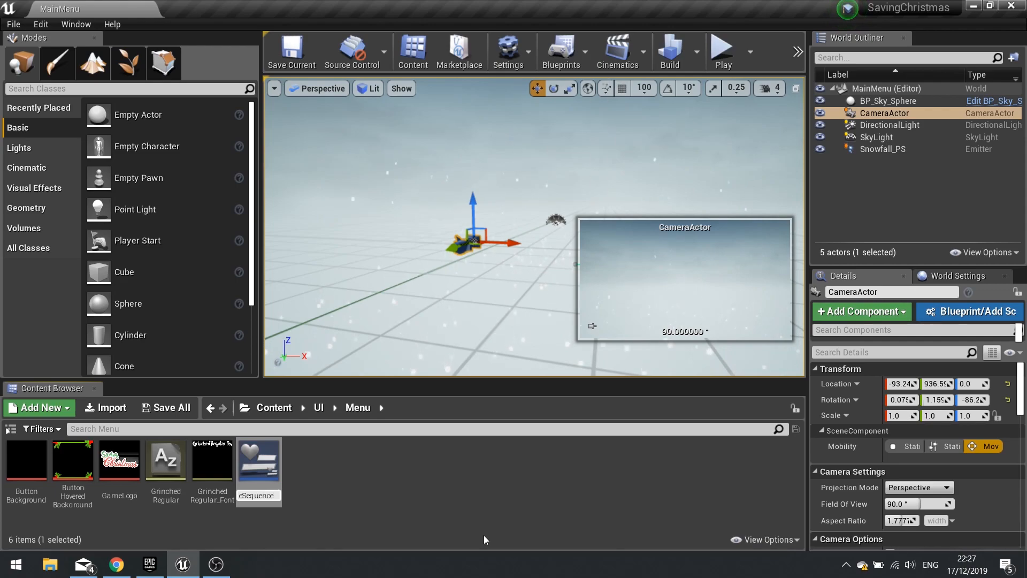
type("_UI")
key("Return")
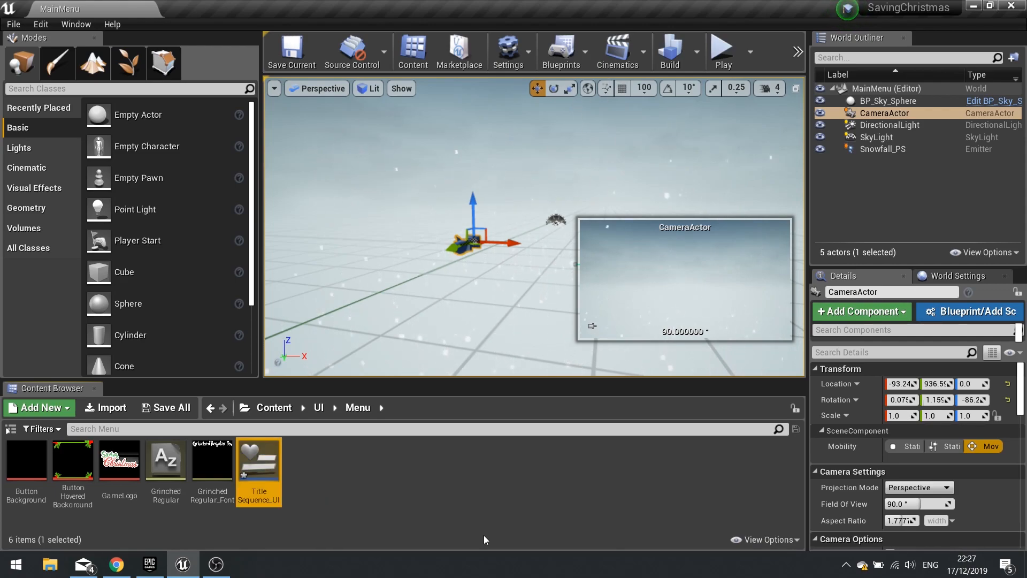
double_click(268, 495)
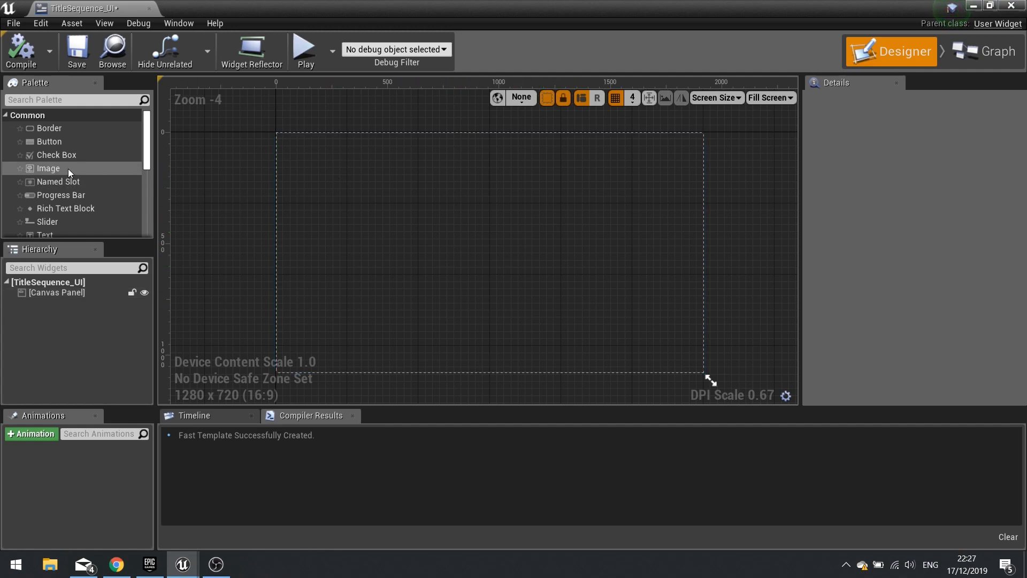
Step: Add an image to the canvas panel, assign the Artboard_1Dark_Transparent texture to its brush and enable Size To Content
left_click_drag(44, 169, 66, 303)
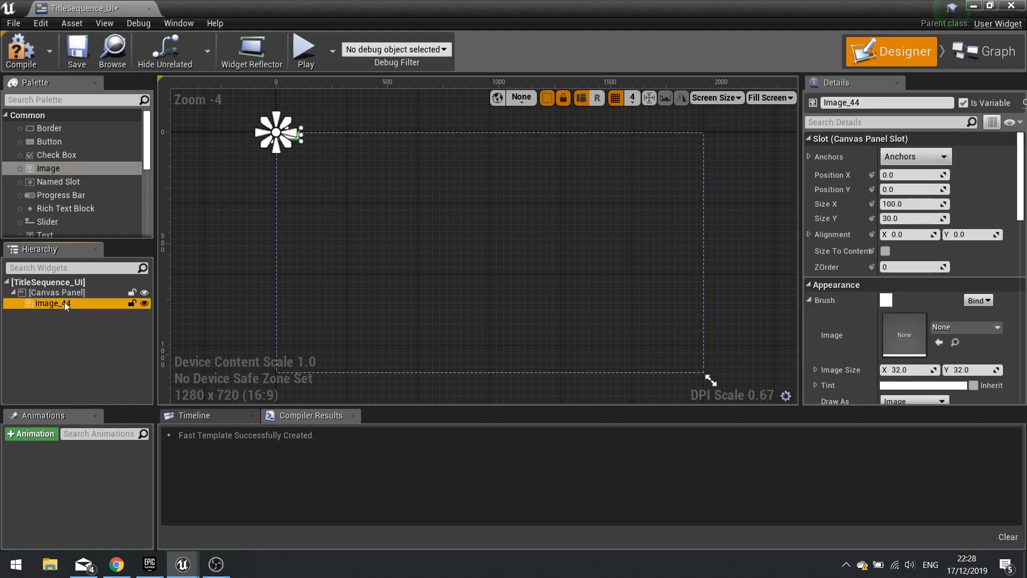
scroll(925, 299, "down", 2)
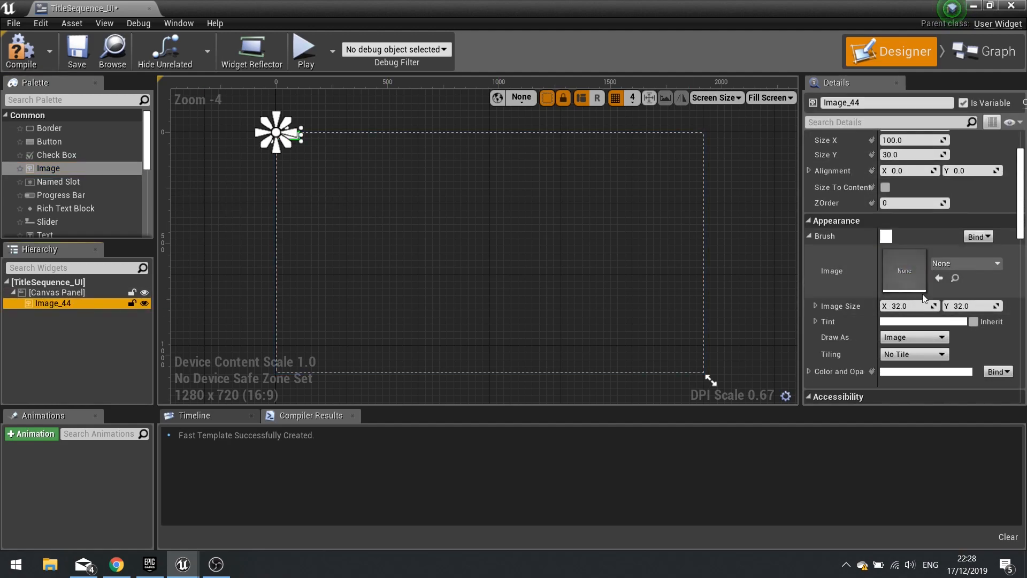
left_click(951, 265)
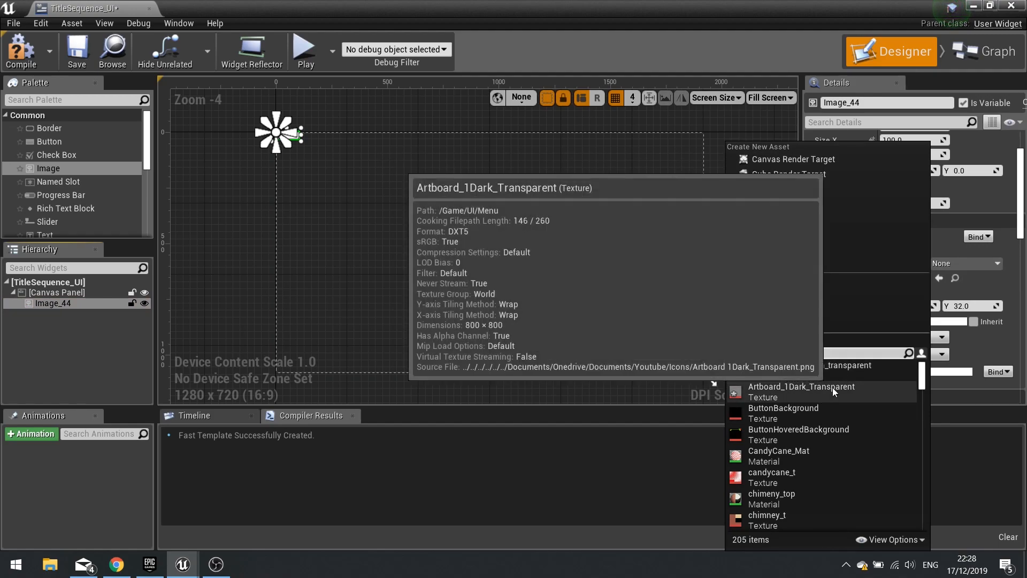
left_click(821, 393)
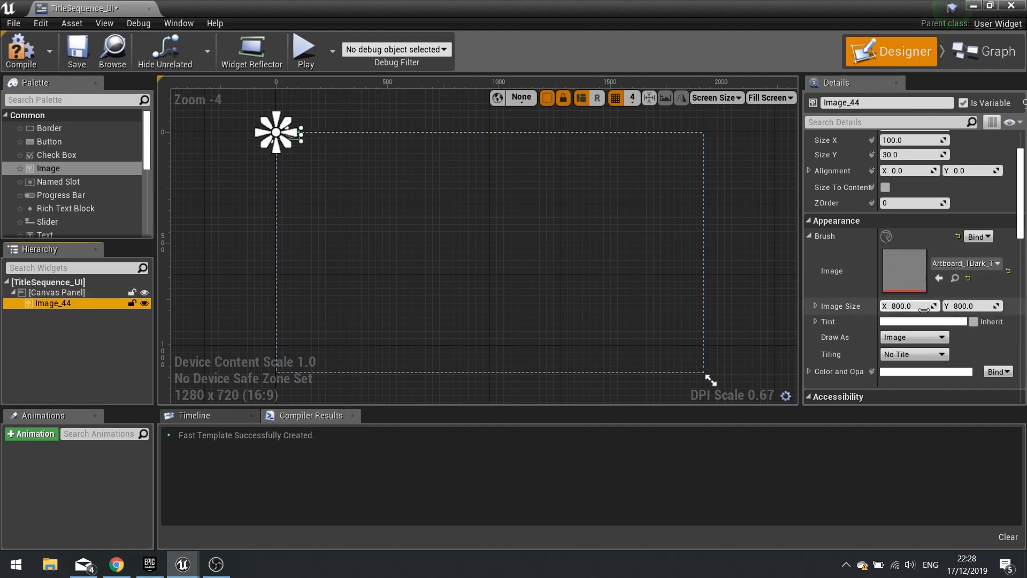
left_click(885, 186)
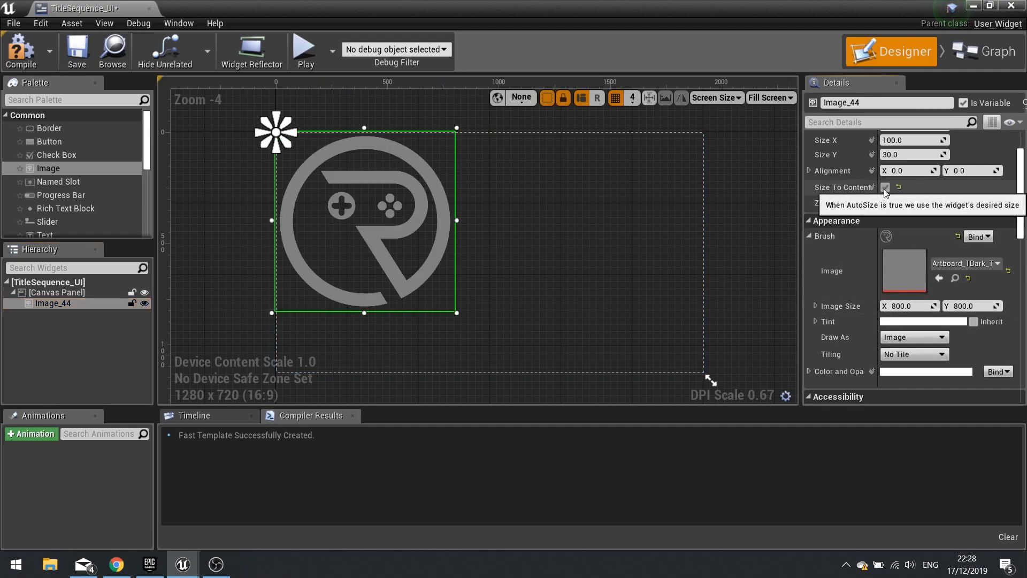
Step: Move the logo image to the middle of the canvas, at about X 604, Y 172
left_click_drag(386, 233, 531, 266)
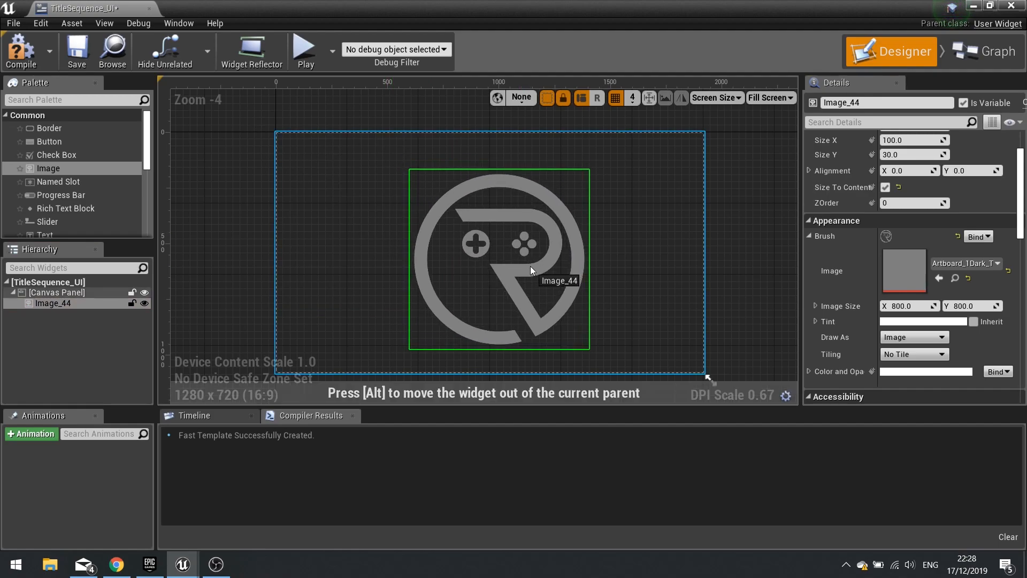
scroll(546, 262, "down", 2)
scroll(599, 251, "up", 4)
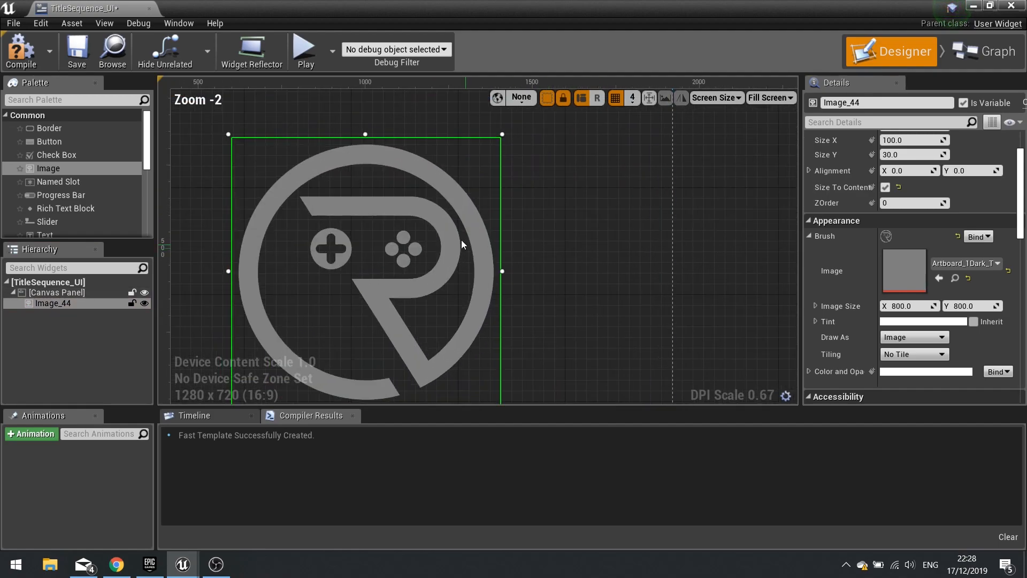
scroll(436, 249, "down", 2)
scroll(631, 252, "down", 2)
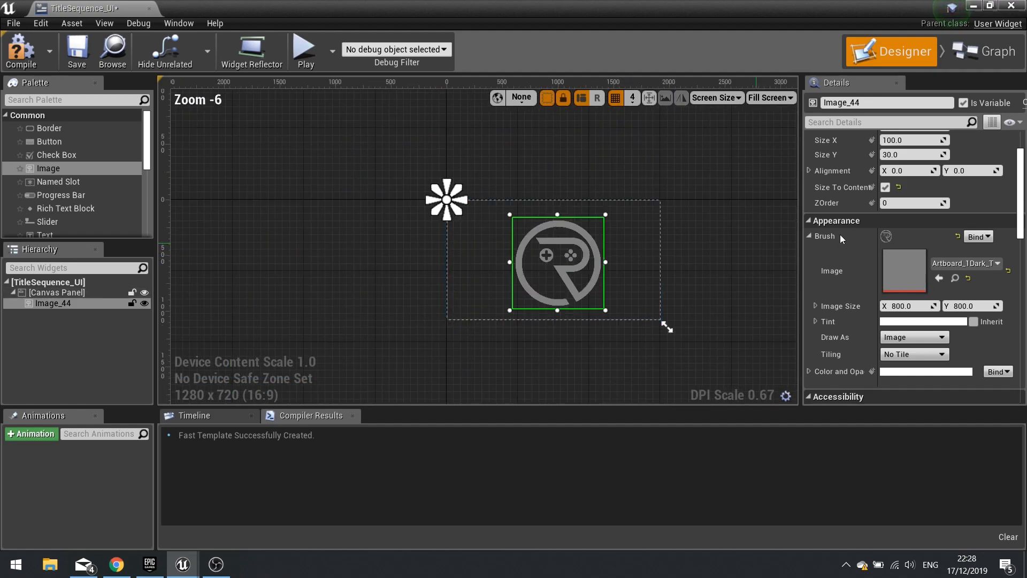
Step: Set the logo image's alignment to 0.5 in both X and Y
scroll(875, 225, "up", 1)
scroll(875, 223, "up", 1)
left_click(916, 236)
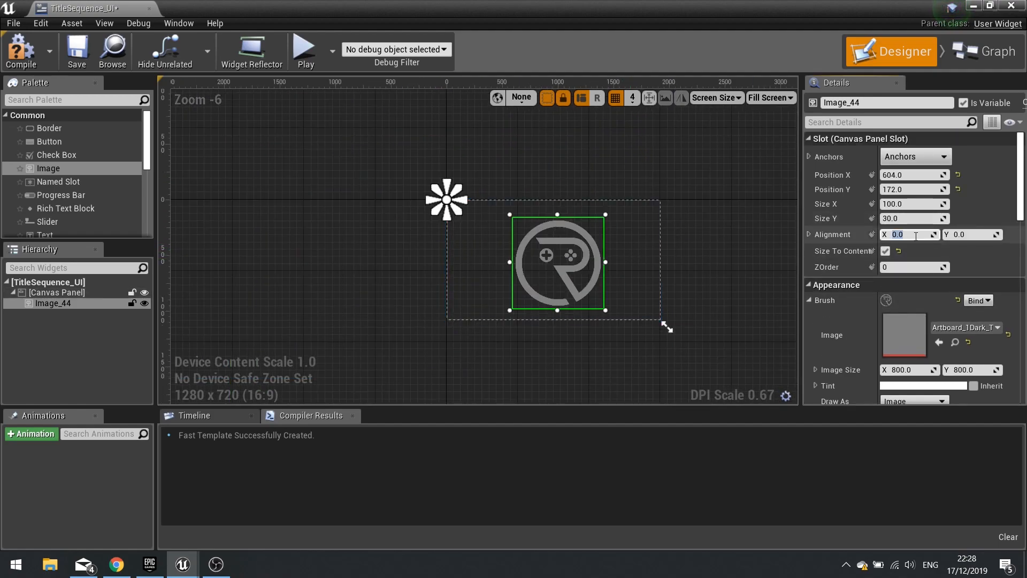
key("Tab")
type("0")
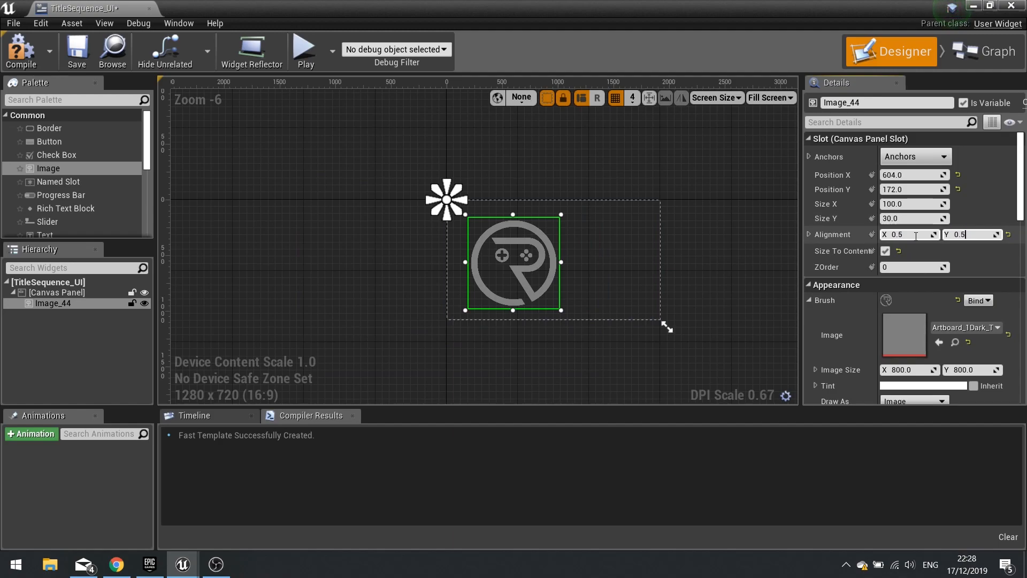
key("Return")
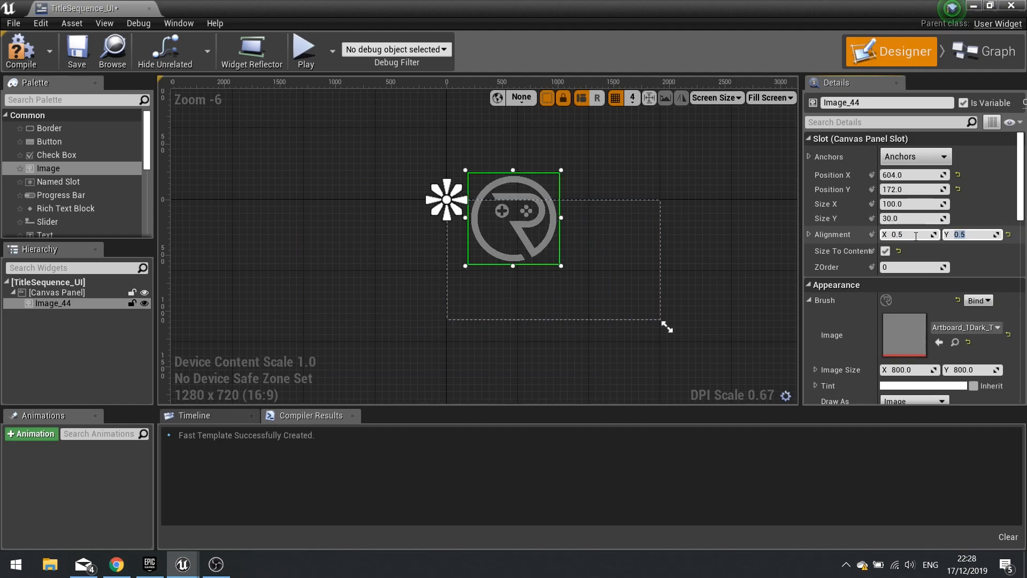
Step: Anchor the logo image to the canvas centre and set its X and Y position to 0
left_click(942, 160)
left_click(913, 239)
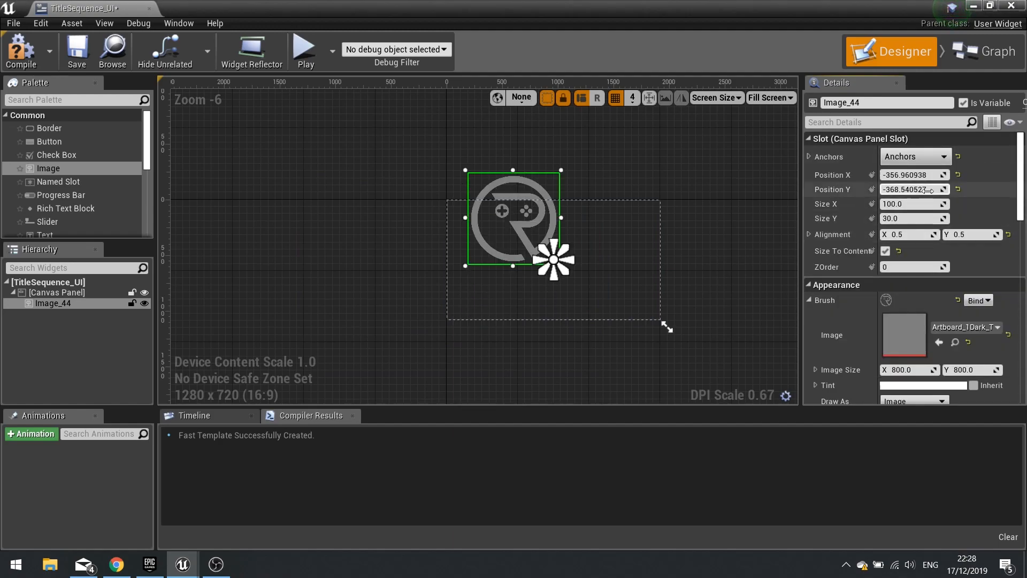
left_click(908, 176)
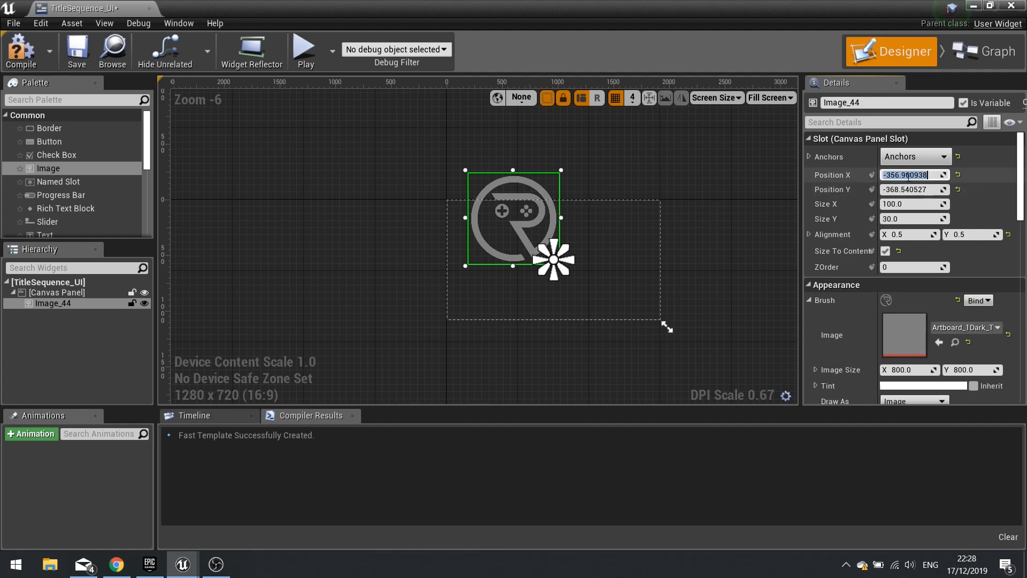
type("0")
key("Tab")
type("0")
key("Return")
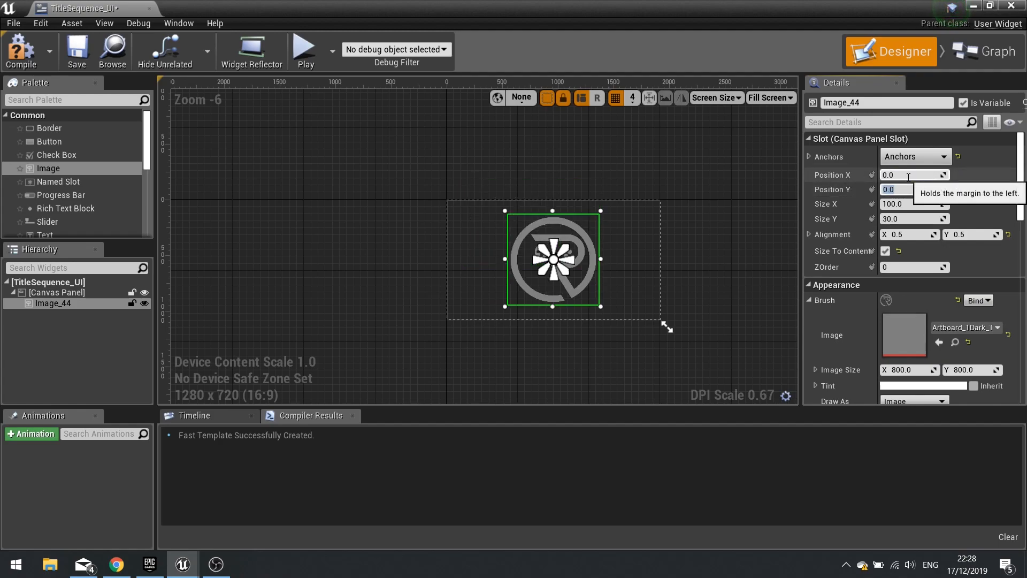
Step: Set the logo's image size to 500 by 500
scroll(620, 278, "up", 2)
scroll(632, 258, "up", 2)
scroll(444, 207, "down", 1)
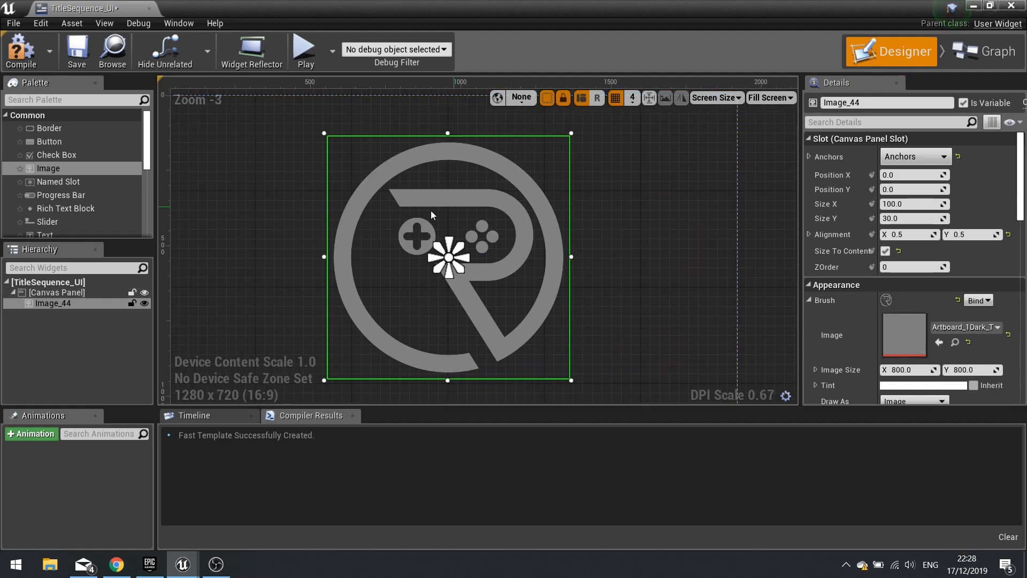
right_click_drag(621, 266, 665, 246)
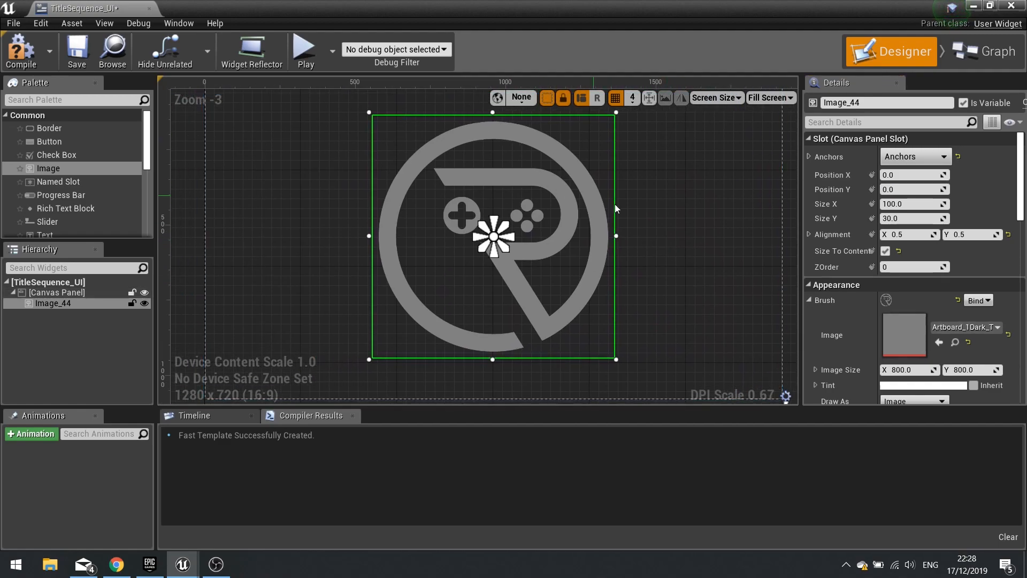
scroll(649, 233, "down", 1)
scroll(650, 233, "down", 1)
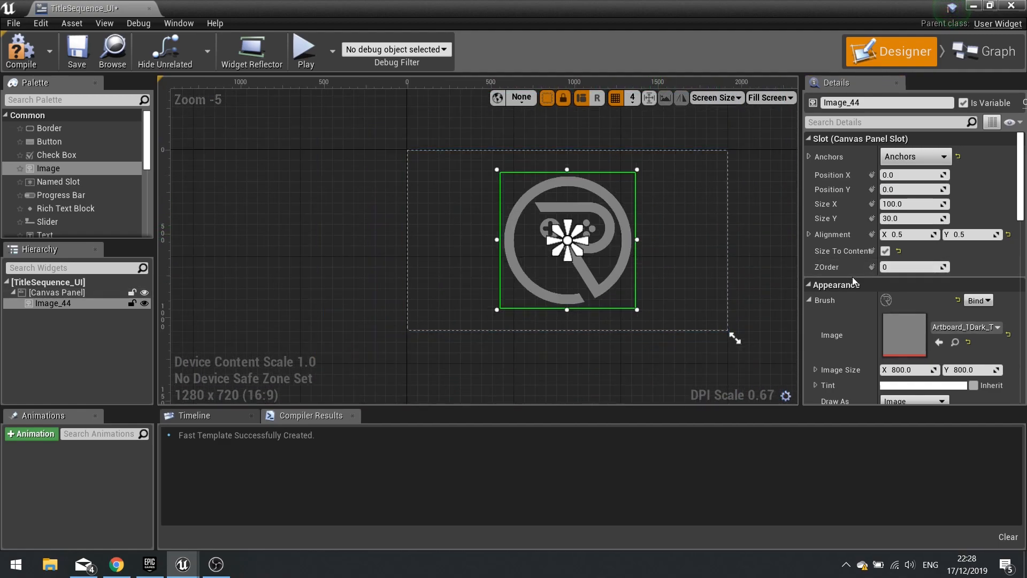
scroll(862, 325, "down", 1)
left_click(933, 349)
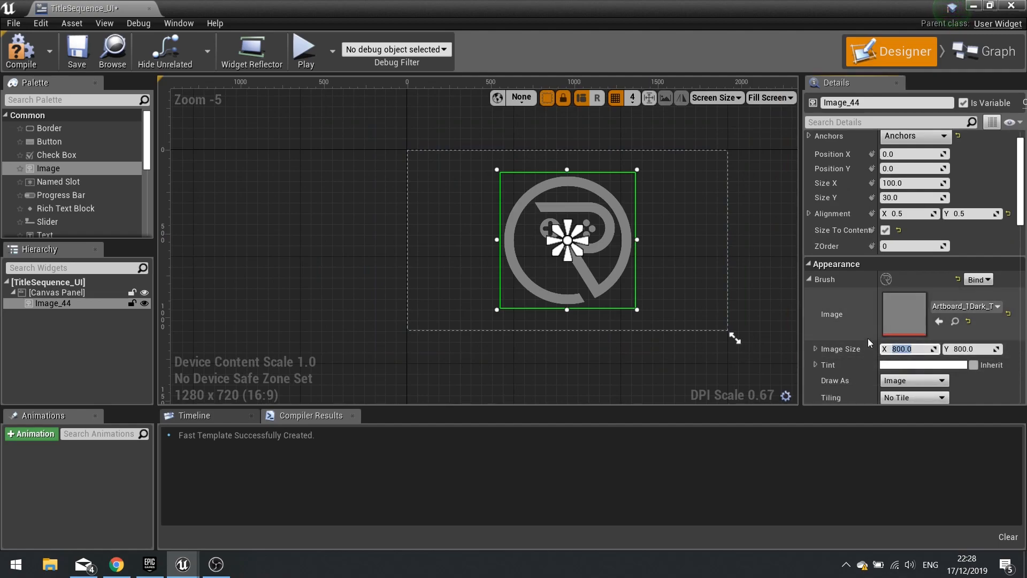
type("500")
key("Tab")
type("500")
key("Return")
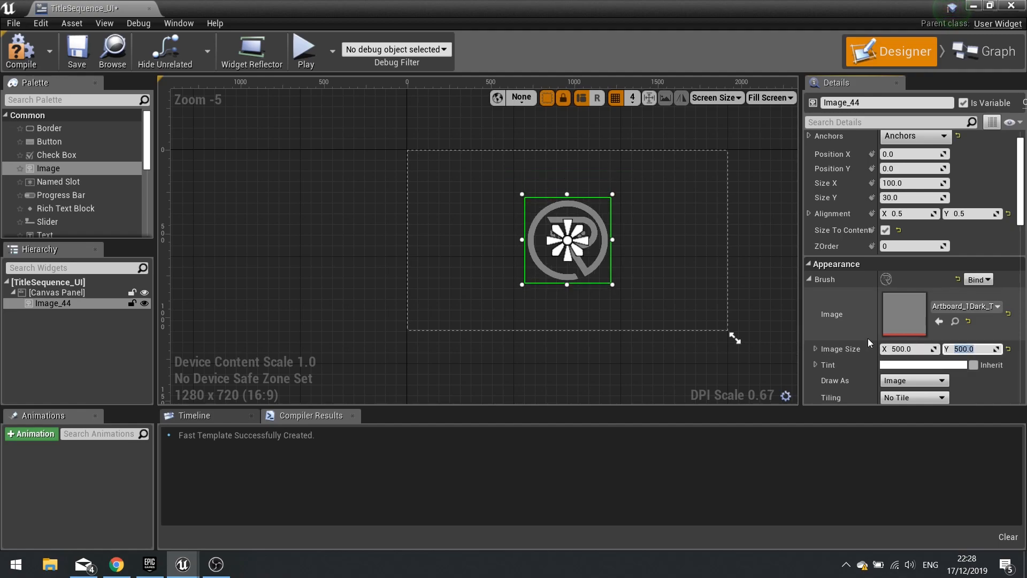
Step: Set the logo's image size to 350 by 350
type("350")
key("Return")
key("shift+Tab")
type("350")
key("Return")
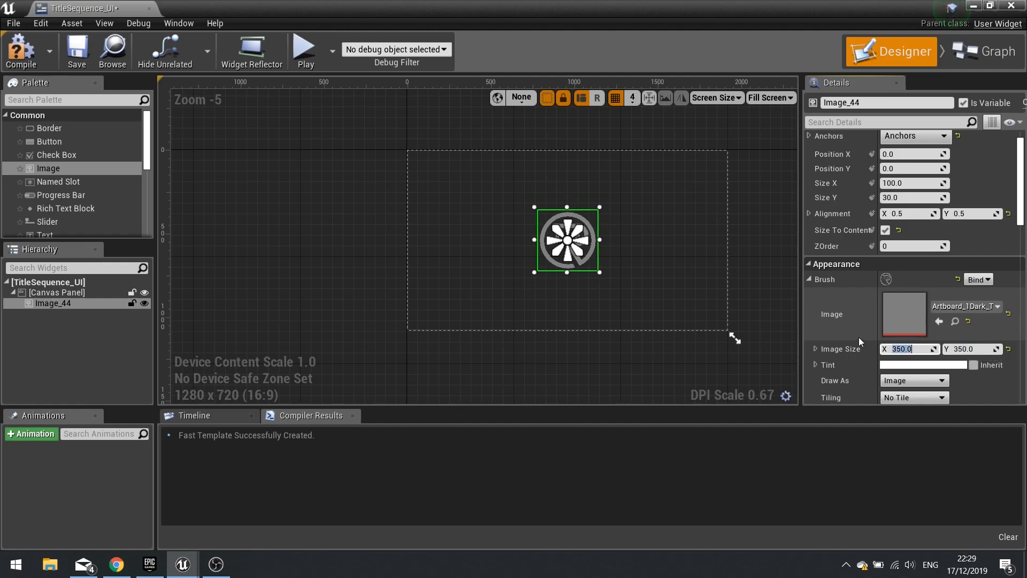
Step: Add a text block to the canvas below the logo and set its text to "Ryan Laley Games"
left_click(666, 319)
right_click_drag(654, 277, 586, 247)
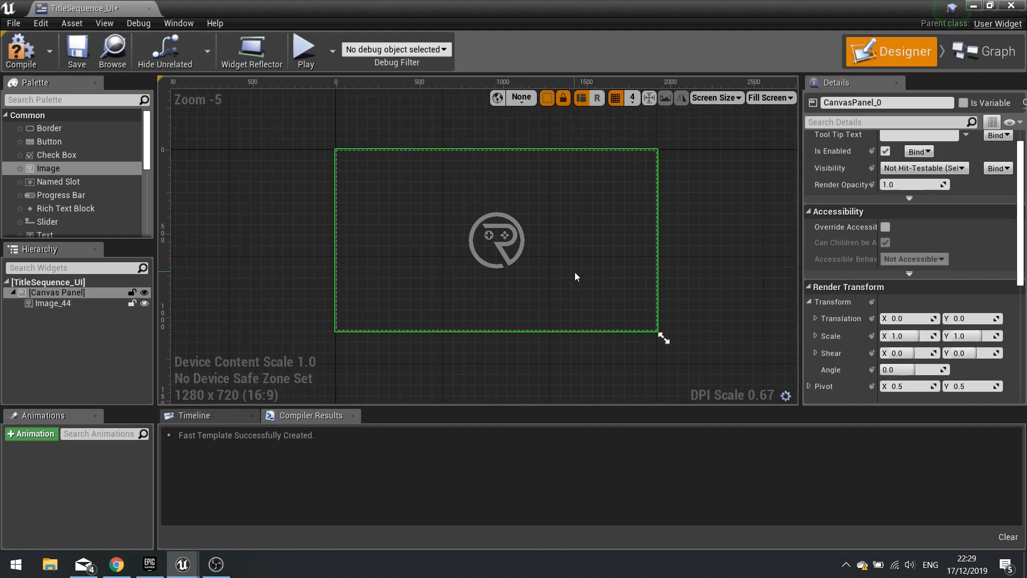
scroll(576, 274, "up", 2)
right_click_drag(517, 242, 551, 263)
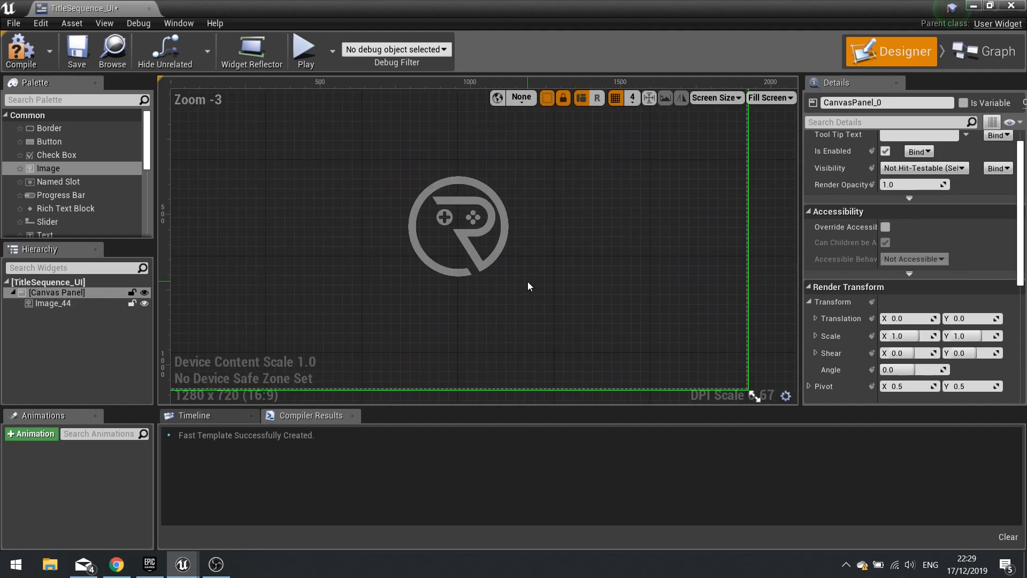
left_click(471, 250)
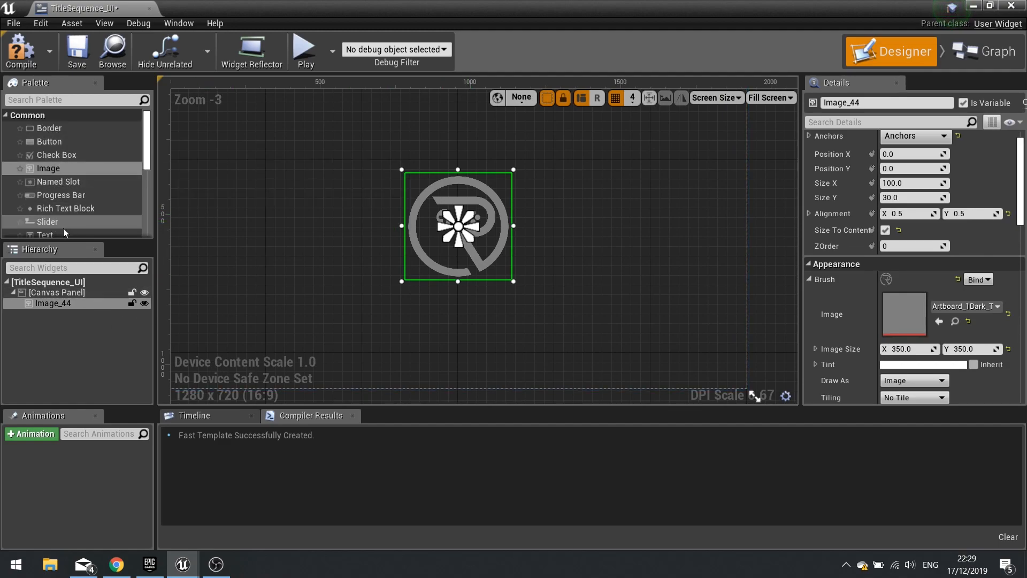
left_click_drag(53, 236, 432, 310)
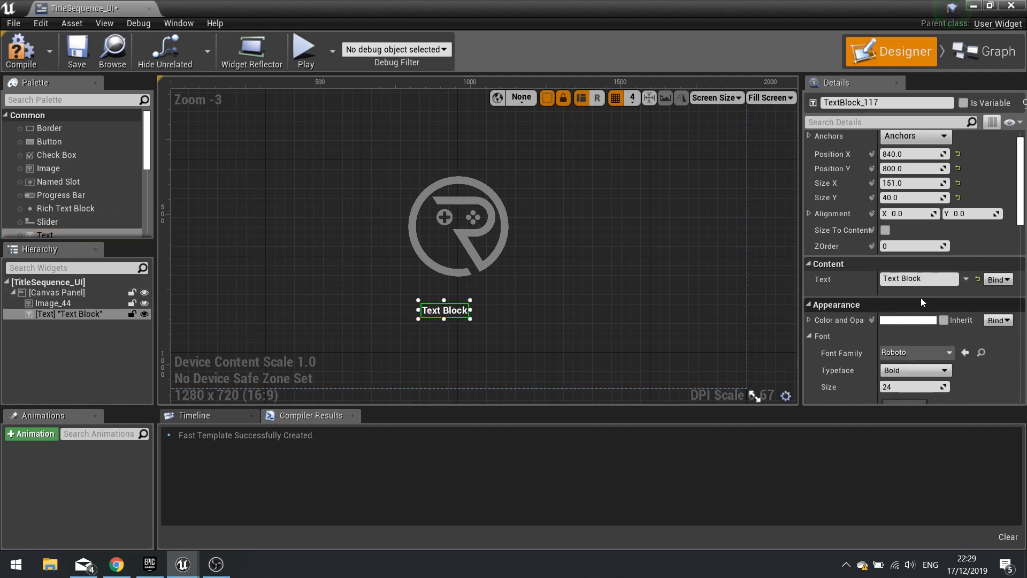
left_click(912, 279)
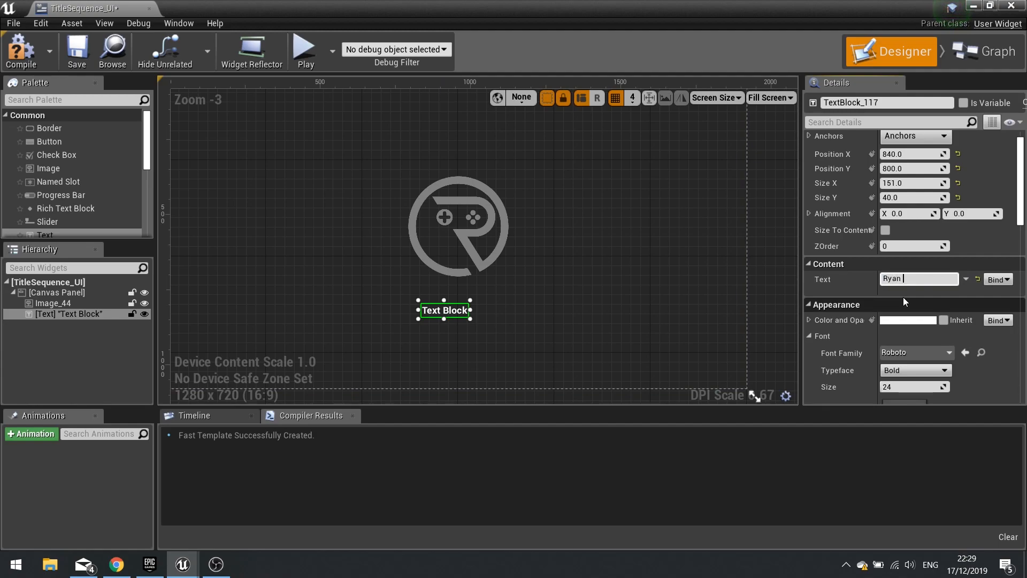
type("Ryan Laley Games")
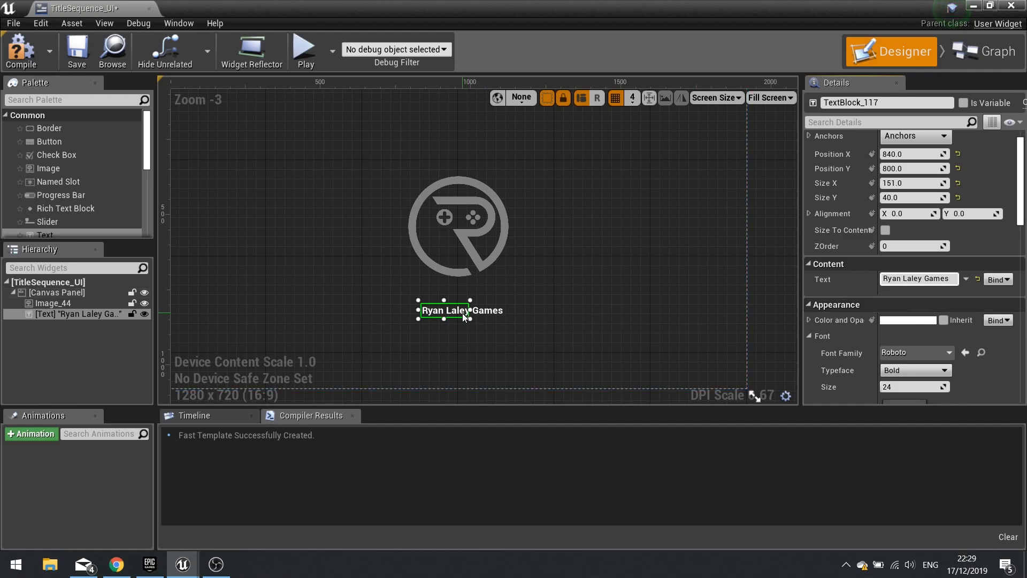
Step: Enlarge the text block to about 414 by 67 and place it under the logo at about X 772, Y 756
left_click_drag(464, 317, 559, 312)
left_click_drag(487, 296, 469, 302)
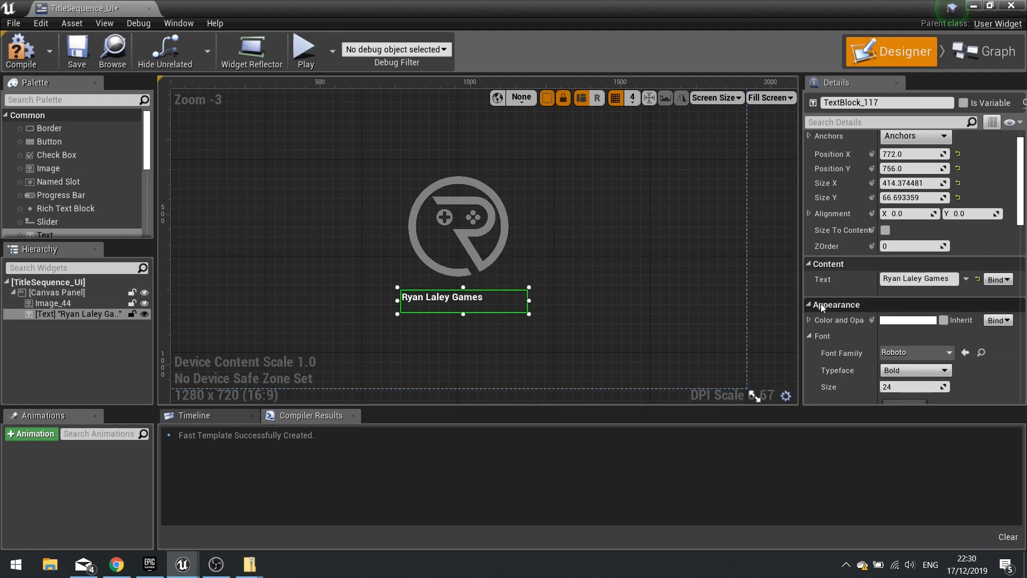
Step: Change the studio name text's font family to LemonMilk_Font and set its font size to 230
scroll(824, 303, "down", 3)
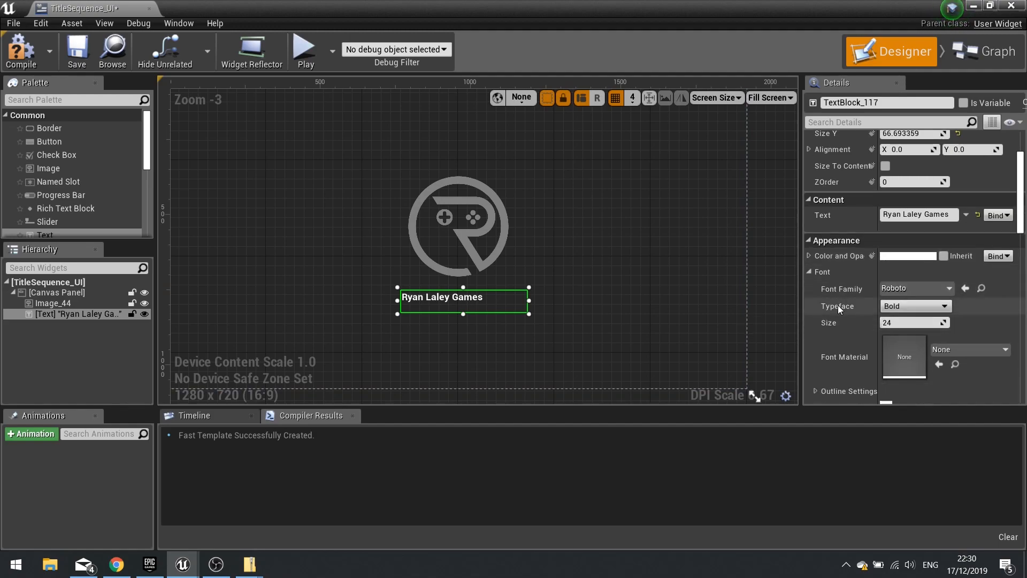
left_click(916, 288)
left_click(737, 390)
left_click_drag(461, 300, 459, 301)
left_click_drag(934, 322, 985, 322)
key("BackSpace")
type("0")
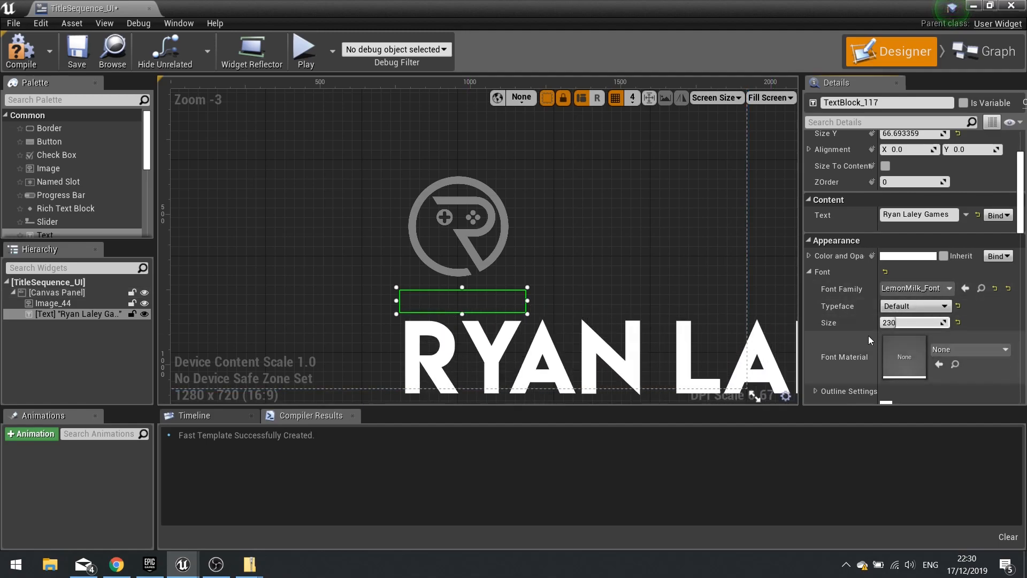
Step: Centre-justify the studio name text and set its font size to 70
scroll(869, 335, "down", 4)
left_click(908, 369)
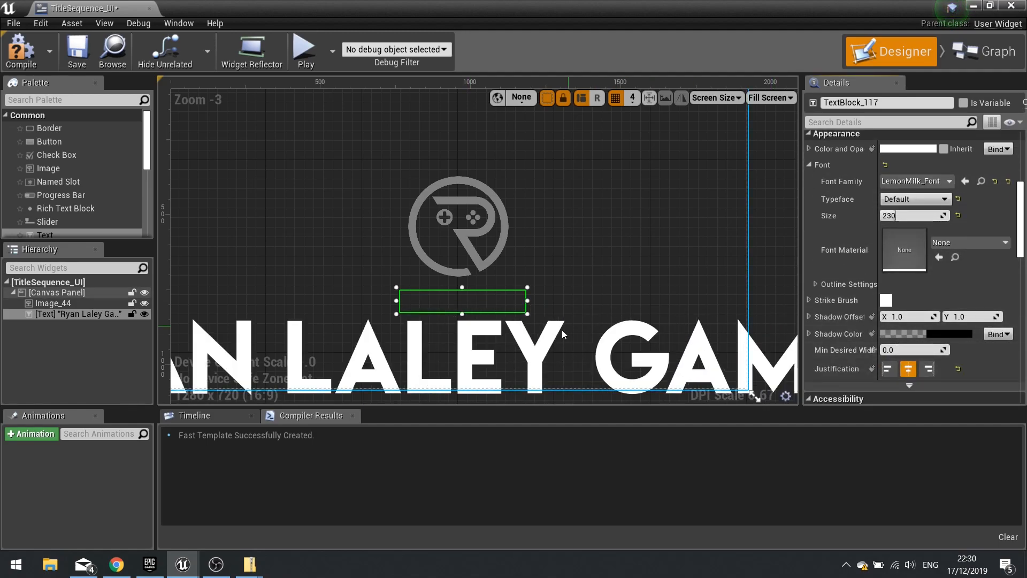
scroll(521, 316, "down", 3)
scroll(521, 313, "up", 1)
scroll(877, 224, "down", 1)
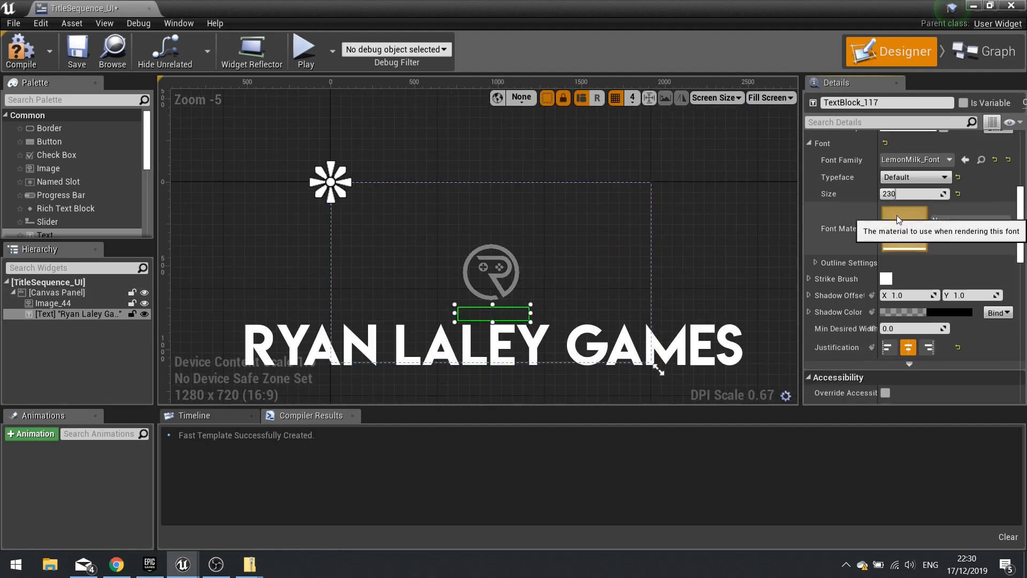
mouse_move(894, 194)
left_mouse_down()
mouse_move(853, 196)
mouse_move(892, 204)
left_mouse_up()
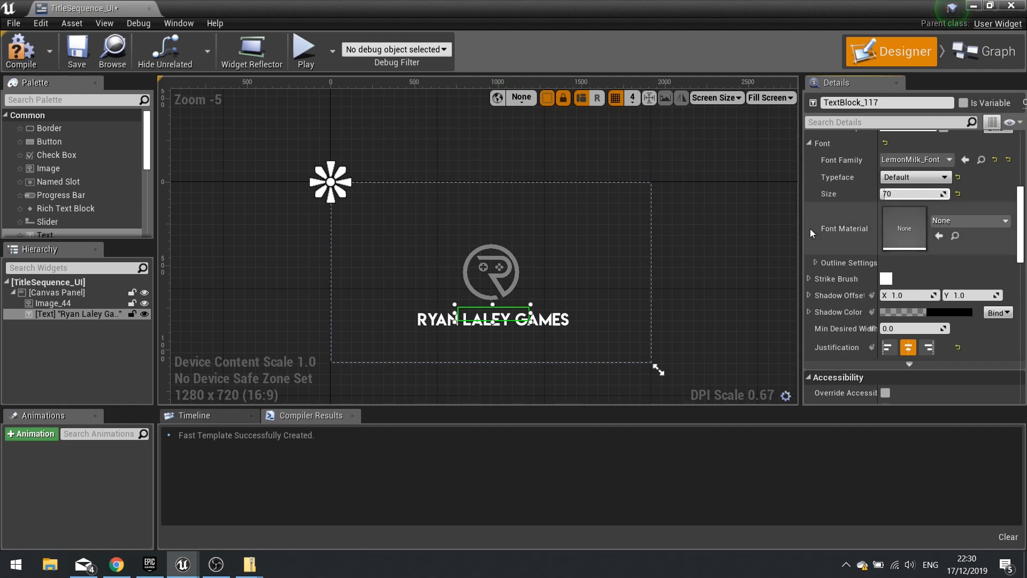
Step: Make the studio name text size to its content and set its alignment to X 0.5, Y 0.5
scroll(839, 235, "up", 3)
scroll(840, 234, "up", 3)
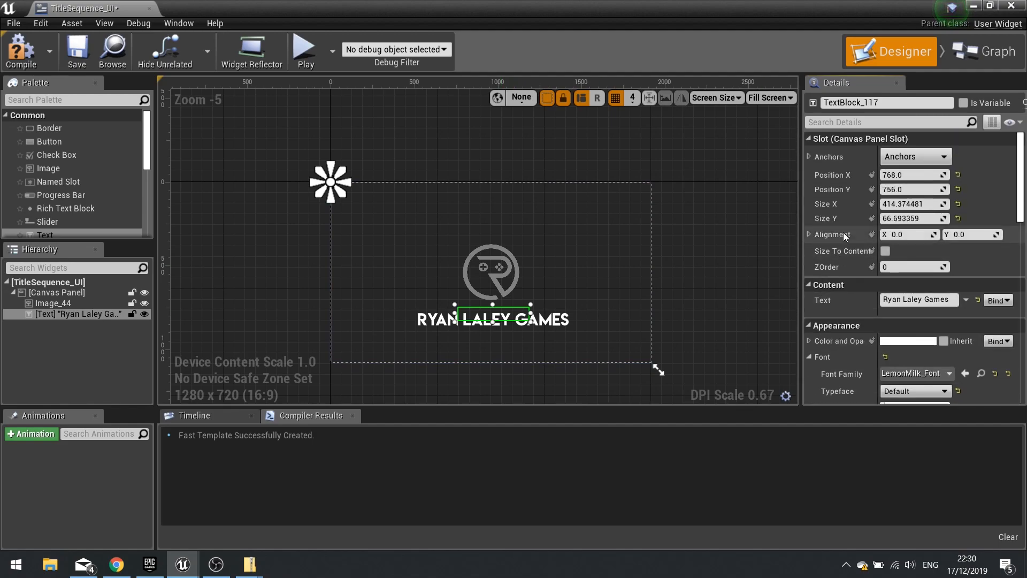
left_click(885, 251)
left_click(910, 236)
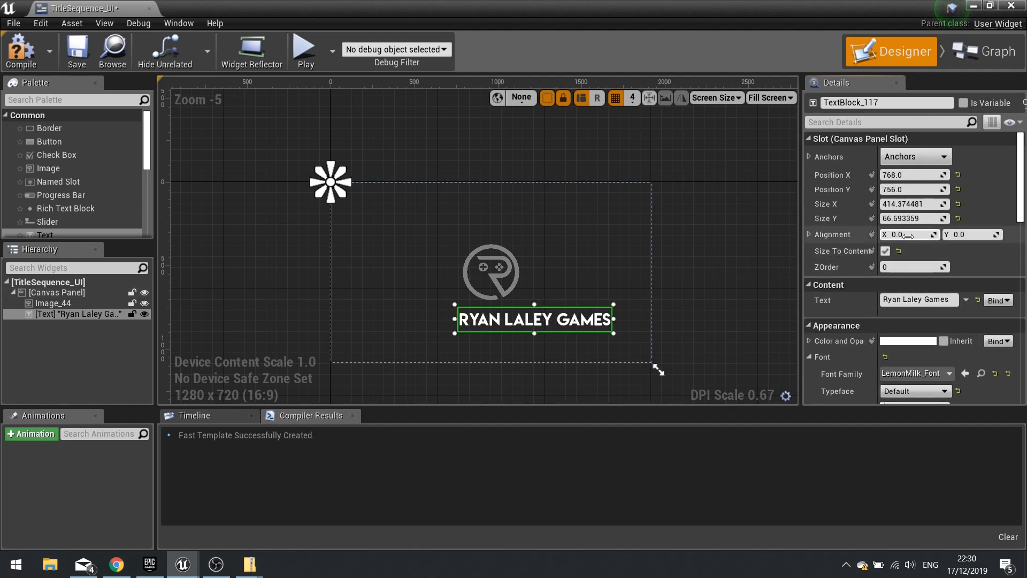
key("Tab")
type("0.5")
key("Return")
Step: Anchor the studio name text to the canvas centre and position it at X 0, just below the logo
left_click(915, 156)
left_click(913, 224)
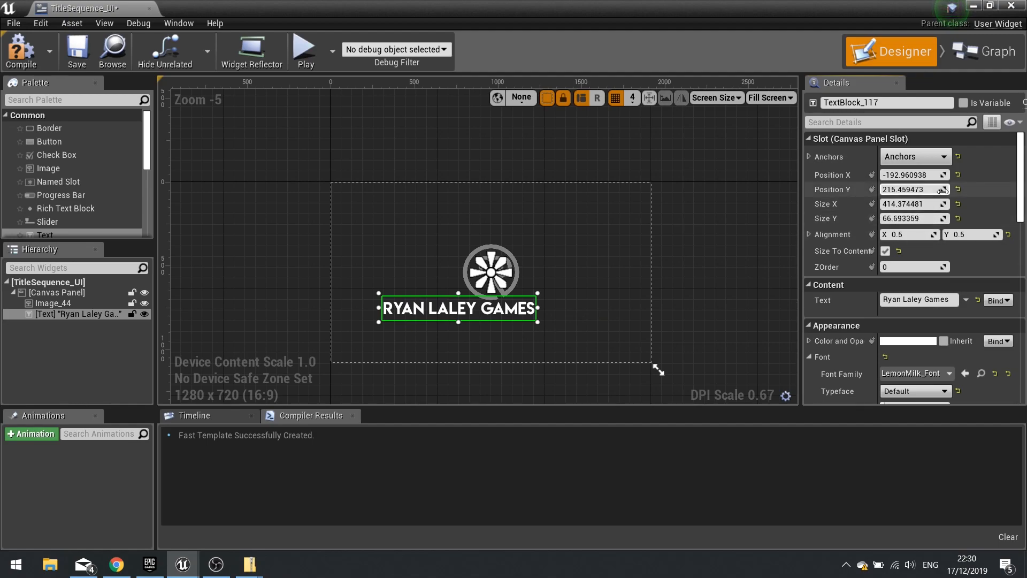
left_click(958, 175)
left_click(959, 190)
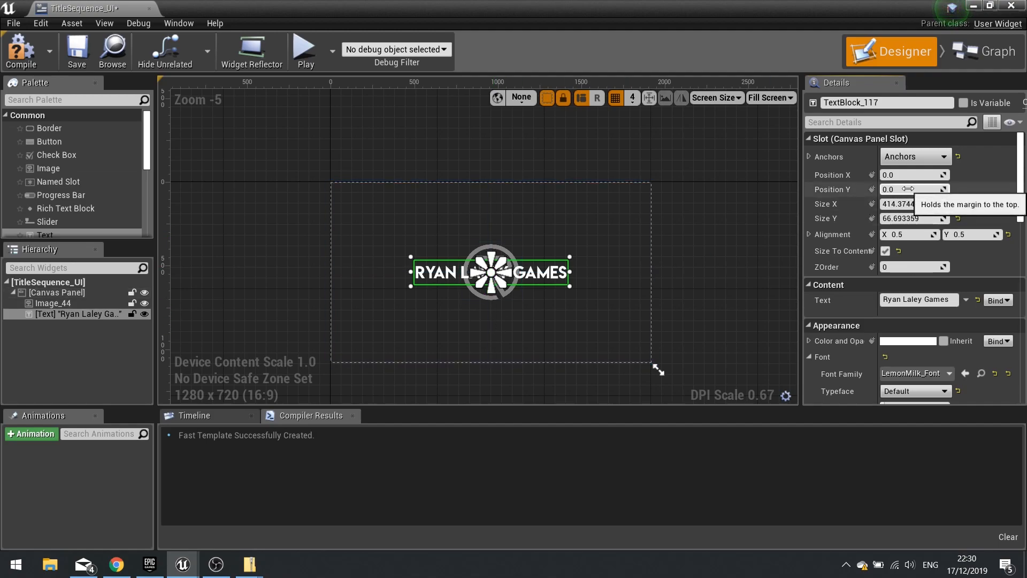
left_click_drag(909, 190, 934, 190)
left_click(696, 266)
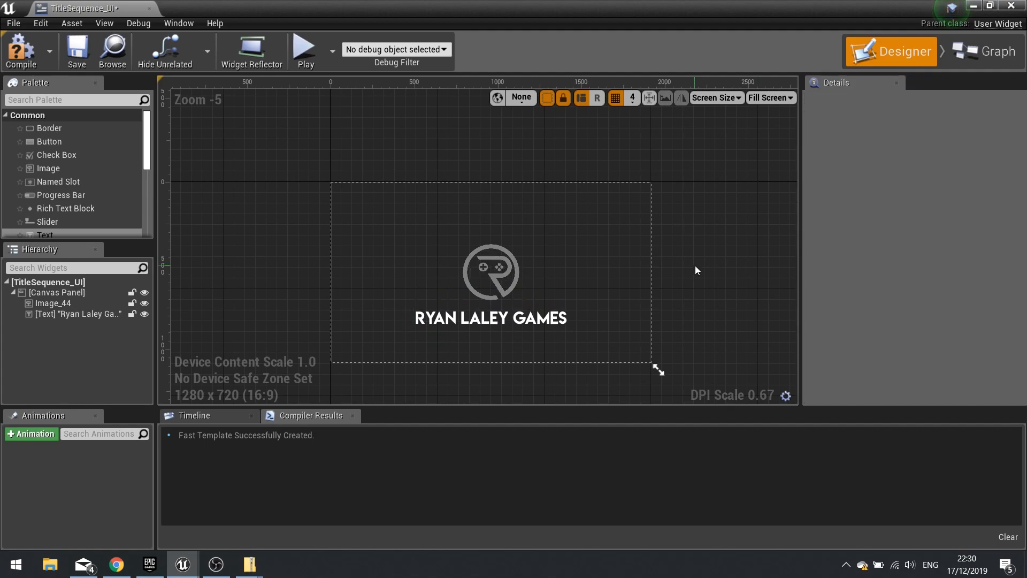
Step: Set the logo image's tint to black
left_click(496, 277)
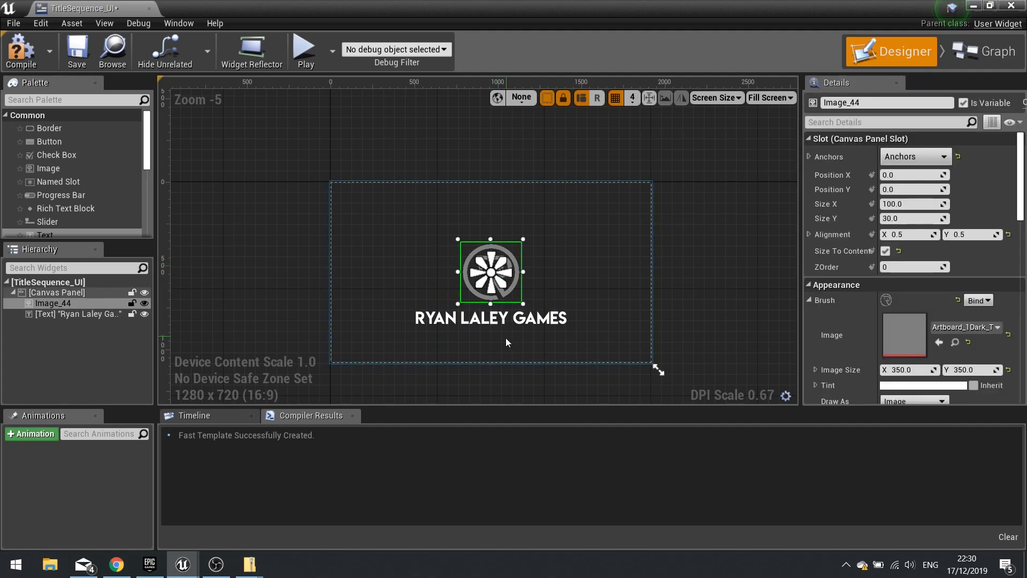
scroll(826, 269, "down", 5)
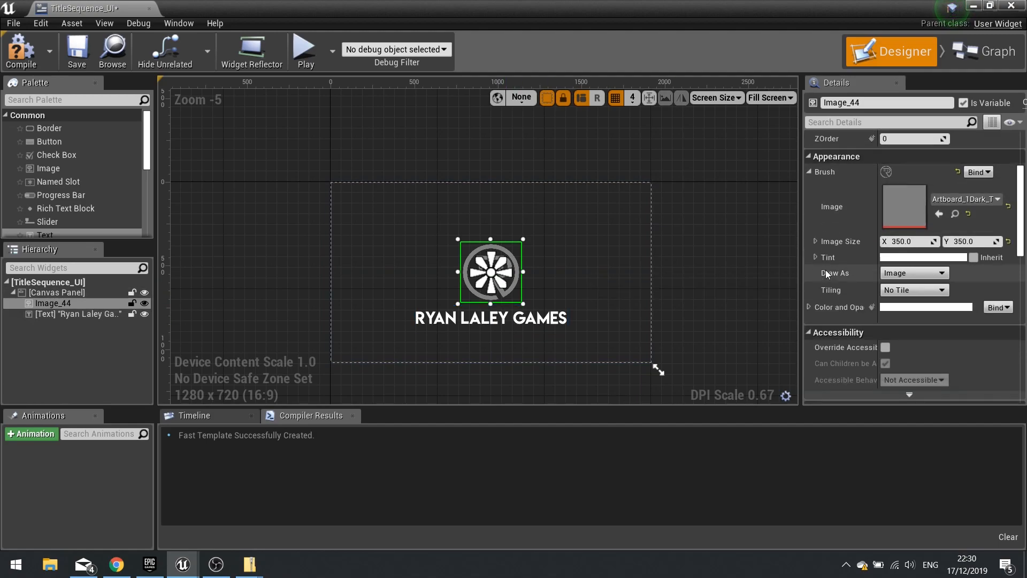
left_click(895, 259)
left_click_drag(801, 292, 794, 405)
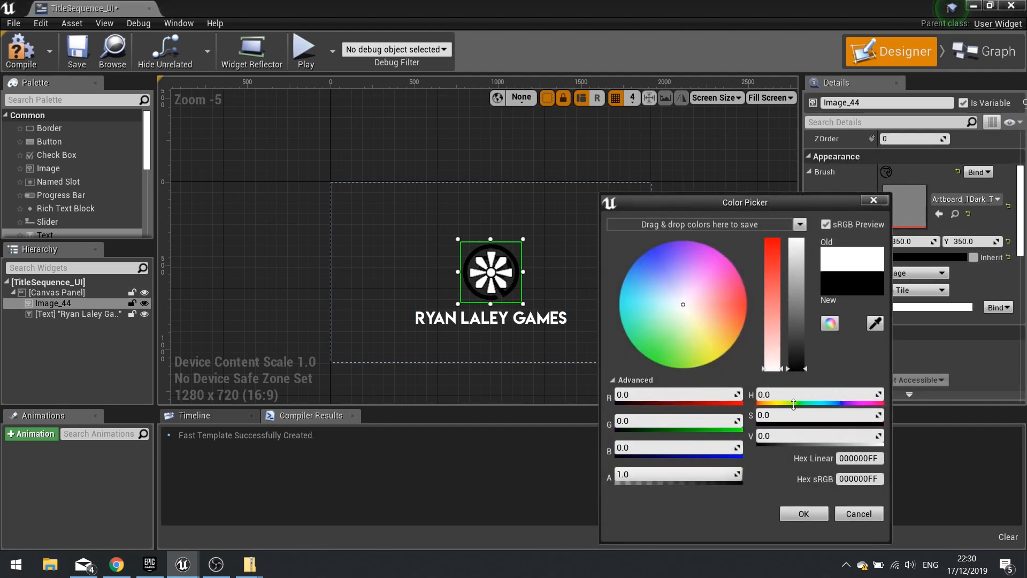
left_click(804, 513)
Step: Set the studio name text's colour to black
left_click(75, 314)
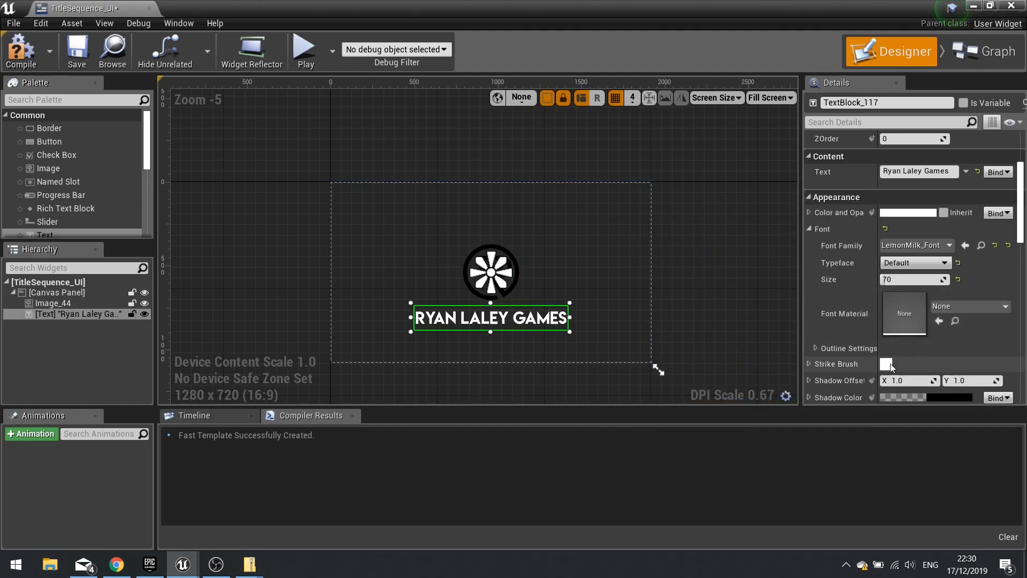
scroll(856, 338, "down", 2)
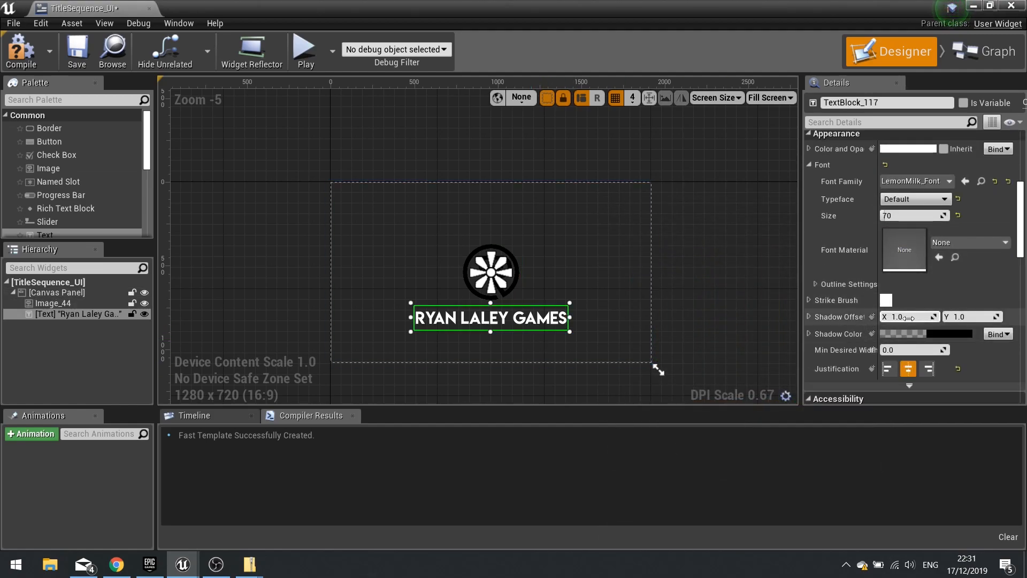
left_click(914, 150)
left_click_drag(817, 269, 827, 397)
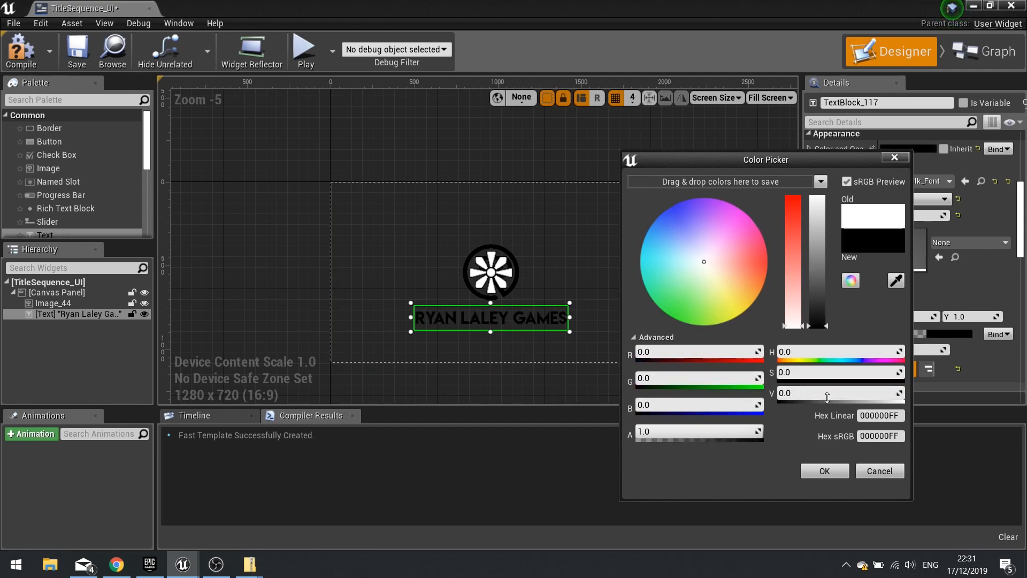
left_click(837, 470)
left_click(656, 306)
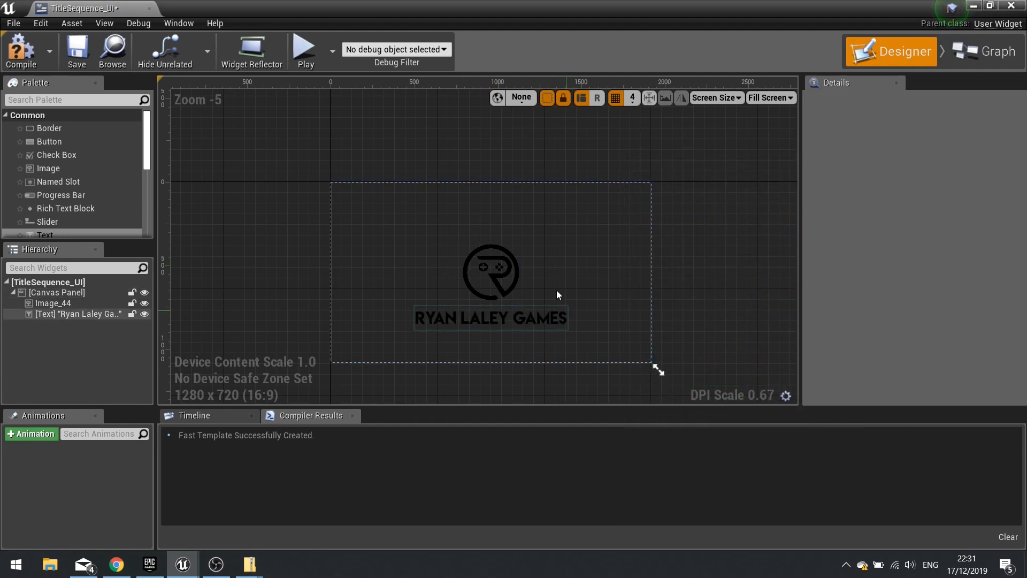
Step: Wrap the logo image with a Vertical Box and move the studio name text into it below the logo
left_click(74, 304)
left_click(76, 315)
left_click(69, 304)
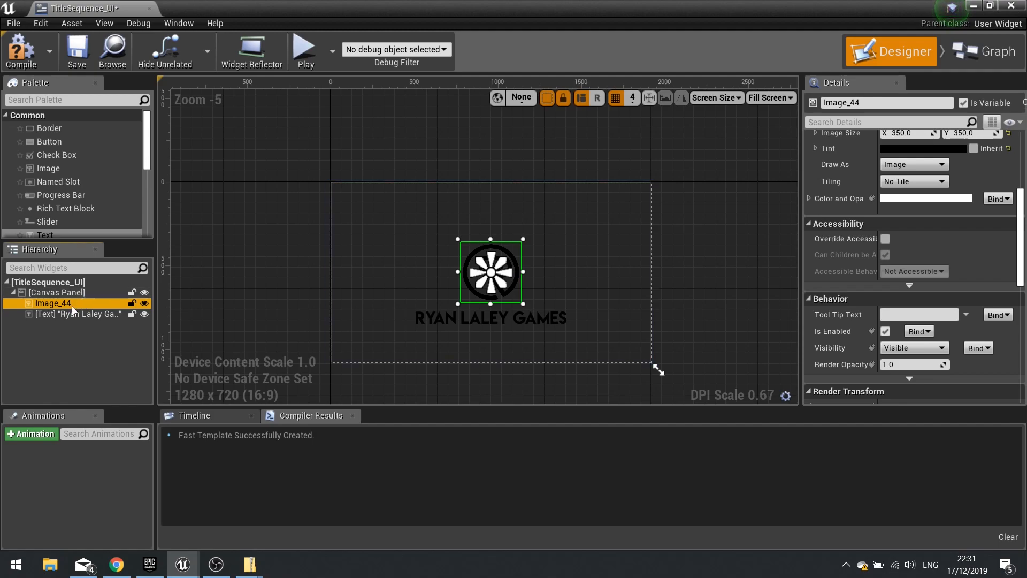
left_click(68, 316)
left_click(68, 303)
right_click(67, 307)
mouse_move(156, 421)
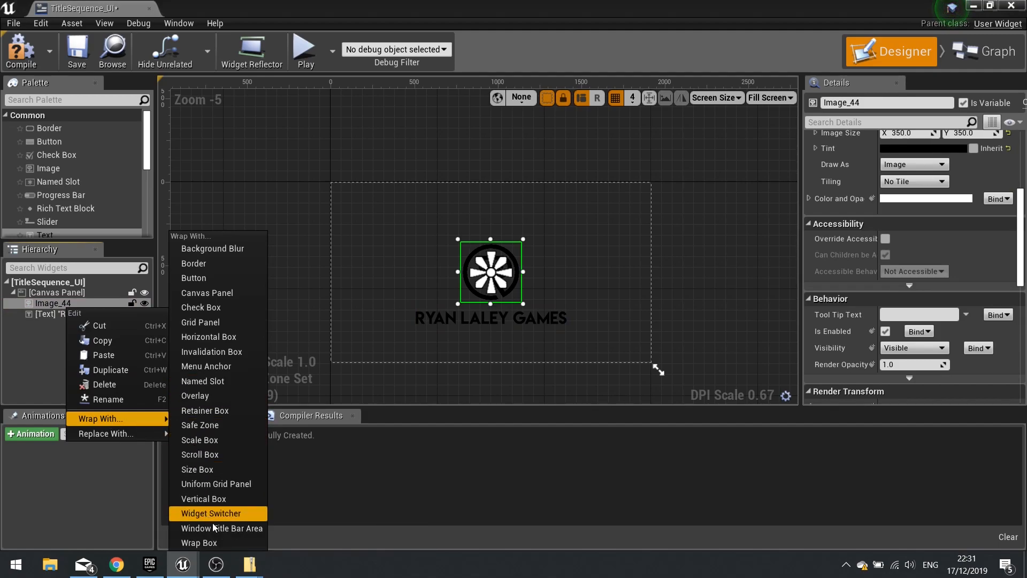
left_click(210, 498)
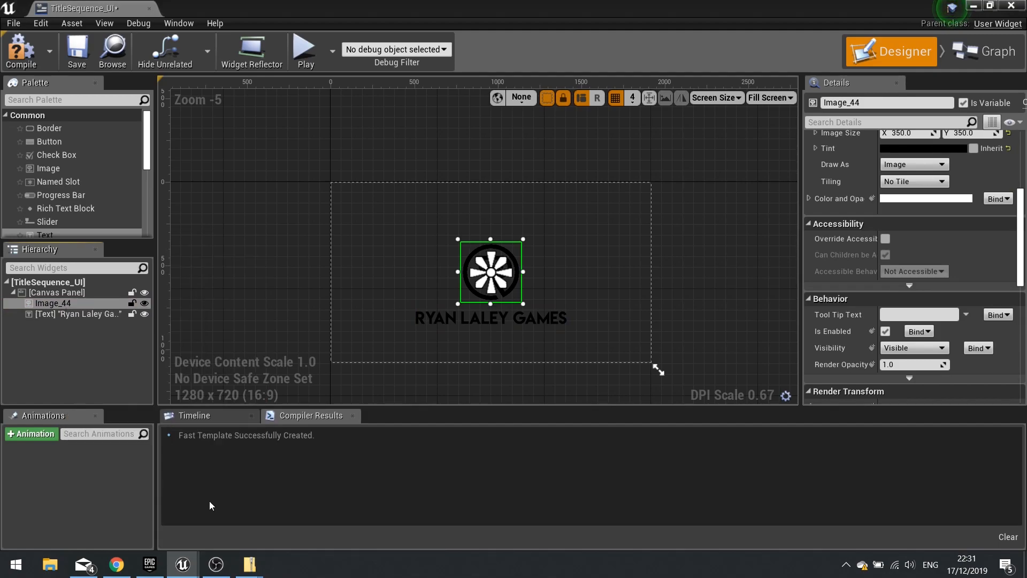
left_click_drag(67, 322, 78, 303)
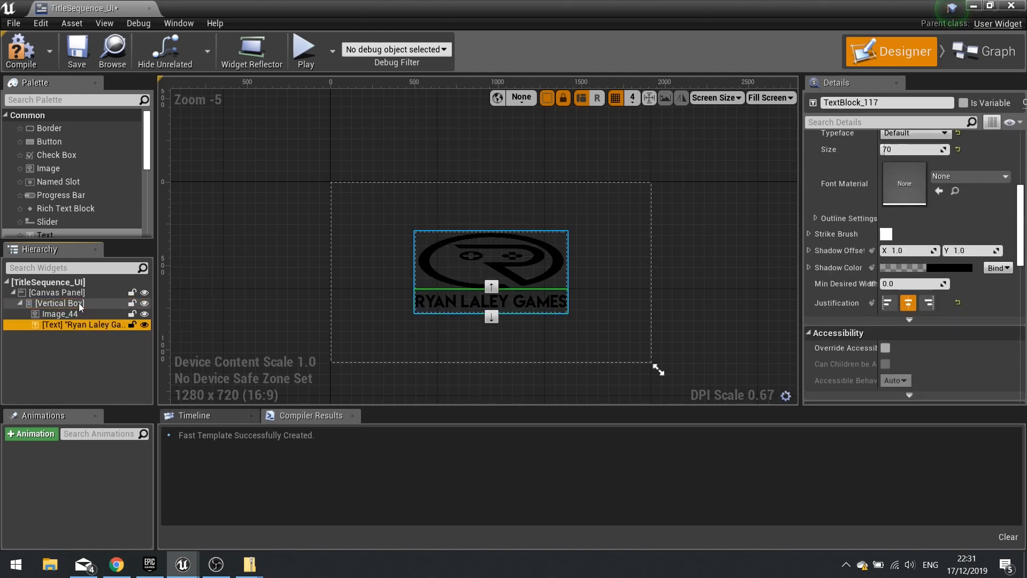
Step: Centre the logo image horizontally within the Vertical Box so it is no longer stretched
left_click(80, 303)
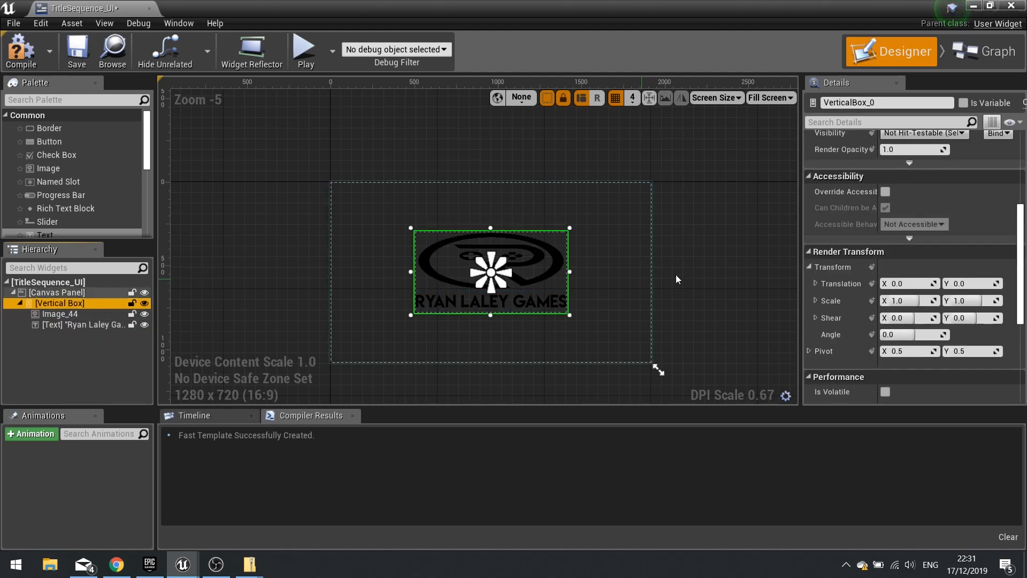
scroll(885, 231, "up", 3)
scroll(885, 231, "up", 3)
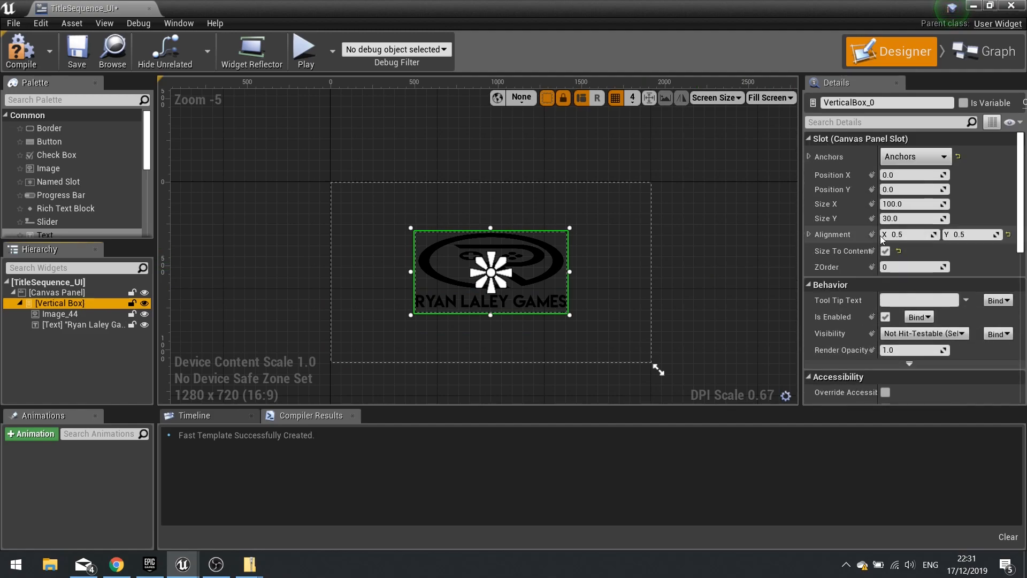
left_click(92, 313)
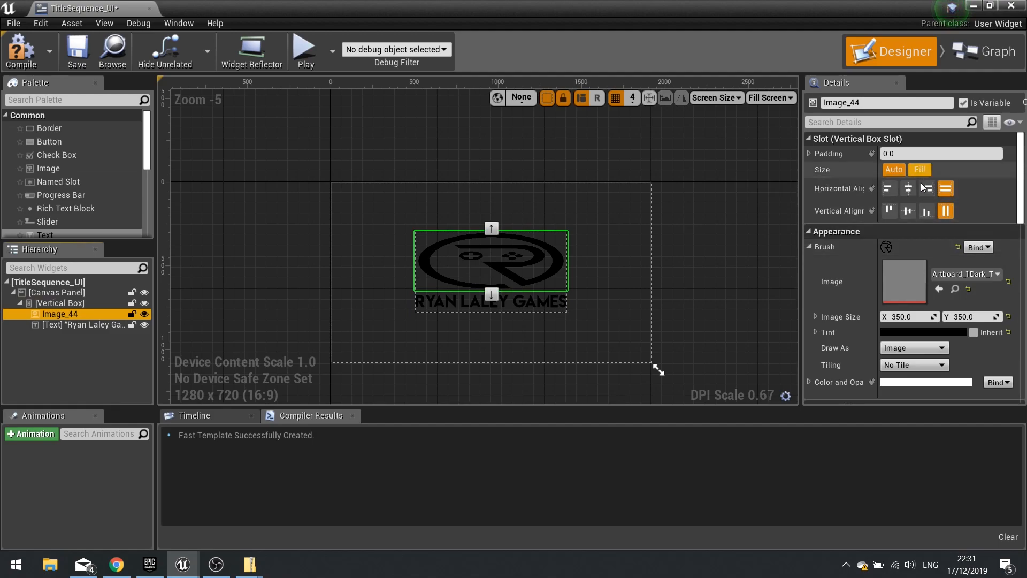
left_click(908, 190)
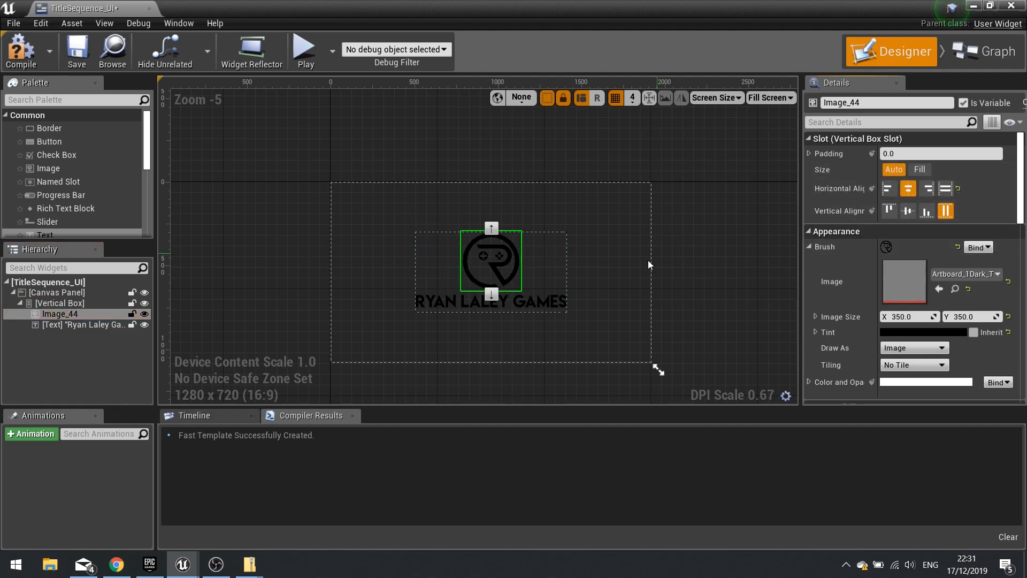
left_click(691, 315)
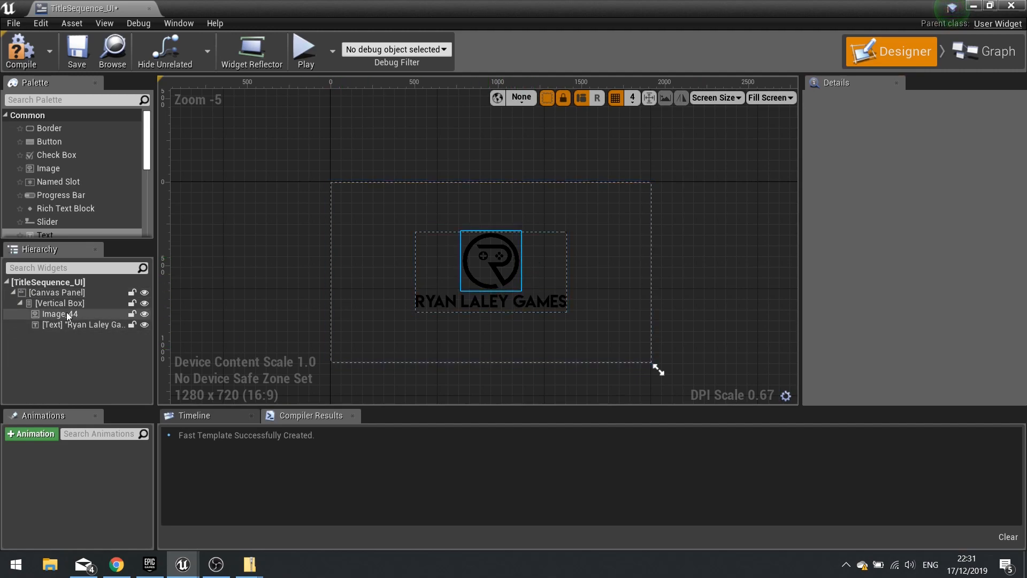
Step: Create a new widget animation named StudioLogo
left_click(82, 303)
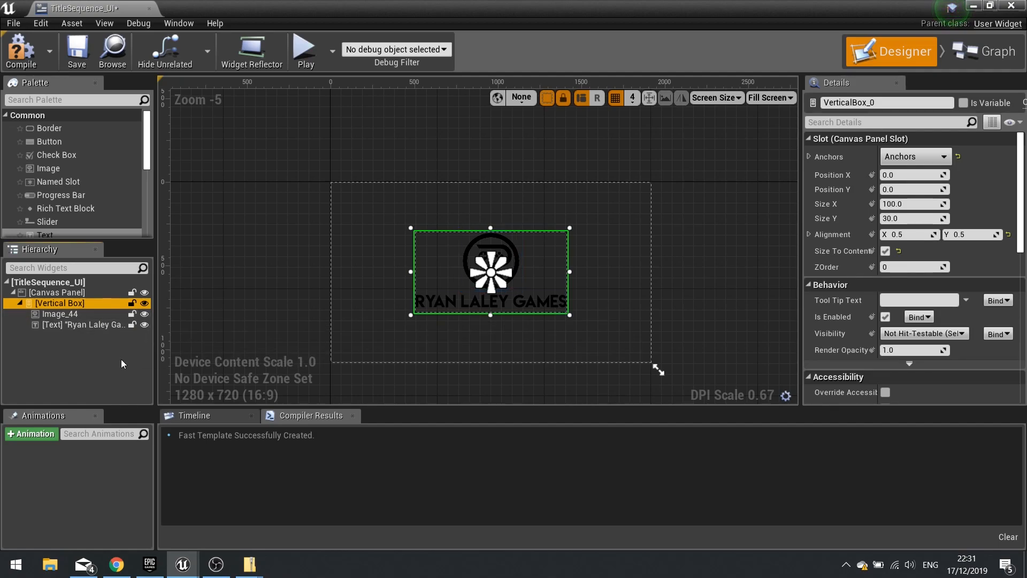
left_click(38, 438)
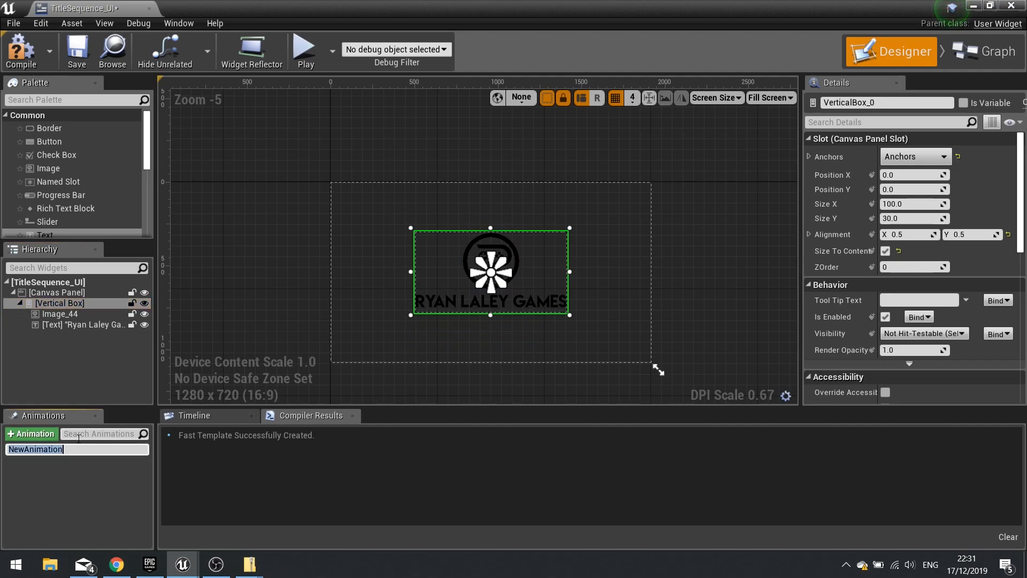
type("Ti")
key("BackSpace")
type("StudioLogo")
key("Return")
left_click(43, 451)
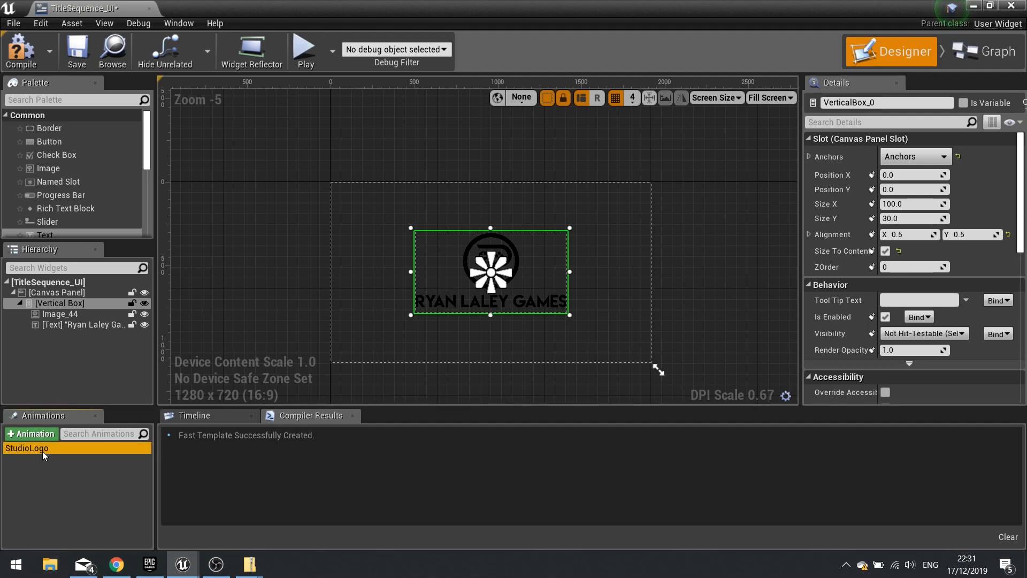
Step: Show the StudioLogo timeline with more room and add a track for the Vertical Box to it
left_click(231, 416)
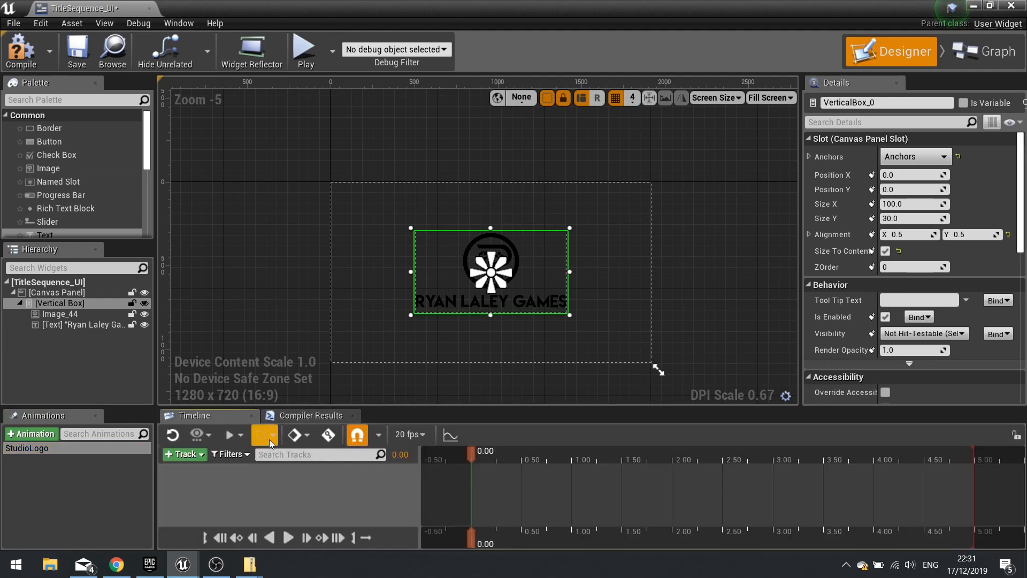
left_click_drag(447, 406, 446, 352)
scroll(678, 251, "up", 2)
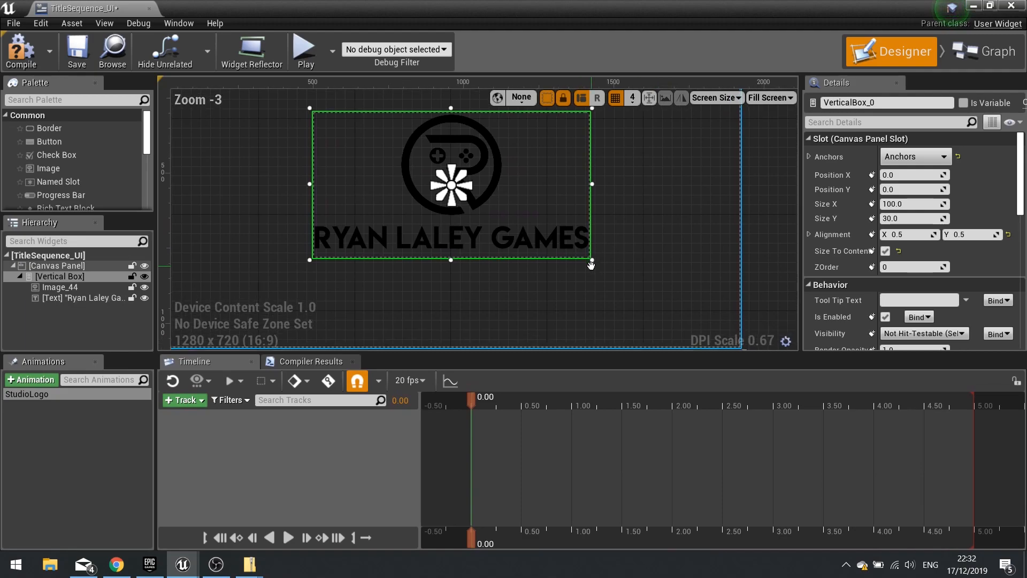
left_click(189, 402)
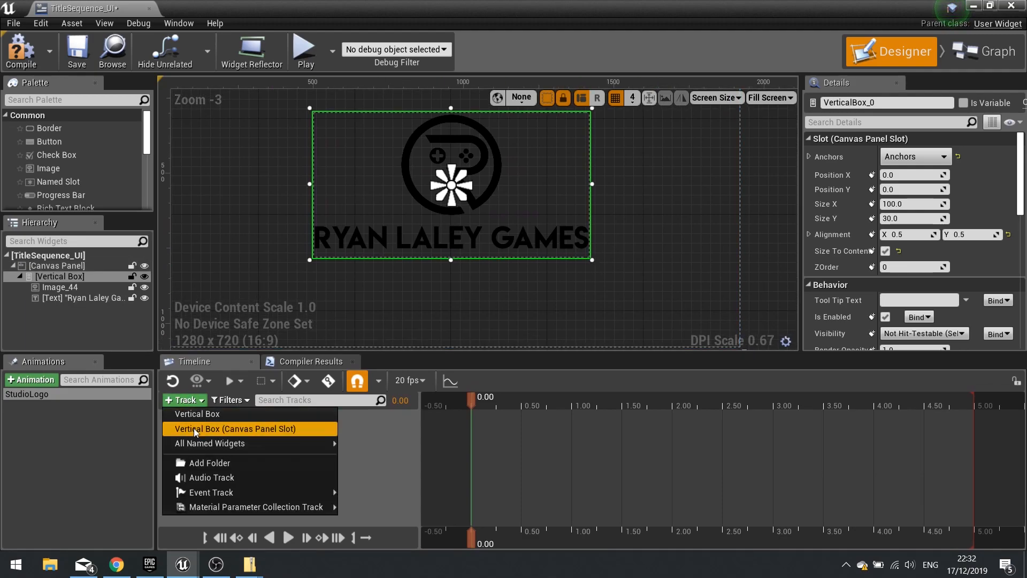
mouse_move(201, 447)
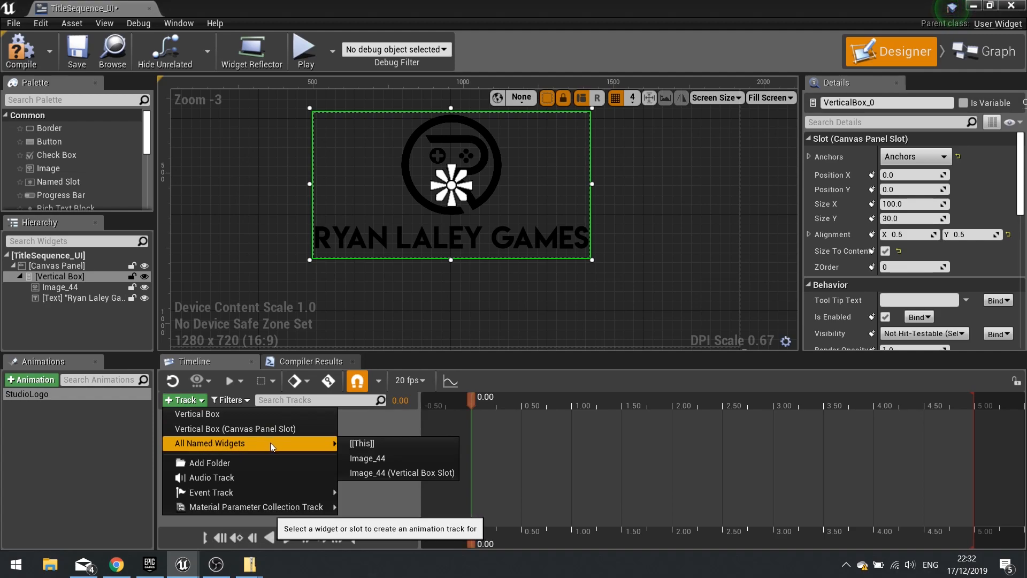
left_click(211, 418)
left_click(251, 417)
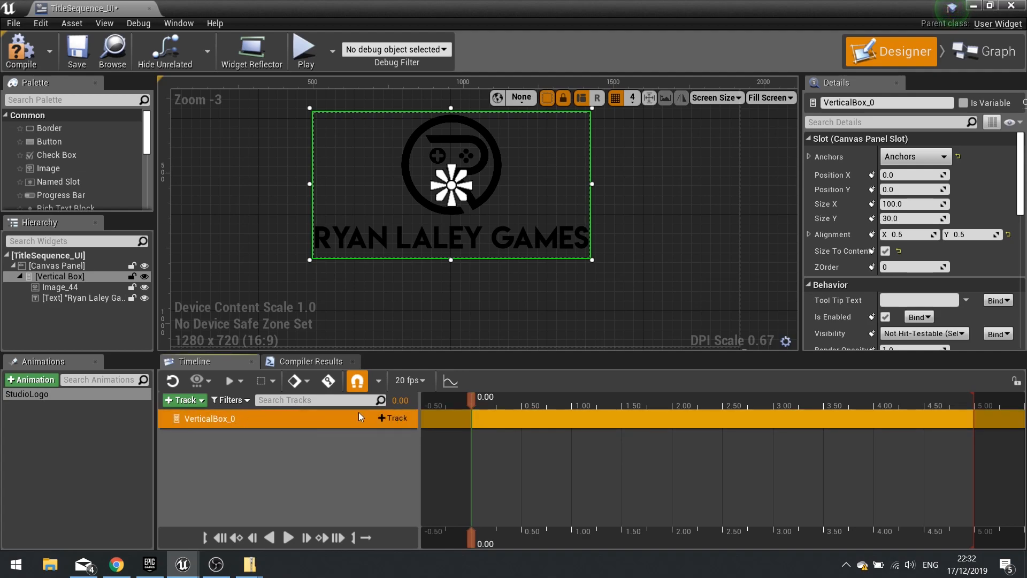
left_click(393, 419)
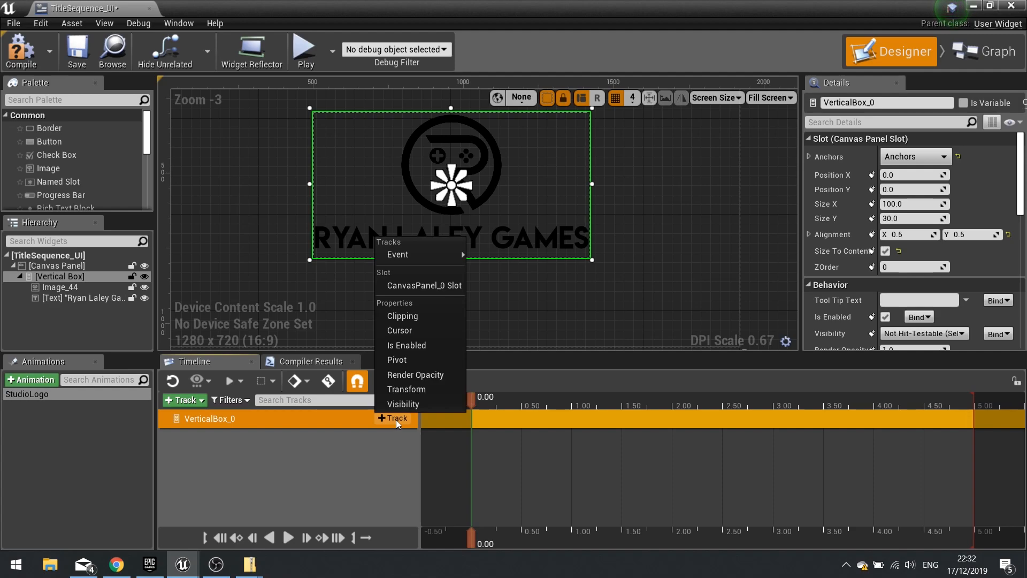
left_click(432, 400)
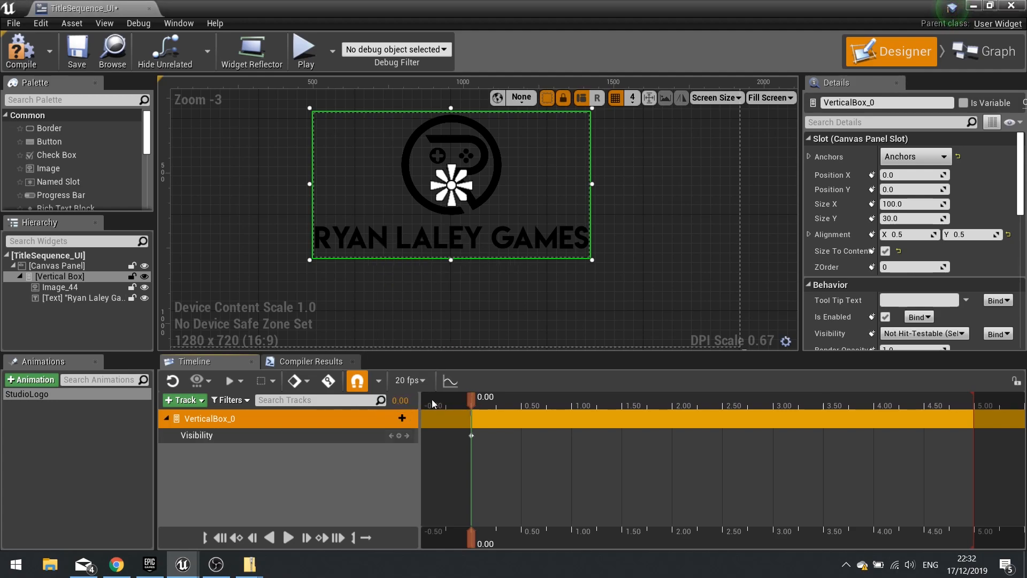
right_click(219, 432)
left_click(245, 335)
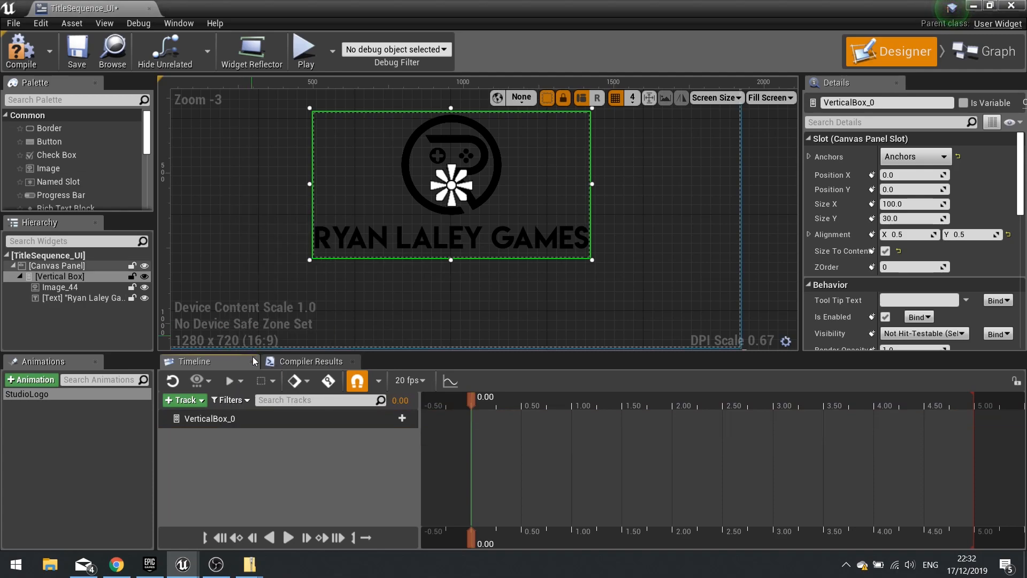
Step: Add a Render Opacity track for the Vertical Box in the StudioLogo animation
left_click(229, 420)
left_click(392, 419)
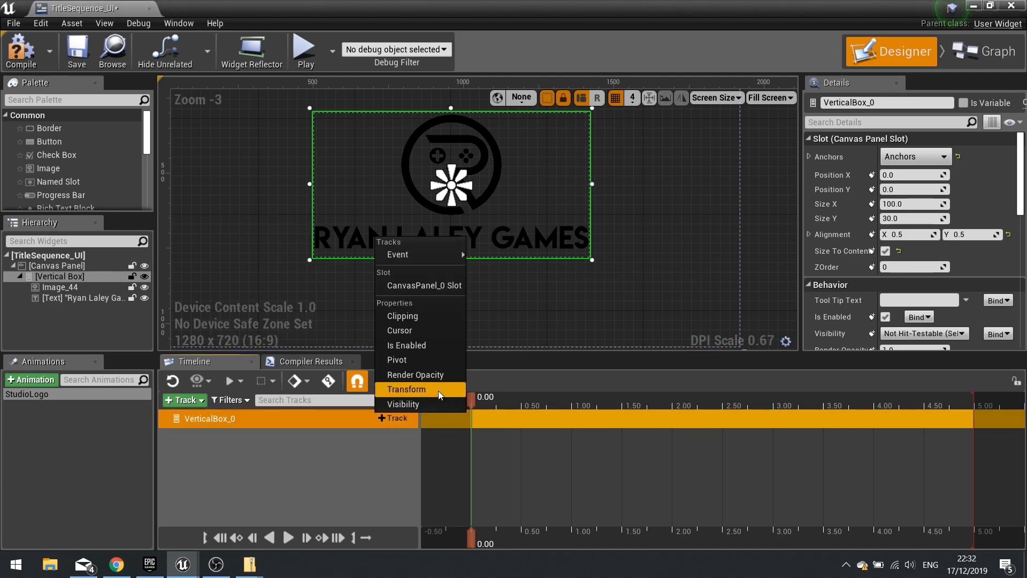
left_click(428, 375)
left_click(232, 436)
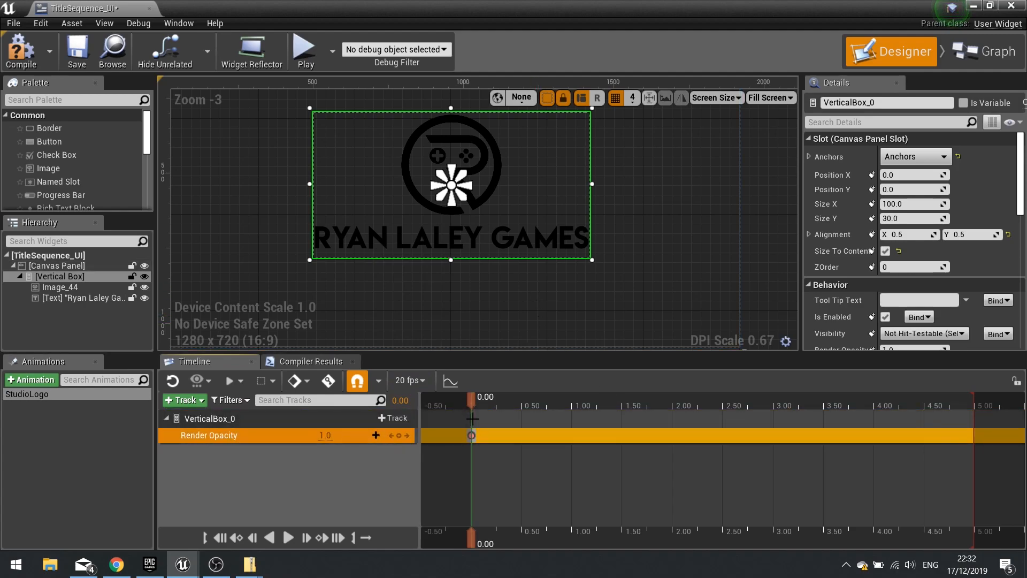
Step: Add a Render Opacity keyframe at 2.50 seconds and set its value to 0
left_click_drag(471, 397, 929, 406)
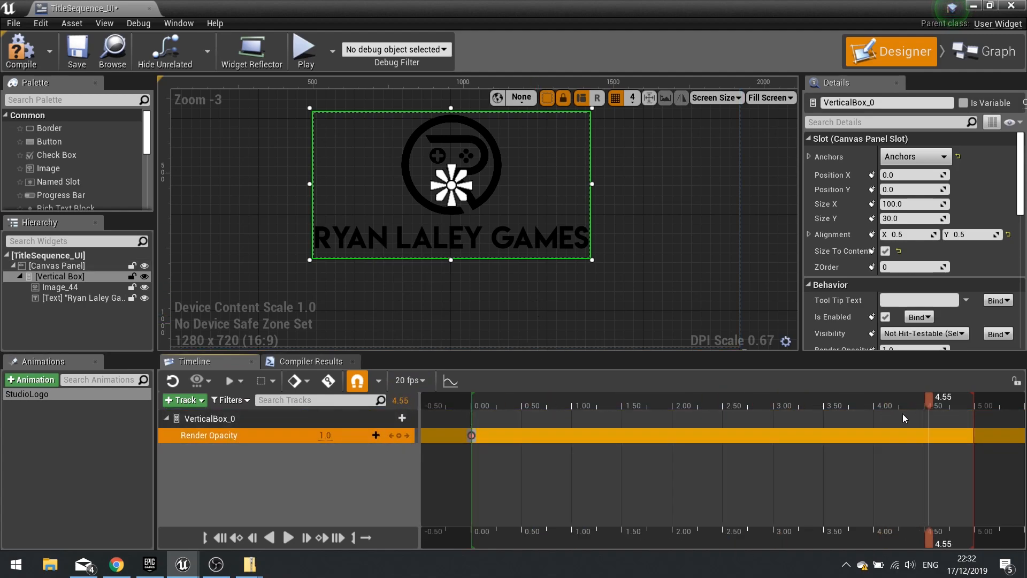
left_click_drag(928, 400, 724, 409)
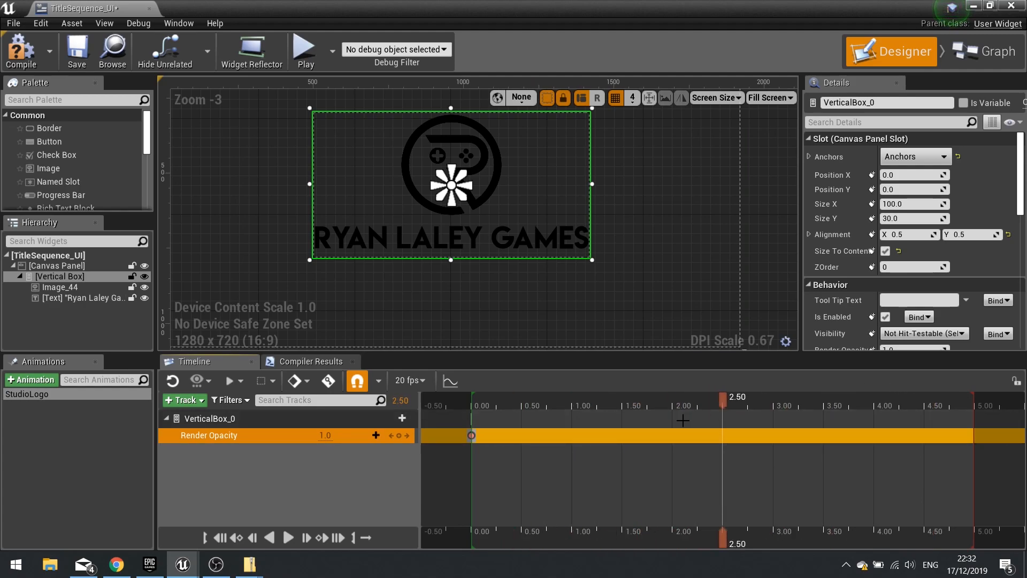
left_click(329, 380)
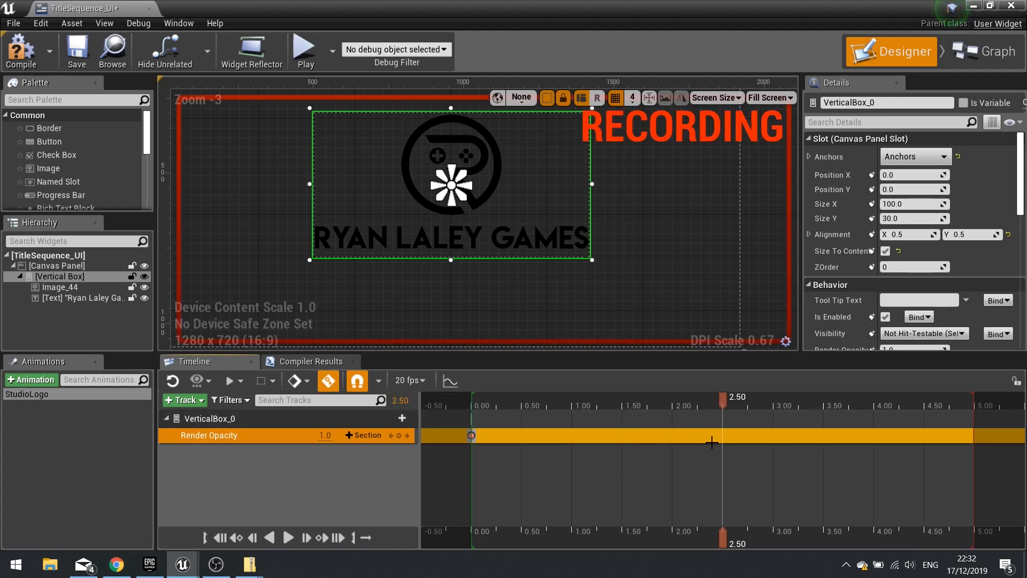
left_click(328, 380)
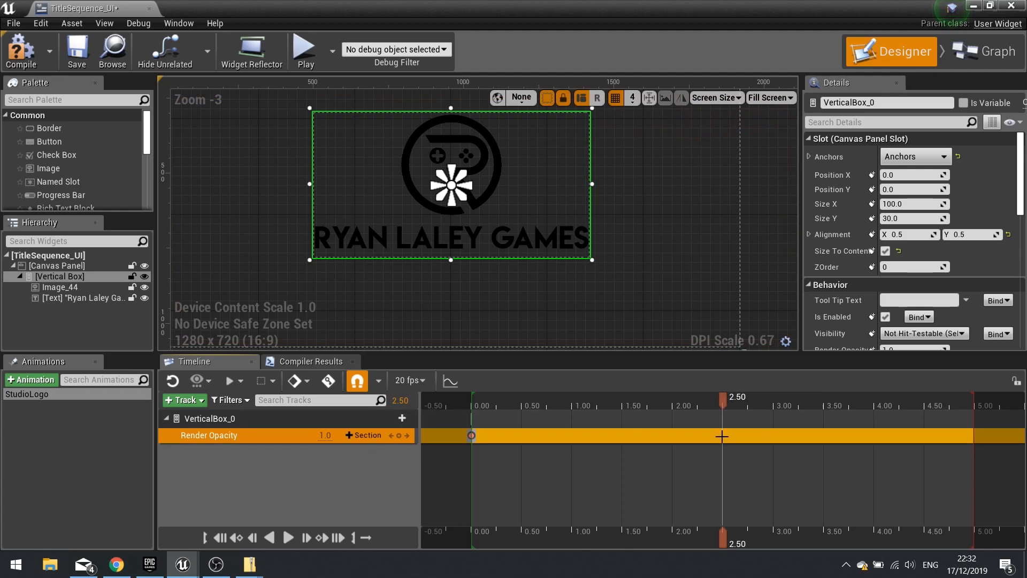
left_click(398, 435)
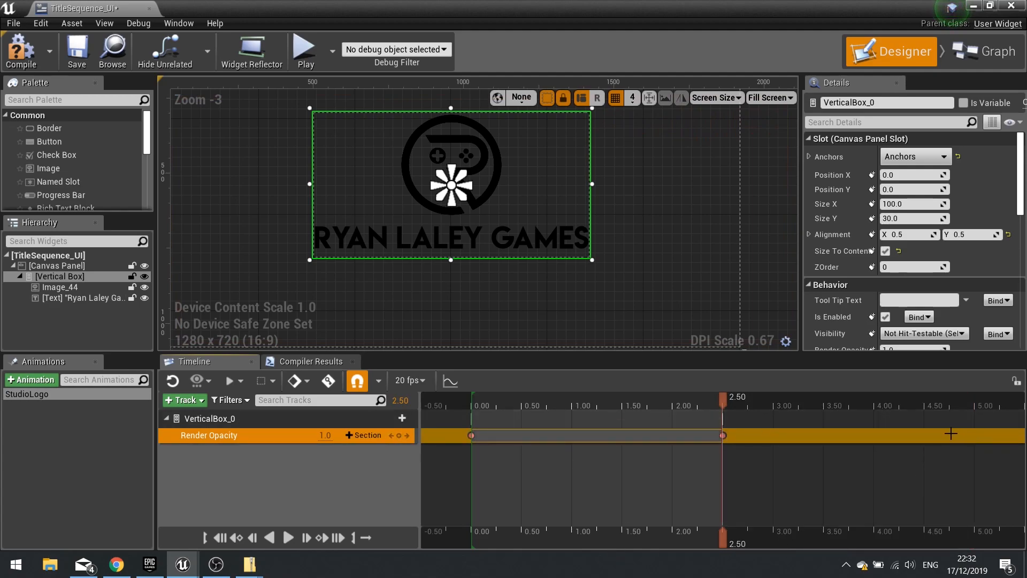
left_click_drag(724, 402, 843, 403)
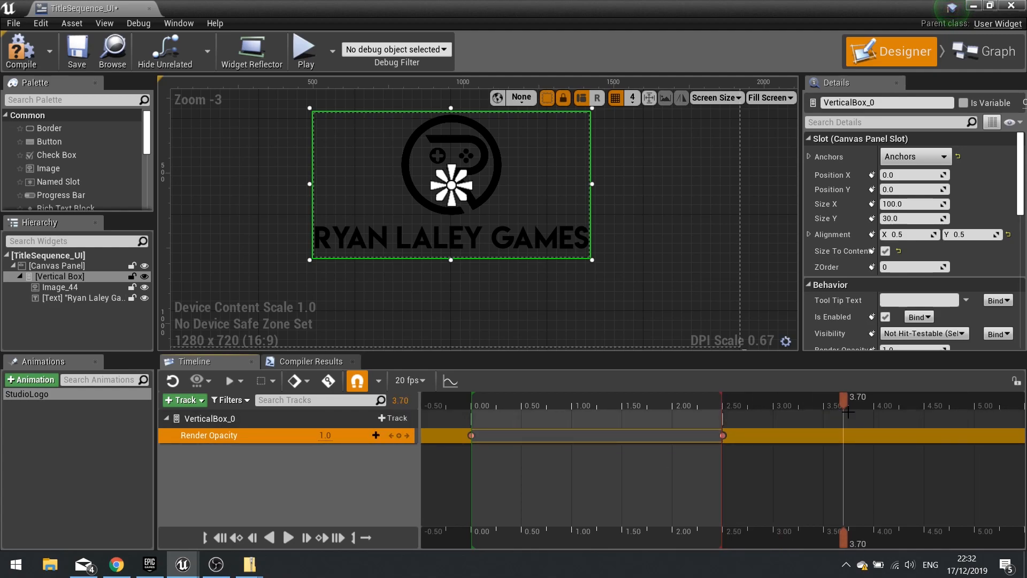
left_click_drag(741, 403, 726, 419)
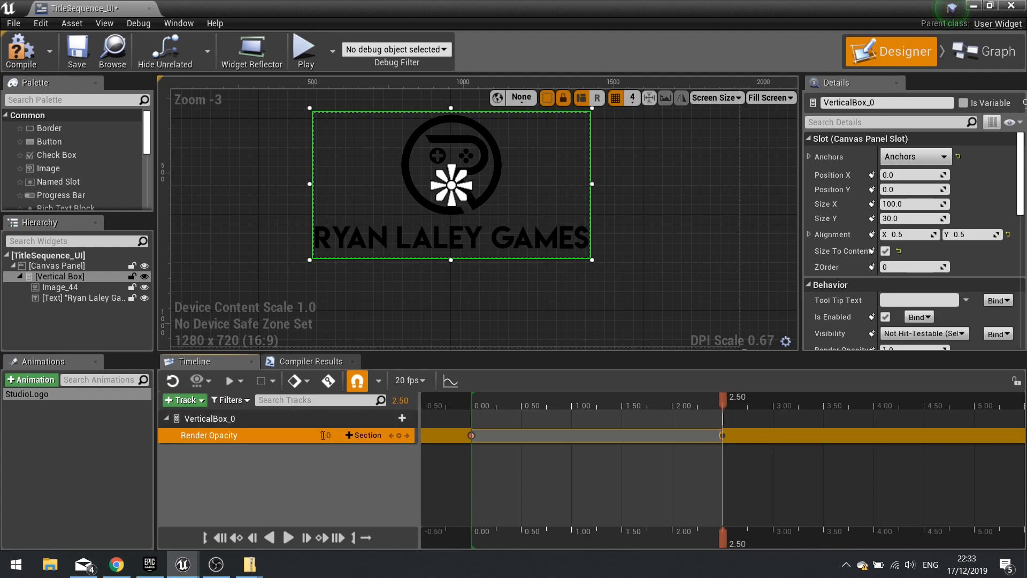
type("0")
key("Return")
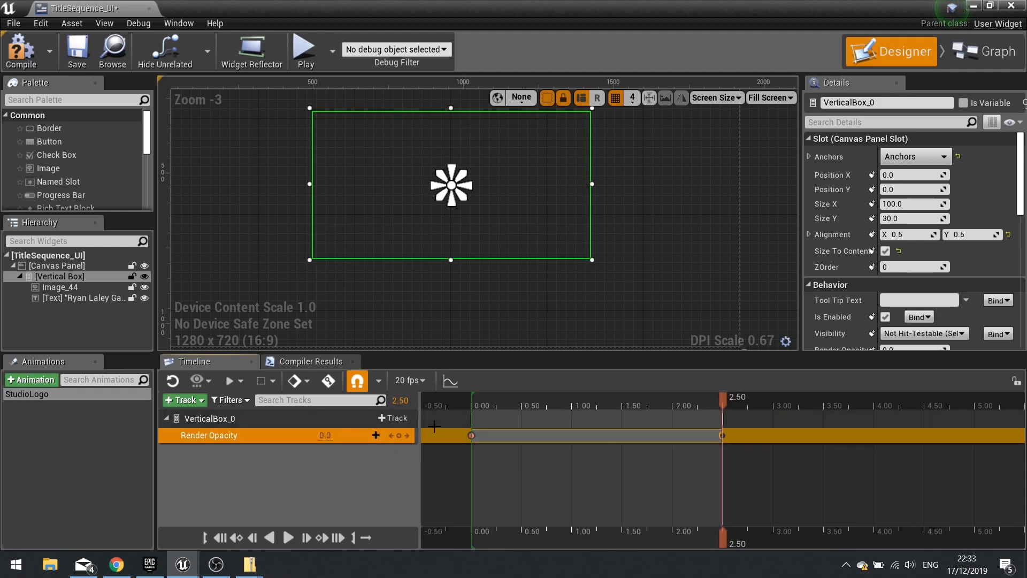
Step: Move the Render Opacity keyframe at the start of the animation to 5.00 seconds
left_click_drag(473, 435, 904, 436)
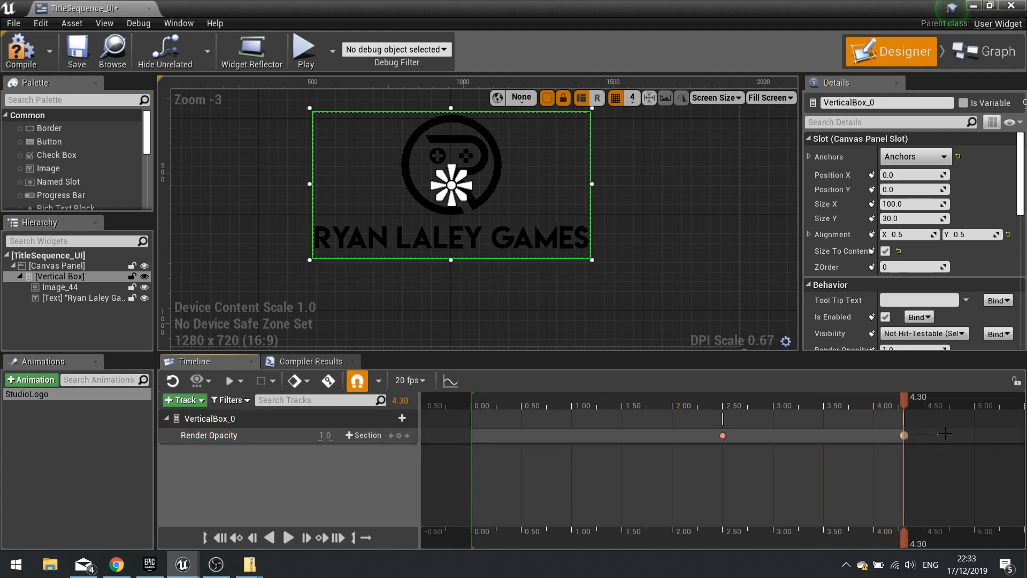
left_click_drag(902, 437, 949, 435)
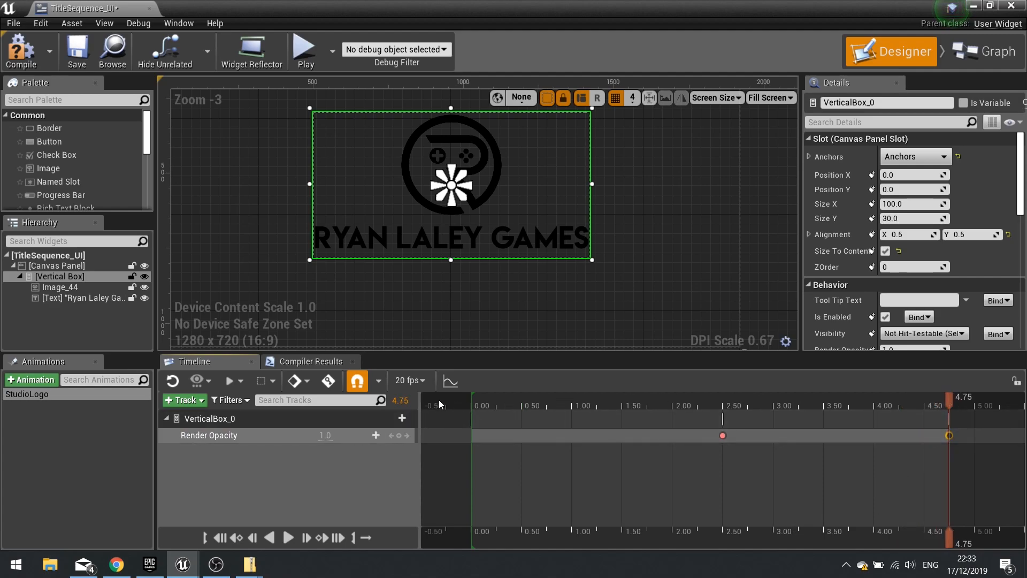
left_click_drag(949, 408, 905, 407)
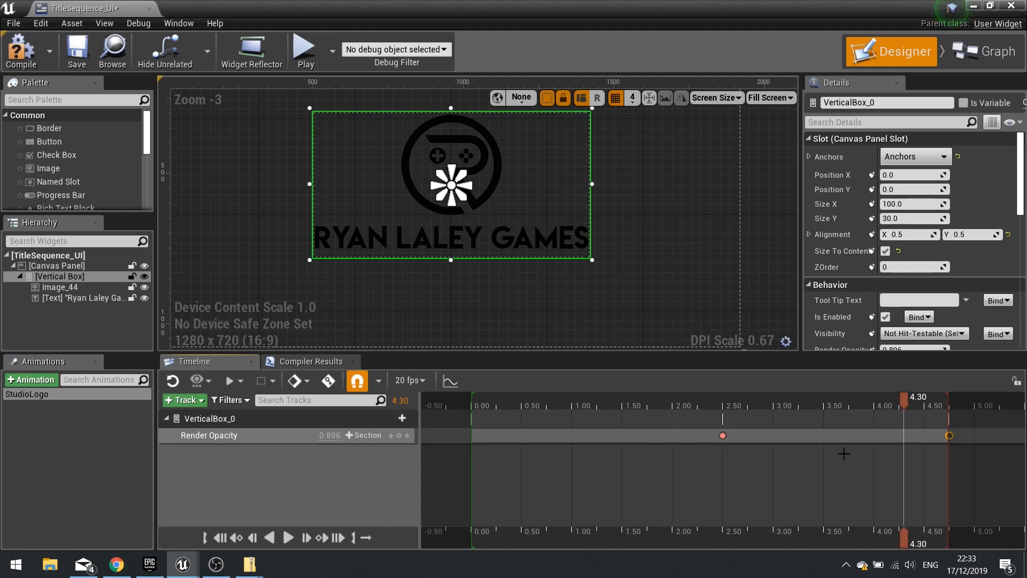
mouse_move(949, 436)
left_mouse_down()
mouse_move(1023, 435)
mouse_move(653, 435)
mouse_move(674, 435)
left_mouse_up()
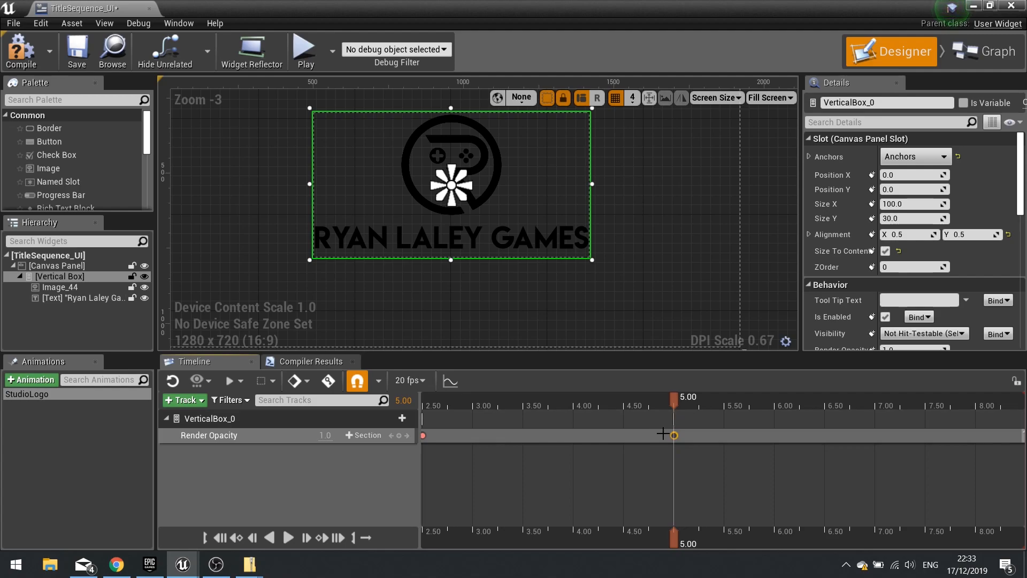
Step: Add a Render Opacity keyframe with value 1.0 at 7.50 seconds so the logo holds fully visible
left_click_drag(669, 402, 925, 412)
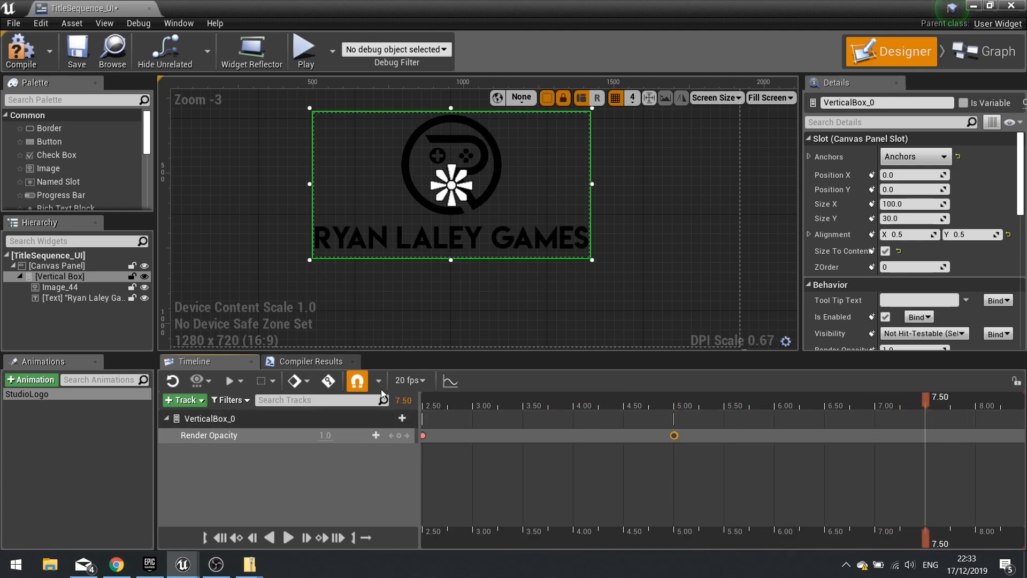
left_click(399, 436)
left_click_drag(926, 405, 825, 409)
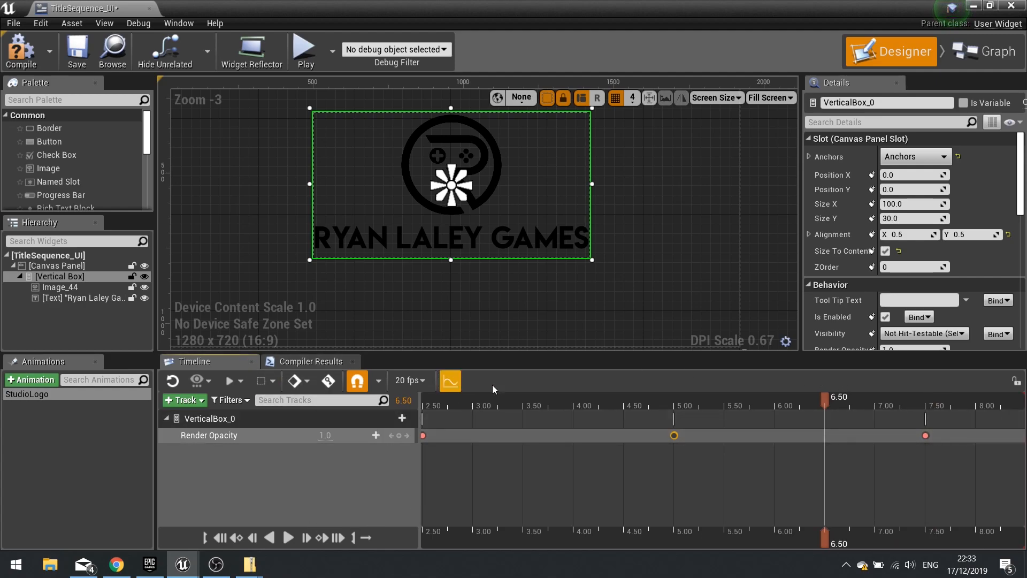
Step: Add a closing Render Opacity keyframe at 10.00 seconds and set its value to 0
left_click(749, 471)
right_click_drag(779, 464, 562, 458)
mouse_move(858, 469)
right_mouse_down()
mouse_move(747, 469)
mouse_move(690, 439)
right_mouse_up()
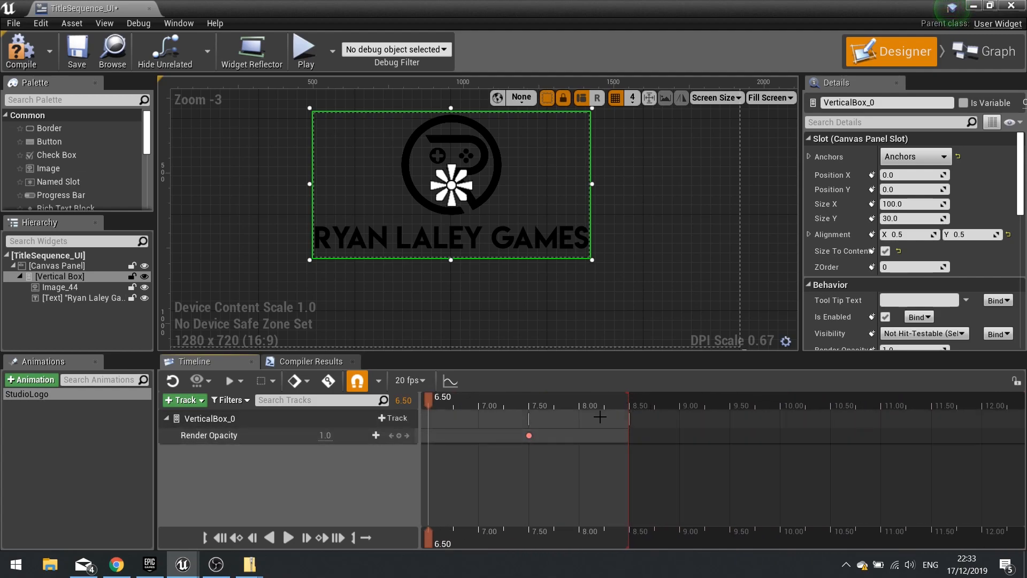
left_click(488, 399)
left_click_drag(522, 399, 782, 426)
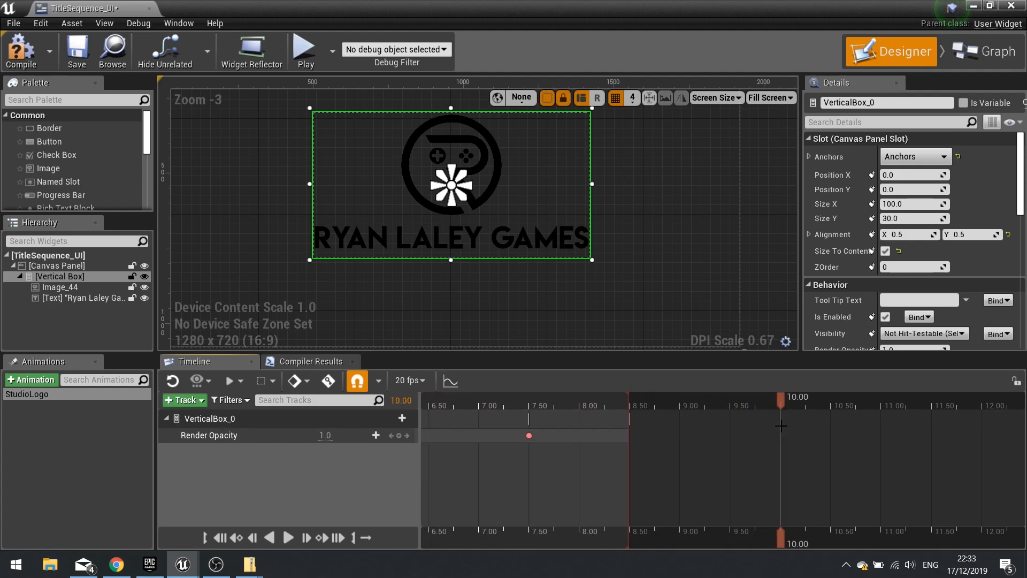
left_click(399, 435)
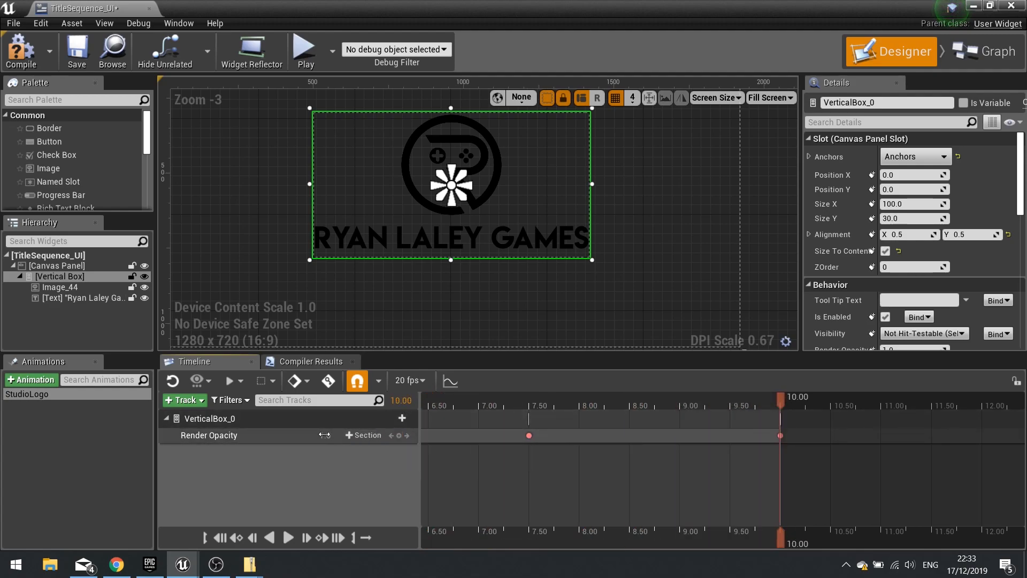
type("0")
key("Return")
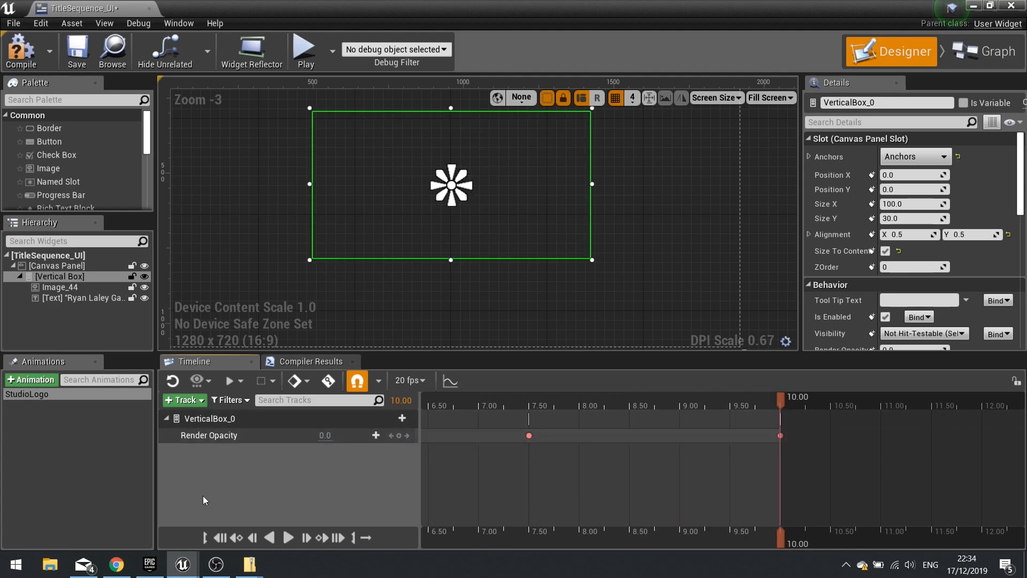
Step: Play the StudioLogo animation from its beginning to preview the logo's fade in and out
left_click(220, 537)
left_click(288, 537)
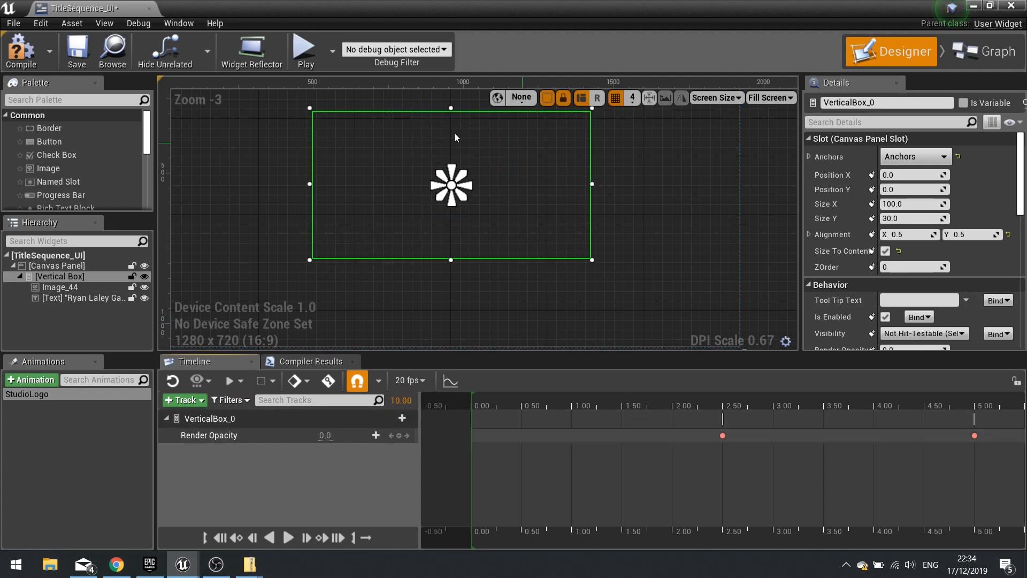
scroll(519, 221, "down", 2)
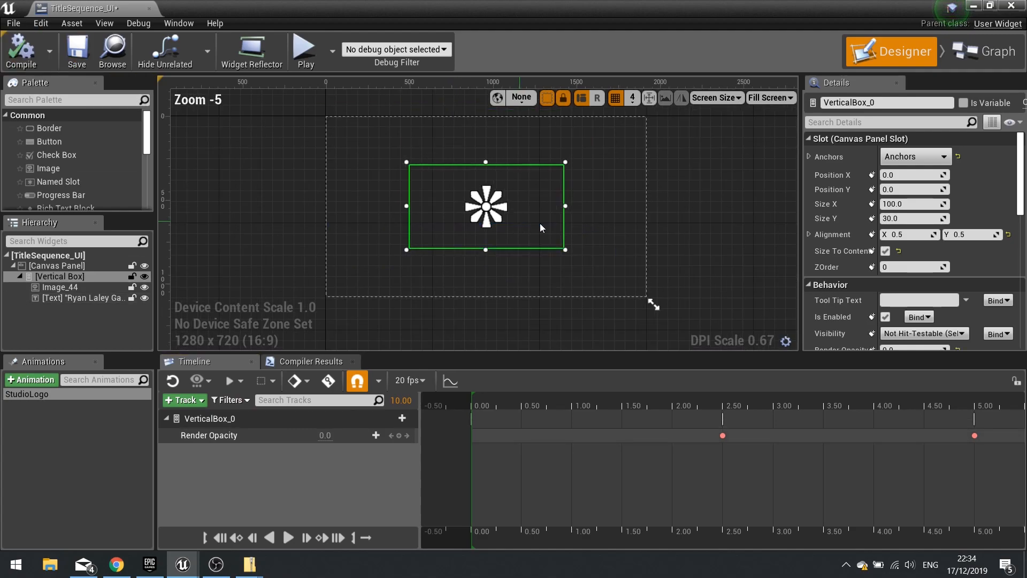
Step: In the widget's Event Graph, delete the Event Pre Construct node and move Event Construct up into the freed space
left_click(988, 53)
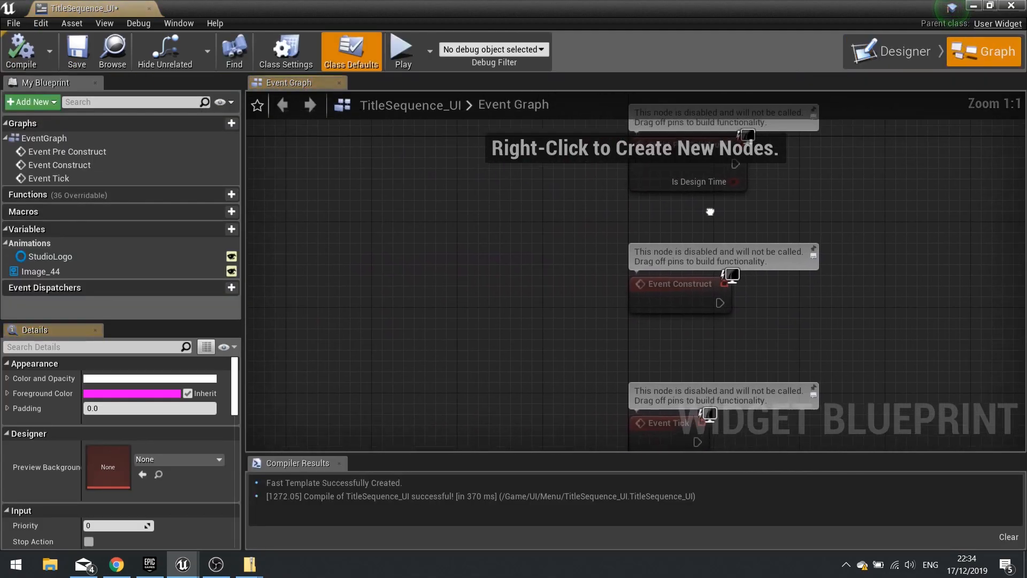
scroll(444, 223, "down", 2)
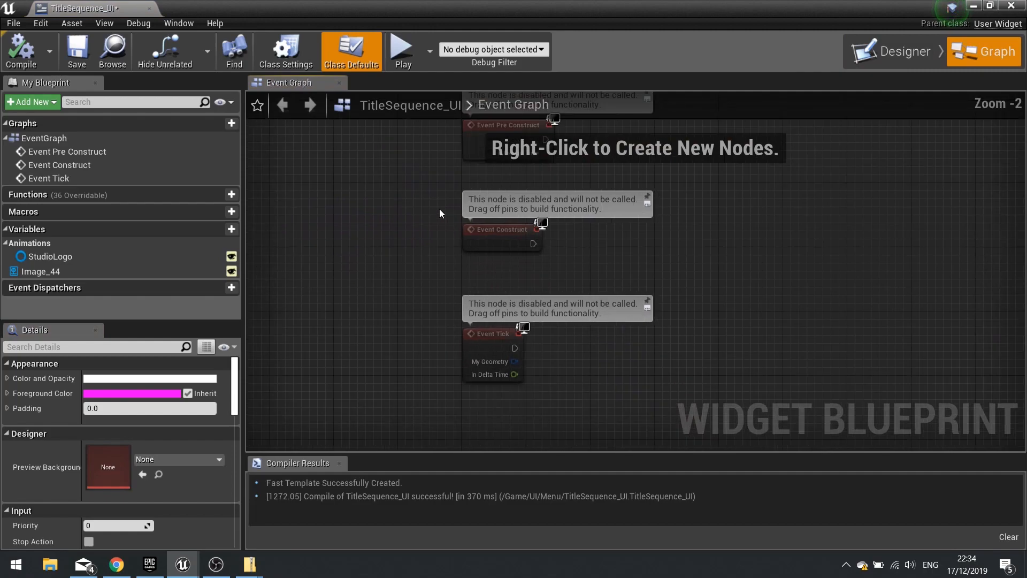
left_click(501, 208)
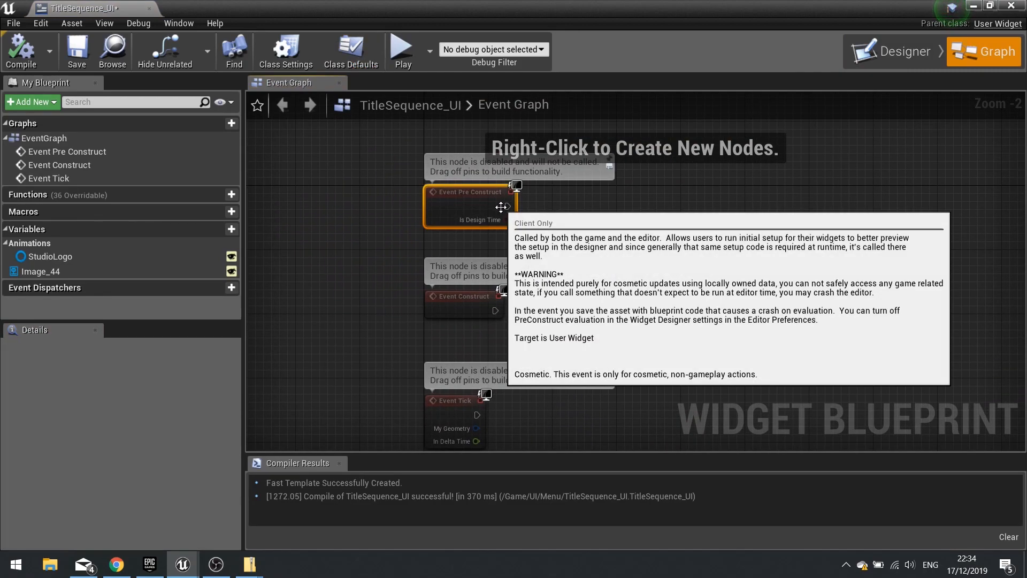
key("Delete")
left_click_drag(478, 297, 478, 227)
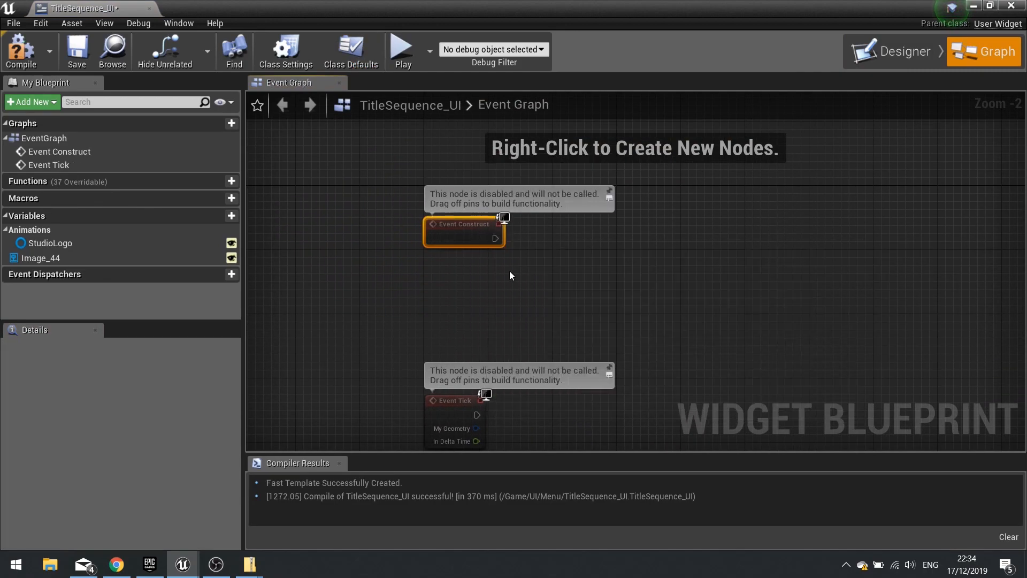
Step: Place a StudioLogo reference in the Event Graph and add a Play Animation node with it as the In Animation input
right_click_drag(509, 270, 457, 208)
scroll(457, 213, "up", 2)
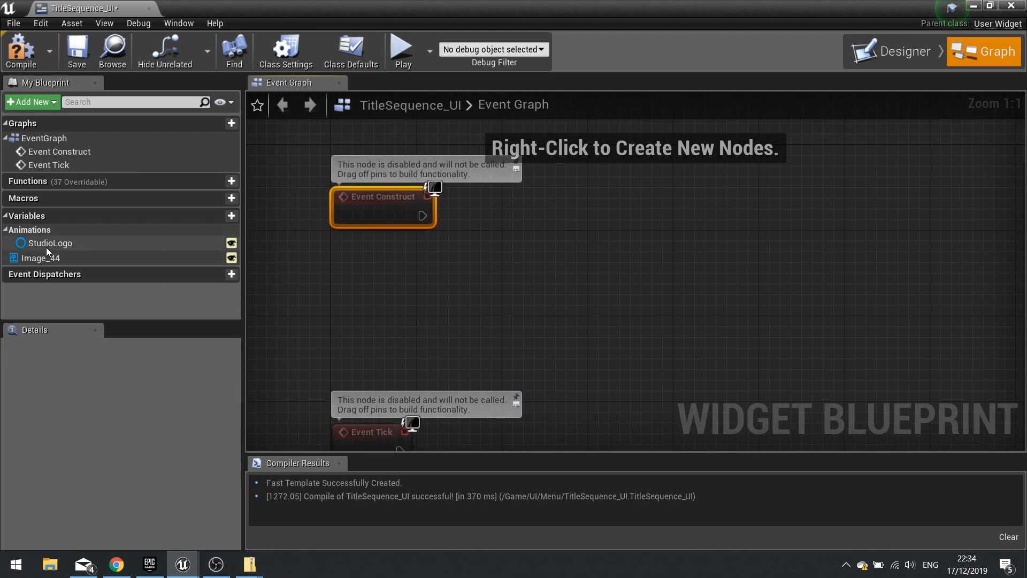
left_click(65, 244)
left_click_drag(65, 246, 631, 263)
left_click(500, 267)
type("p")
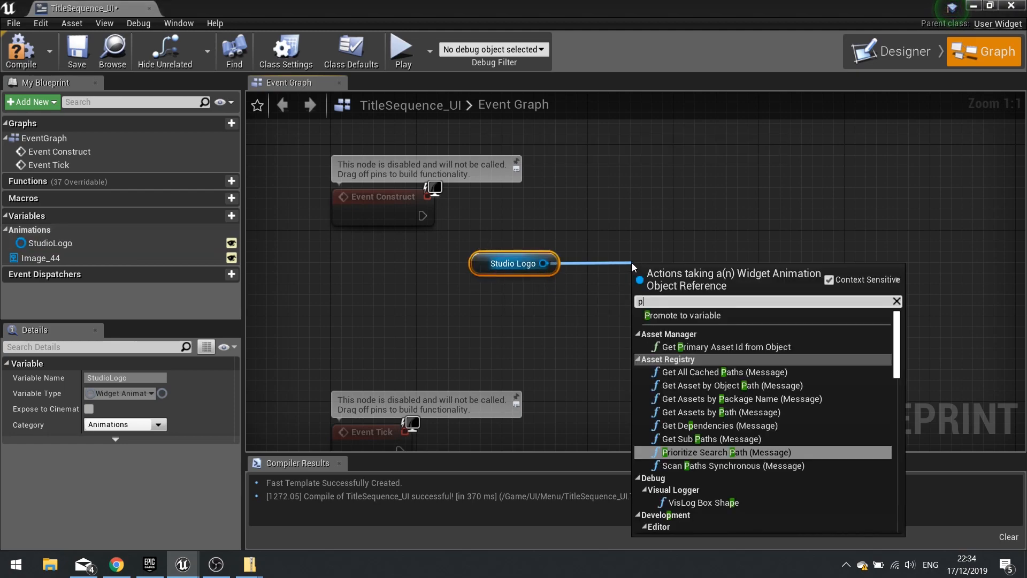
type("lay")
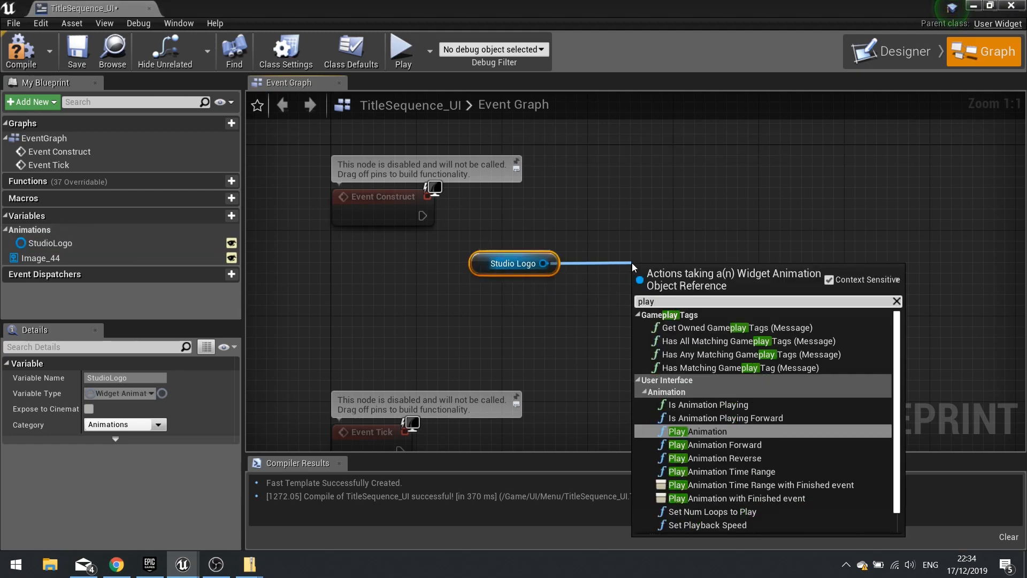
left_click(713, 432)
Step: Connect Event Construct to Play Animation, align the Play Animation node with the event, and compile the widget
left_click_drag(642, 300, 423, 216)
left_click_drag(698, 257, 700, 184)
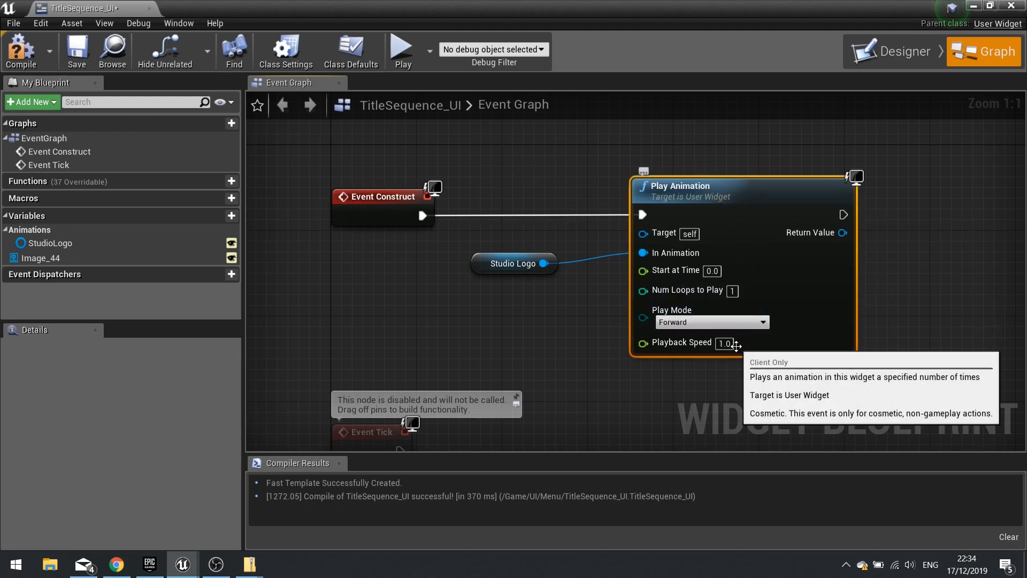
left_click(20, 51)
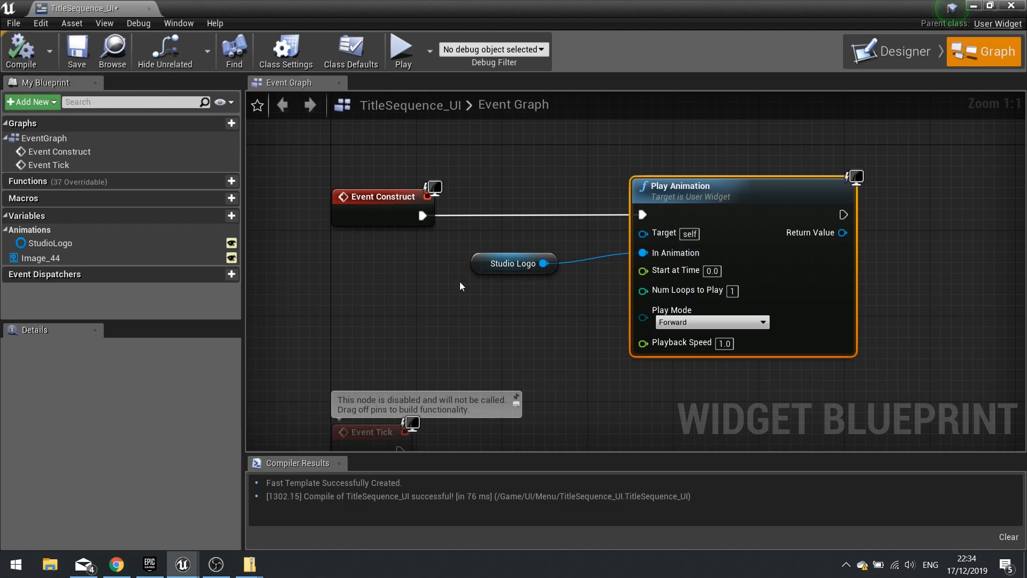
Step: Delete the unused Event Tick node from the Event Graph
right_click_drag(560, 261, 572, 212)
right_click_drag(412, 306, 440, 247)
left_click_drag(390, 265, 421, 363)
key("Delete")
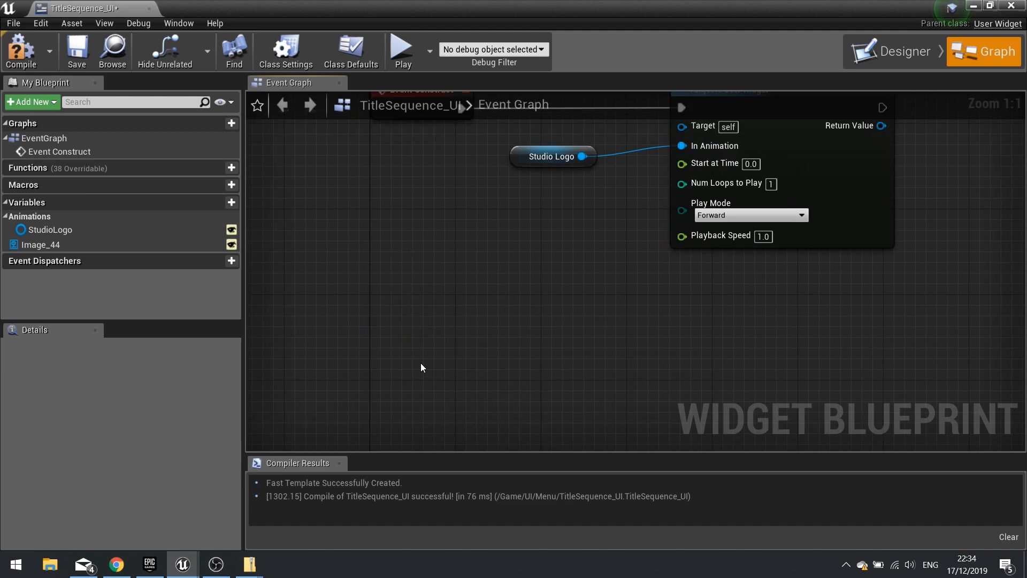
Step: Add an Animation Finished (StudioLogo) event to the Event Graph below the Event Construct nodes and compile the widget
key("Home")
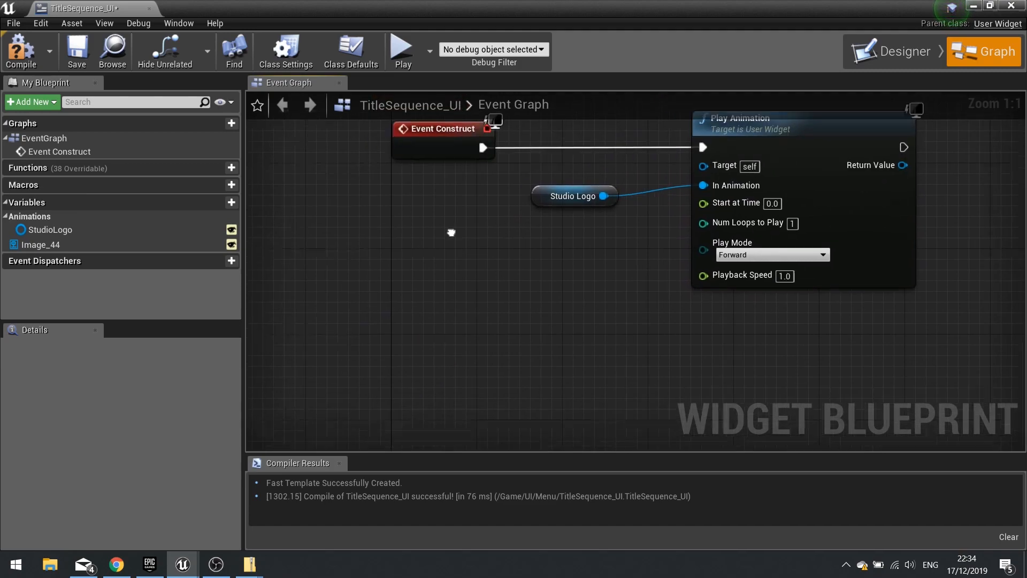
left_click(91, 229)
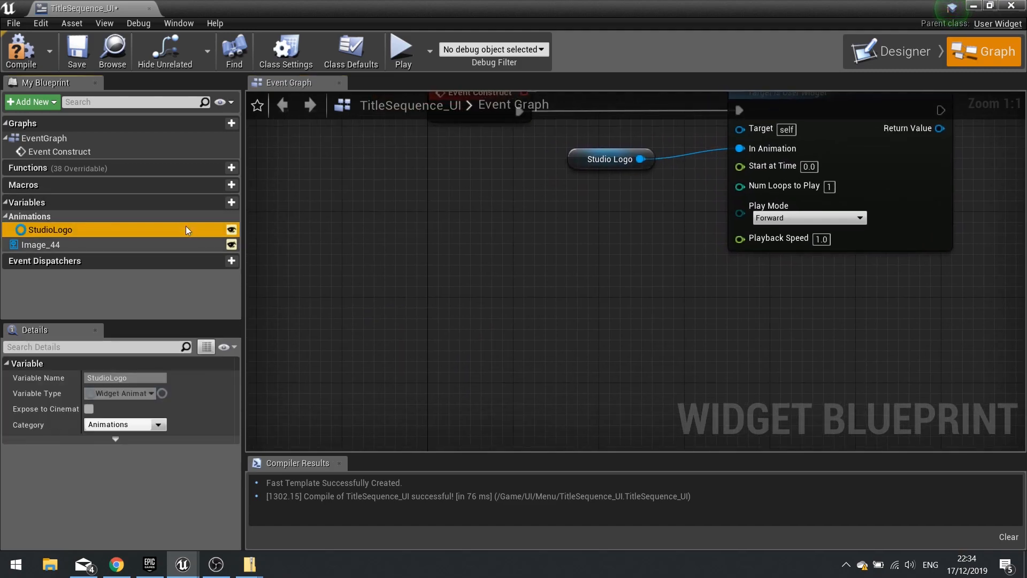
right_click(438, 328)
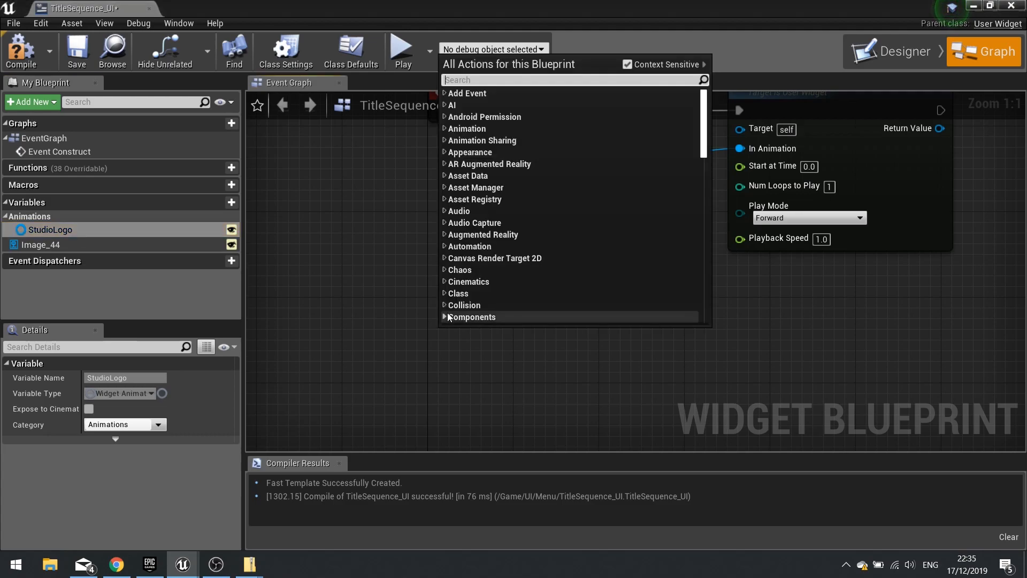
type("finish")
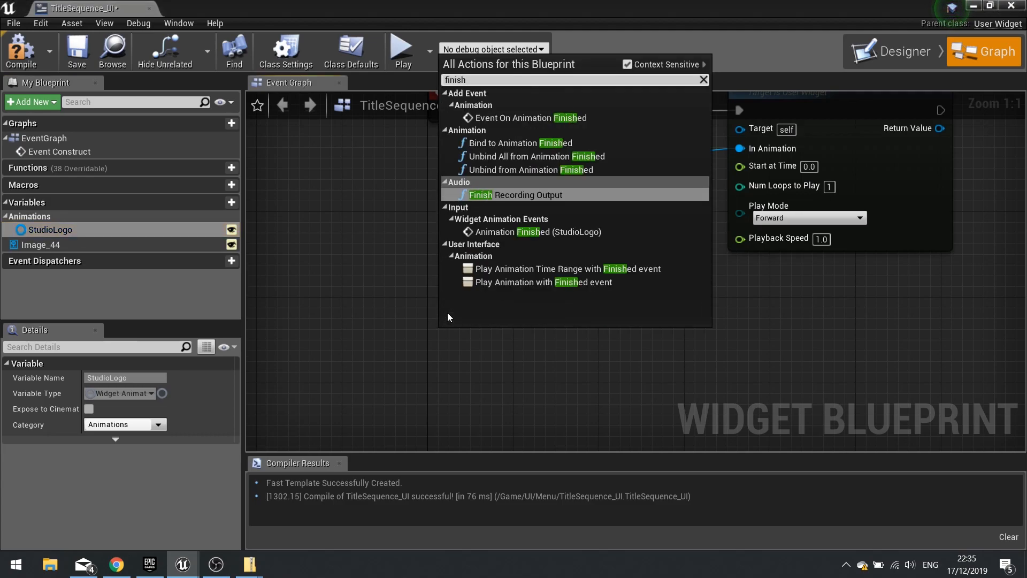
left_click(535, 232)
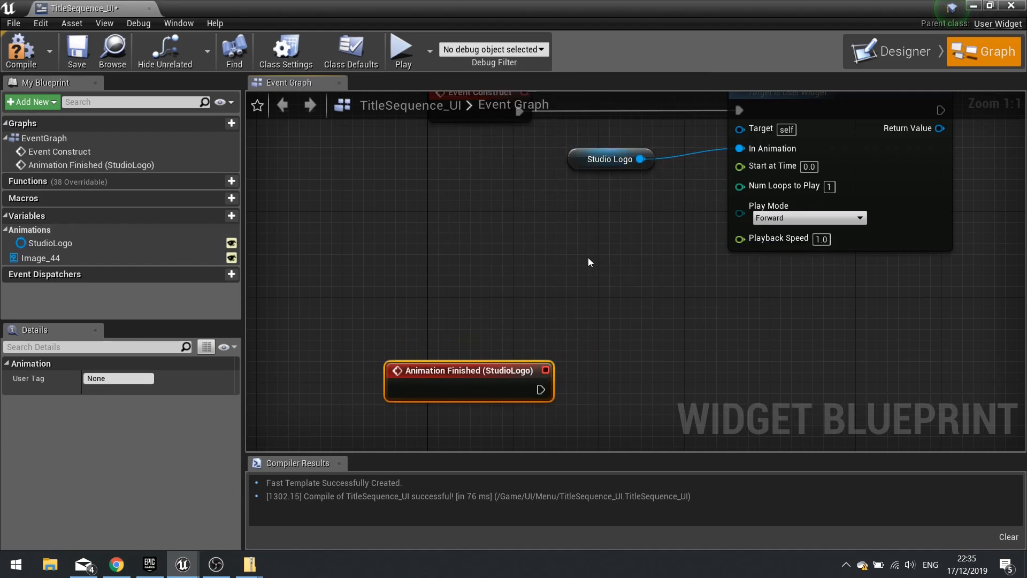
left_click(24, 63)
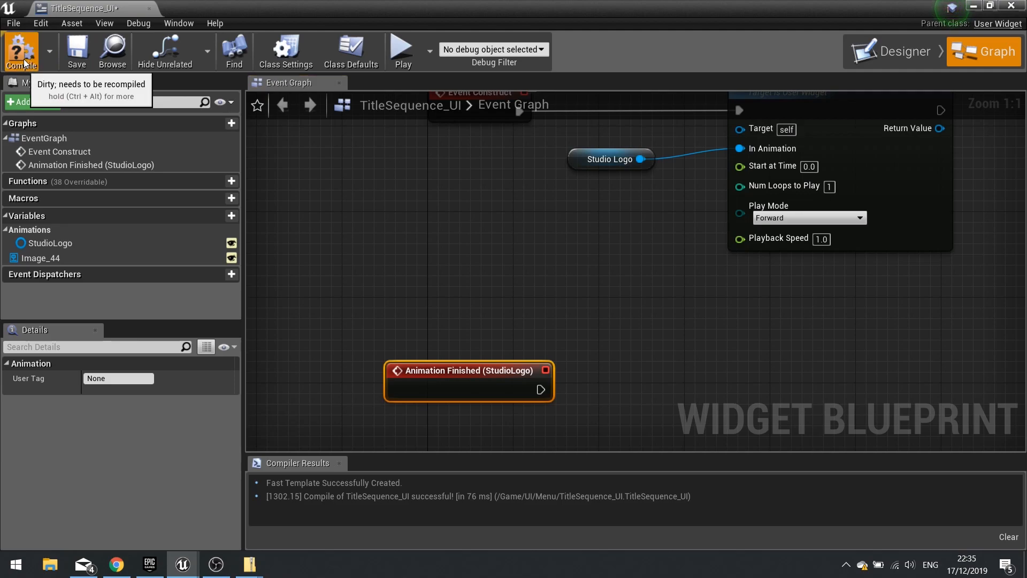
right_click_drag(534, 241, 428, 205)
Step: In the Designer, duplicate the Vertical Box that holds the studio logo and name
left_click(891, 52)
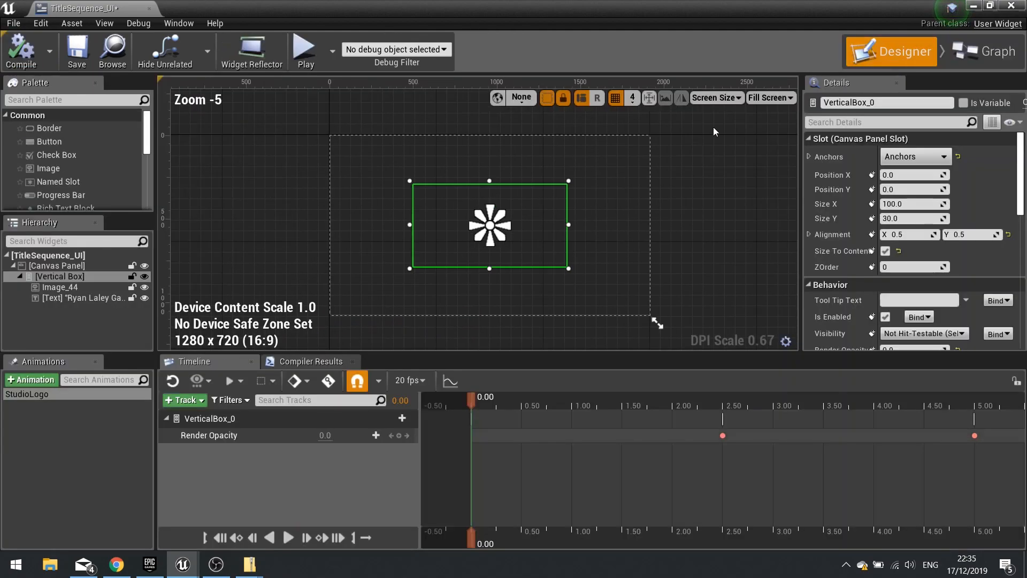
left_click(68, 421)
left_click(54, 277)
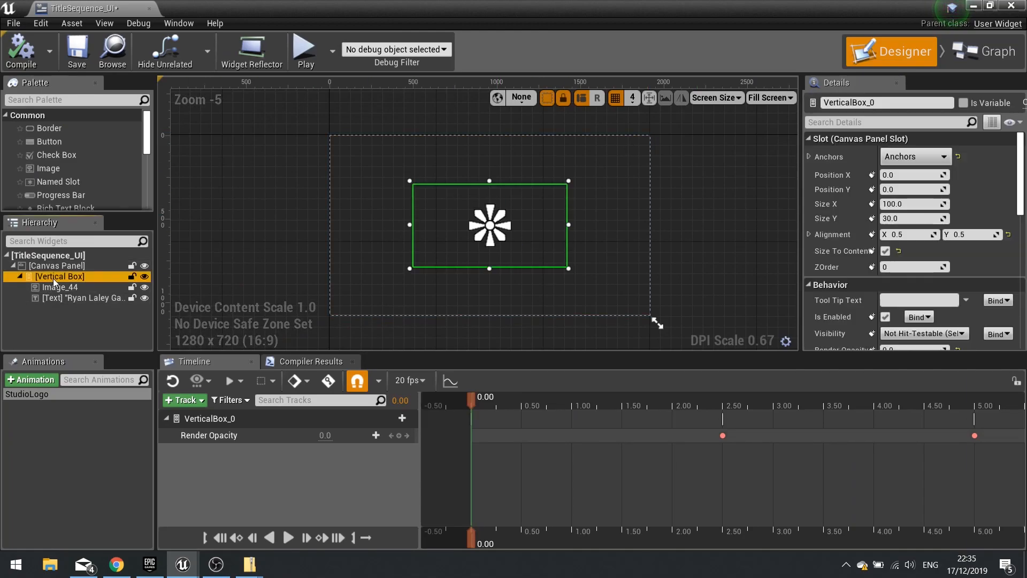
right_click(53, 277)
left_click(88, 339)
left_click(63, 311)
Step: Set the duplicated box's Image to the GameLogo texture and reset its tint to the default
left_click(62, 320)
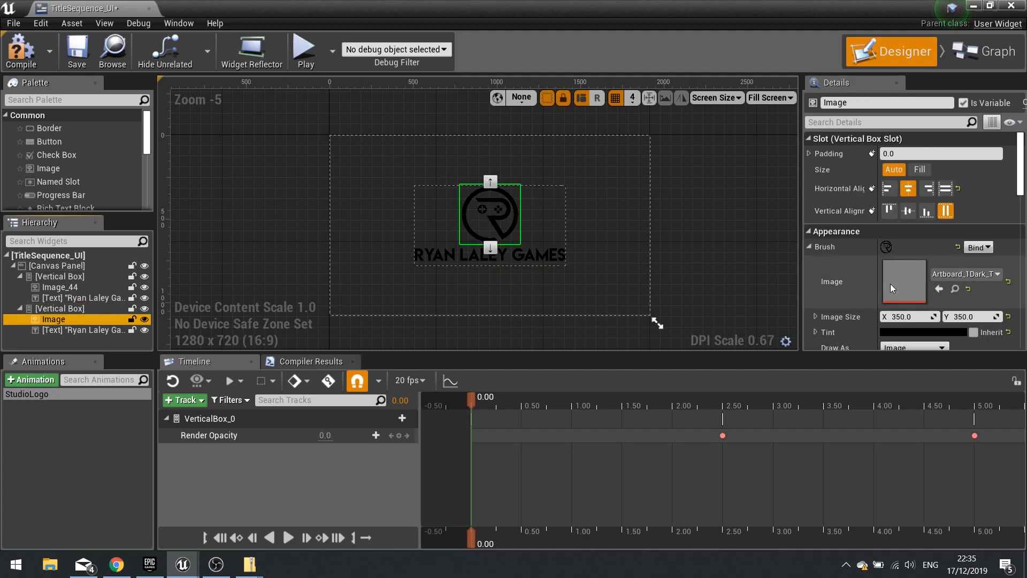
left_click(959, 276)
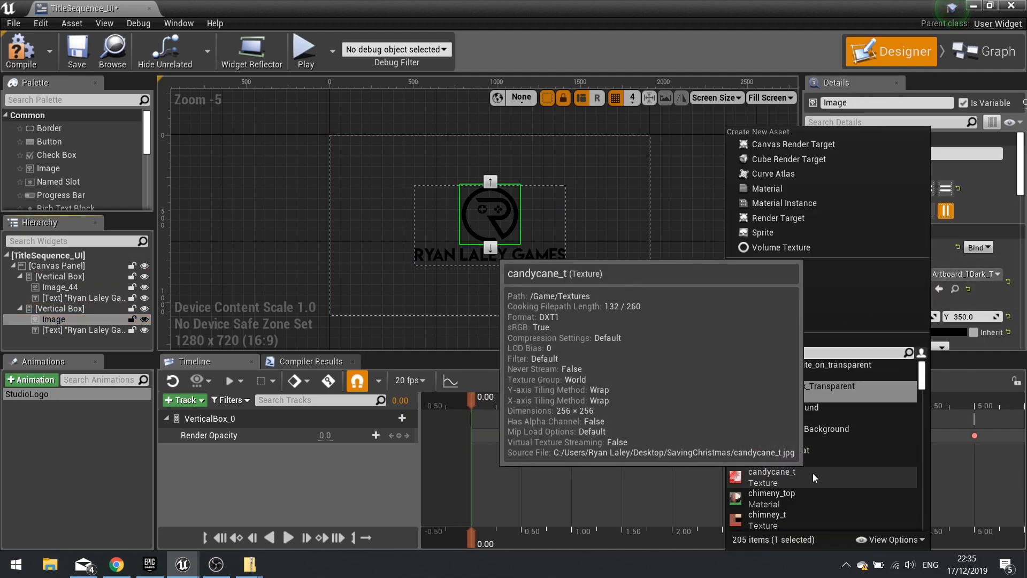
scroll(817, 467, "down", 3)
scroll(816, 467, "down", 5)
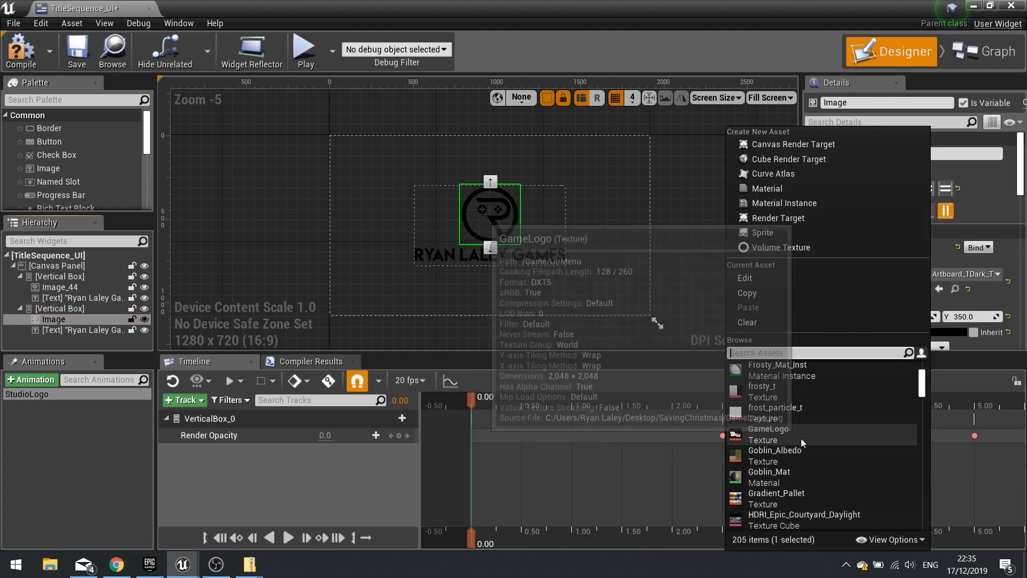
left_click(794, 427)
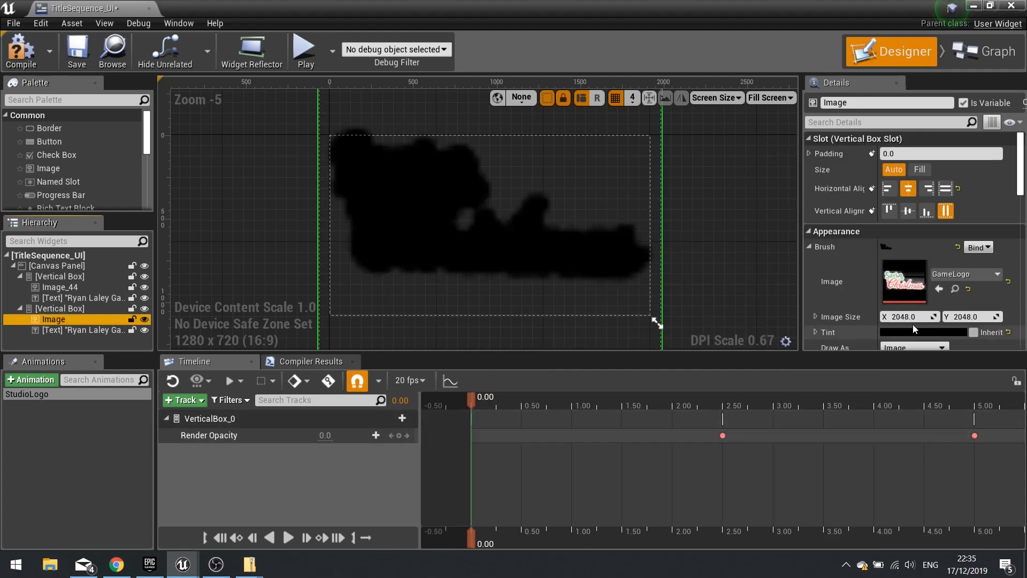
left_click(1009, 332)
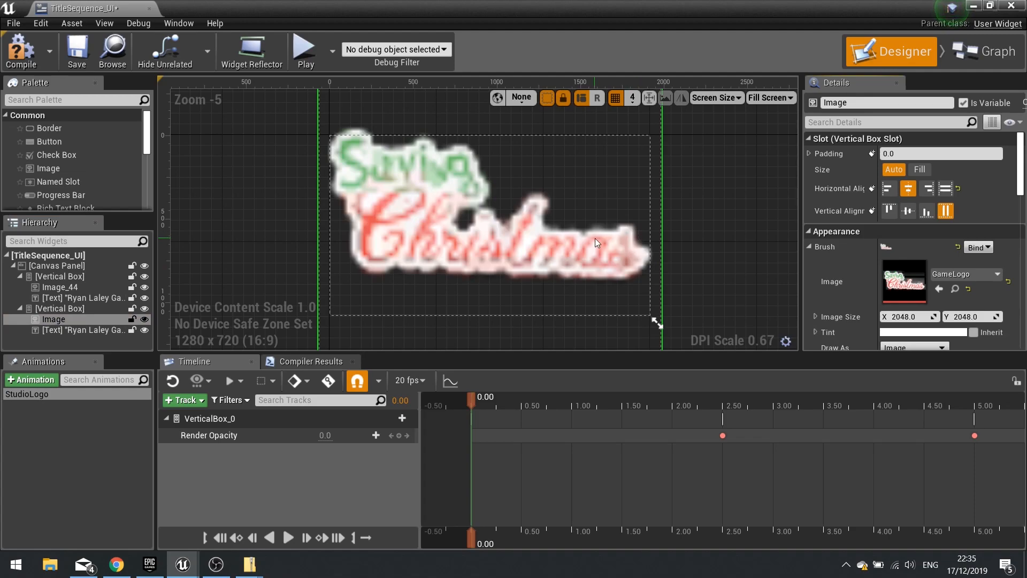
Step: Set the game logo's Image Size to 800 by 800
left_click(905, 316)
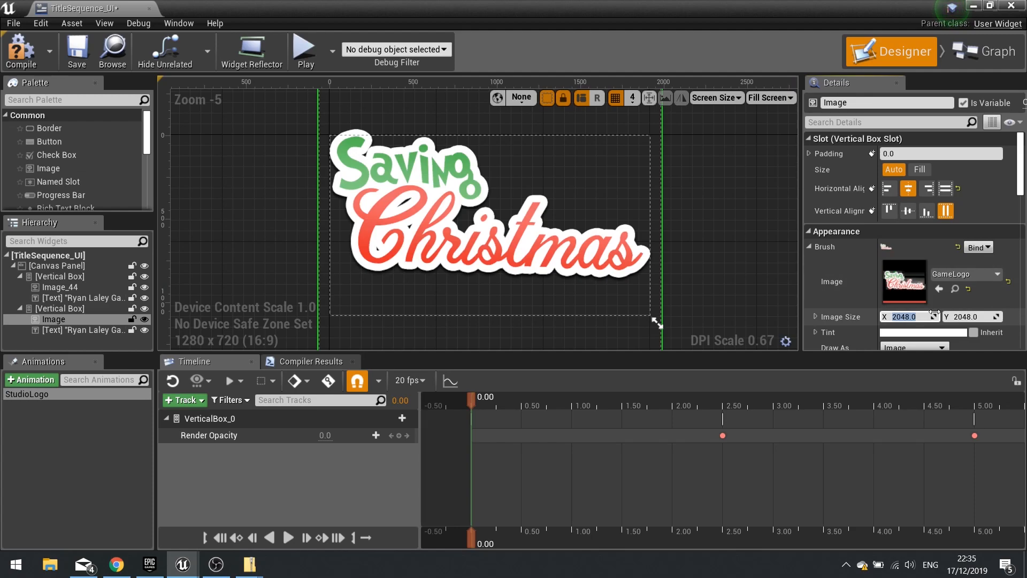
type("600")
key("Tab")
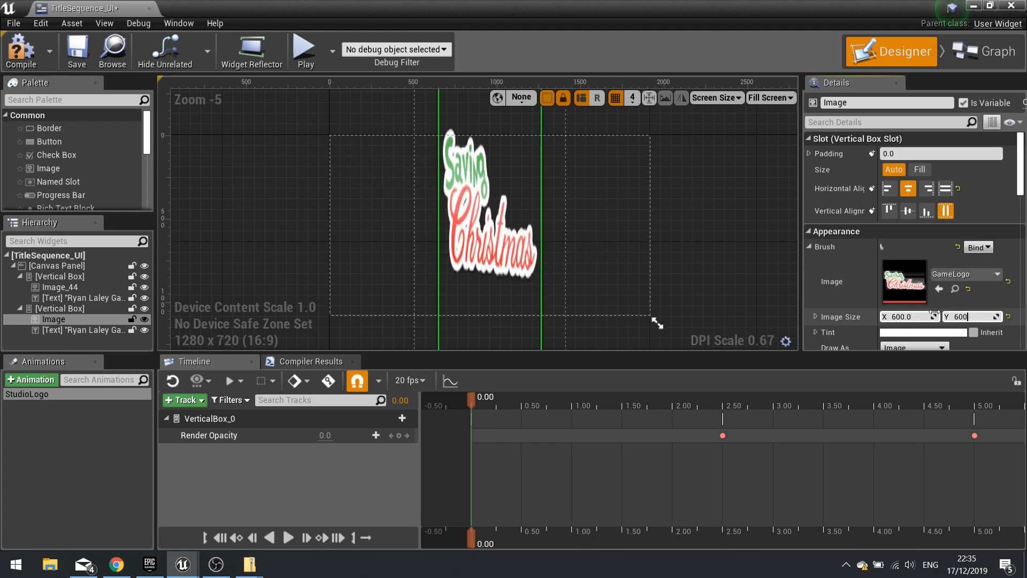
key("Return")
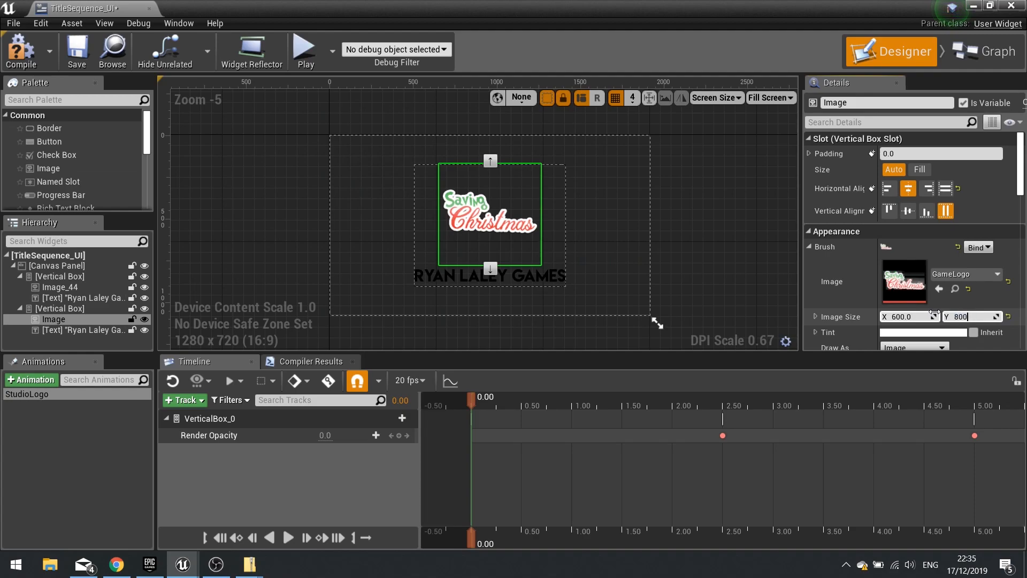
left_click(931, 316)
type("800")
key("Return")
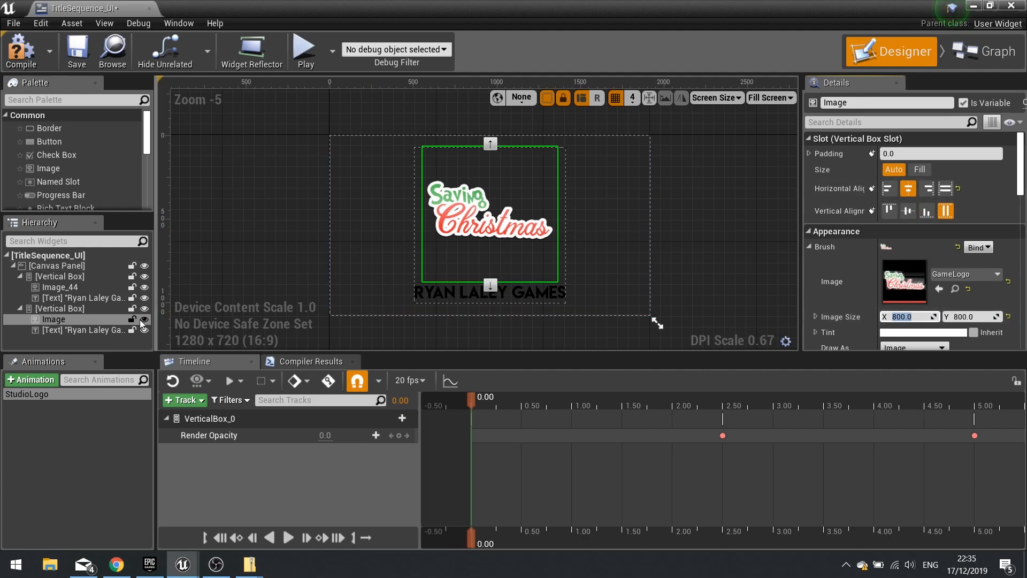
Step: Delete the studio name text from the duplicated Vertical Box
left_click(95, 330)
right_click(80, 332)
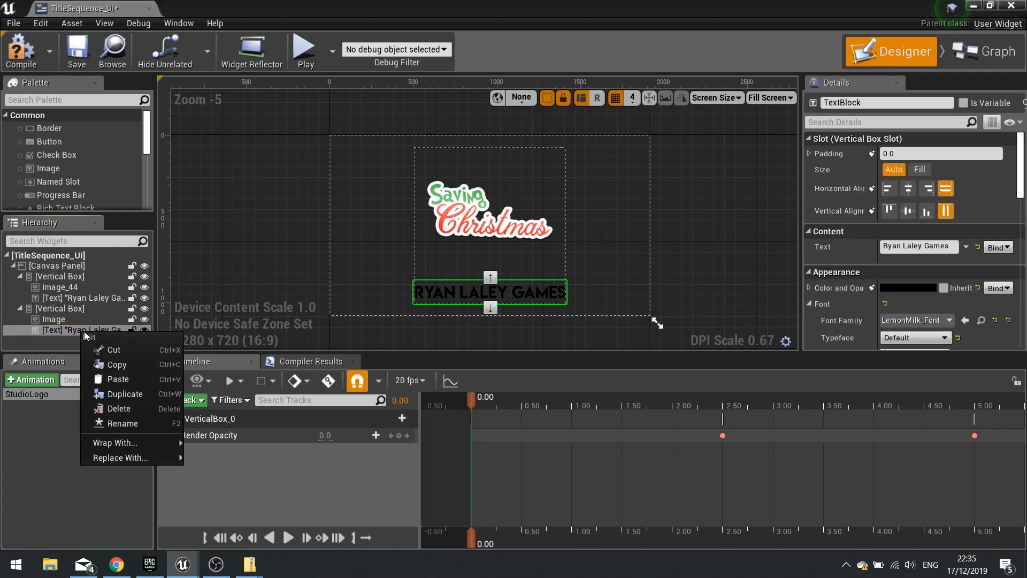
left_click(118, 409)
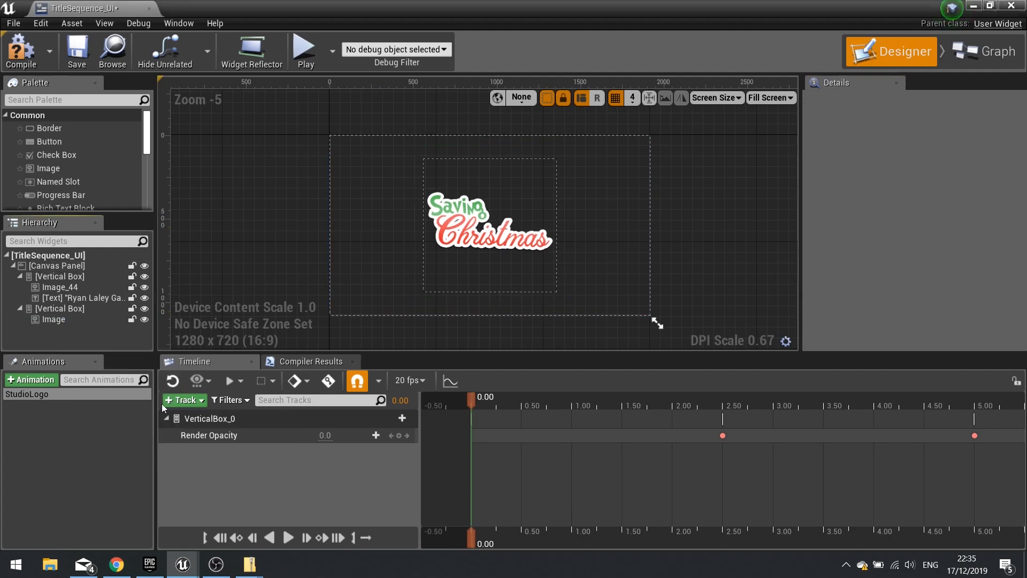
Step: Move the game logo Image out of the duplicated Vertical Box directly under the Canvas Panel, and delete the emptied box
left_click(72, 310)
left_click(75, 323)
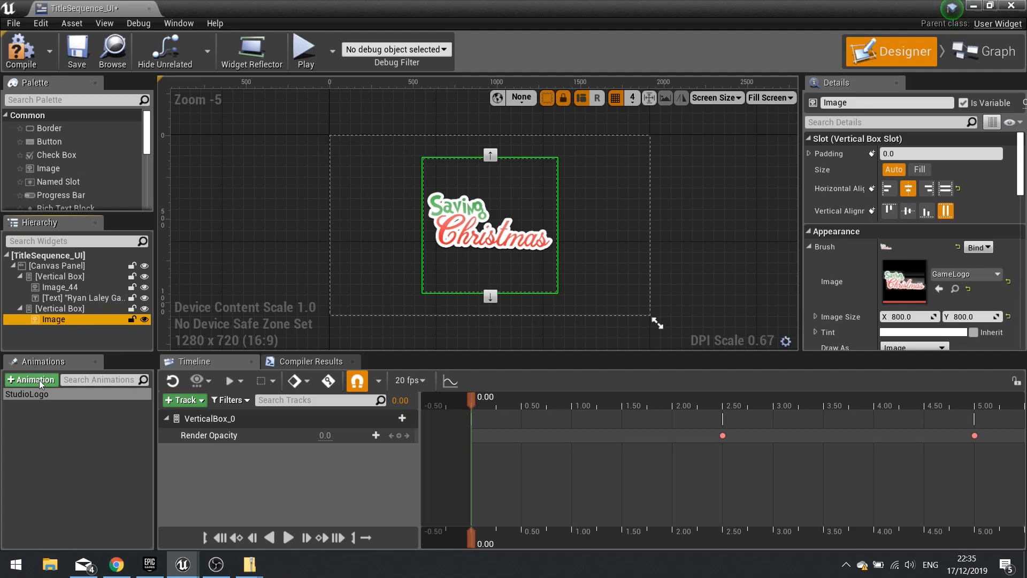
left_click(61, 311)
left_click(65, 319)
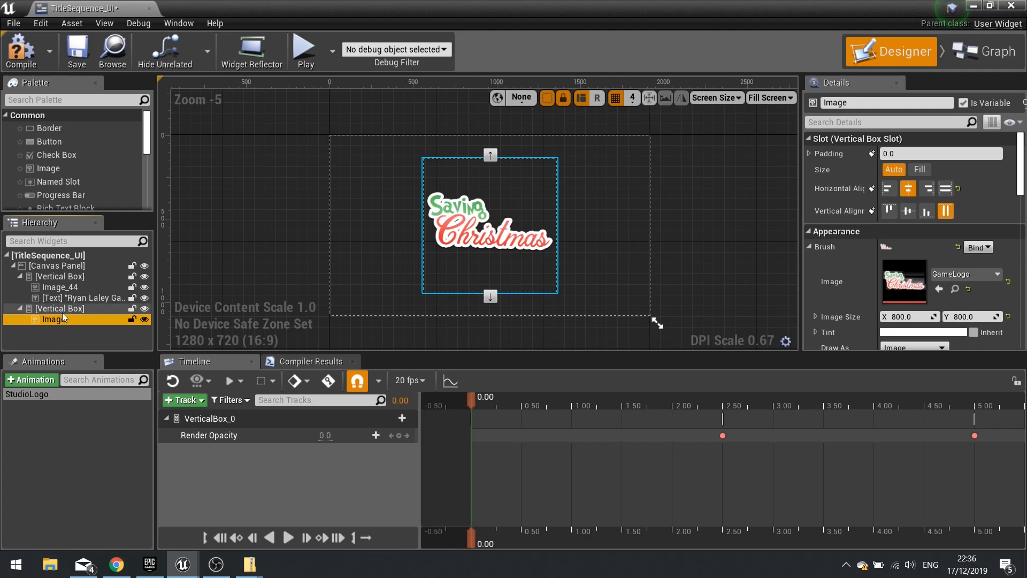
left_click_drag(55, 320, 43, 272)
left_click(56, 319)
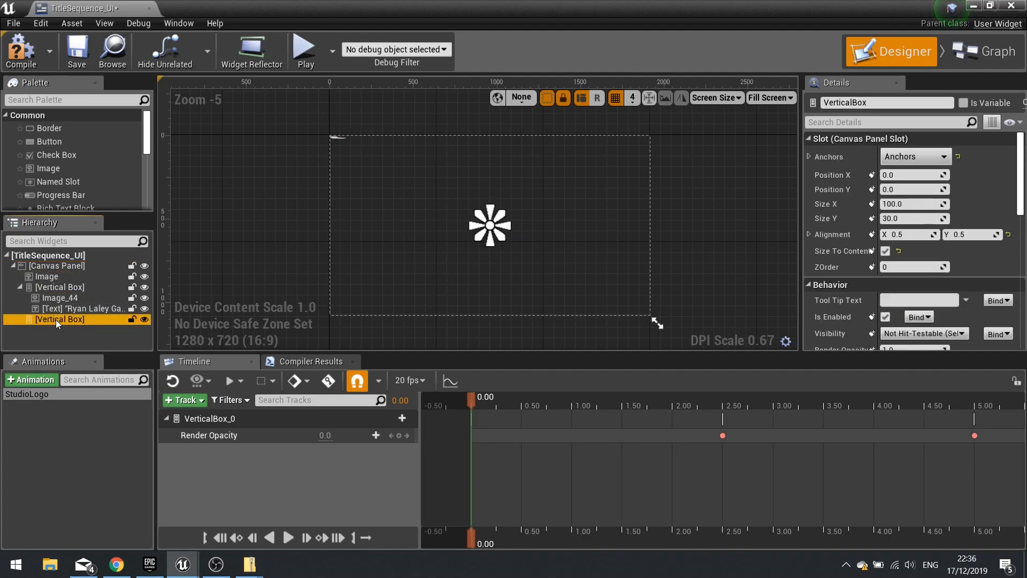
key("Delete")
Step: Enable Size To Content on the game logo Image, anchor it to the canvas centre, and reset Position X and Y to 0
left_click(49, 276)
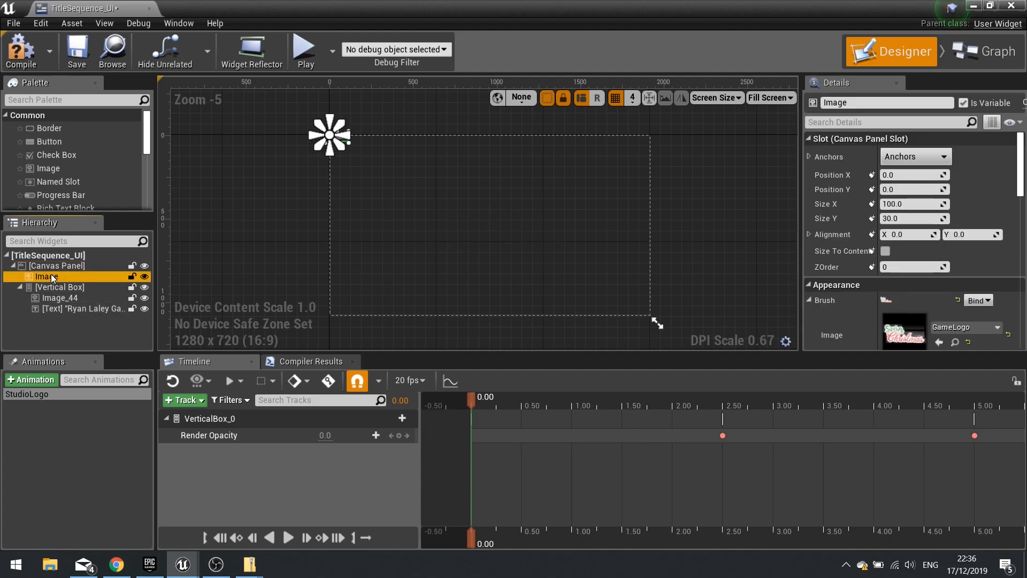
left_click(885, 251)
left_click(916, 156)
left_click(923, 249)
left_click(958, 174)
left_click(957, 189)
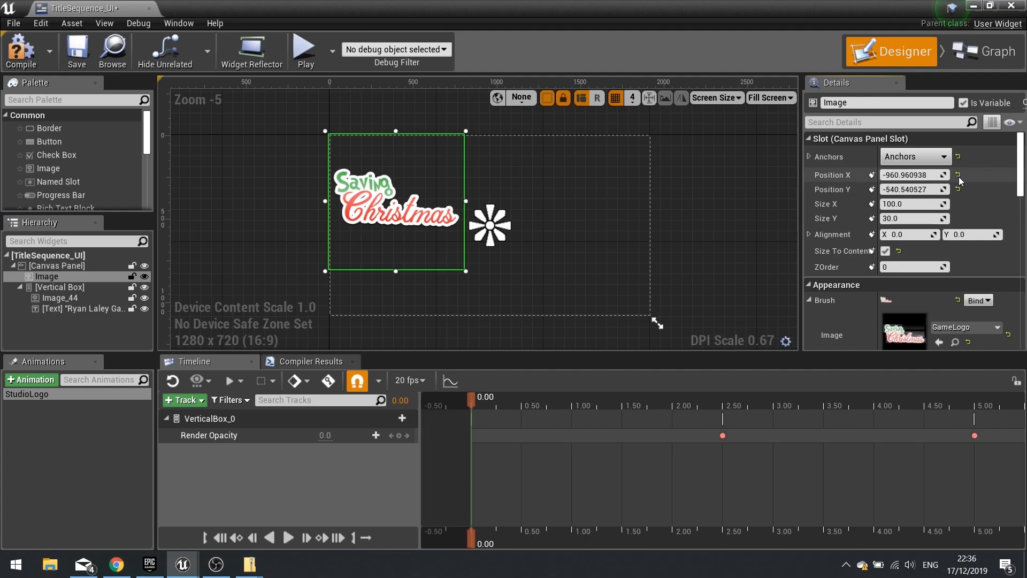
Step: Set the game logo Image's Alignment to X 0.5 and Y 0.5
left_click(915, 238)
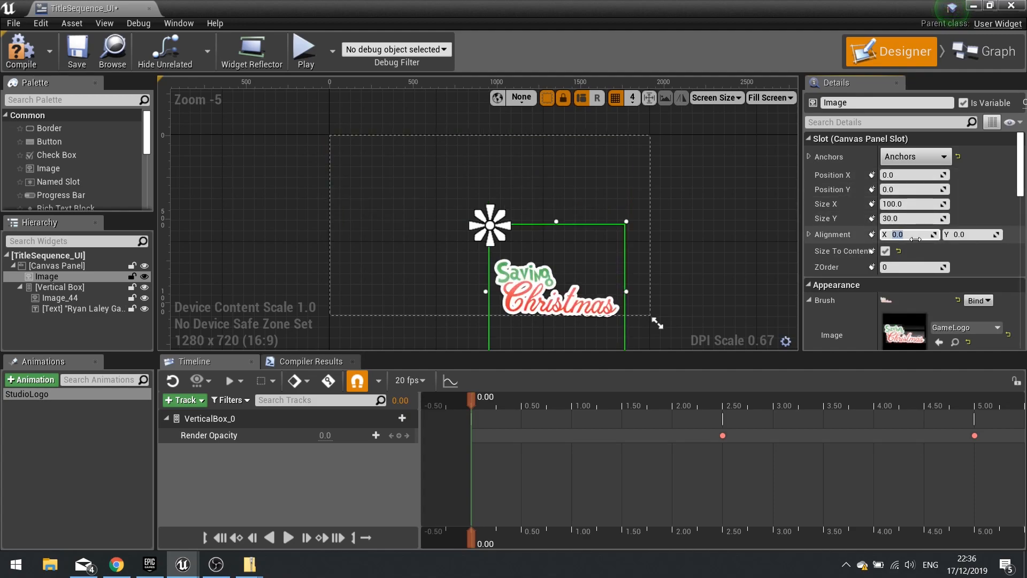
type("0.5")
key("Tab")
type("0")
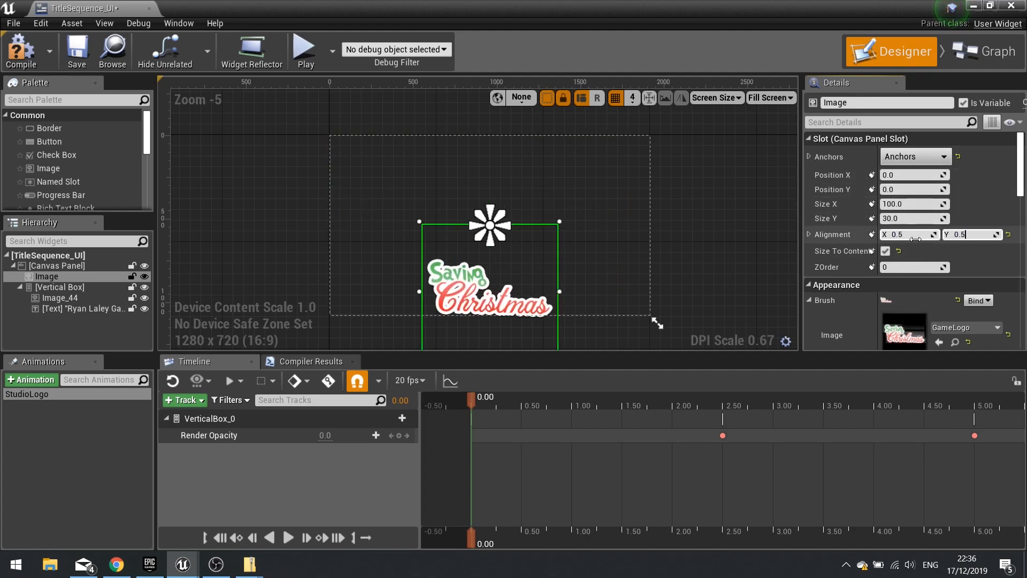
key("Return")
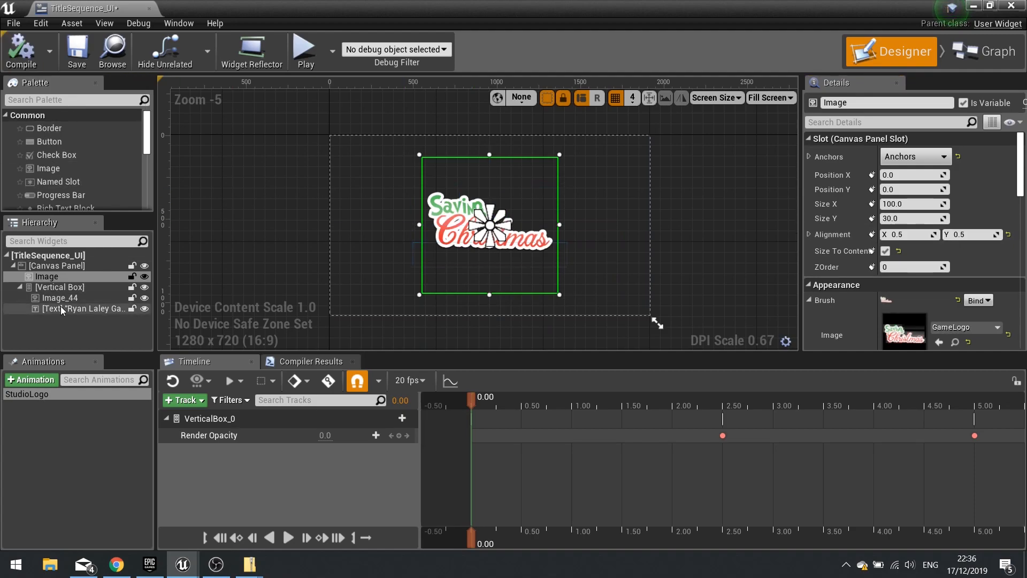
Step: Rename the game logo Image widget in the hierarchy as GameLogo
left_click(52, 279)
left_click(48, 277)
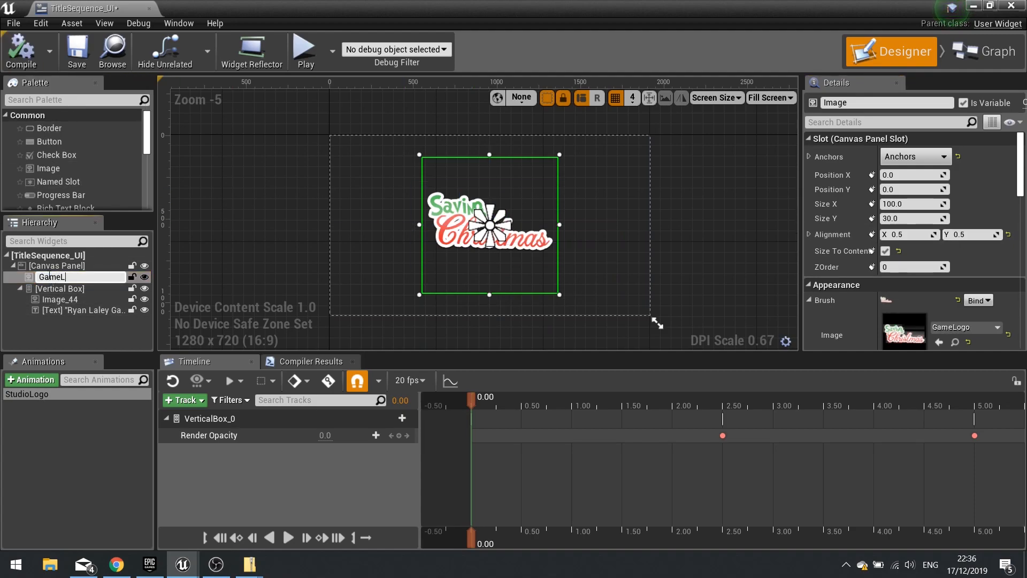
key("Return")
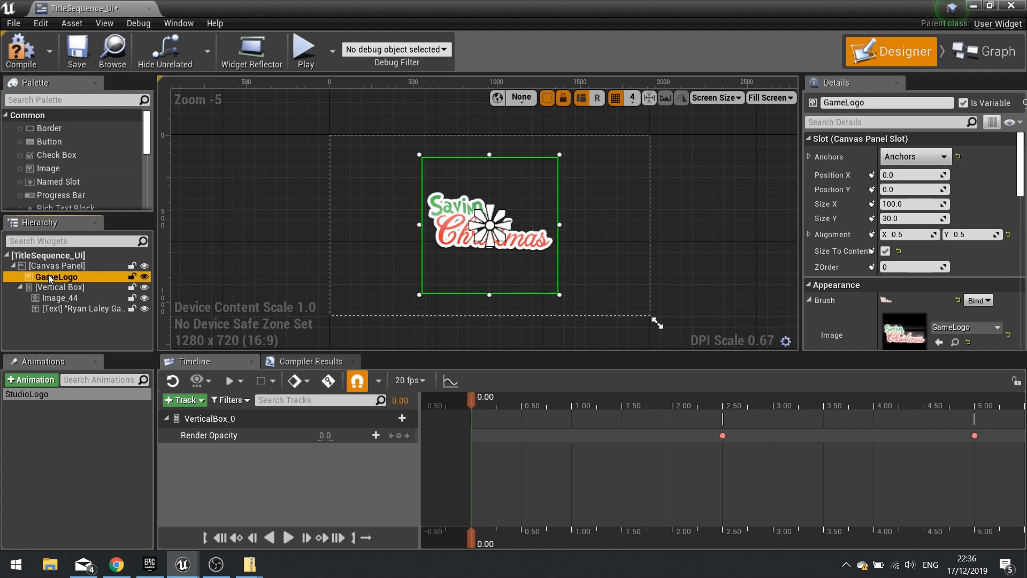
Step: Create a new widget animation named GameLogoAnimation
left_click(30, 380)
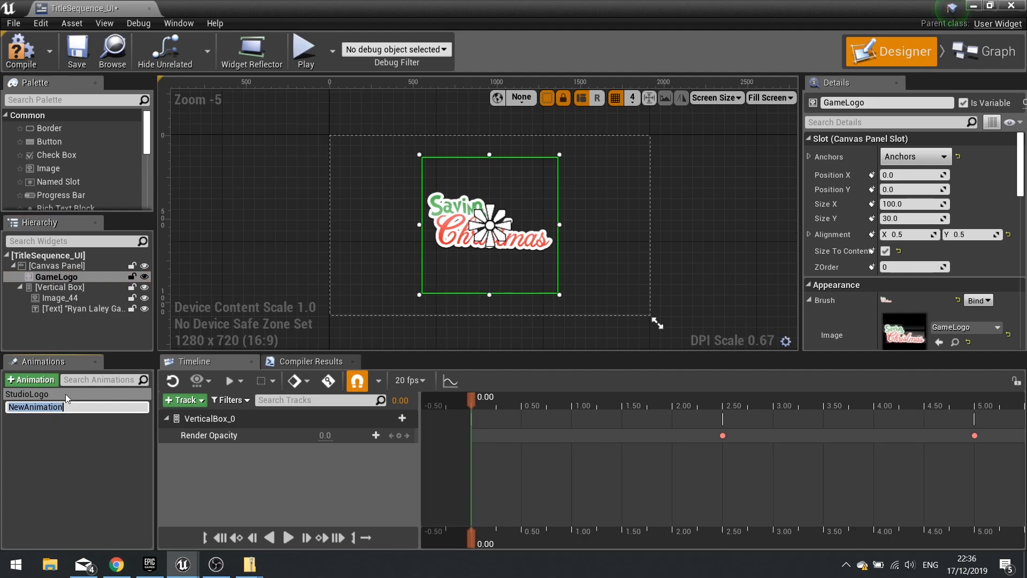
type("GameLogo")
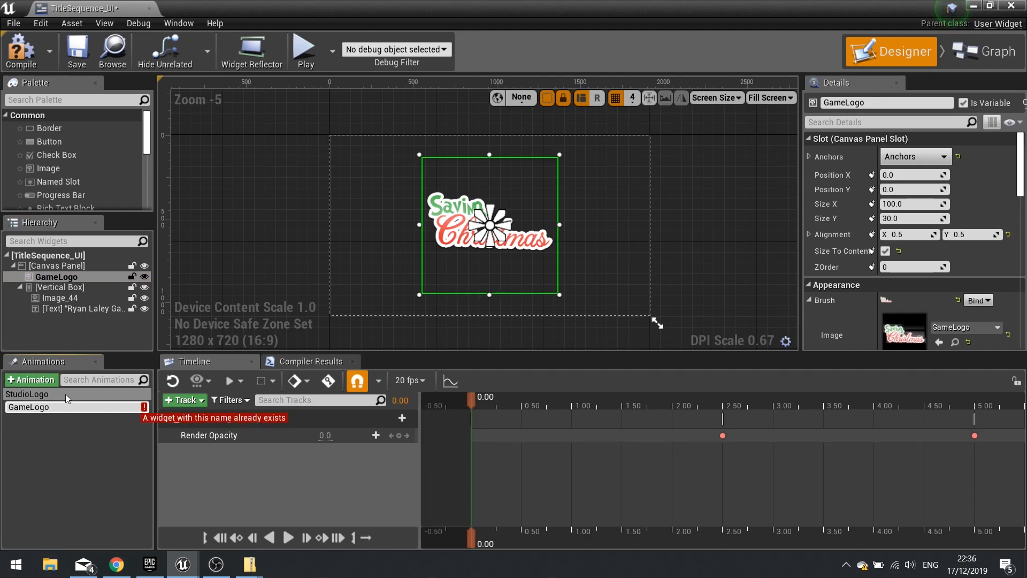
type("Animation")
key("Return")
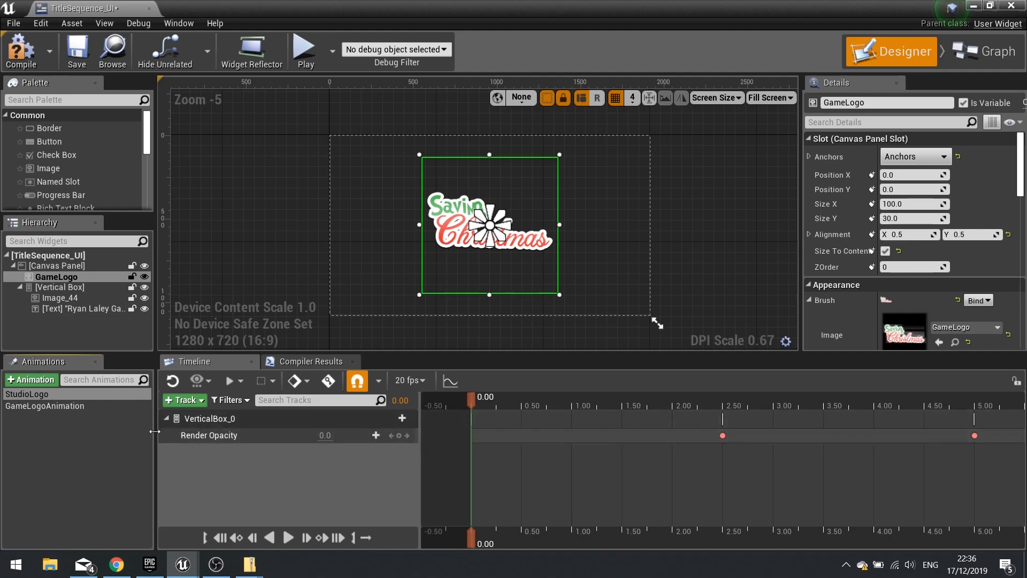
Step: Open GameLogoAnimation in the timeline and add a track for the GameLogo widget
left_click(63, 405)
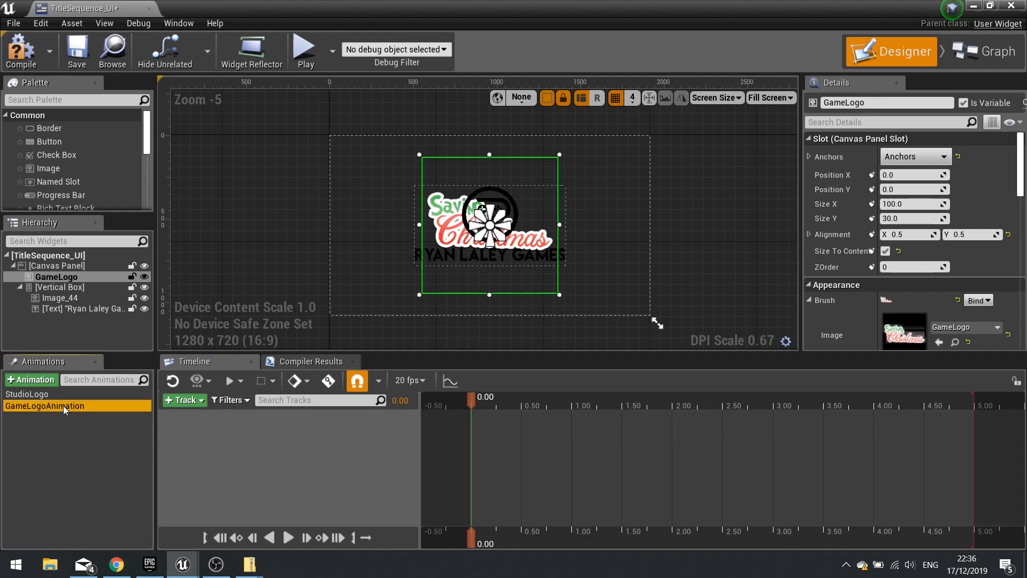
left_click(178, 403)
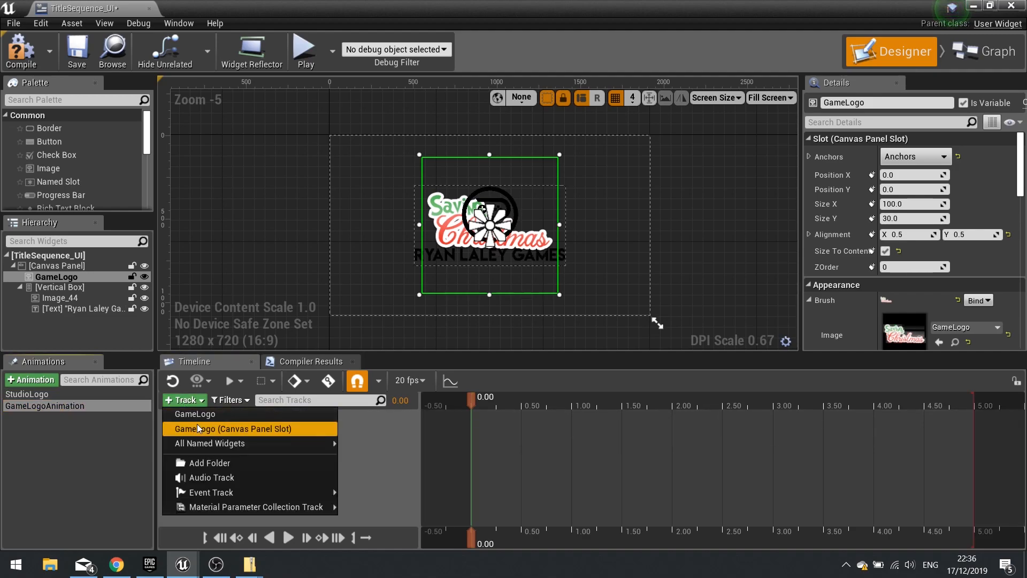
left_click(198, 417)
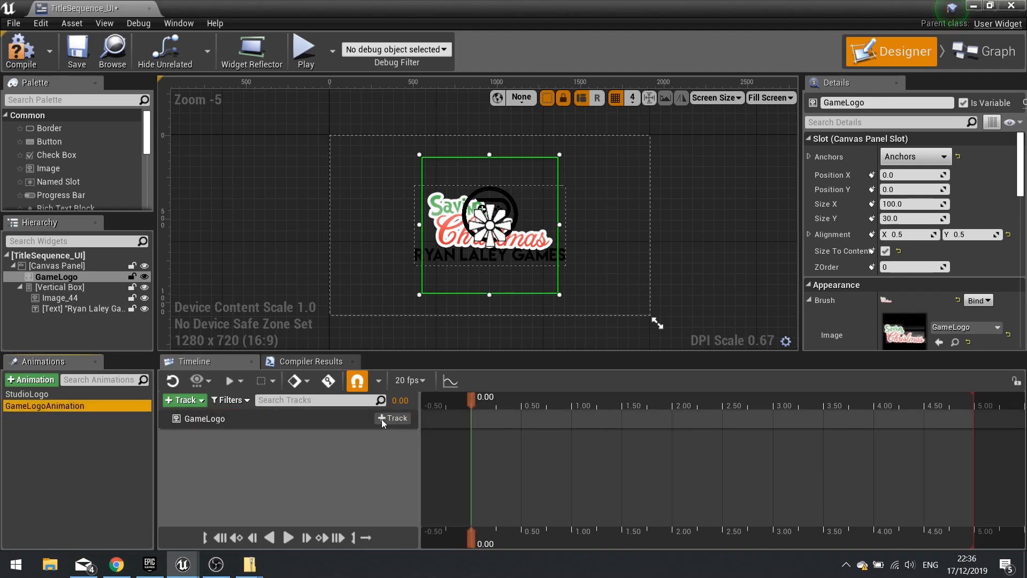
Step: Add a Render Opacity track to GameLogo and place an opacity key at 1.00 s
left_click(400, 418)
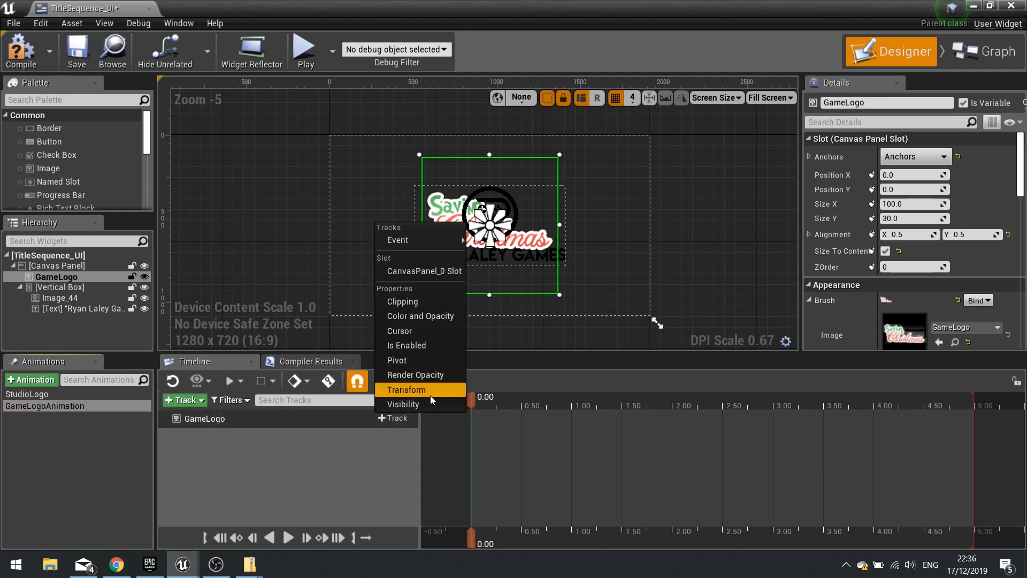
left_click(434, 376)
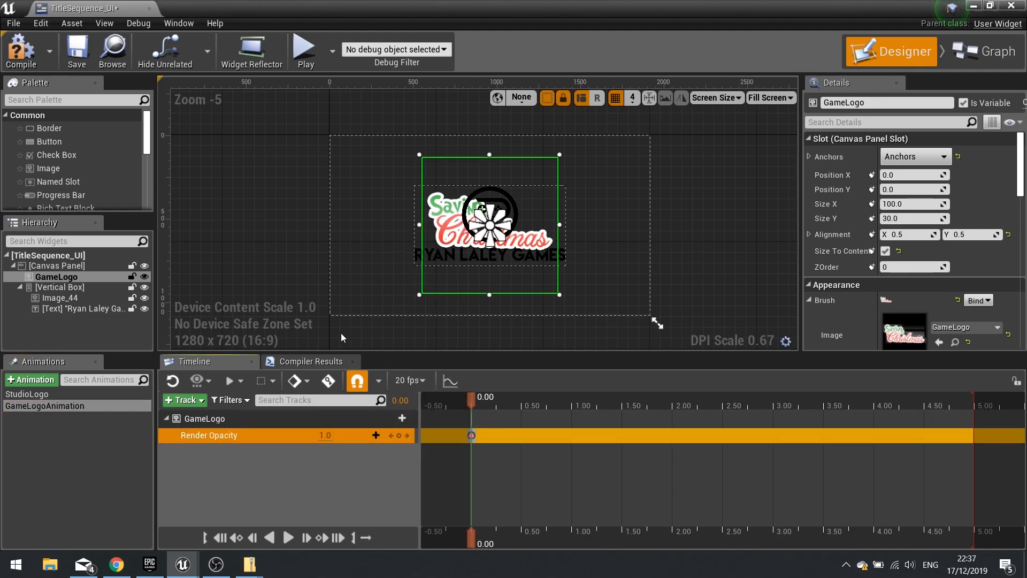
left_click_drag(472, 399, 572, 420)
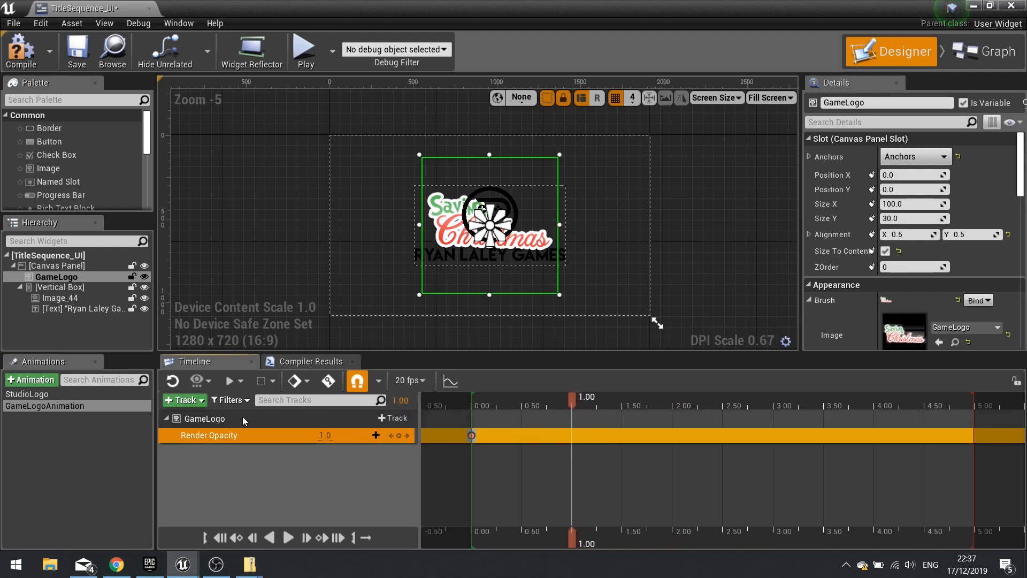
left_click(398, 435)
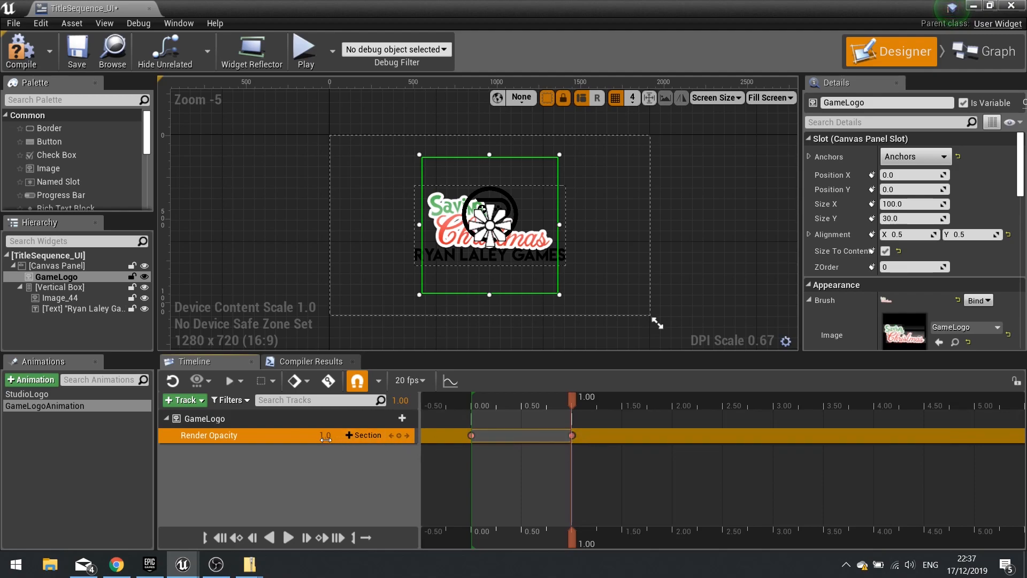
Step: Set the Render Opacity key at 0.00 s to 0
left_click(473, 434)
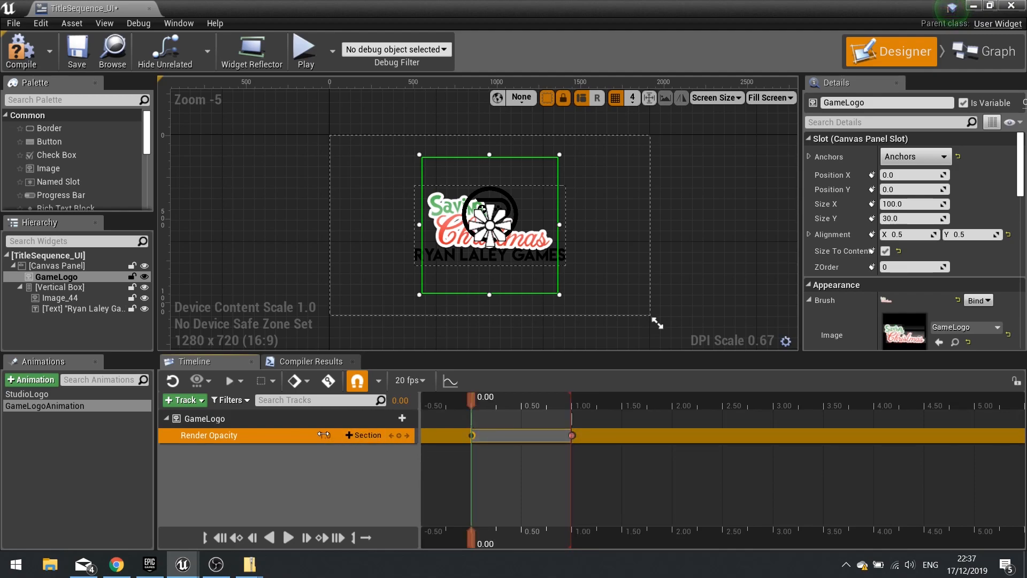
type("0")
key("Return")
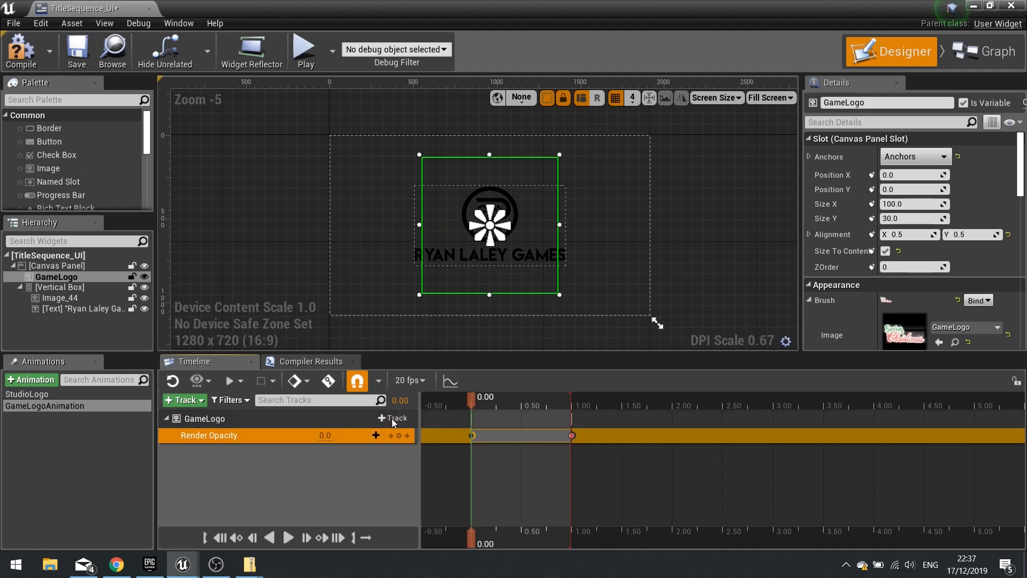
mouse_move(480, 402)
left_mouse_down()
mouse_move(577, 392)
mouse_move(470, 405)
left_mouse_up()
Step: Add a Transform track to GameLogo and key its Scale at 1.00 s
left_click(396, 418)
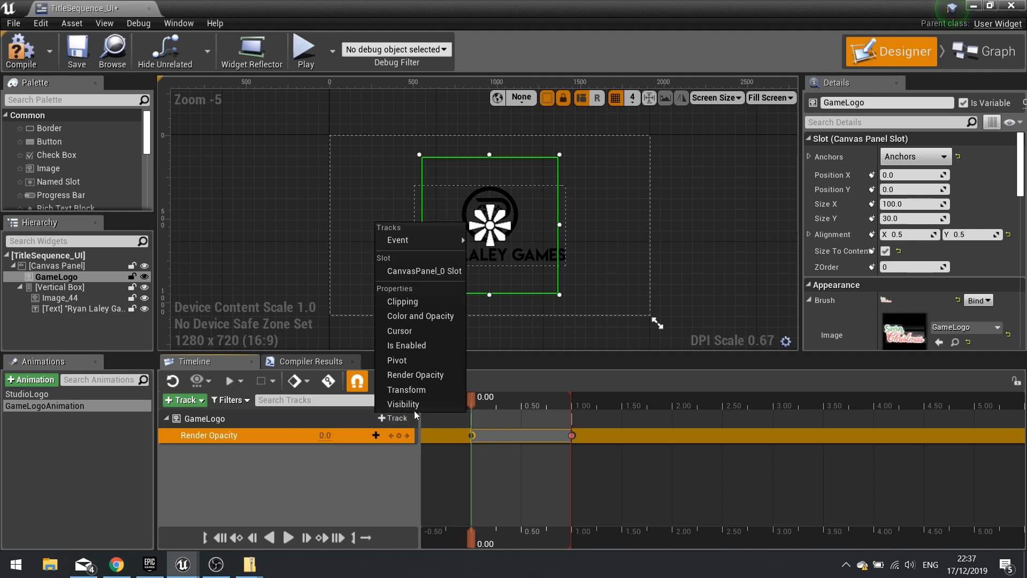
left_click(429, 389)
left_click(172, 451)
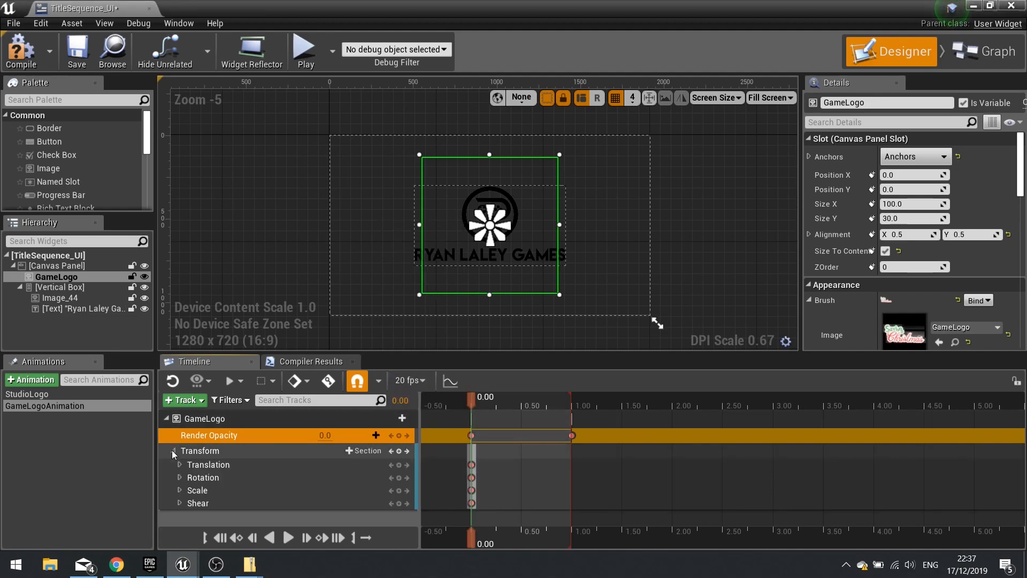
left_click(213, 488)
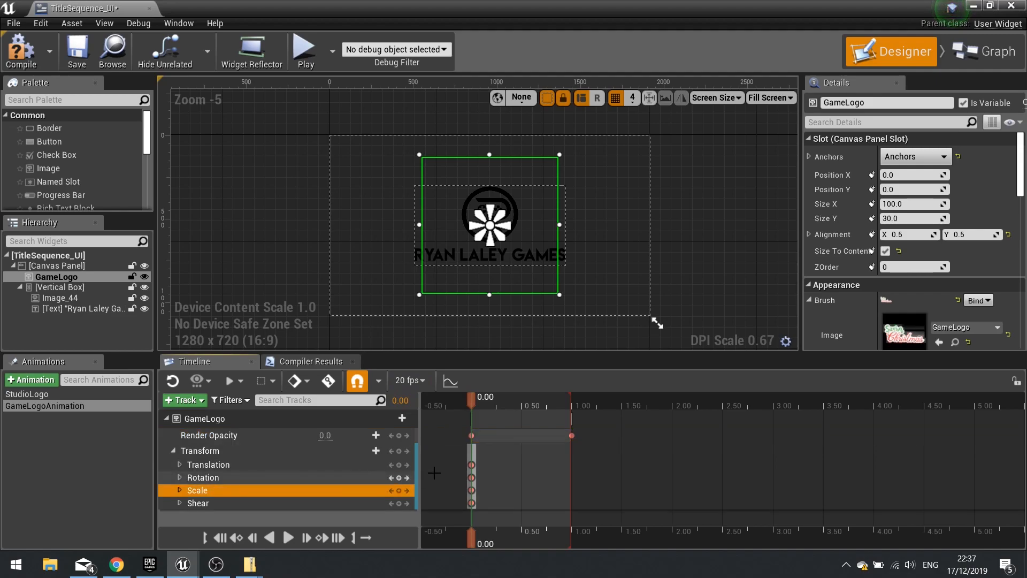
left_click_drag(474, 404, 572, 409)
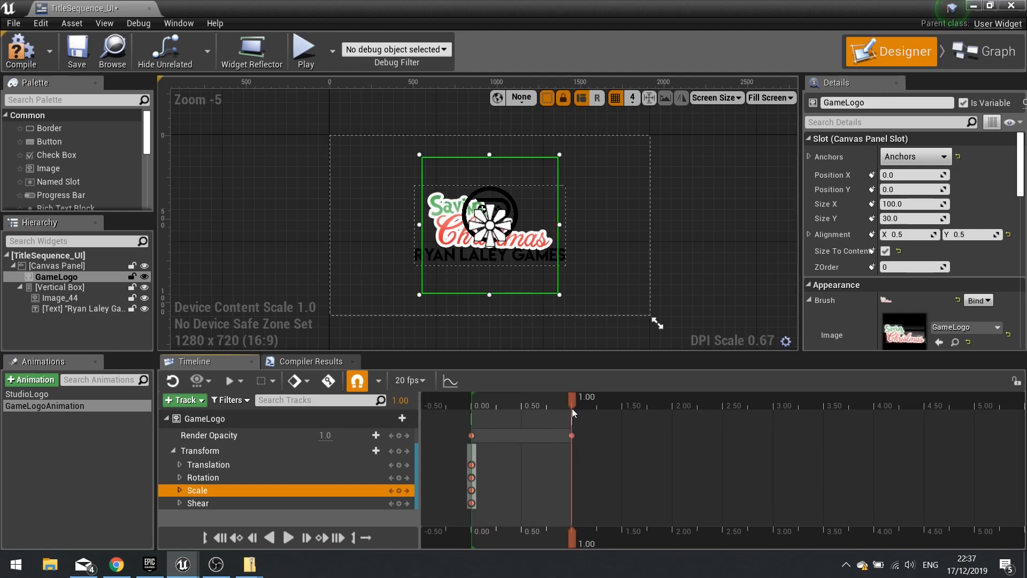
left_click(400, 494)
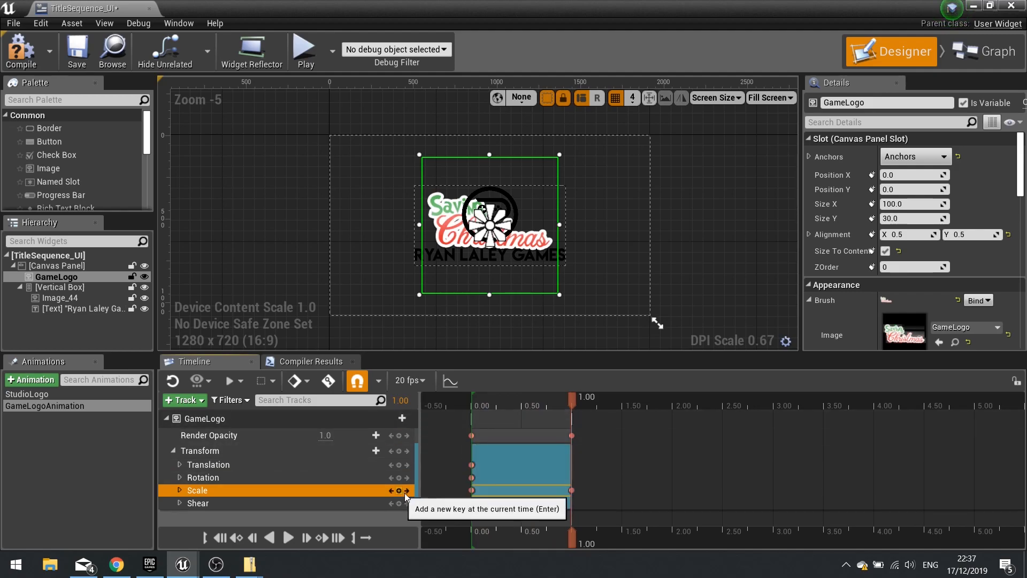
left_click(180, 490)
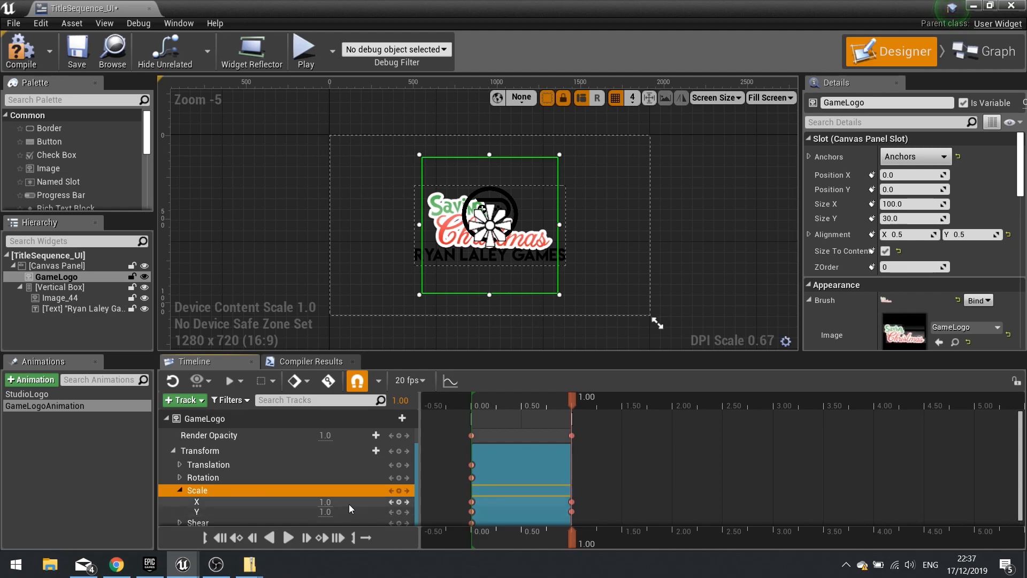
left_click(571, 502)
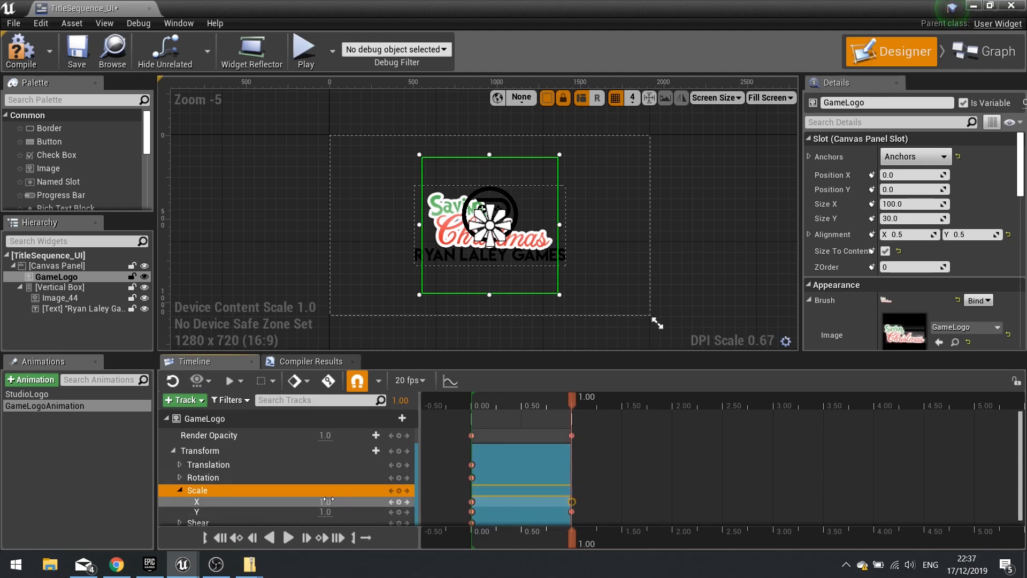
Step: Set the Scale X and Y keys at 0.00 s to 0.3
left_click_drag(570, 401, 472, 408)
left_click(472, 502)
type("0.3")
key("Return")
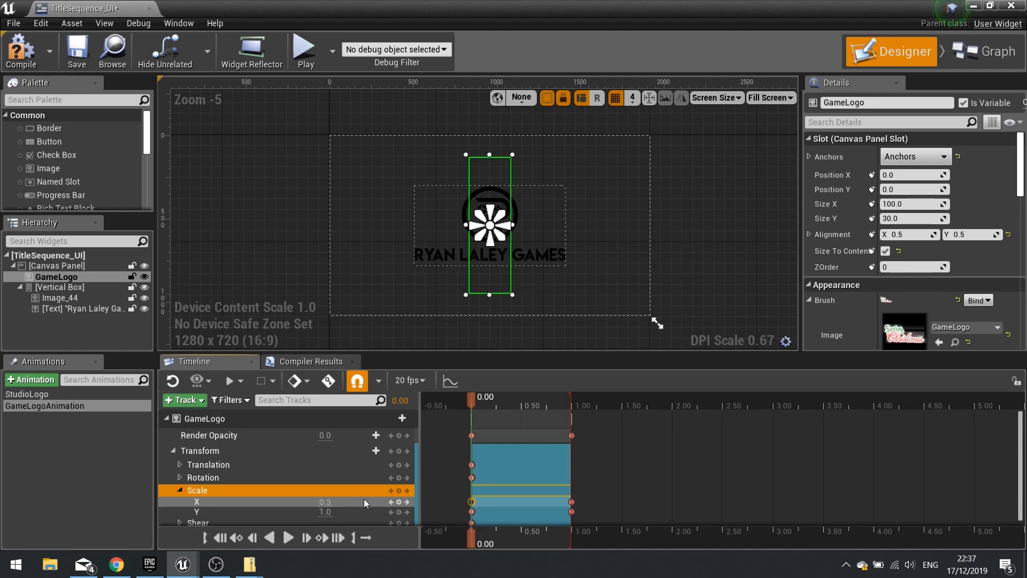
left_click(472, 511)
left_click(331, 511)
type("0.3")
key("Return")
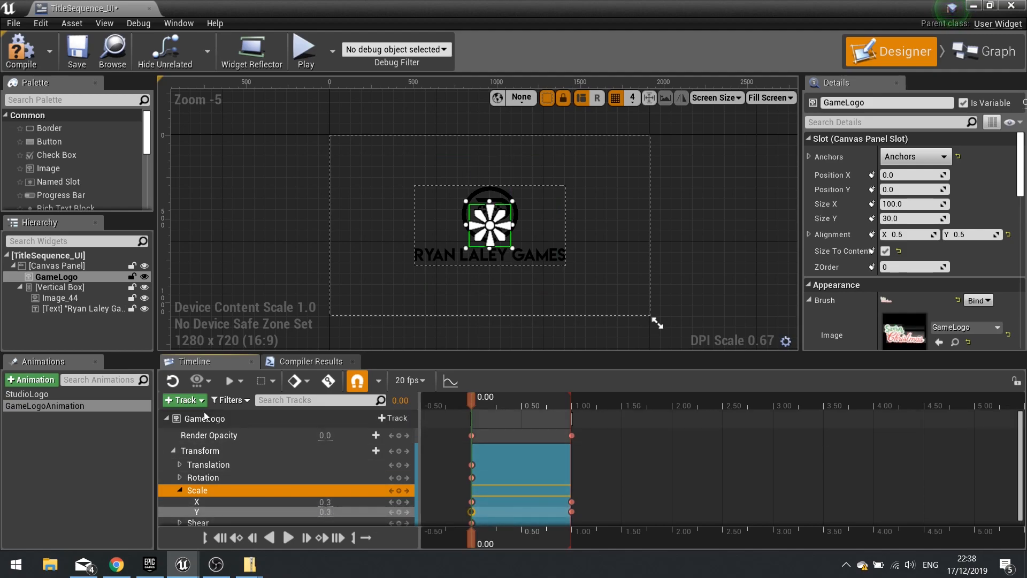
Step: Play GameLogoAnimation in the timeline to check the fade and scale-up
left_click(287, 537)
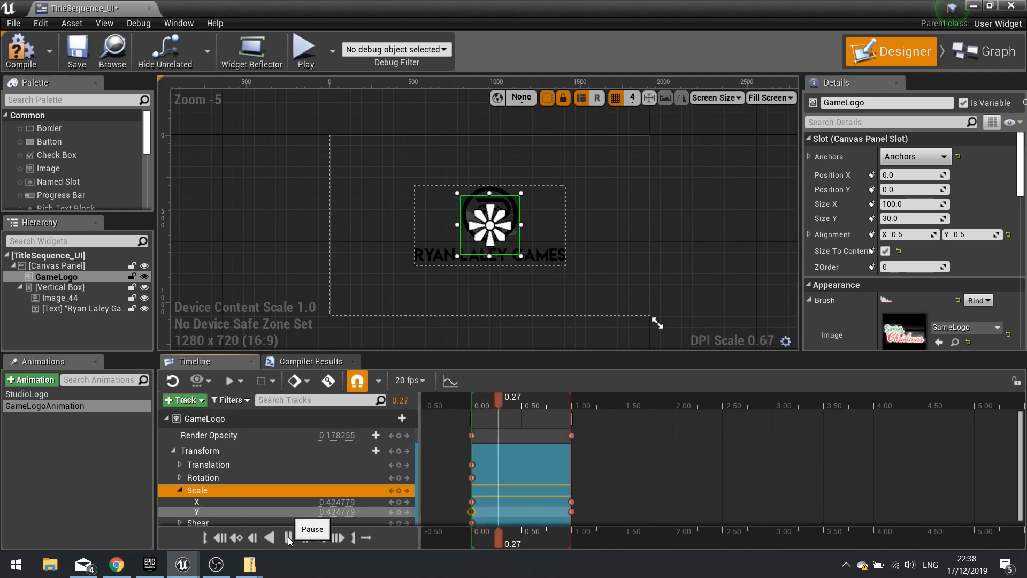
left_click(288, 537)
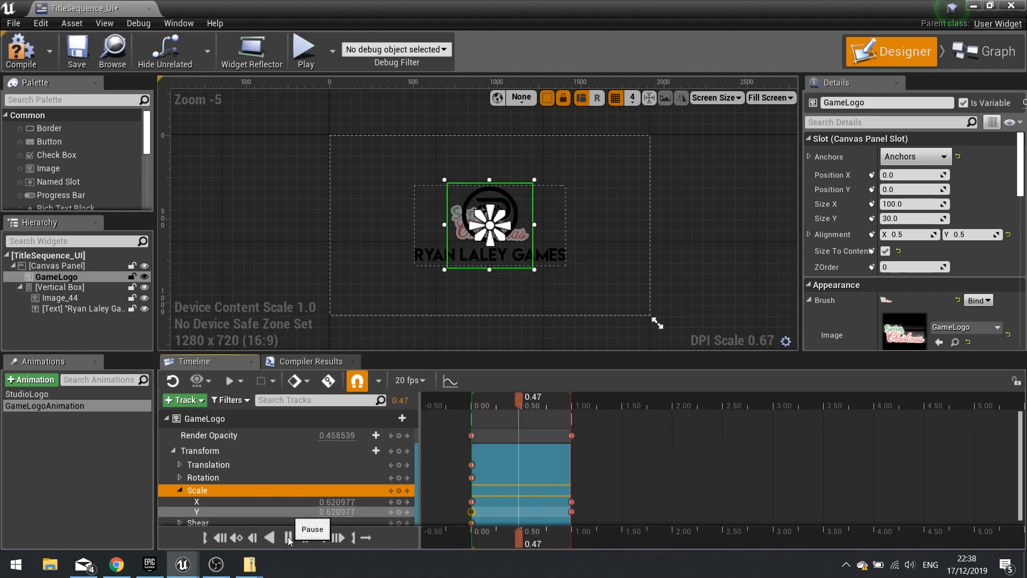
left_click(288, 537)
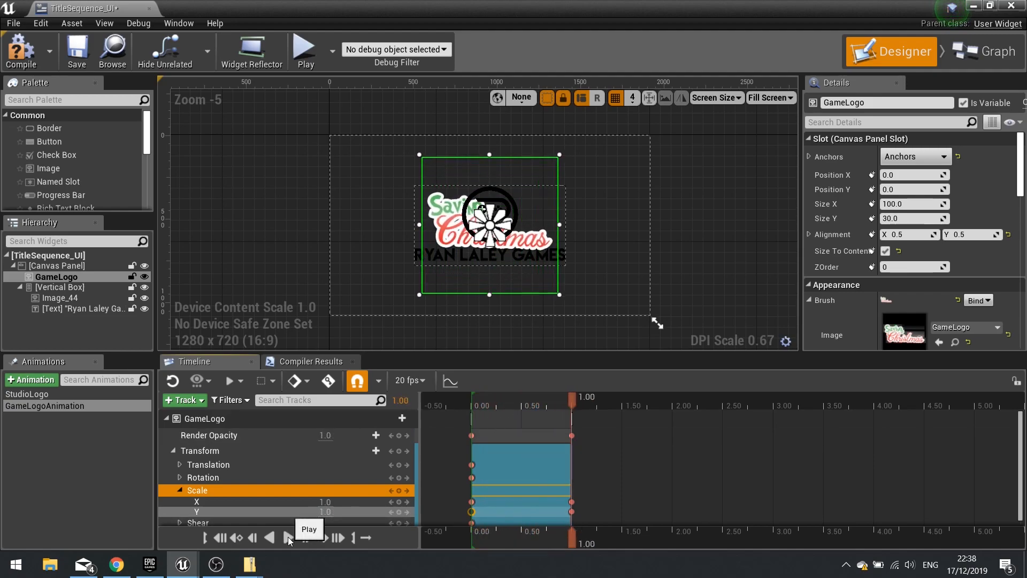
left_click(287, 537)
left_click(284, 537)
left_click(284, 538)
left_click(285, 538)
Step: Move the ending Render Opacity, Scale X and Scale Y keys to 0.50 s
left_click_drag(574, 404, 442, 416)
left_click_drag(572, 436, 521, 437)
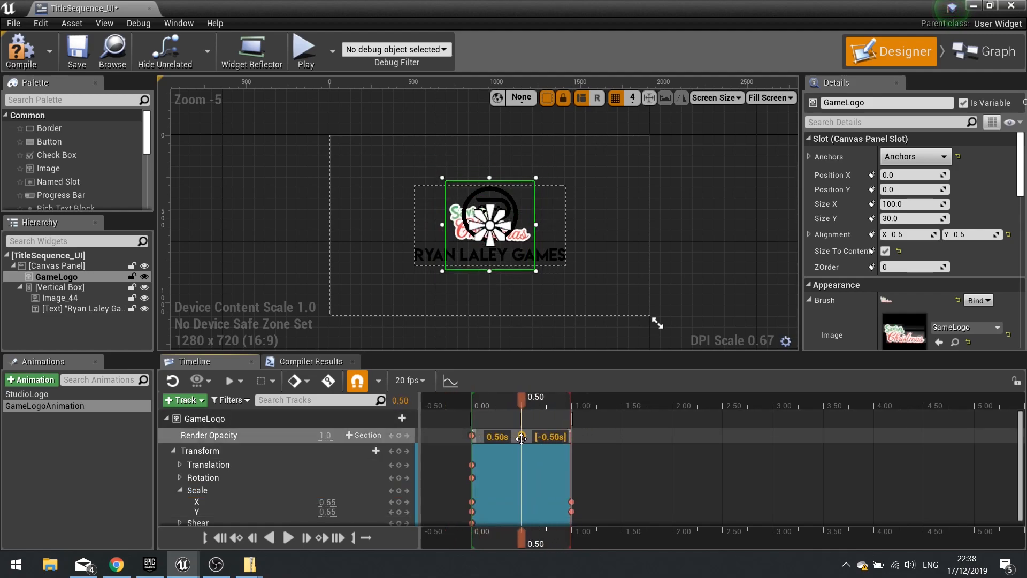
left_click_drag(571, 502, 521, 511)
left_click(571, 511)
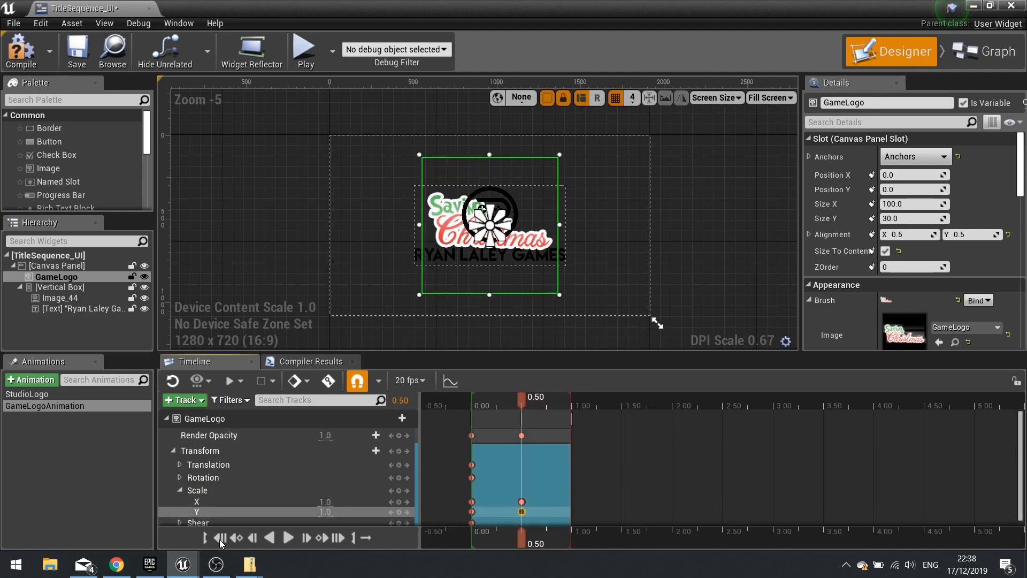
Step: Replay GameLogoAnimation from the start to check its new timing
left_click(220, 538)
left_click(291, 536)
left_click(291, 535)
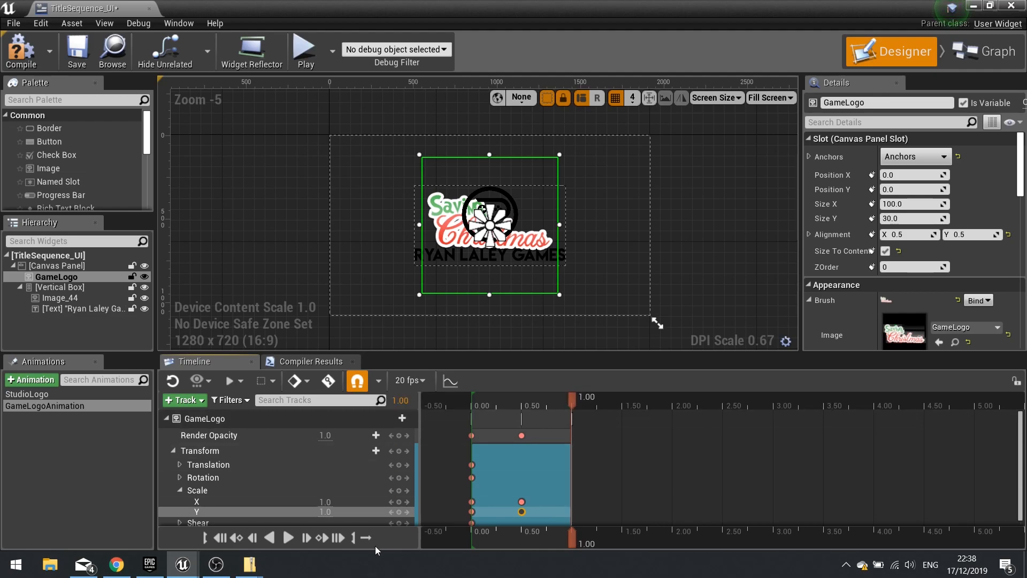
Step: Add Scale X and Y keys at 0.55 s and set both to 1.2
left_click_drag(569, 402, 528, 415)
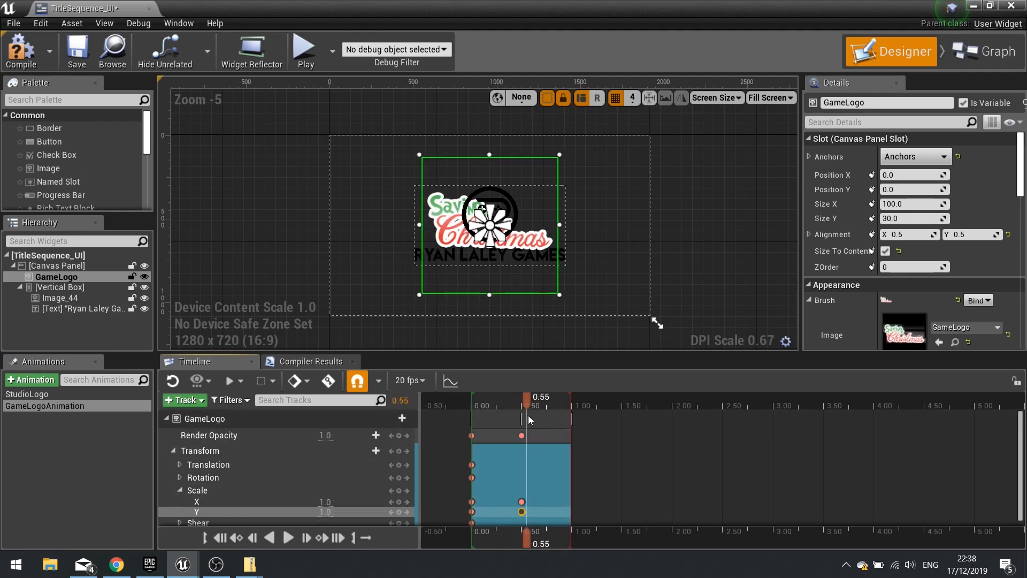
left_click(325, 502)
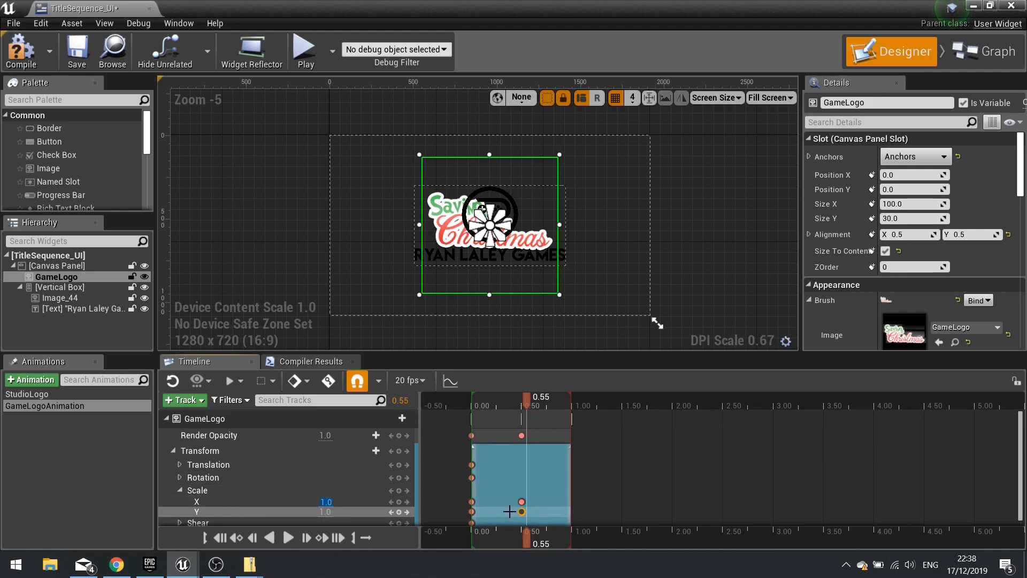
left_click(398, 512)
left_click(401, 502)
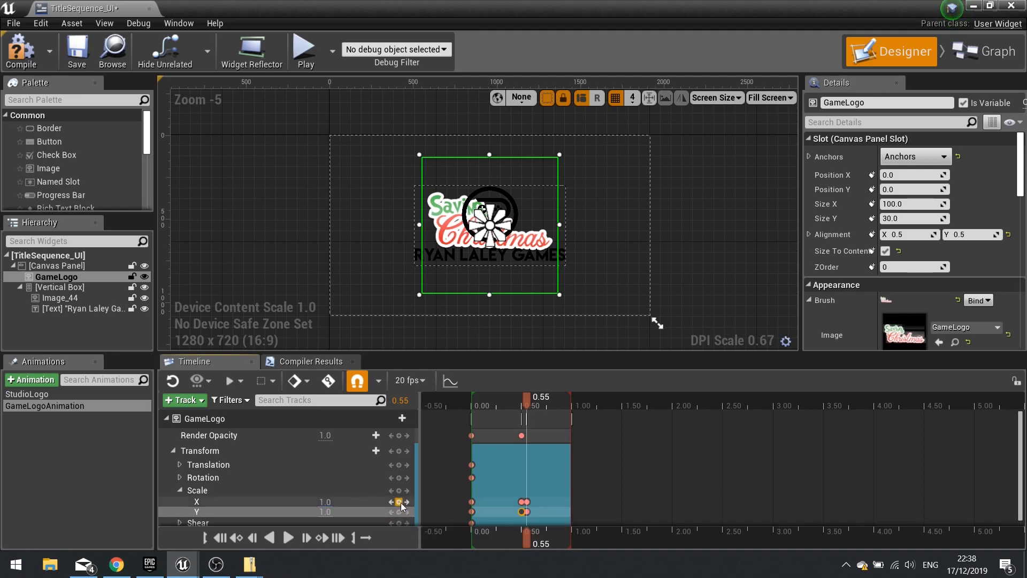
left_click(528, 512)
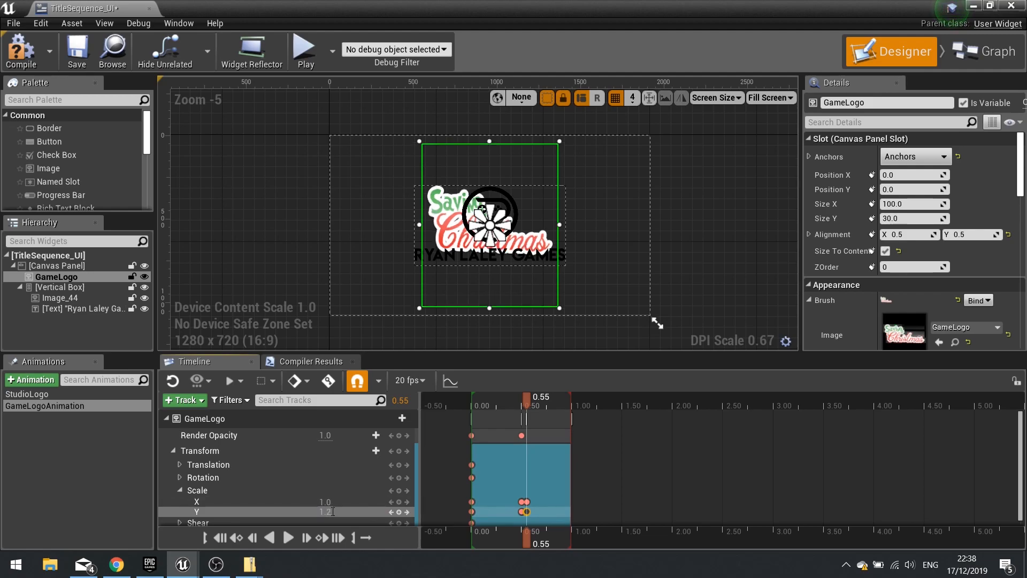
left_click(526, 502)
left_click(324, 502)
type("1.2")
key("Return")
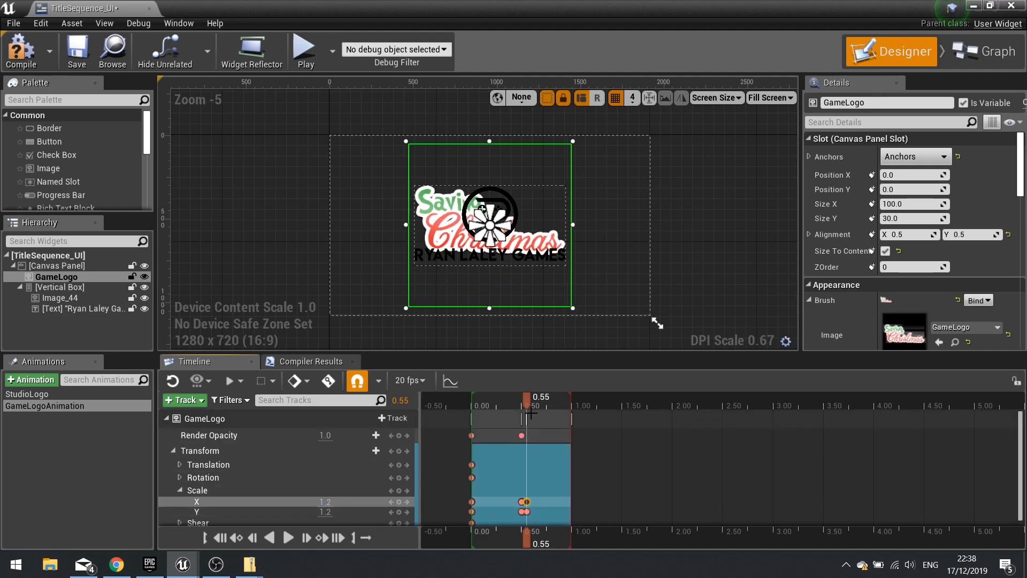
Step: Add Scale X and Y keys at 0.60 s and set both to 1
left_click_drag(528, 403, 532, 403)
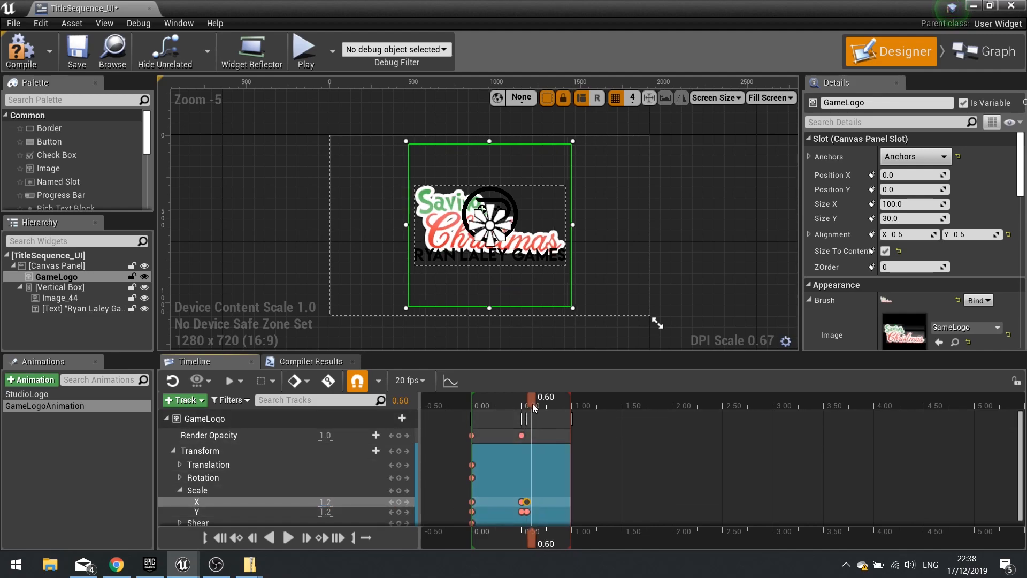
left_click(398, 512)
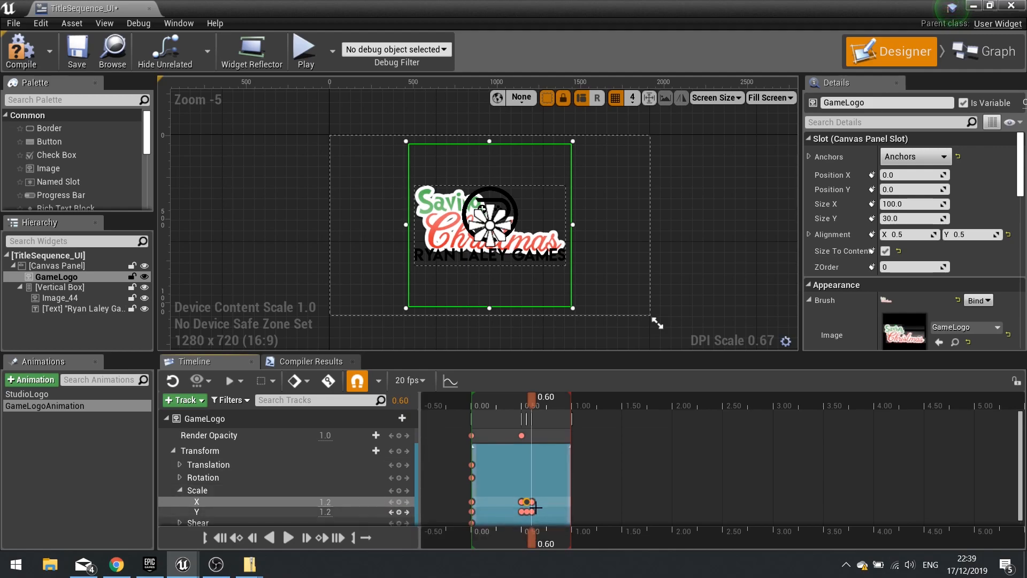
left_click(533, 502)
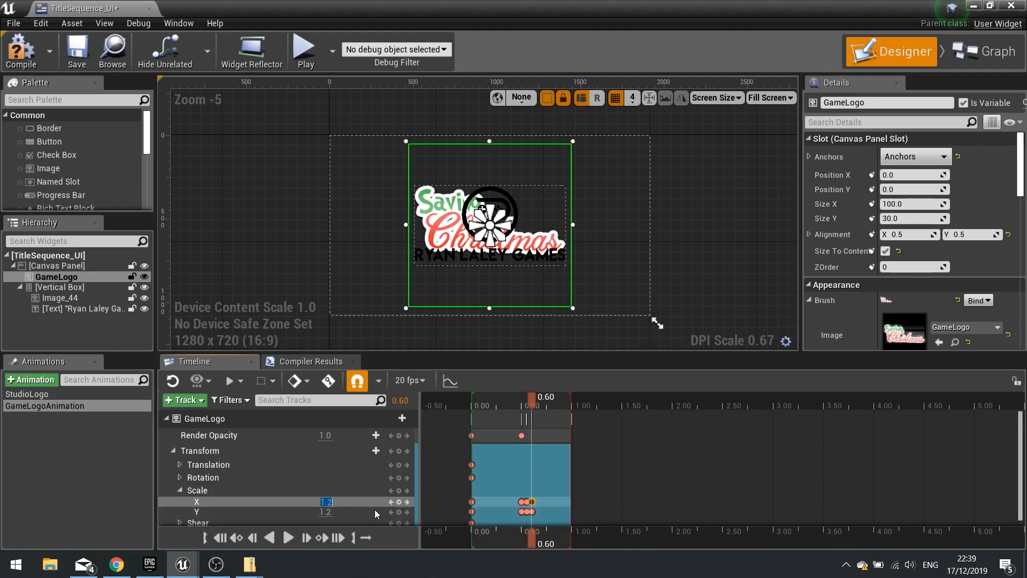
type("1")
key("Return")
left_click(328, 511)
left_click(532, 512)
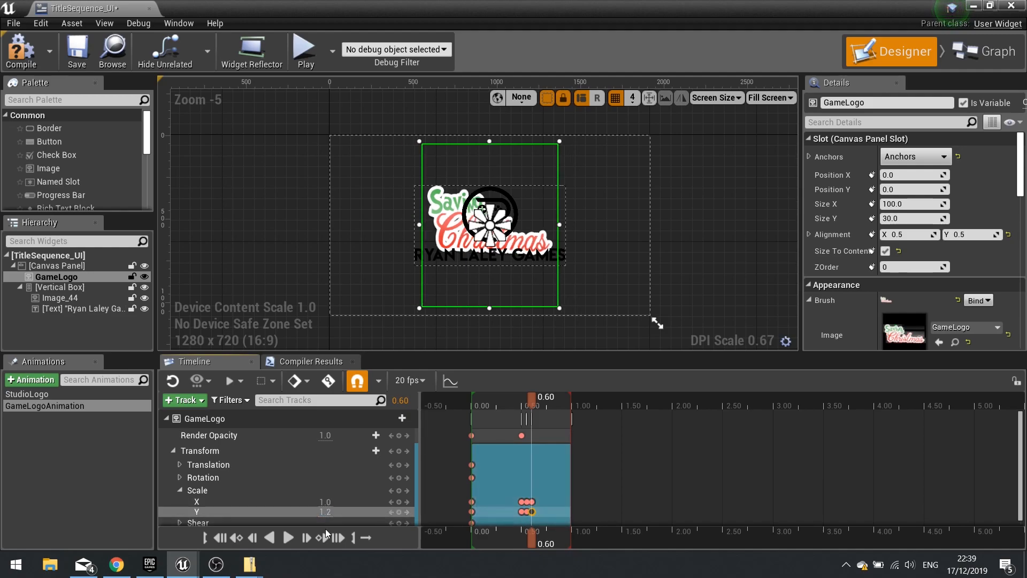
type("1")
key("Return")
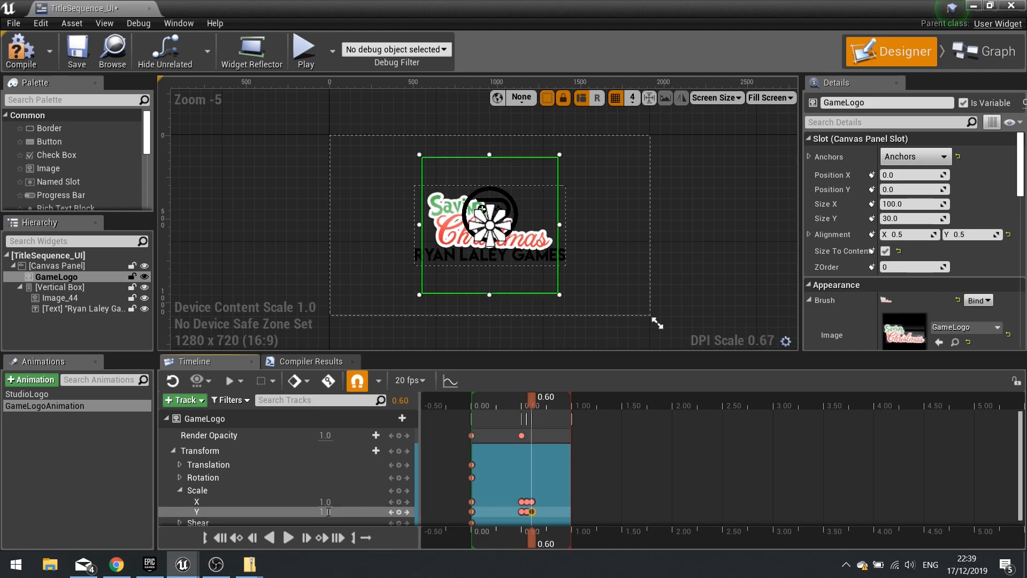
Step: Move the 1.2 Scale keys to 0.65 s and the final Scale keys to 0.75 s, and preview the animation
left_click_drag(528, 396, 466, 407)
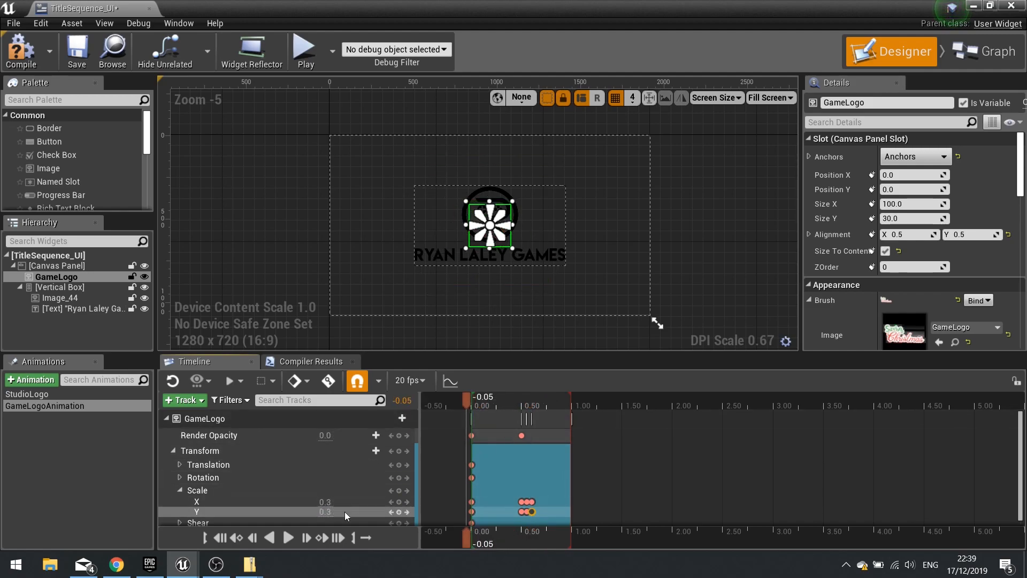
left_click(289, 536)
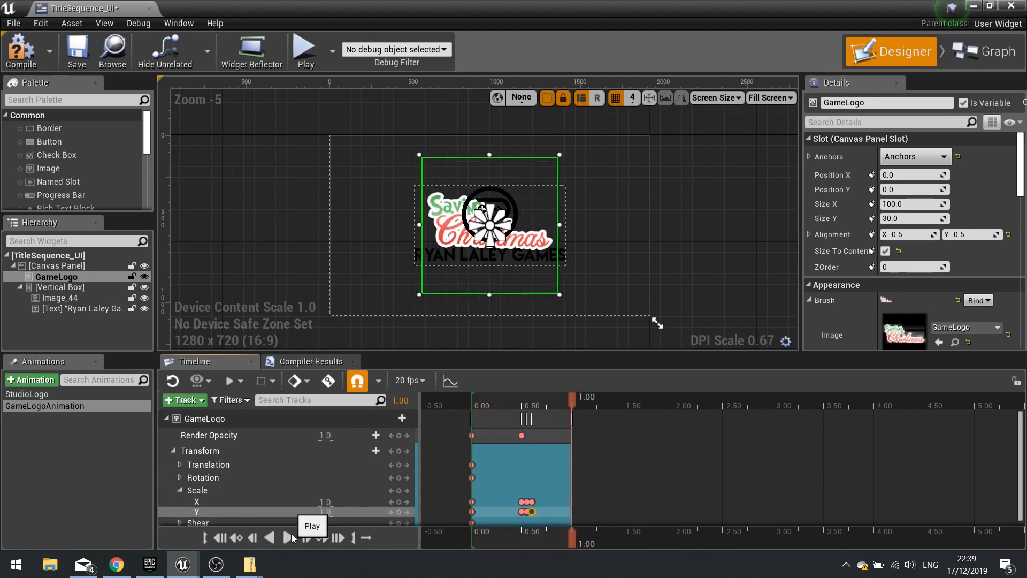
mouse_move(533, 502)
left_mouse_down()
mouse_move(548, 501)
mouse_move(547, 513)
mouse_move(534, 502)
mouse_move(537, 512)
left_mouse_up()
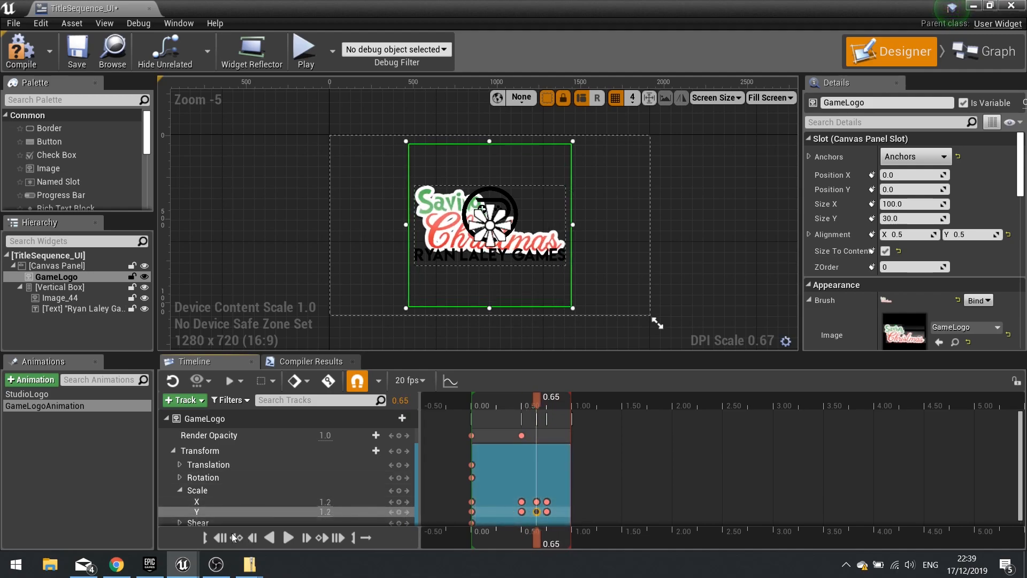
left_click(234, 538)
left_click(291, 537)
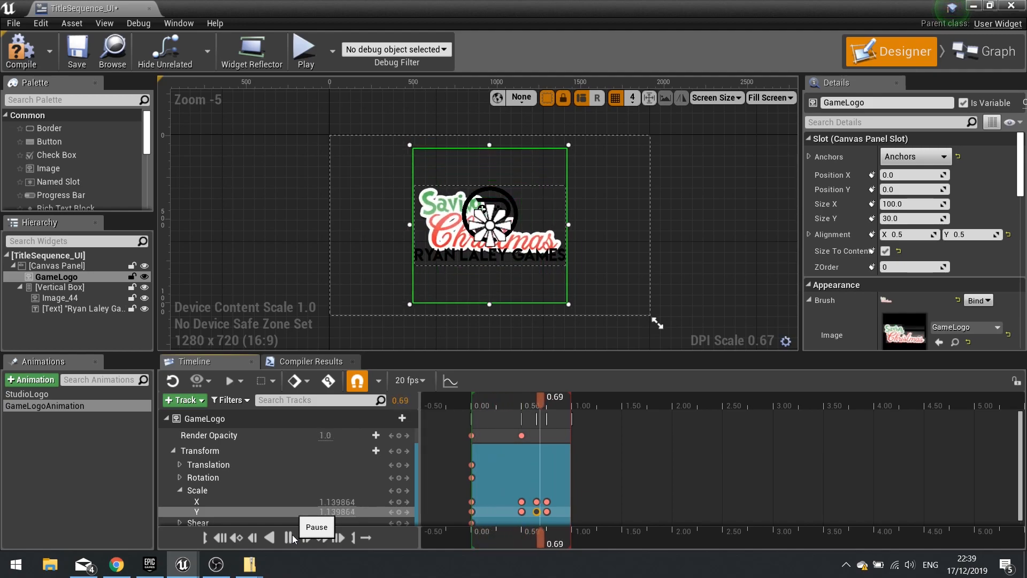
Step: Stop the preview and add Scale X and Y keys at 0.85 s in GameLogoAnimation
left_click(292, 535)
left_click_drag(573, 402, 556, 422)
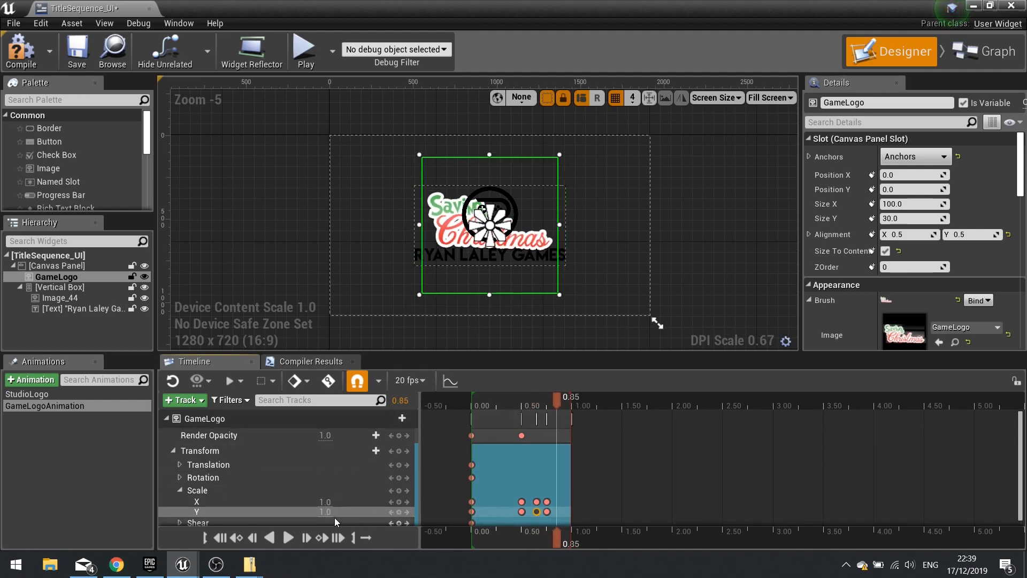
left_click(321, 500)
left_click(398, 501)
left_click(398, 511)
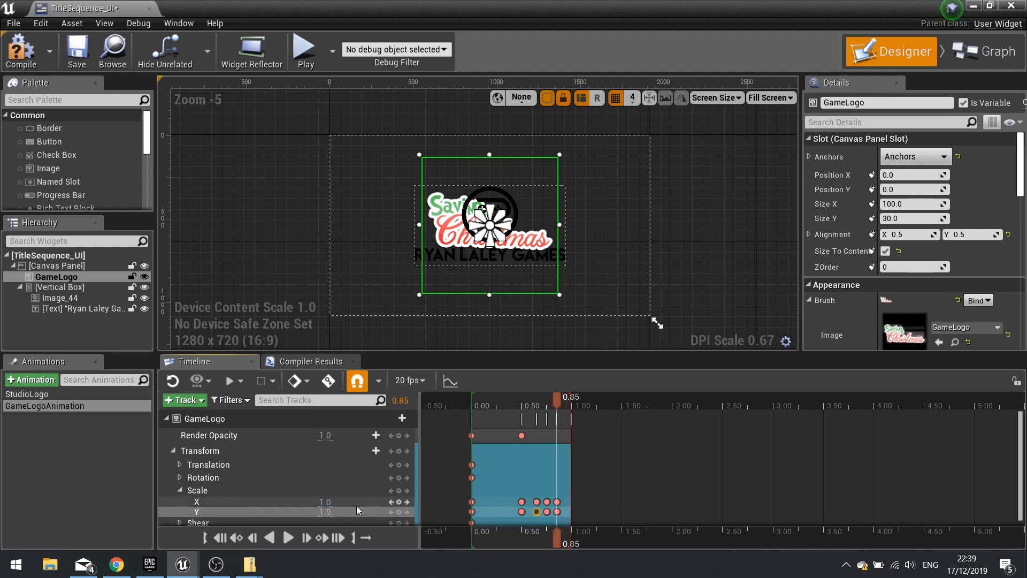
Step: Set the GameLogo Scale X and Y keys at 0.85 s to 1.1
left_click(557, 502)
left_click(327, 501)
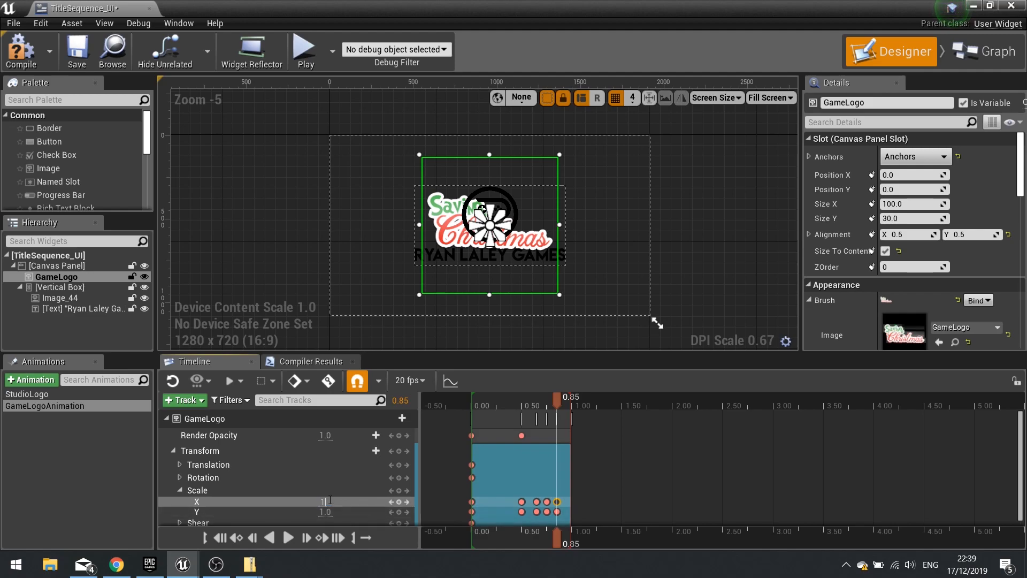
type("1.1")
key("Return")
left_click(325, 511)
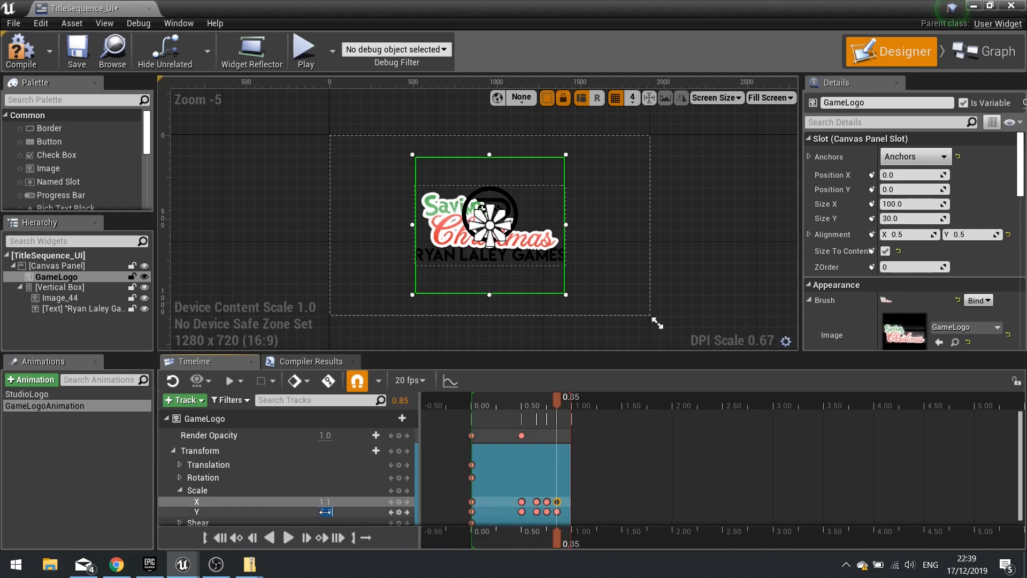
type("1.1")
key("Return")
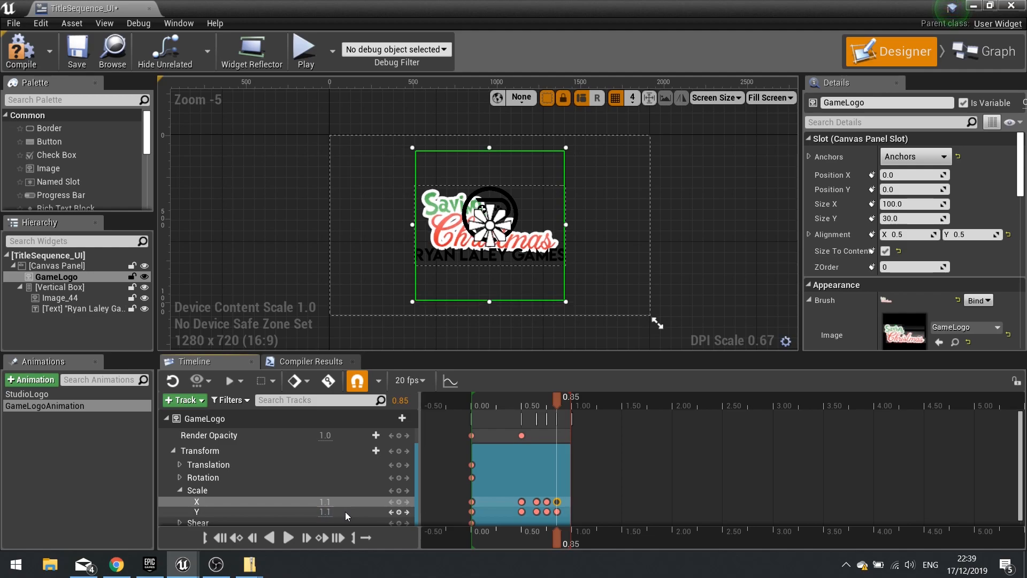
left_click(557, 511)
Step: Add Scale X and Y keys at 0.90 s and set both to 1
left_click(563, 404)
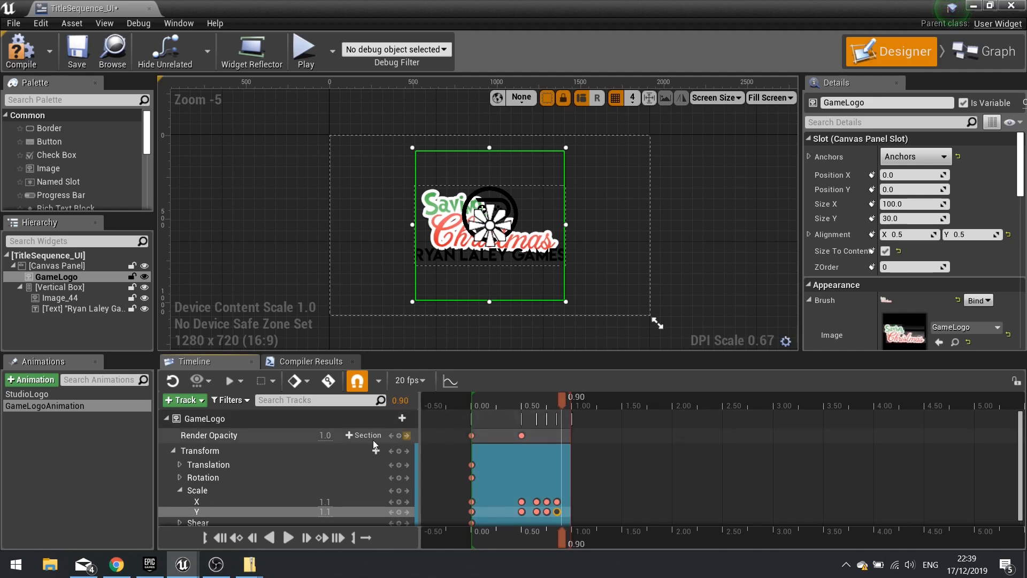
left_click(398, 512)
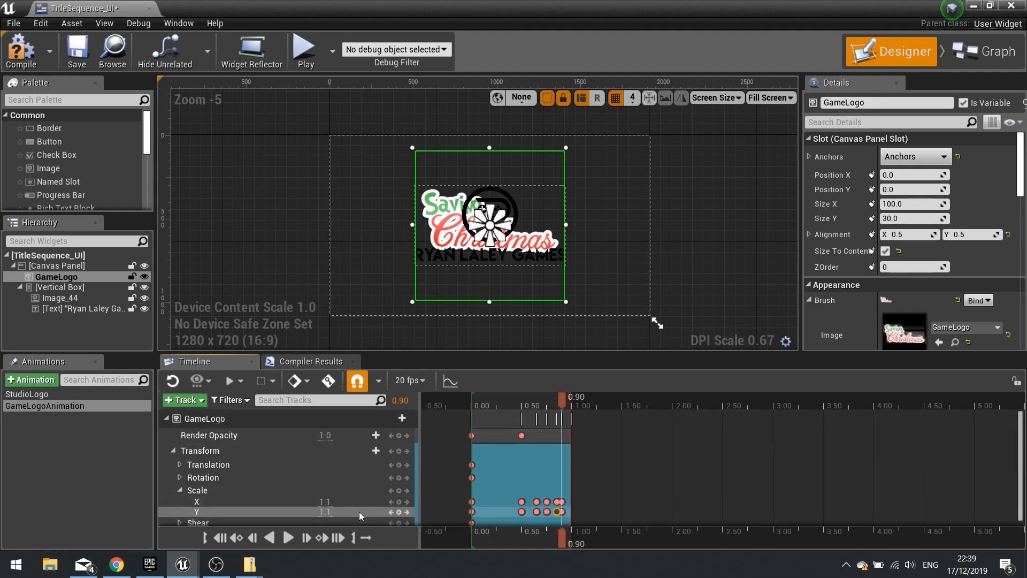
left_click(331, 511)
type("1")
key("Return")
left_click(326, 501)
type("1")
key("Return")
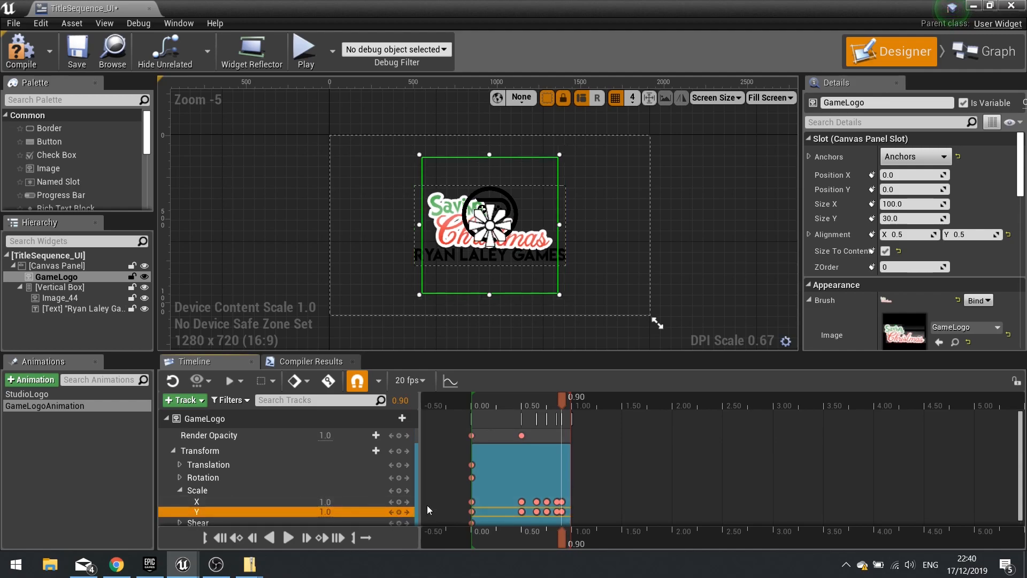
Step: Preview GameLogoAnimation from the start and compile the TitleSequence_UI widget
left_click(223, 537)
left_click(293, 537)
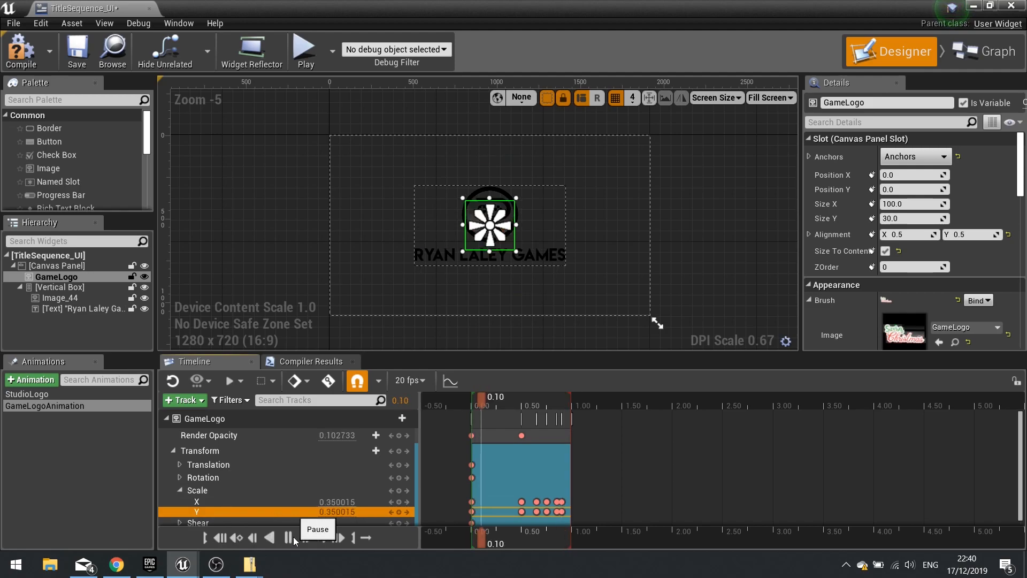
left_click(293, 537)
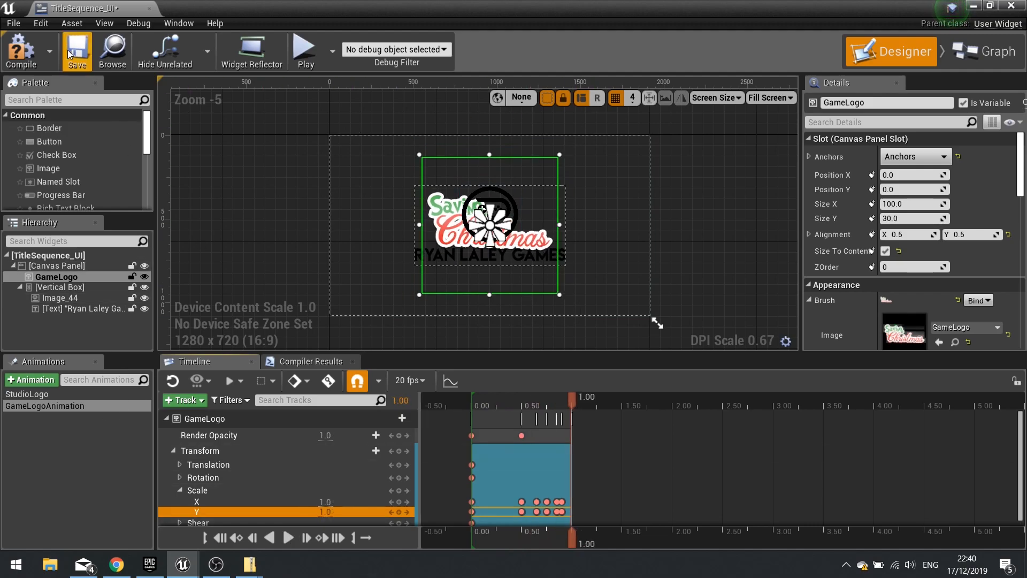
left_click(16, 52)
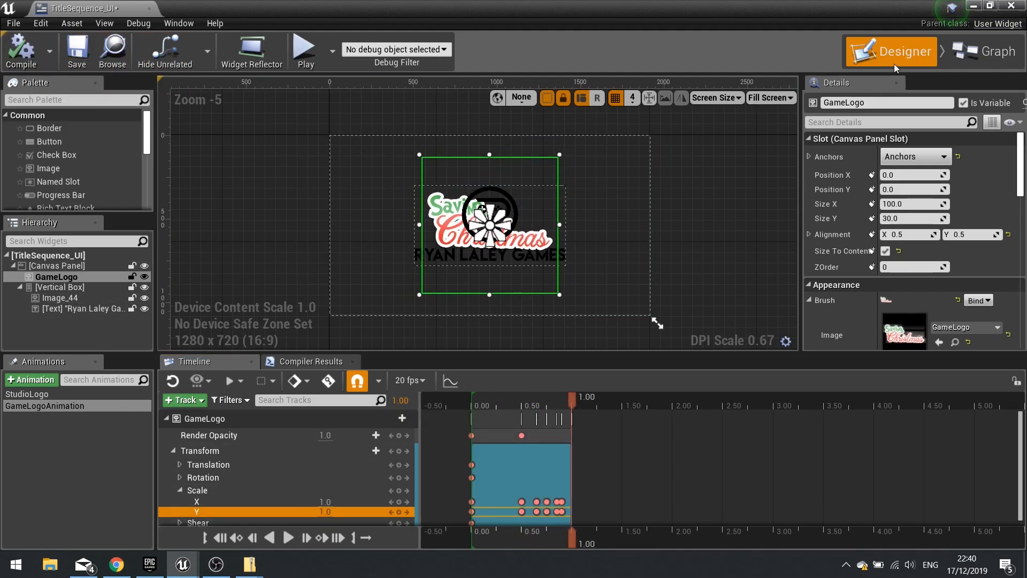
Step: In the widget's event graph, get GameLogoAnimation and feed it into a new Play Animation node beside Animation Finished (StudioLogo)
left_click(953, 46)
left_click(427, 361)
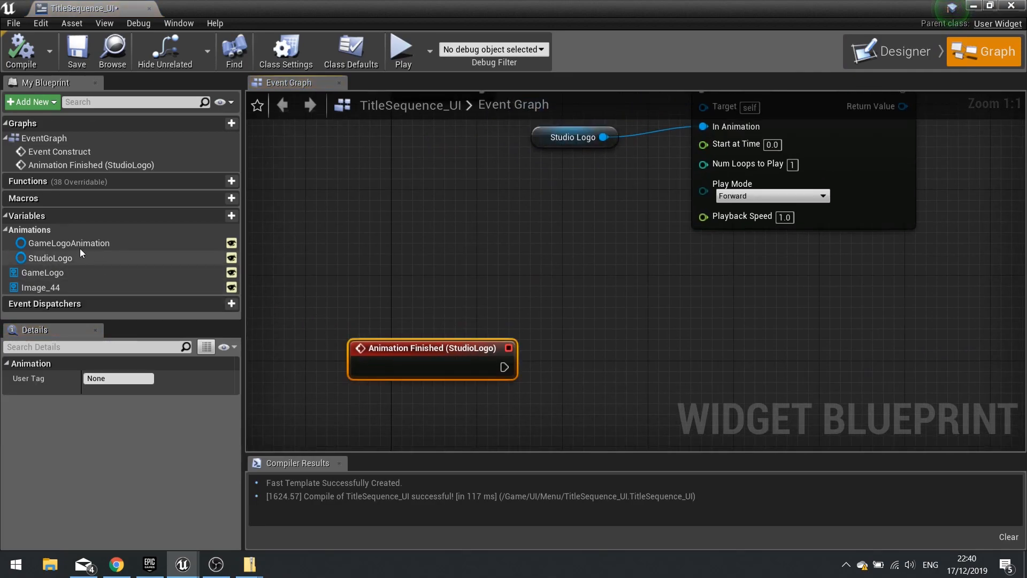
left_click_drag(72, 243, 477, 378)
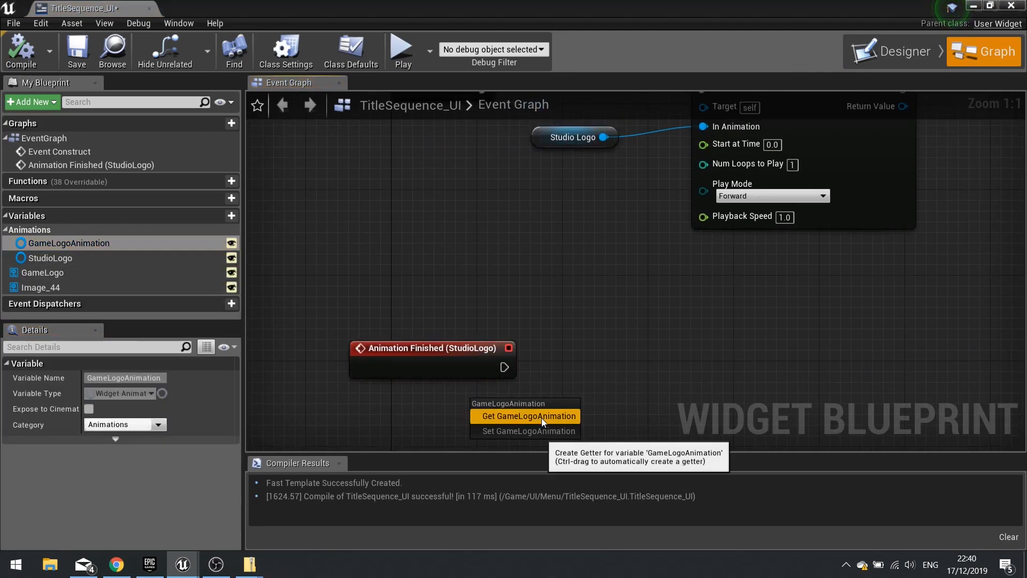
left_click(538, 415)
left_click_drag(569, 404, 629, 363)
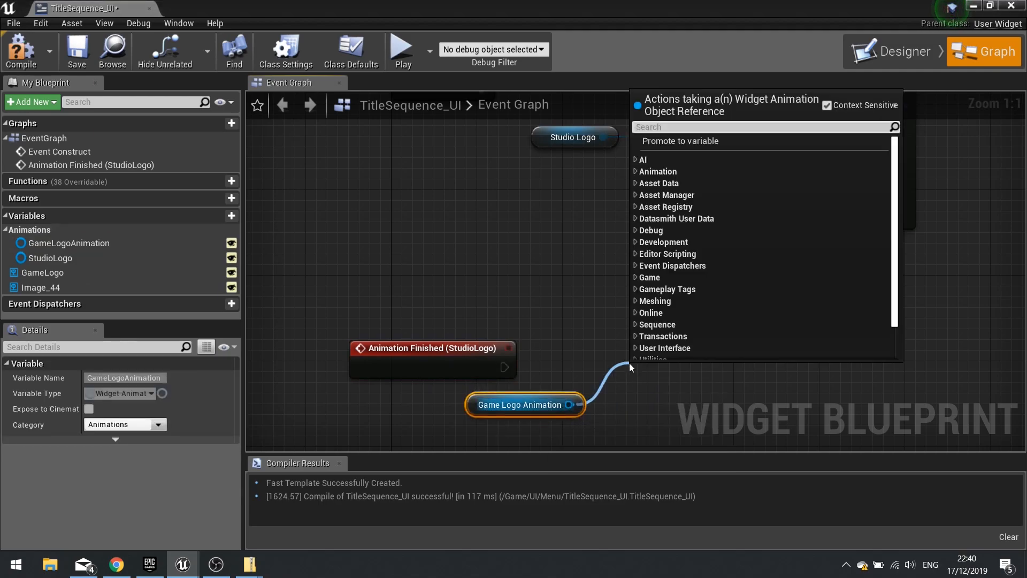
type("play an")
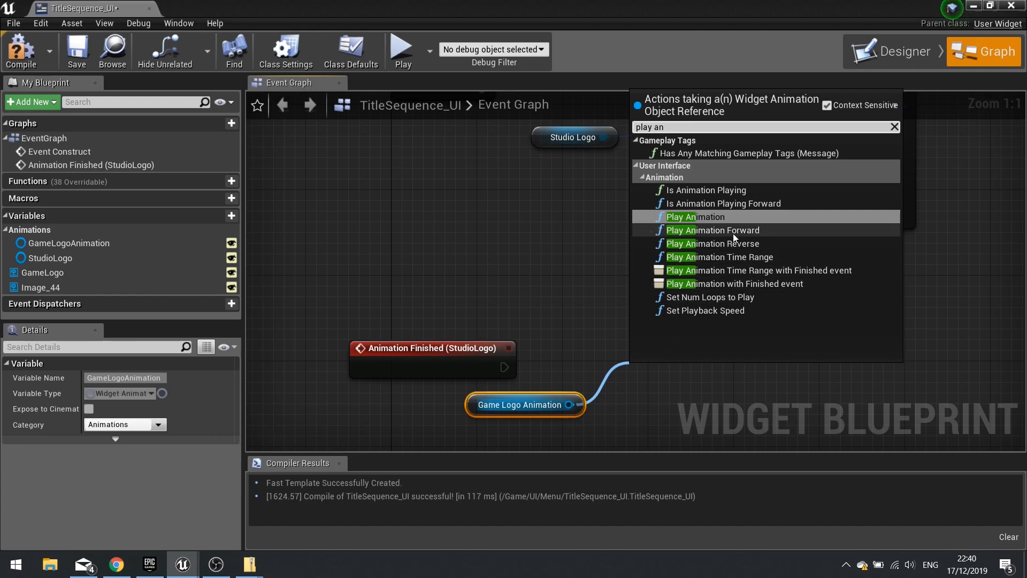
left_click(730, 216)
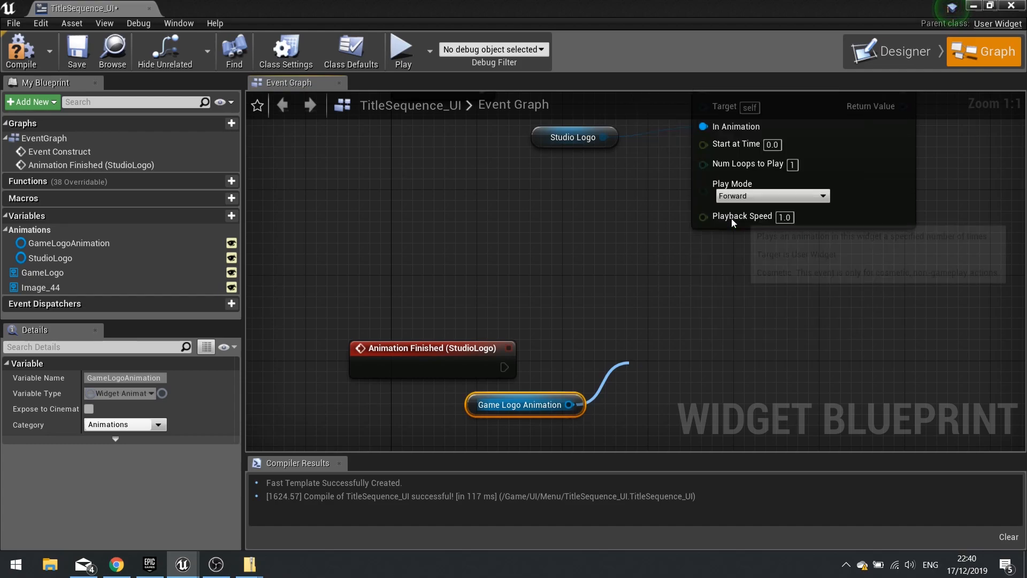
Step: Connect Animation Finished (StudioLogo) to the GameLogoAnimation Play Animation node, align the node, and compile the widget
left_click_drag(638, 399, 505, 366)
right_click_drag(684, 369, 641, 181)
left_click_drag(658, 187, 659, 156)
left_click(20, 51)
scroll(471, 323, "down", 2)
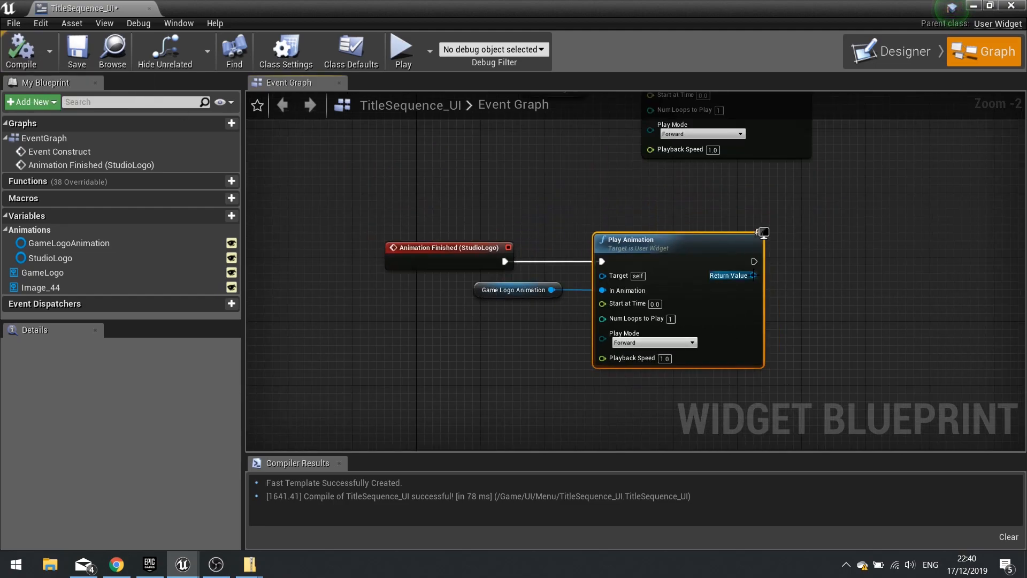
Step: In the MainMenu level blueprint, add a Create Widget node after Event BeginPlay with TitleSequence_UI as its class
left_click(1024, 5)
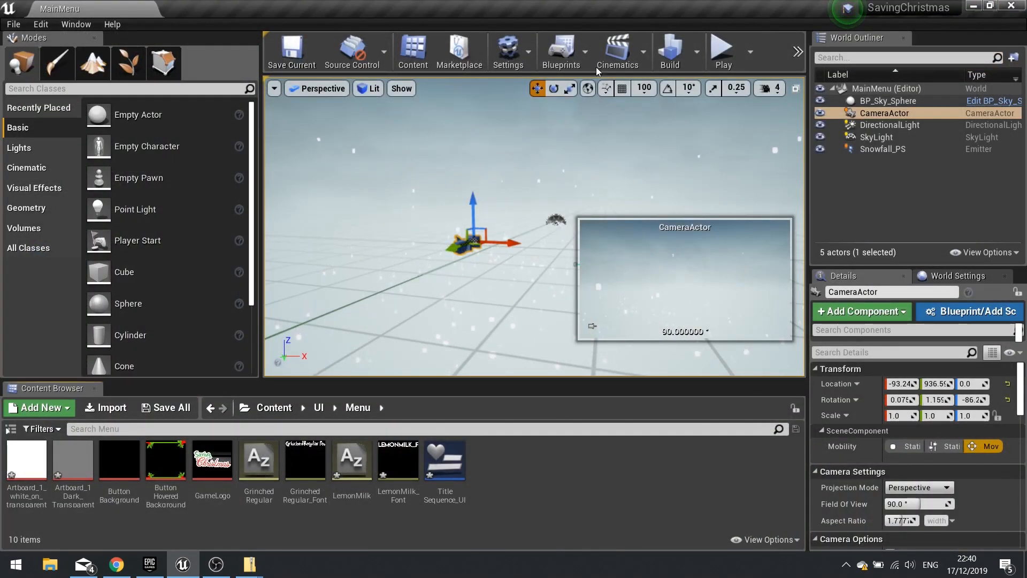
left_click(587, 56)
left_click(609, 165)
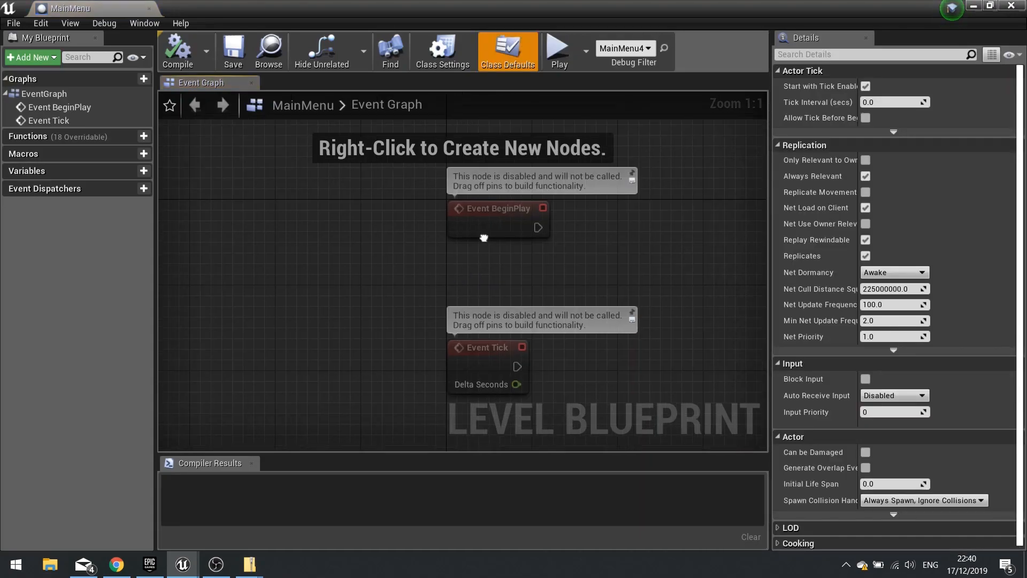
right_click_drag(483, 238, 377, 247)
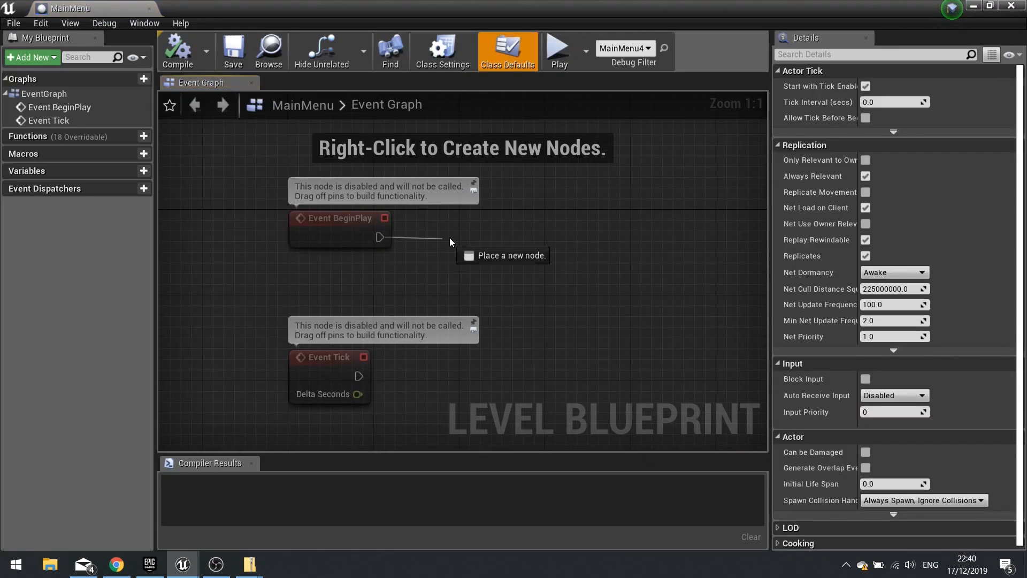
left_click_drag(450, 237, 449, 238)
type("create wid")
key("Return")
left_click_drag(494, 249, 495, 216)
left_click(516, 267)
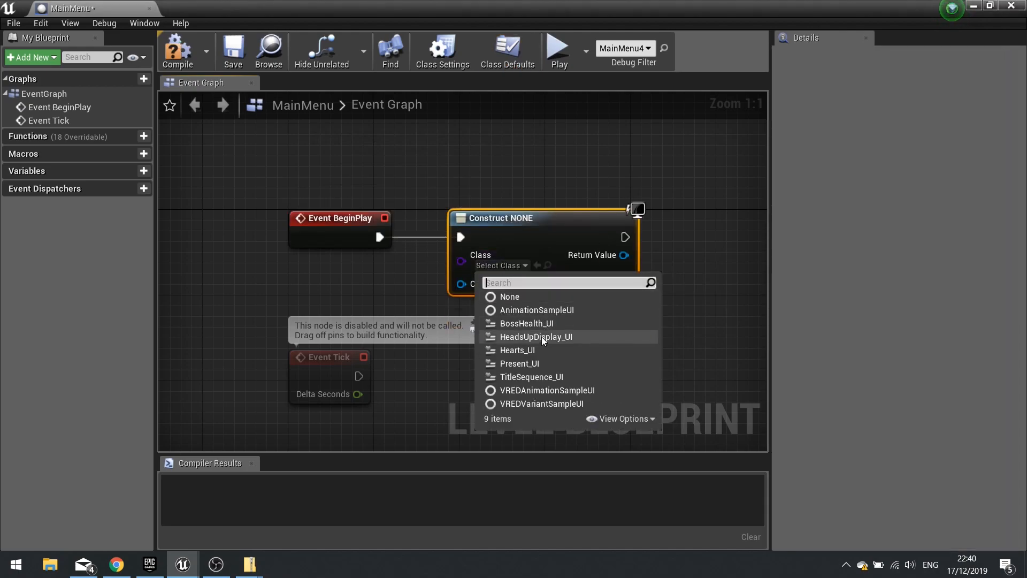
left_click(549, 376)
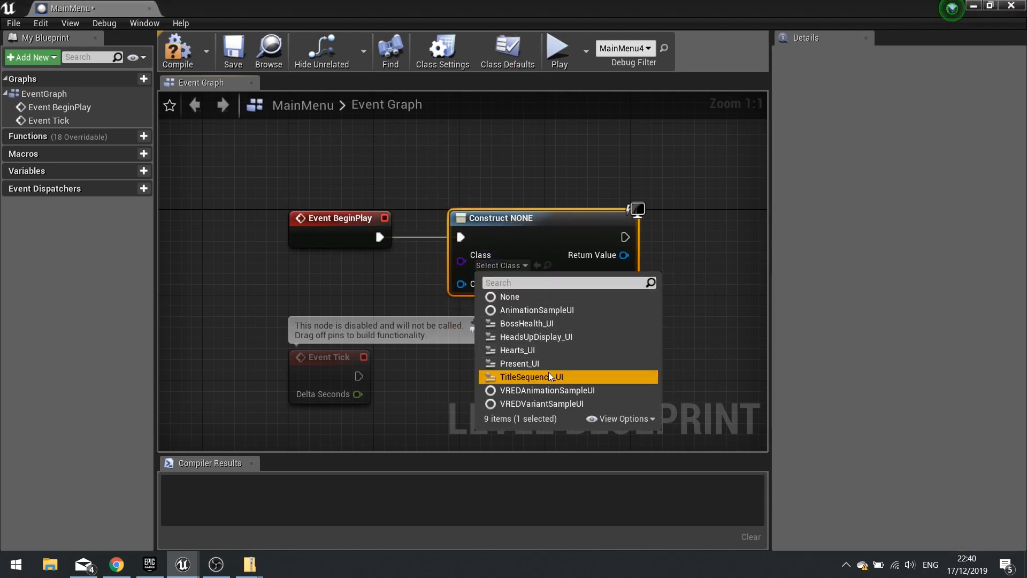
Step: Add an Add to Viewport node from the created widget's Return Value and compile the level blueprint
right_click_drag(456, 227, 254, 228)
left_click_drag(431, 256, 503, 256)
type("add to vie")
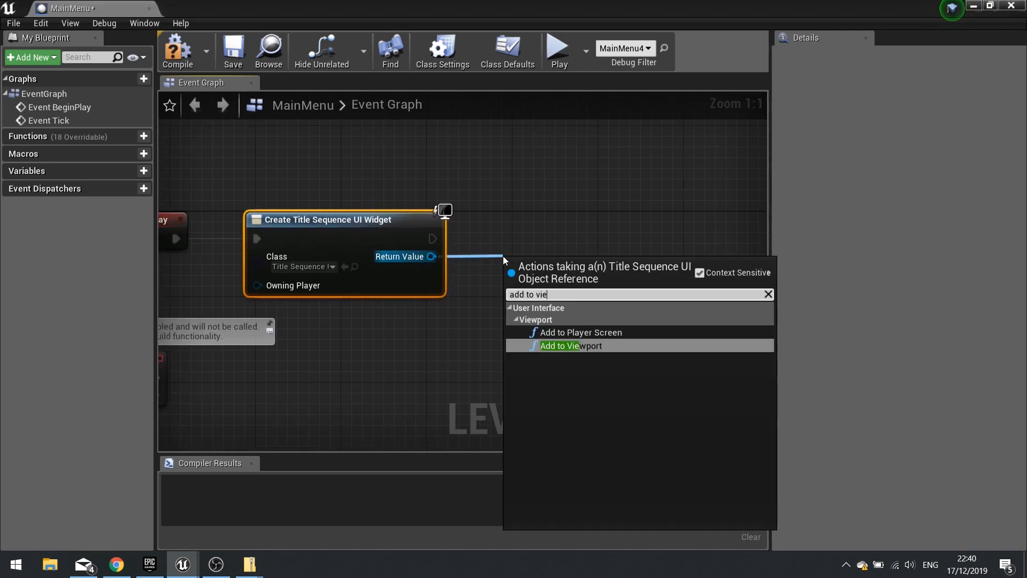
key("Return")
left_click_drag(545, 283, 540, 227)
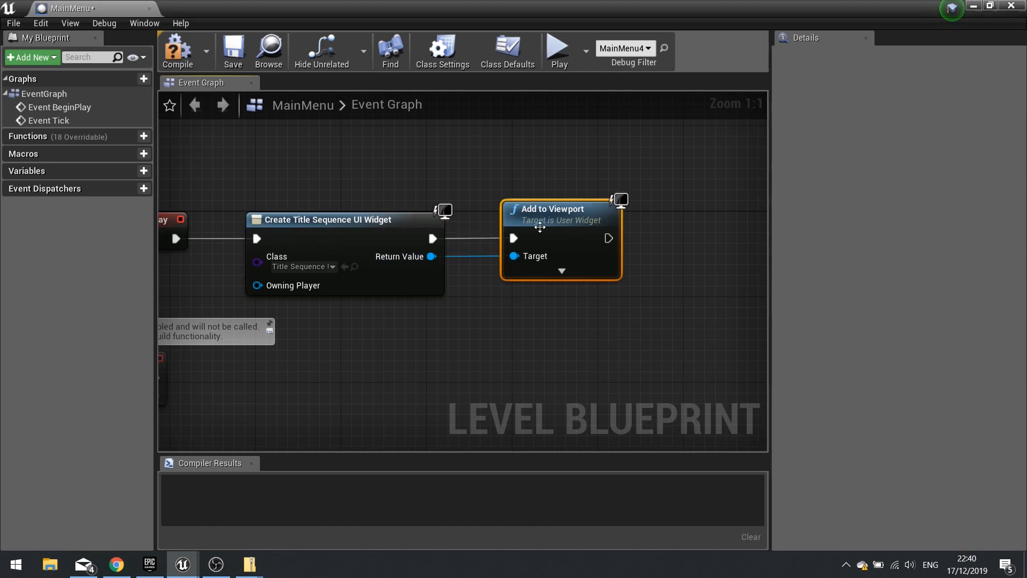
left_click(186, 58)
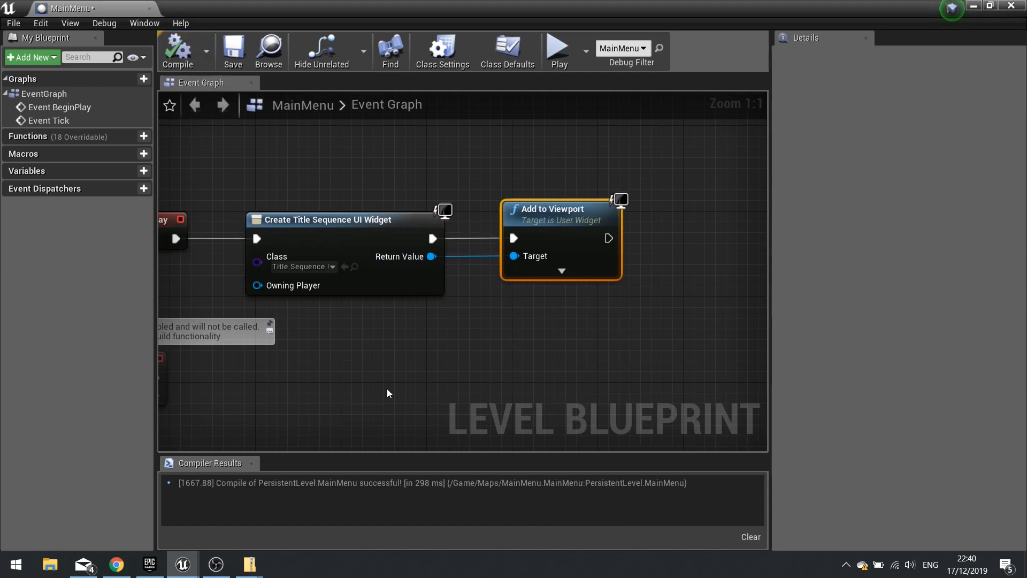
Step: Move the Event Tick node farther below the Event BeginPlay chain
right_click_drag(389, 390, 578, 328)
left_click_drag(339, 321, 332, 382)
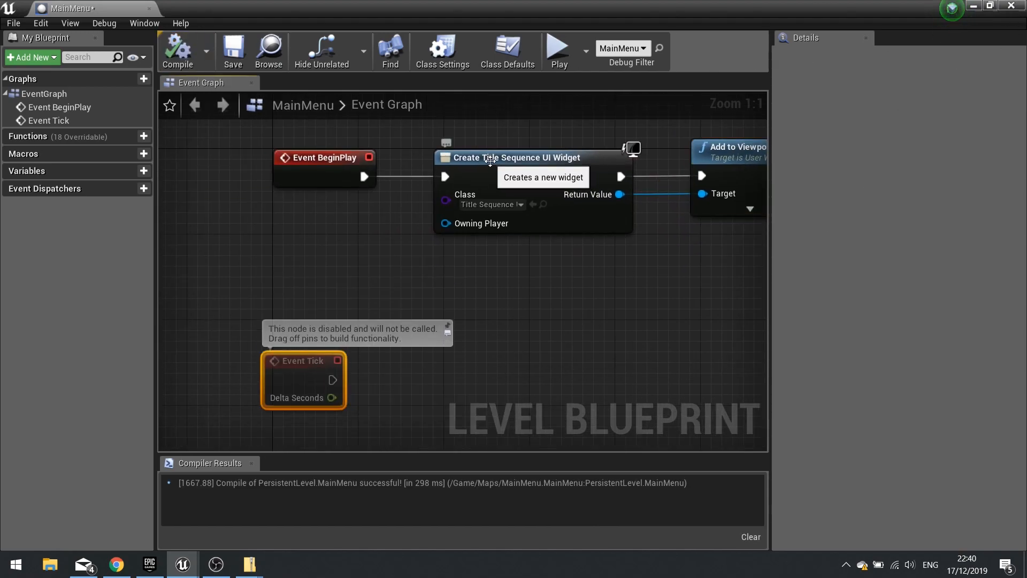
right_click_drag(635, 184, 371, 209)
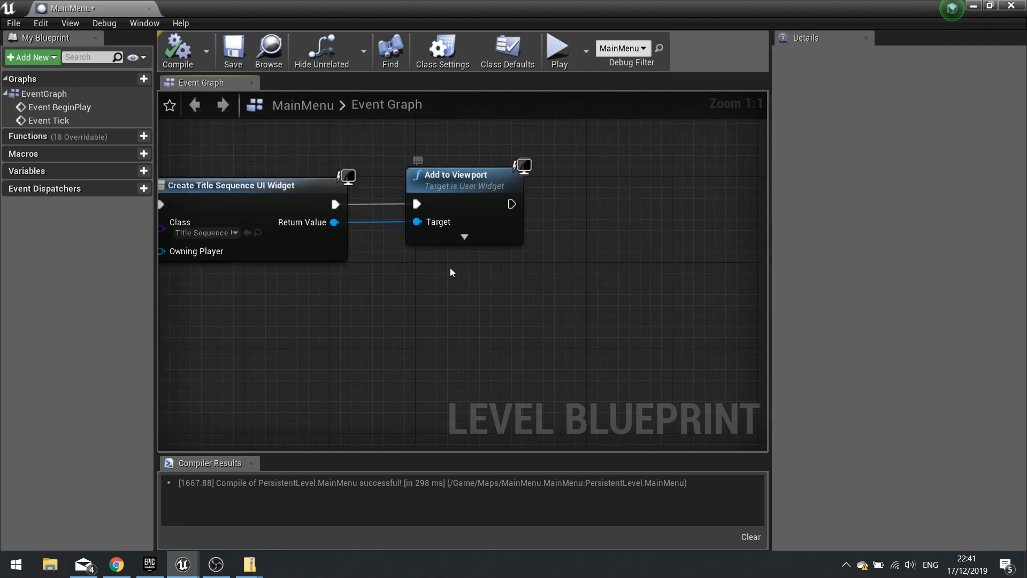
Step: Add a reference to the level's CameraActor to the level blueprint and place it below Add to Viewport
left_click(973, 6)
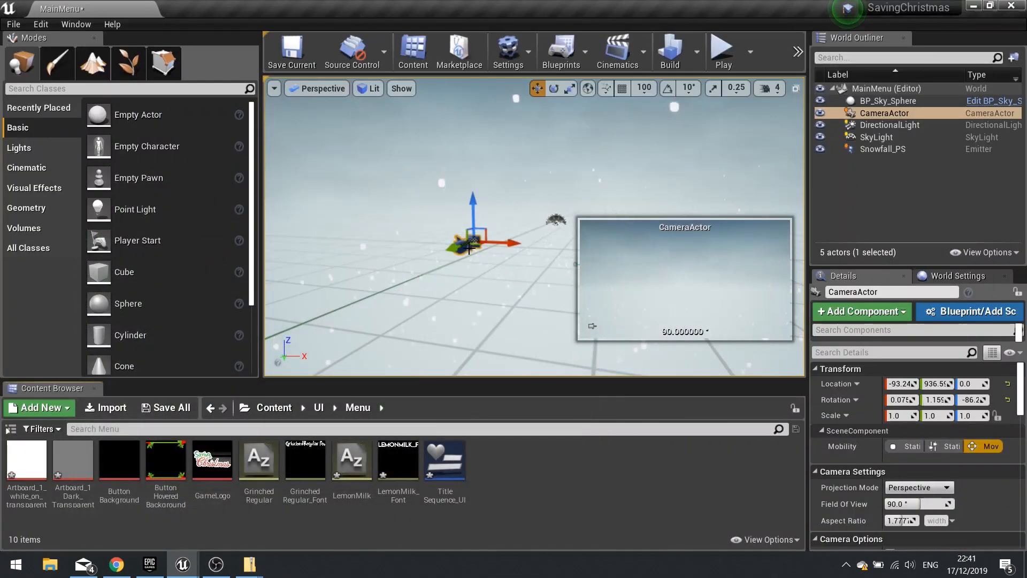
left_click(561, 53)
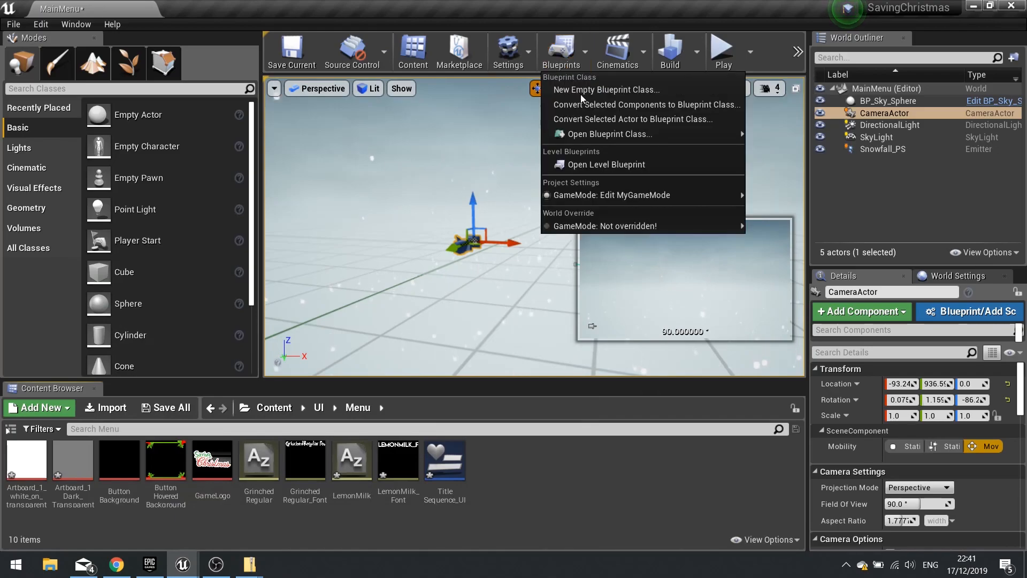
left_click(588, 163)
right_click(589, 206)
left_click(638, 271)
left_click_drag(687, 225, 562, 306)
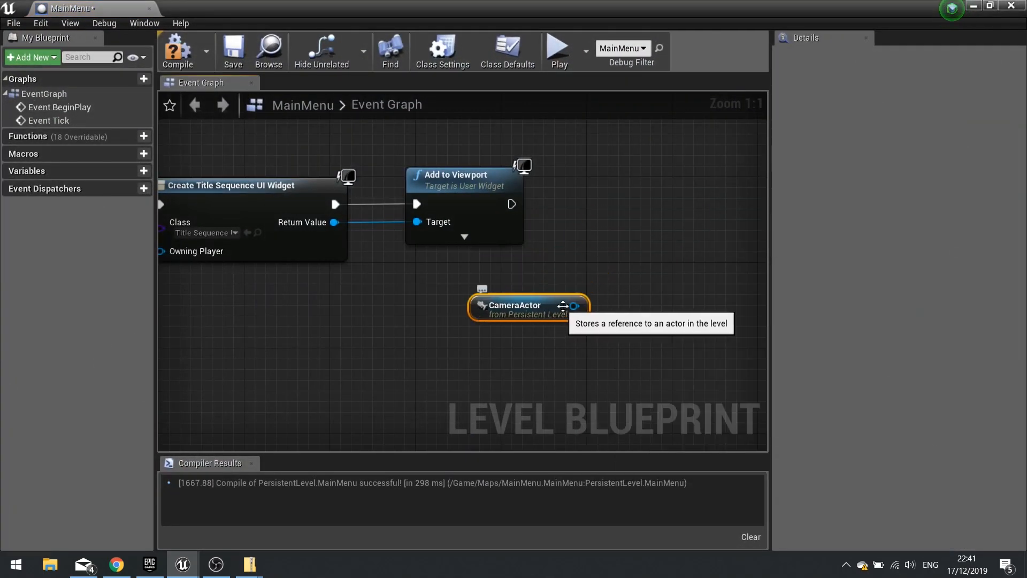
Step: Add a Get Player Controller node and create a Set View Target with Blend node from its Return Value
right_click(528, 347)
type("get play")
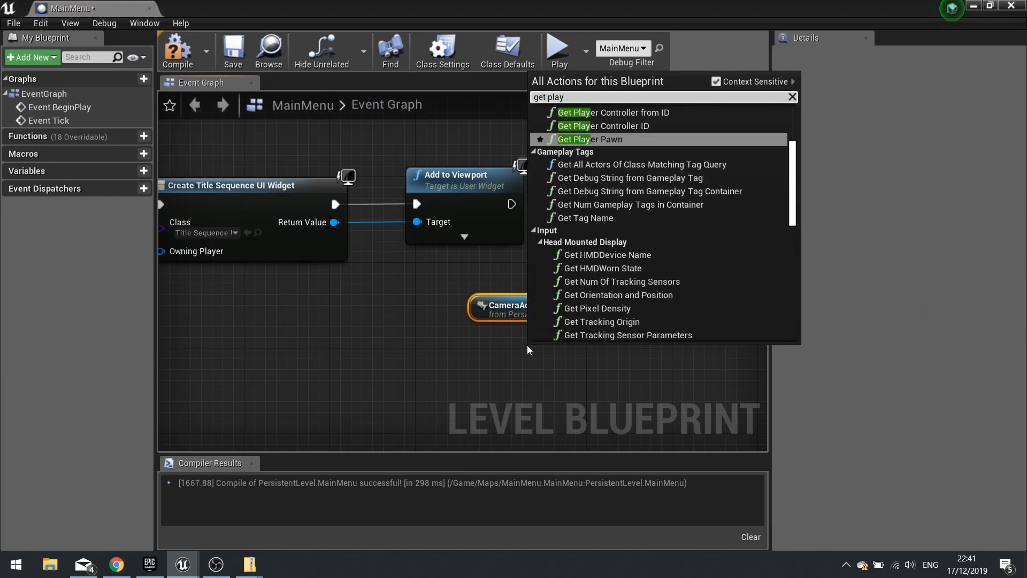
type("er cont")
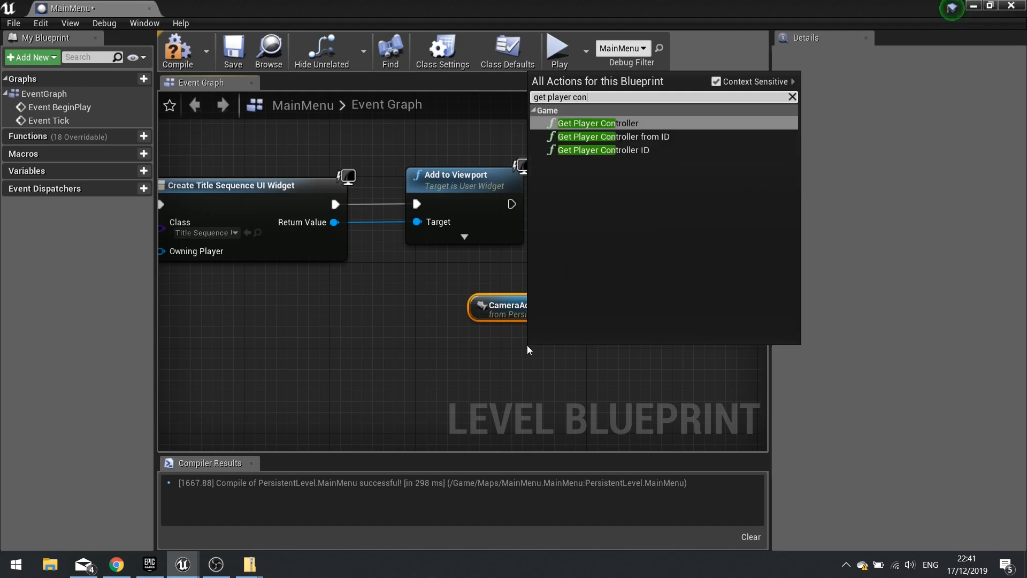
key("Return")
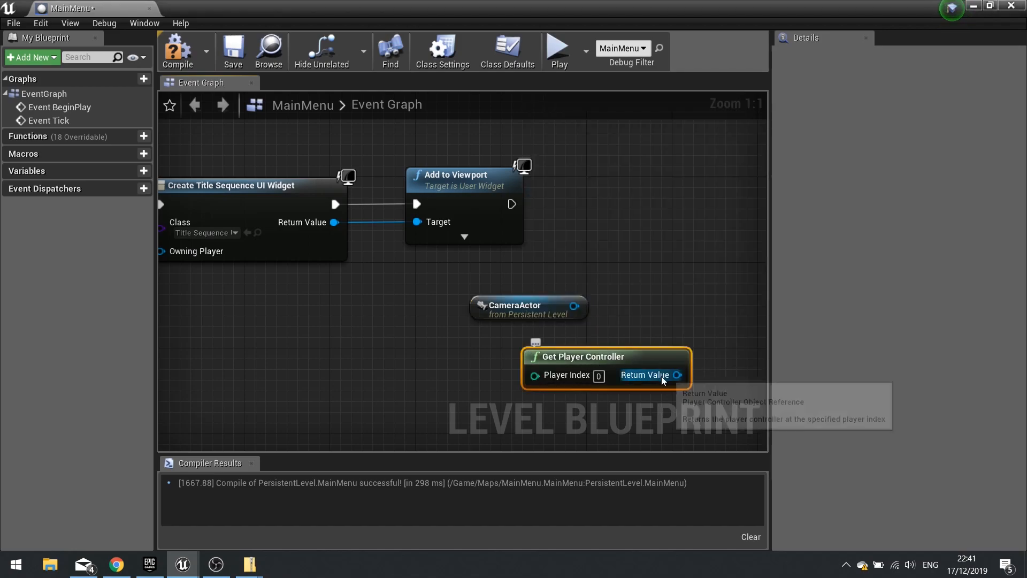
left_click_drag(662, 376, 720, 222)
type("set vie")
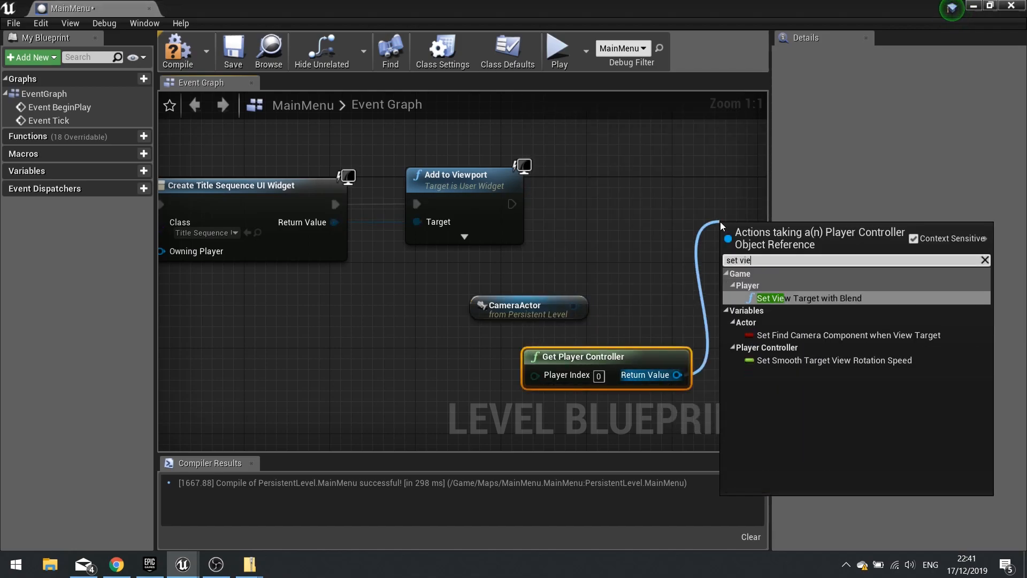
key("Return")
Step: Connect Add to Viewport to Set View Target with Blend, wire CameraActor into New View Target, and straighten the connection
right_click_drag(681, 236, 575, 220)
left_click_drag(622, 241, 406, 188)
left_click_drag(468, 290, 621, 278)
key("q")
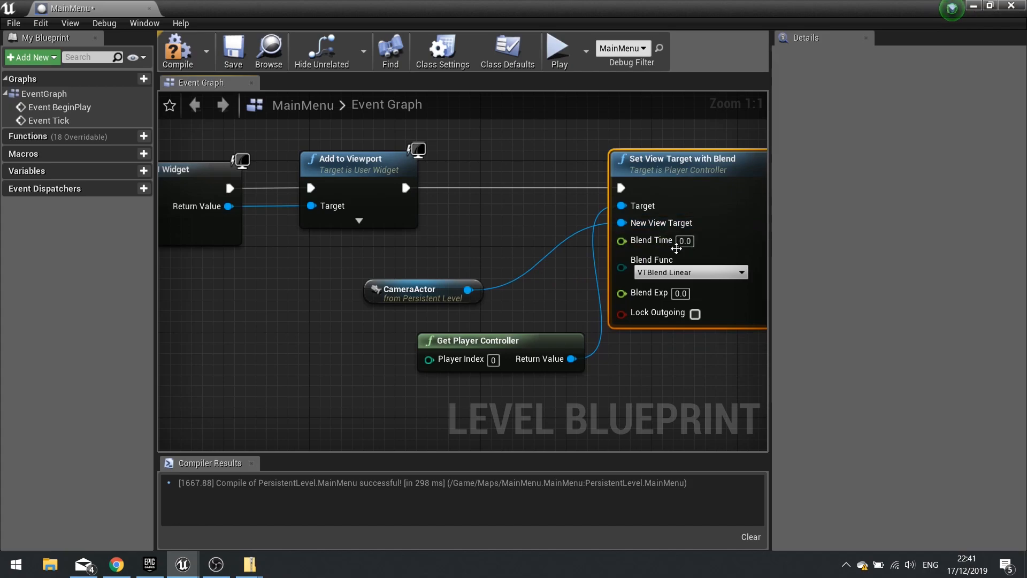
Step: Compile the MainMenu level blueprint and close it
left_click(196, 64)
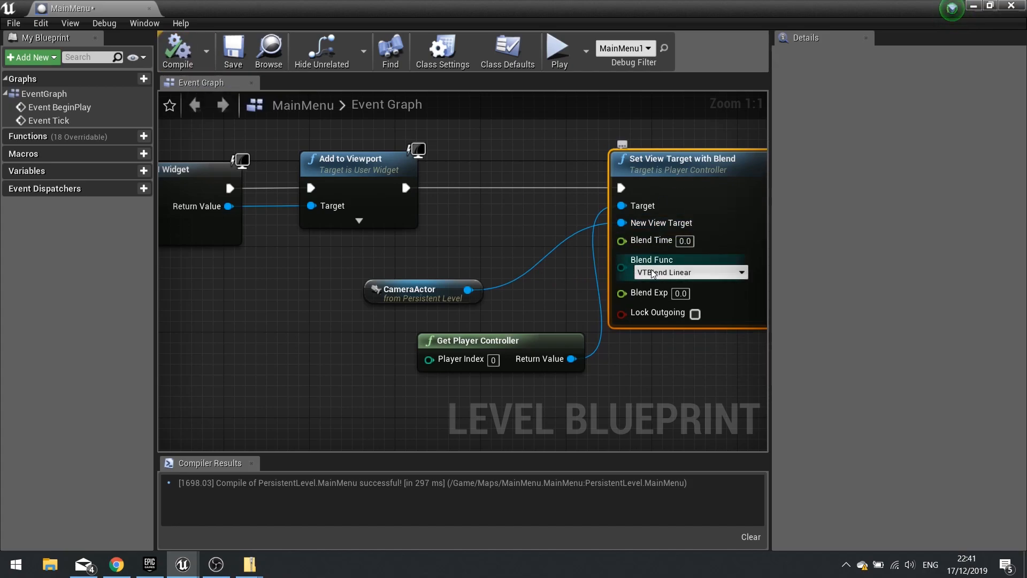
right_click_drag(493, 243, 384, 225)
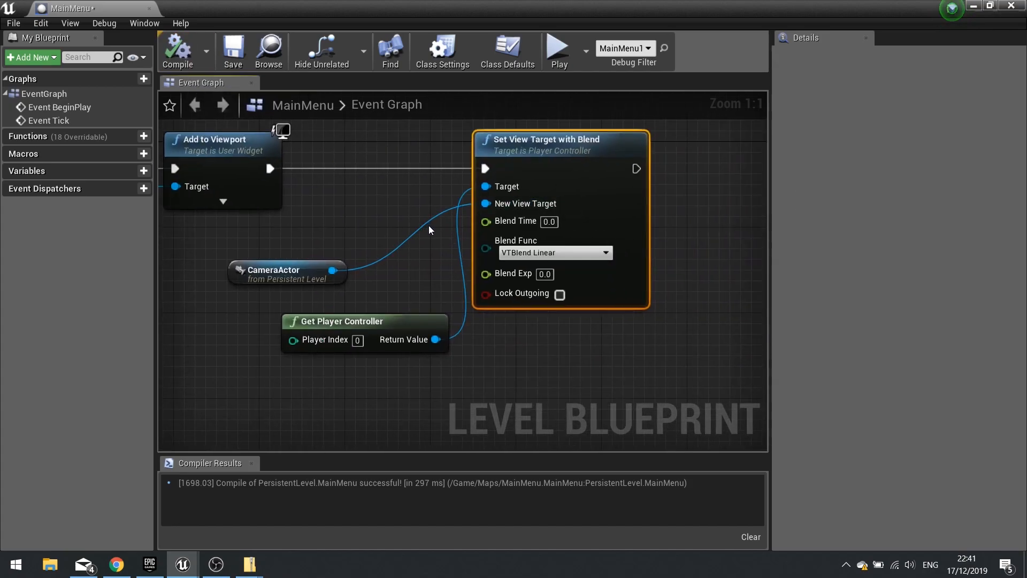
left_click(1006, 7)
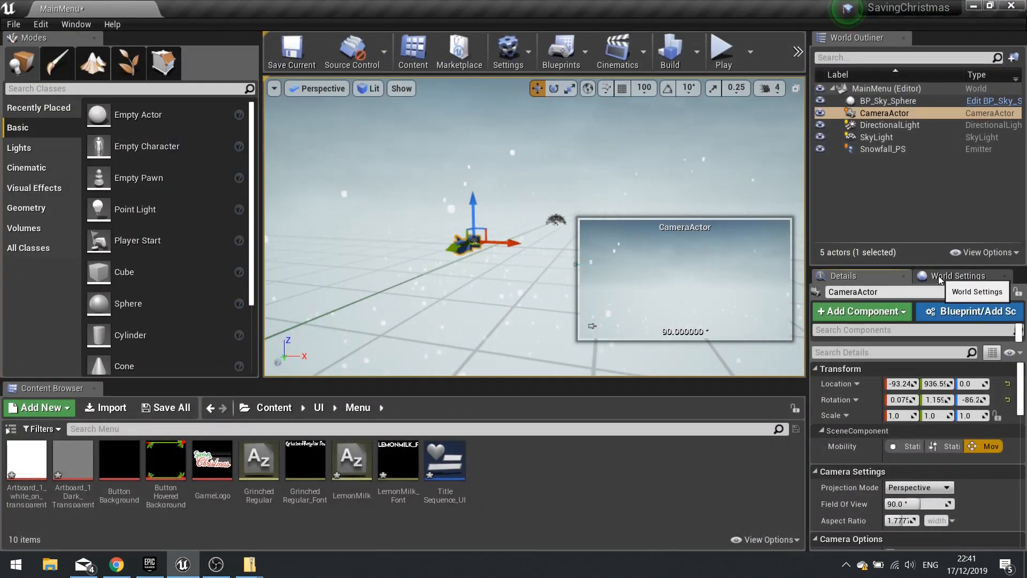
Step: Check the level's world settings, and play MainMenu in the editor to watch the title sequence through the CameraActor
left_click(940, 280)
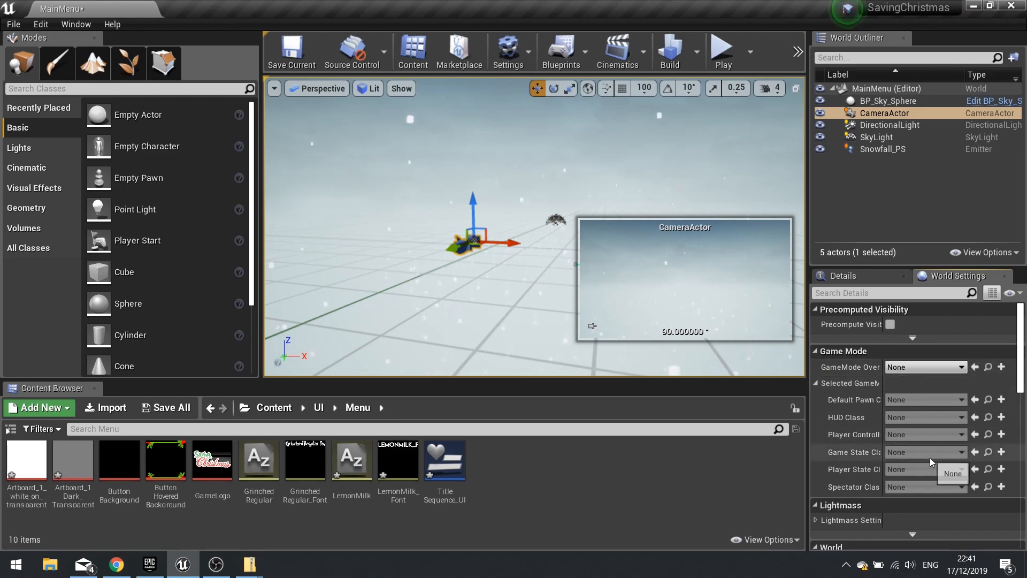
left_click(862, 277)
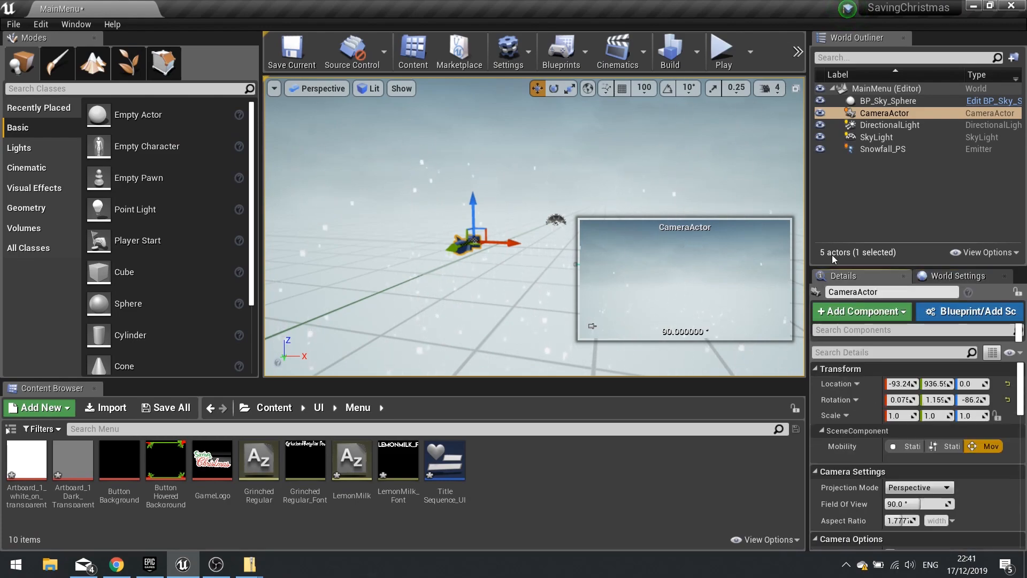
left_click(730, 57)
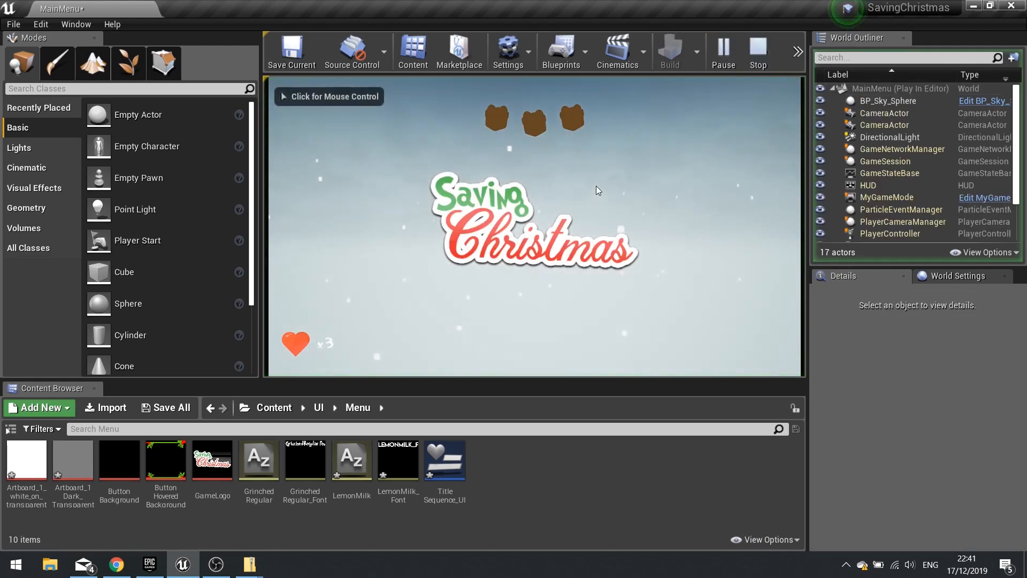
left_click(596, 185)
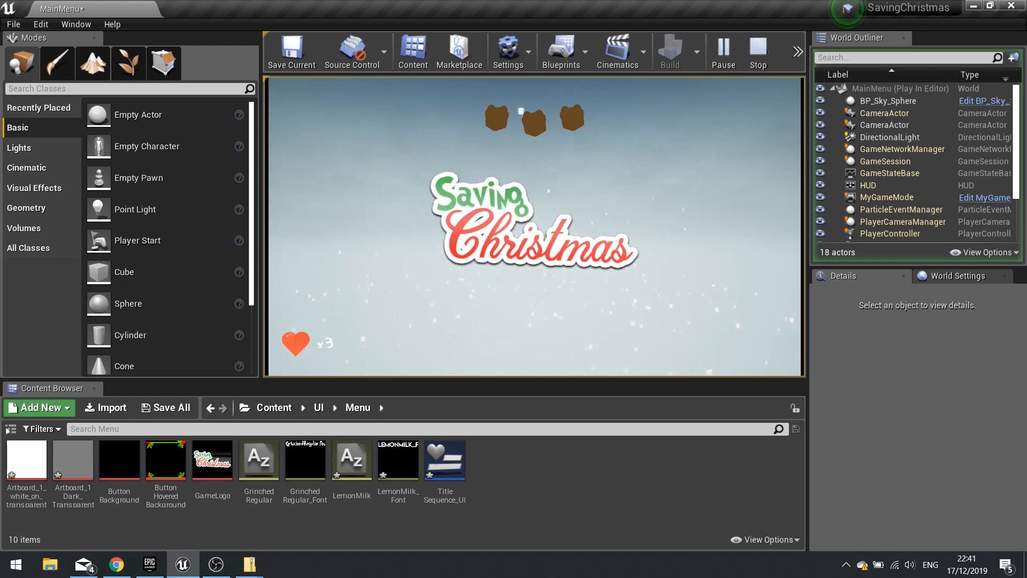
key("Escape")
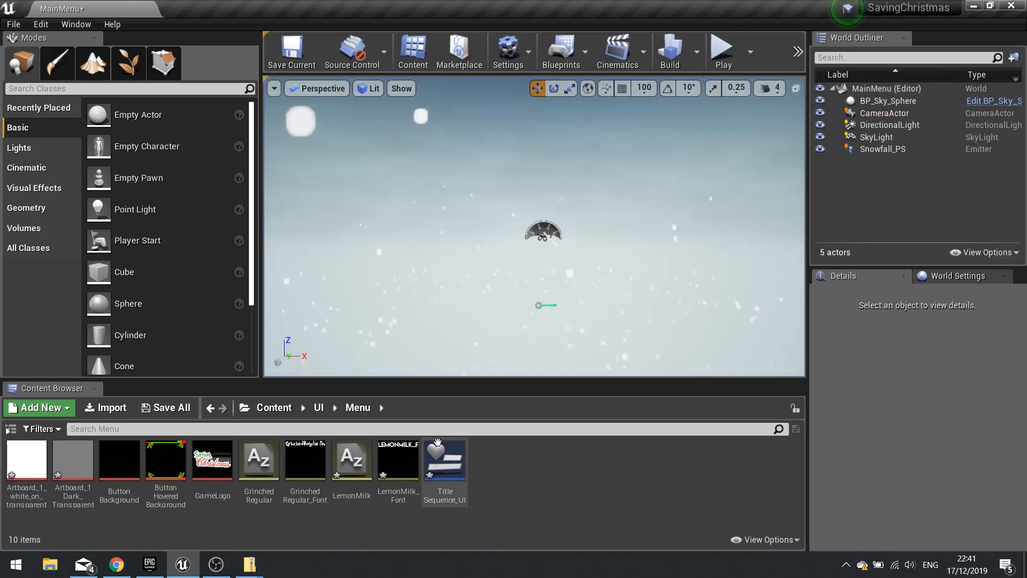
Step: Open the TitleSequence_UI widget and scrub the start of GameLogoAnimation
double_click(444, 482)
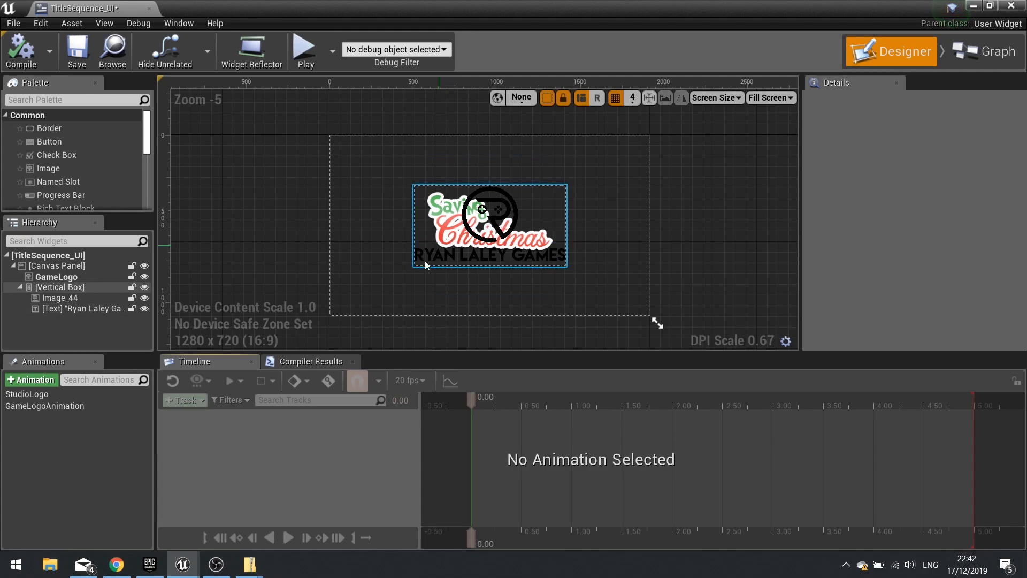
left_click(28, 405)
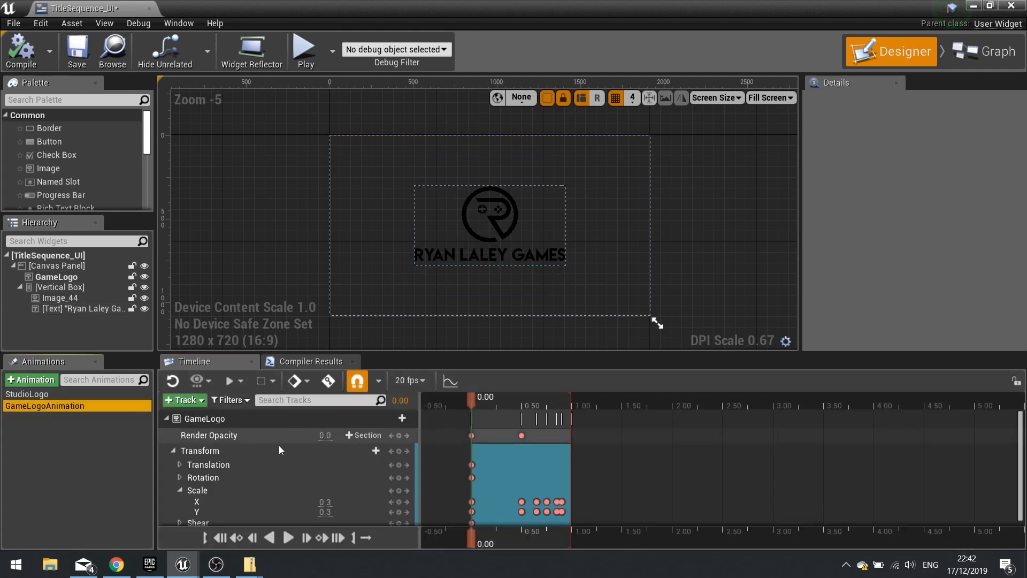
left_click_drag(471, 398, 444, 416)
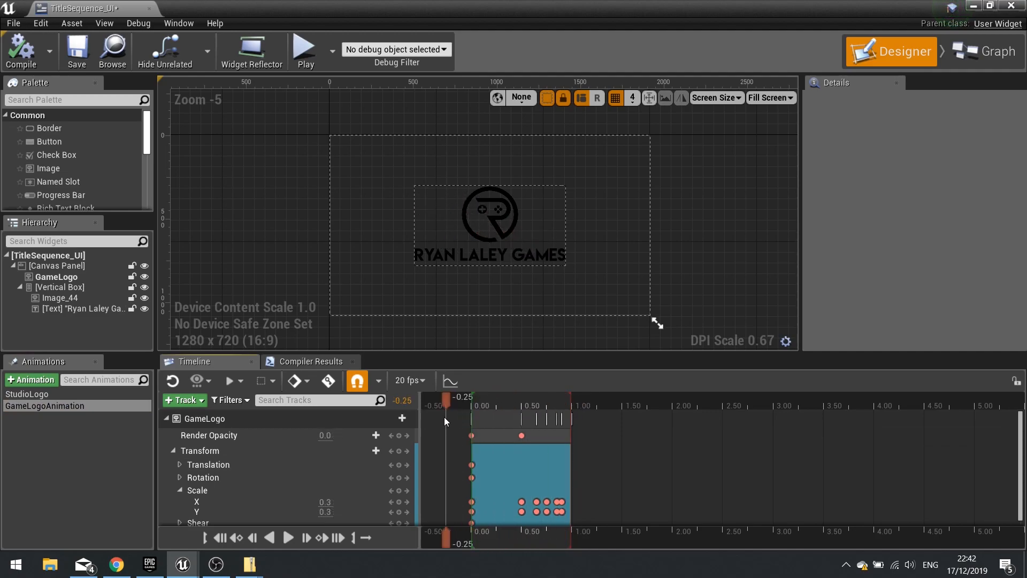
Step: Examine GameLogo's render opacity and render transform settings, and scrub GameLogoAnimation to 0.25
left_click(57, 276)
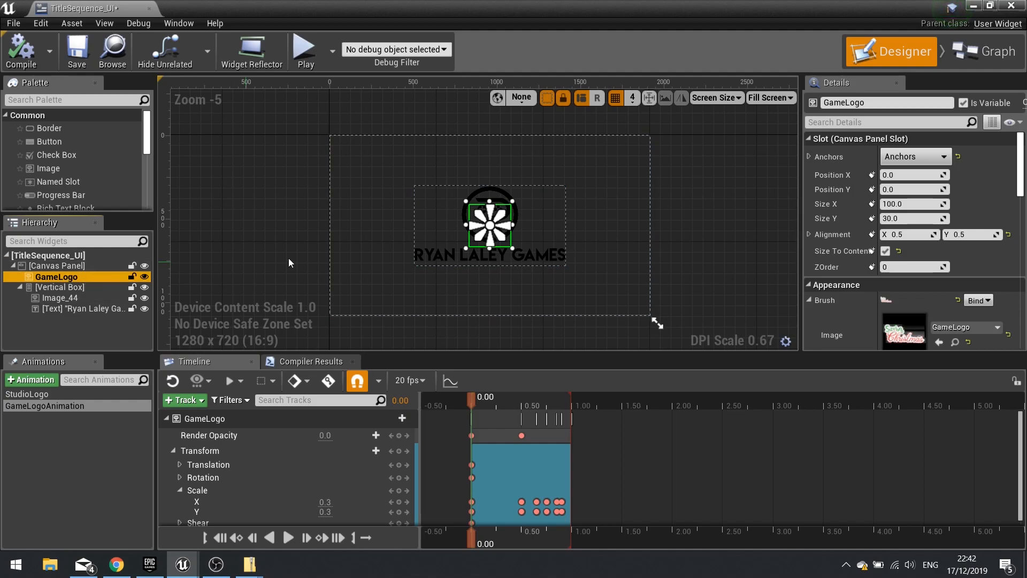
scroll(863, 244, "down", 2)
scroll(863, 244, "down", 8)
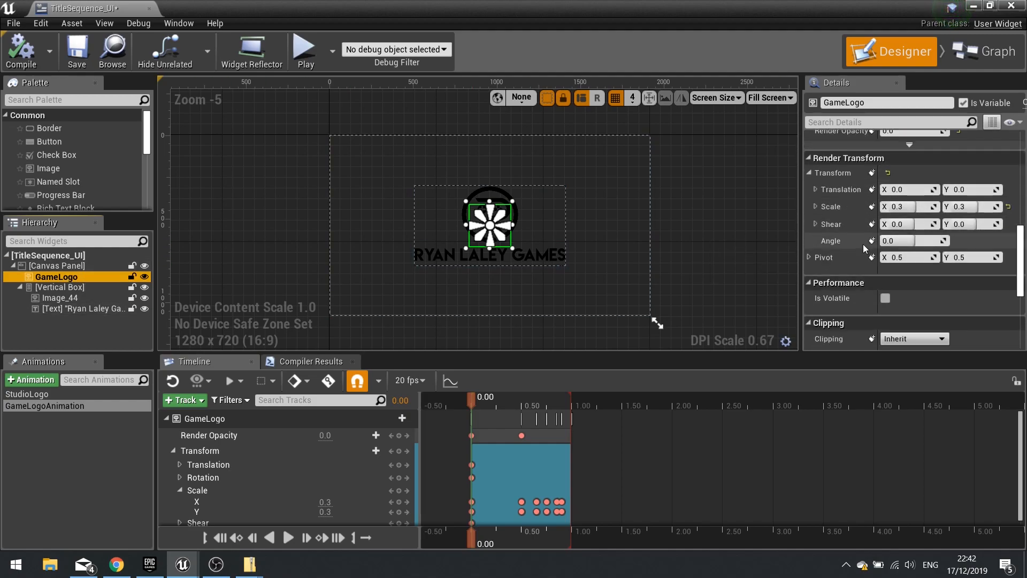
scroll(865, 248, "down", 1)
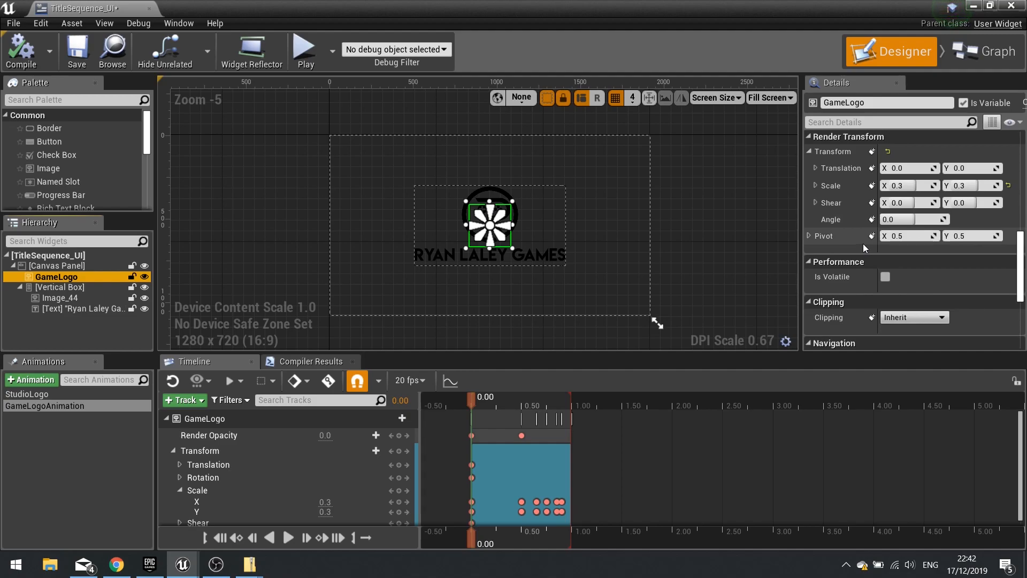
scroll(862, 244, "down", 2)
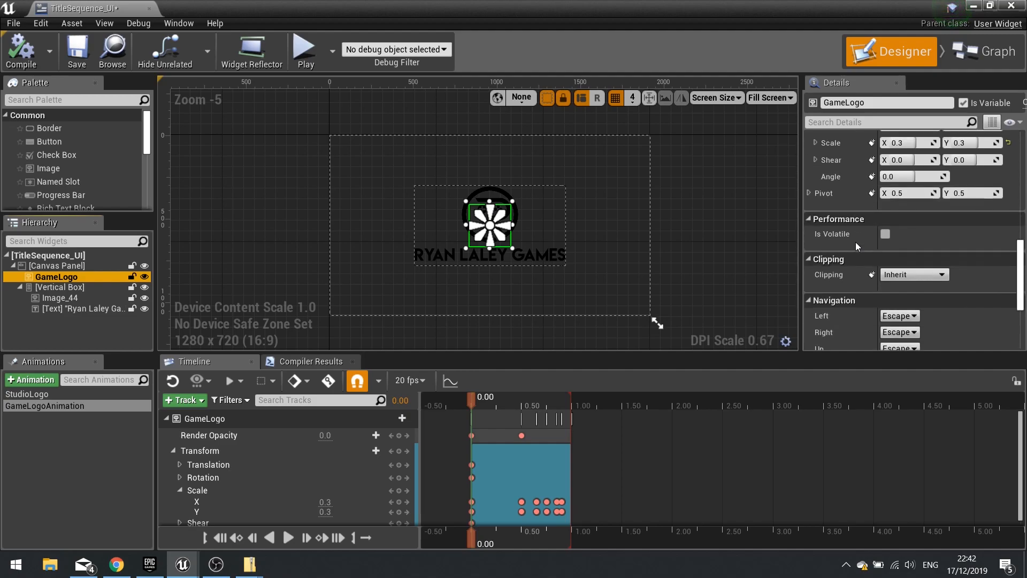
scroll(856, 242, "up", 3)
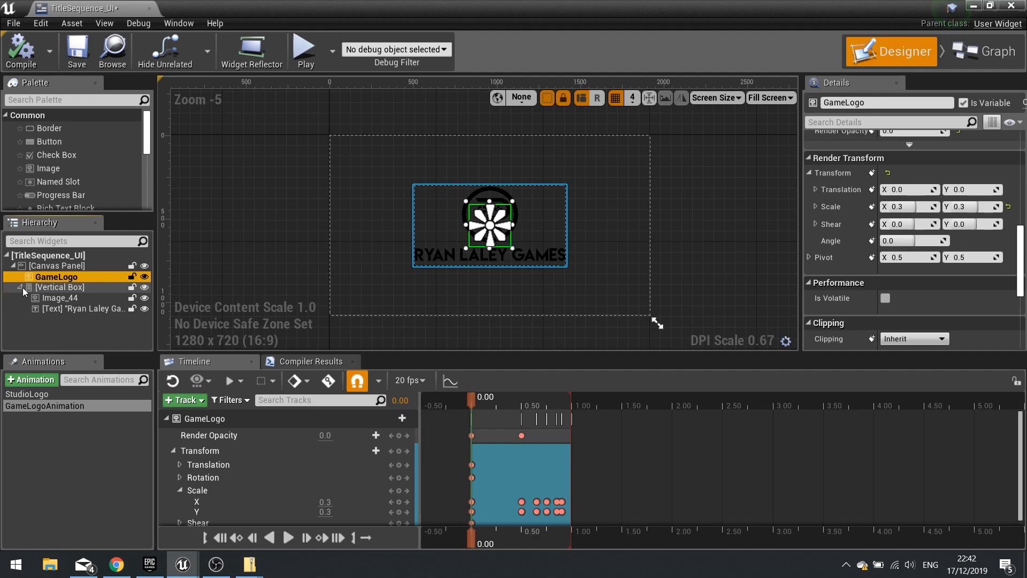
scroll(862, 300, "down", 10)
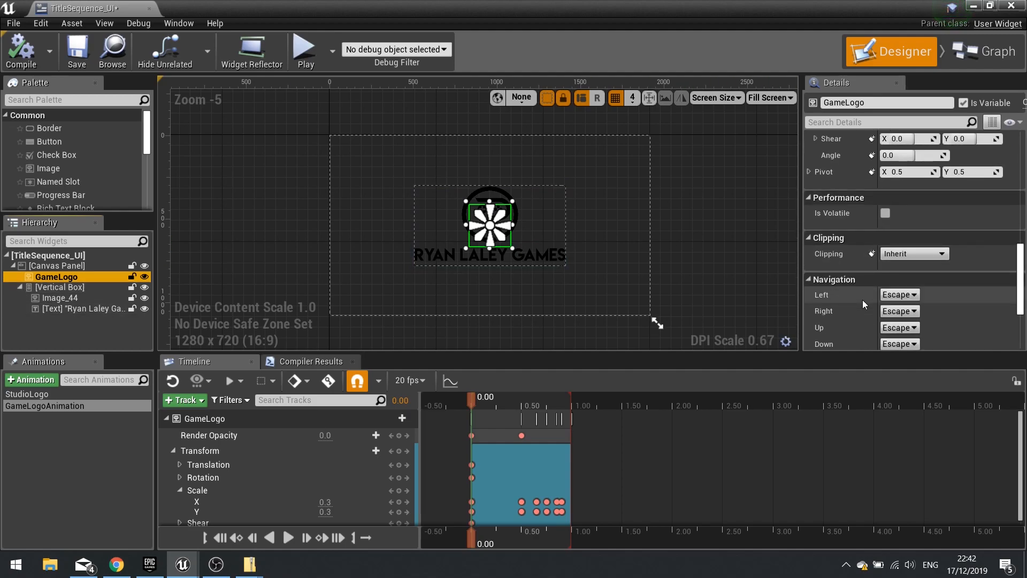
scroll(862, 298, "up", 8)
scroll(862, 298, "up", 3)
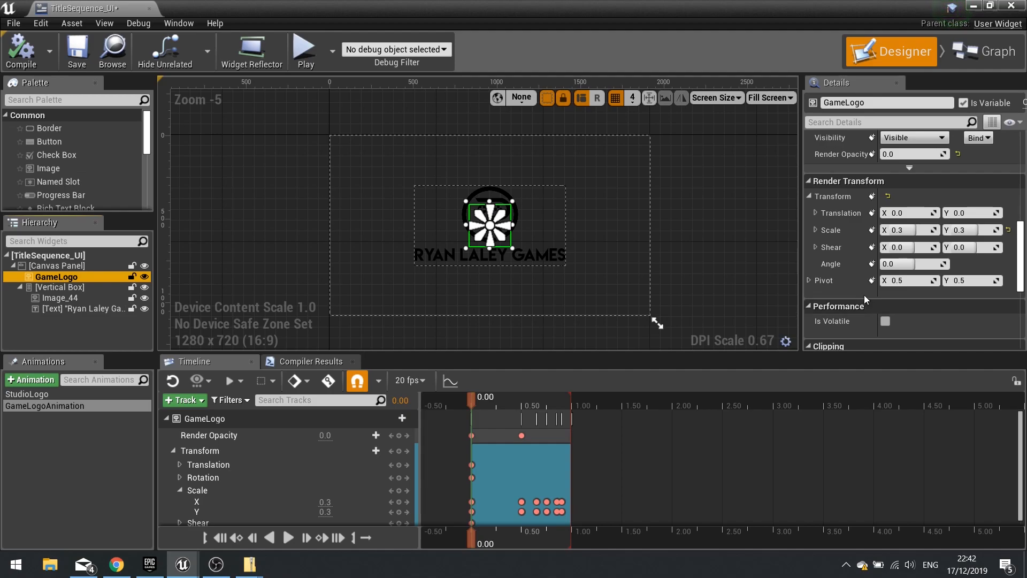
scroll(864, 294, "up", 3)
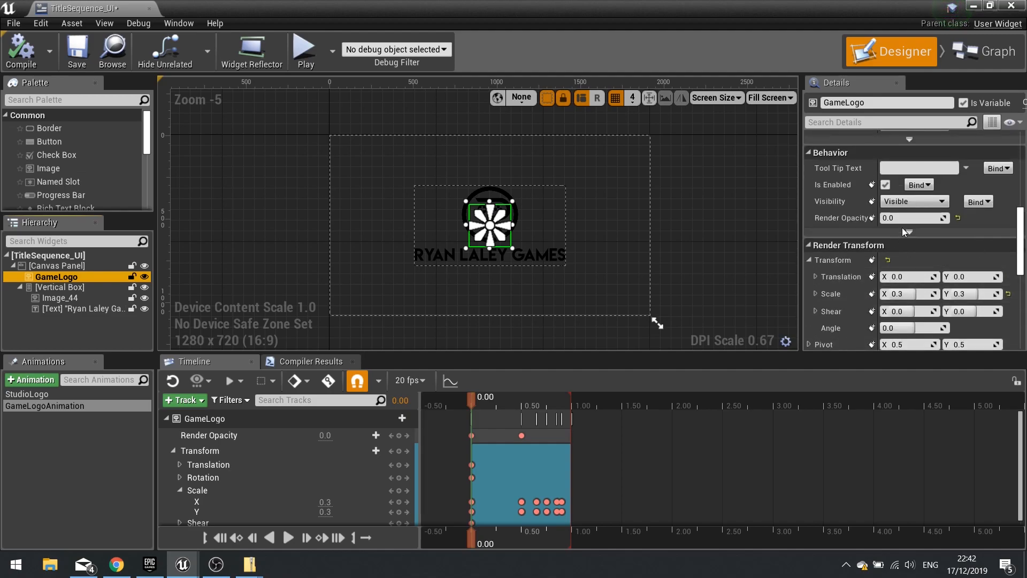
left_click_drag(470, 396, 497, 407)
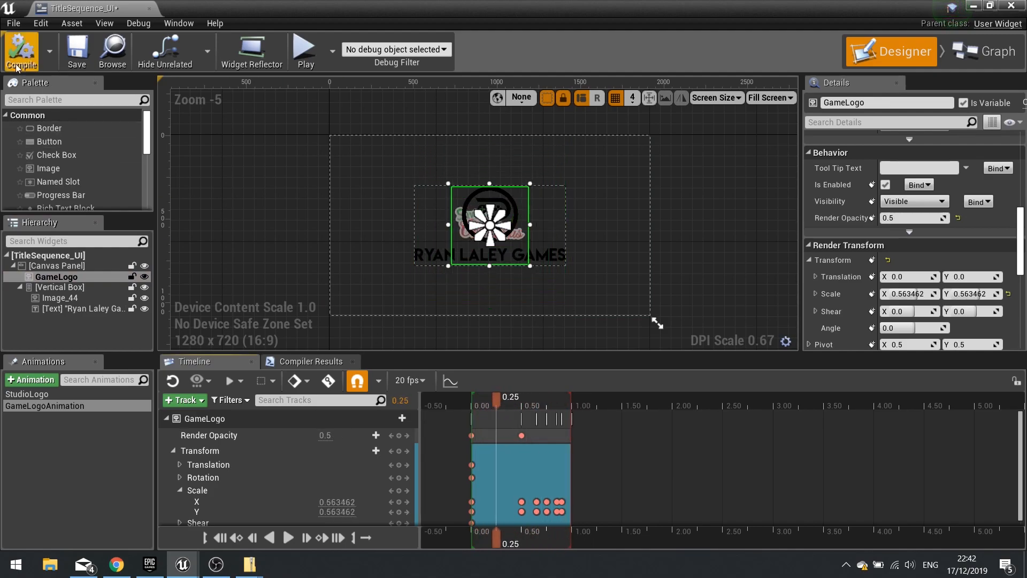
Step: Close the widget editor and replay the MainMenu level to check how the logos appear
left_click(1009, 7)
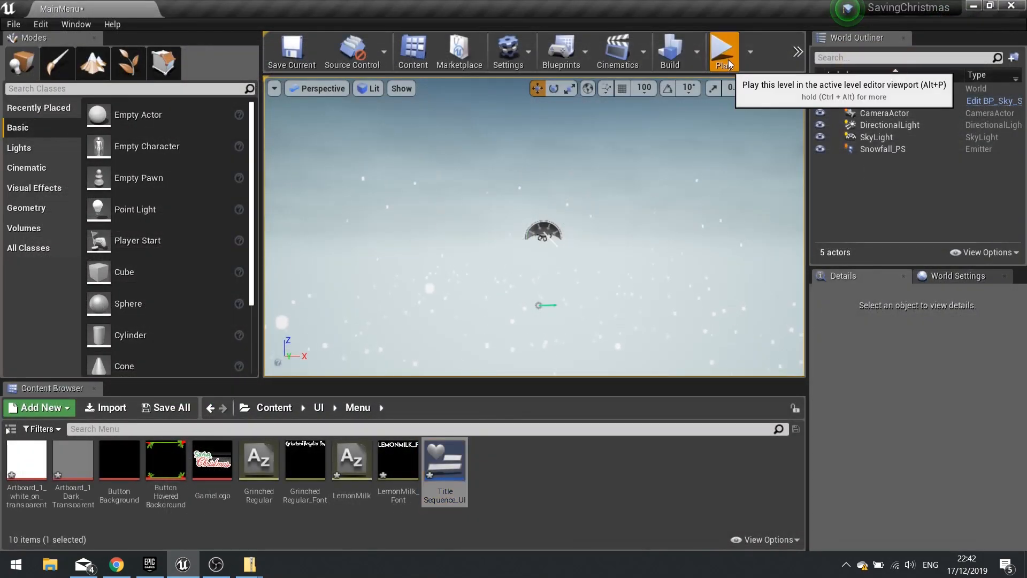
left_click(728, 59)
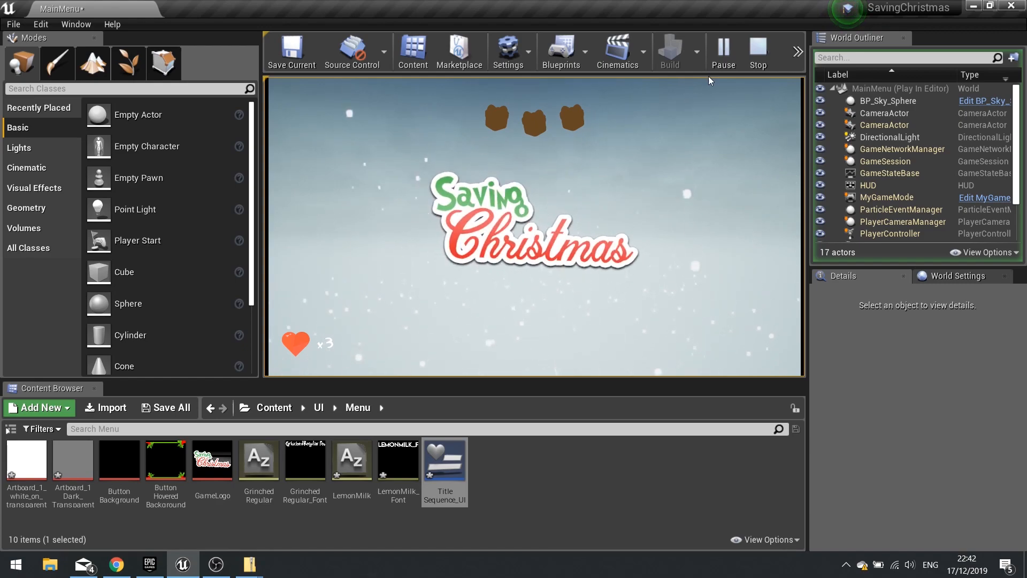
left_click(759, 64)
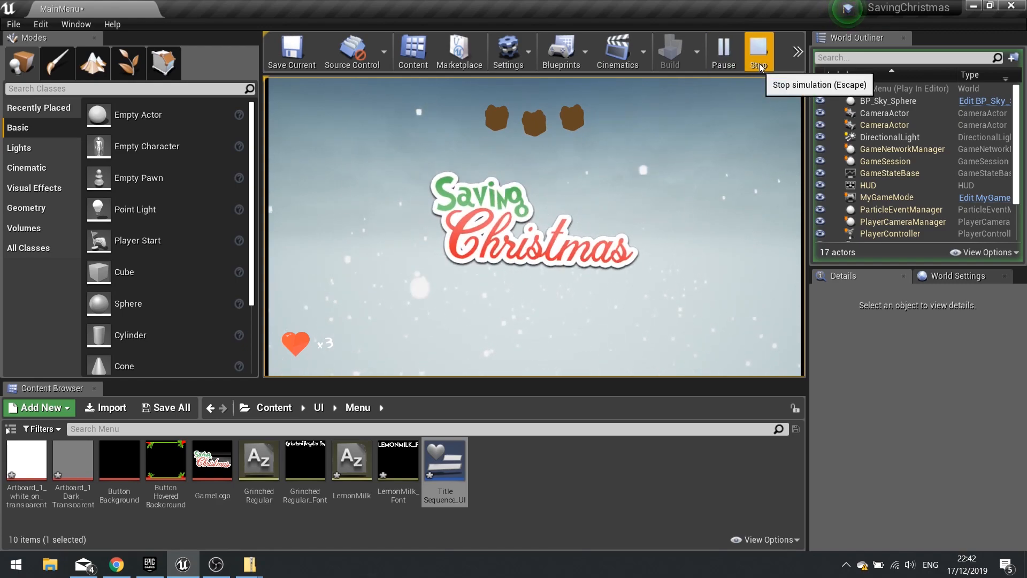
Step: Set GameLogo's default Render Opacity to 0 in TitleSequence_UI and compile the widget
double_click(448, 466)
left_click(40, 277)
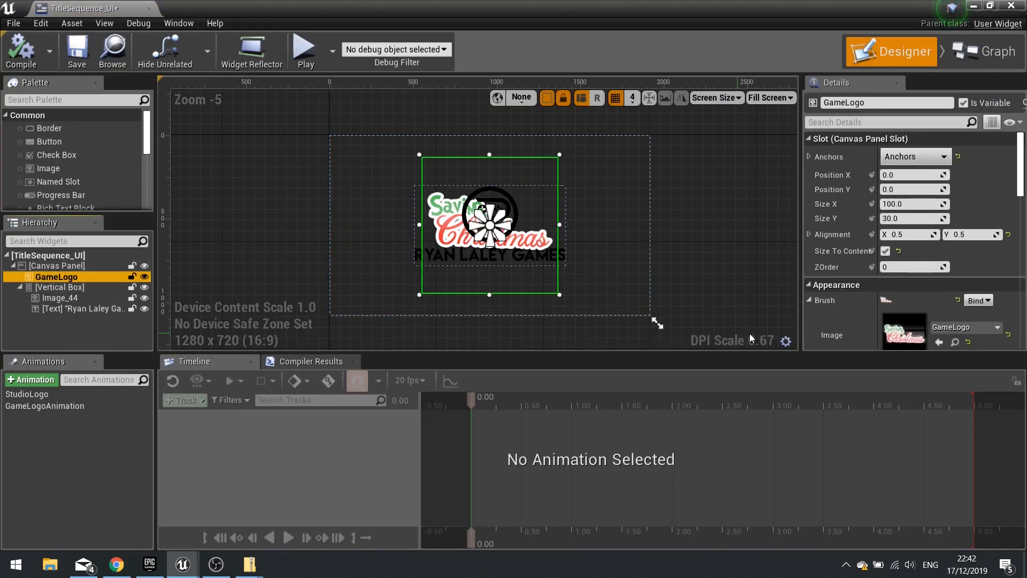
scroll(883, 302, "down", 5)
scroll(884, 303, "down", 6)
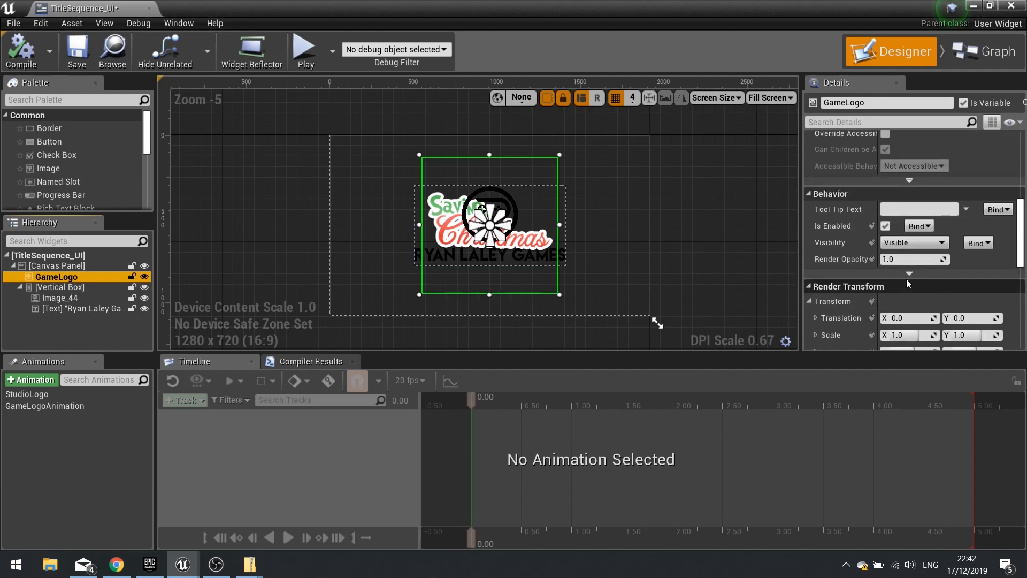
left_click(940, 259)
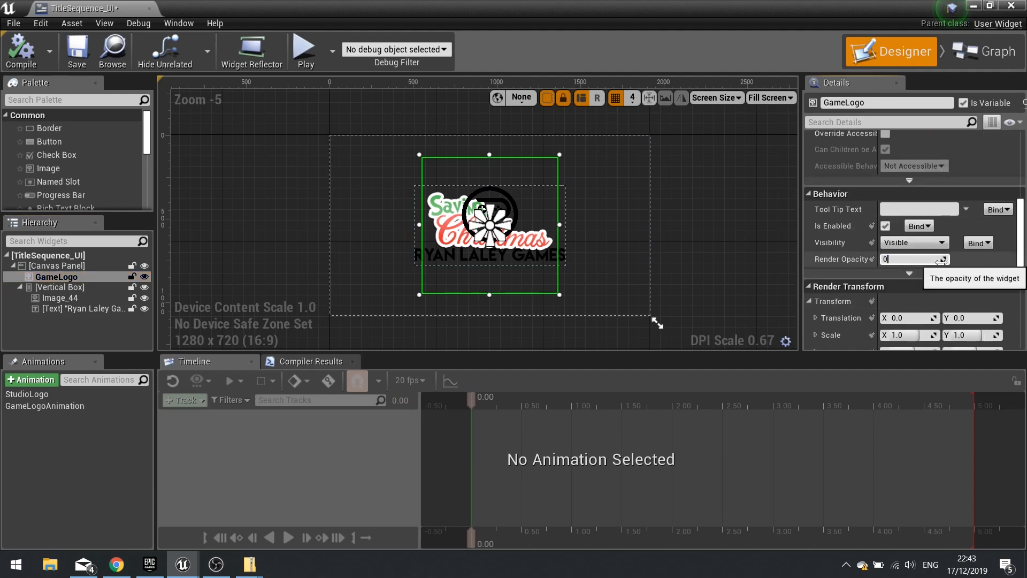
type("0")
key("Return")
left_click(20, 52)
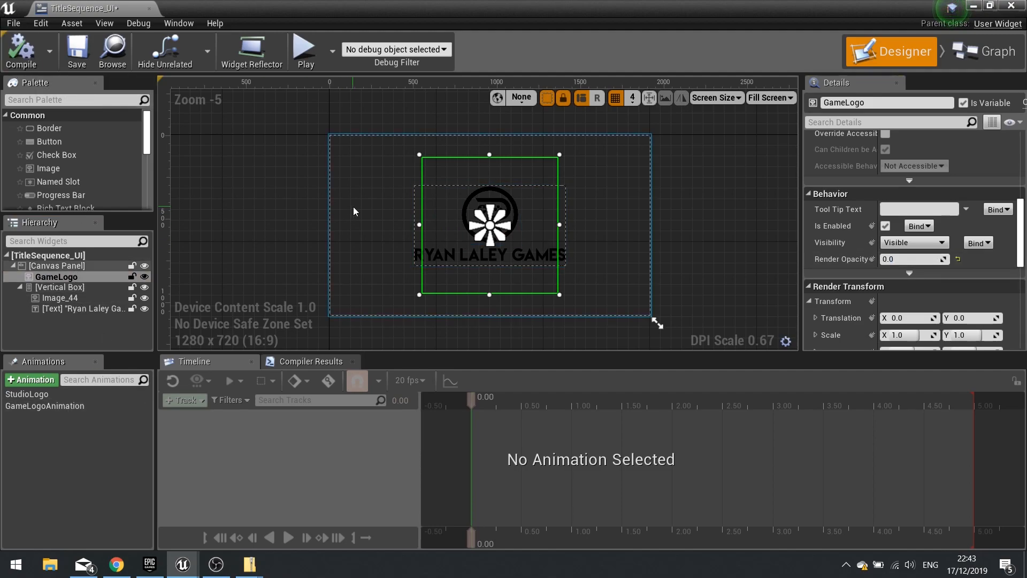
Step: Play the MainMenu level to test the title sequence with the hidden game logo, and stop the simulation
left_click(974, 7)
left_click(724, 50)
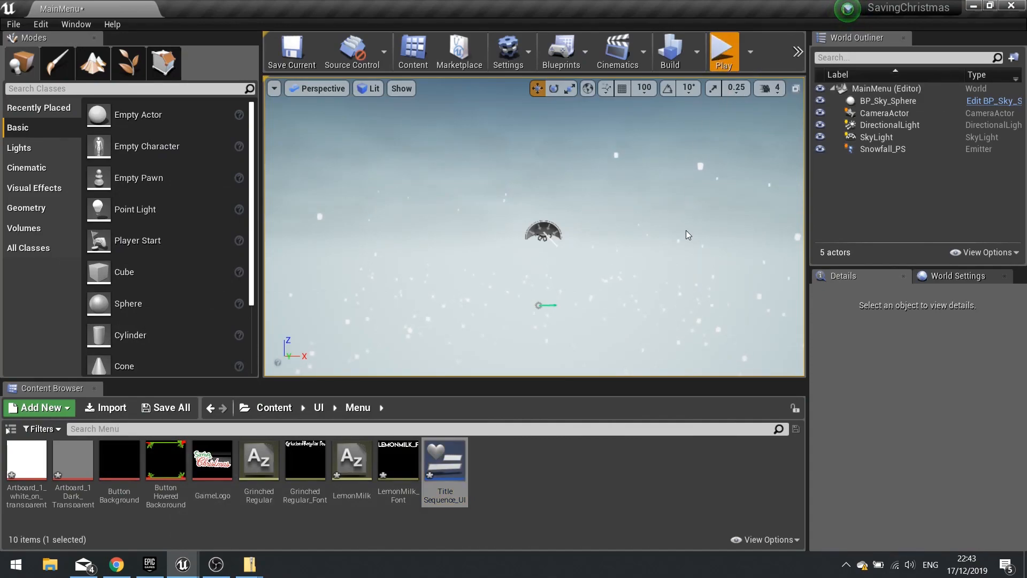
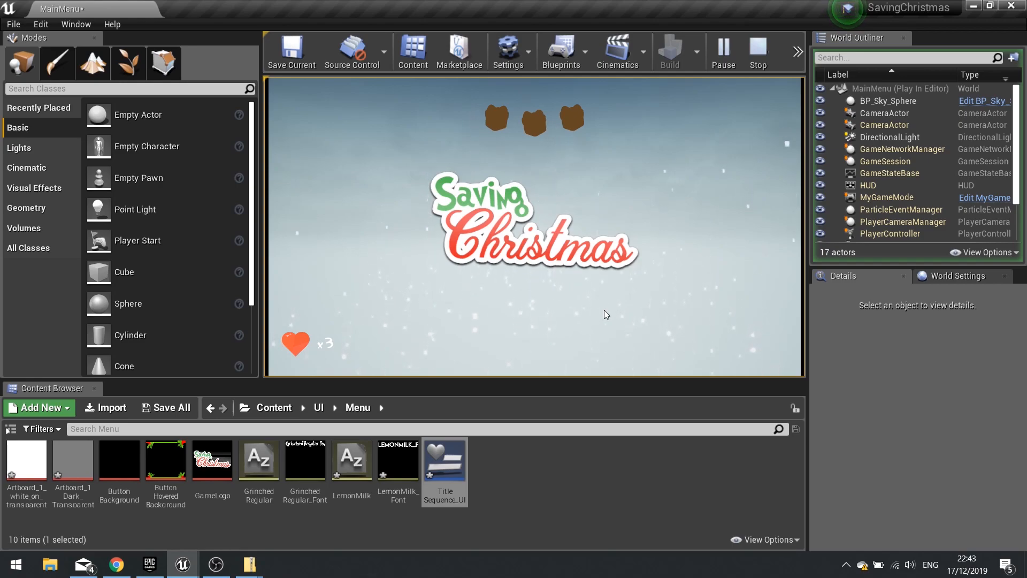
left_click(768, 57)
Step: Set the level's GameMode Override to GameMode in the world settings and test the level in the editor
left_click(532, 500)
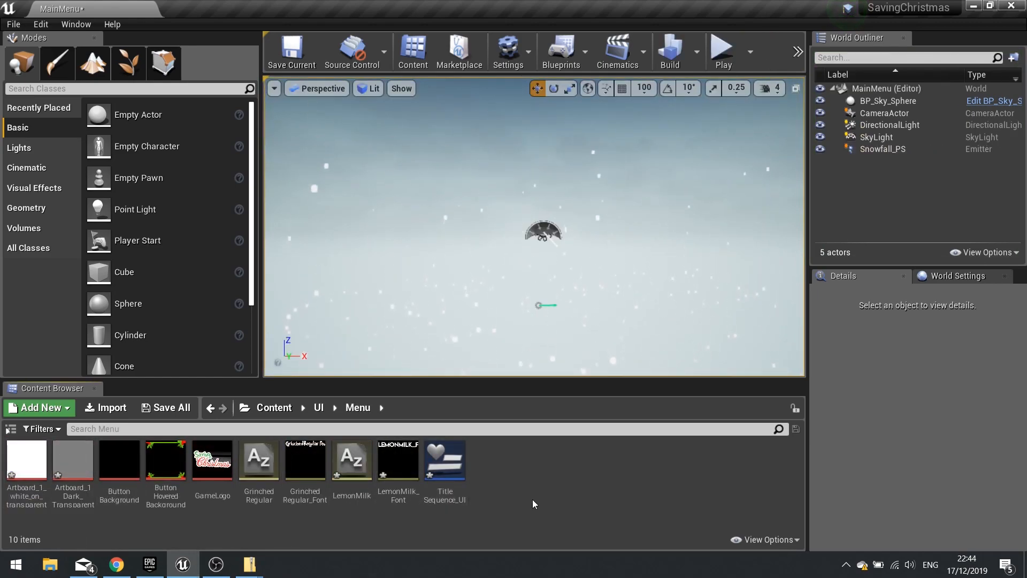
left_click(962, 276)
left_click(897, 367)
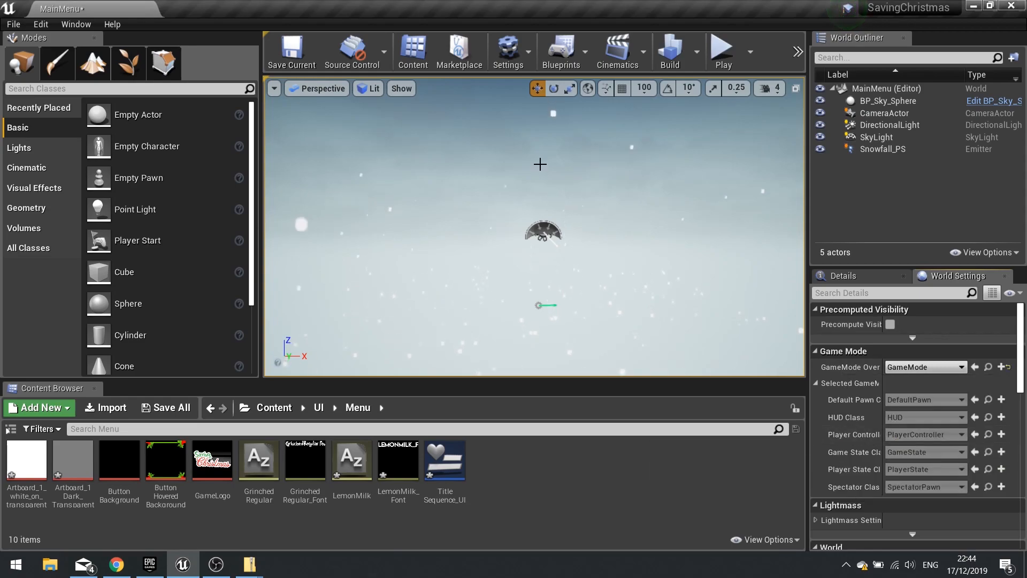
left_click(722, 51)
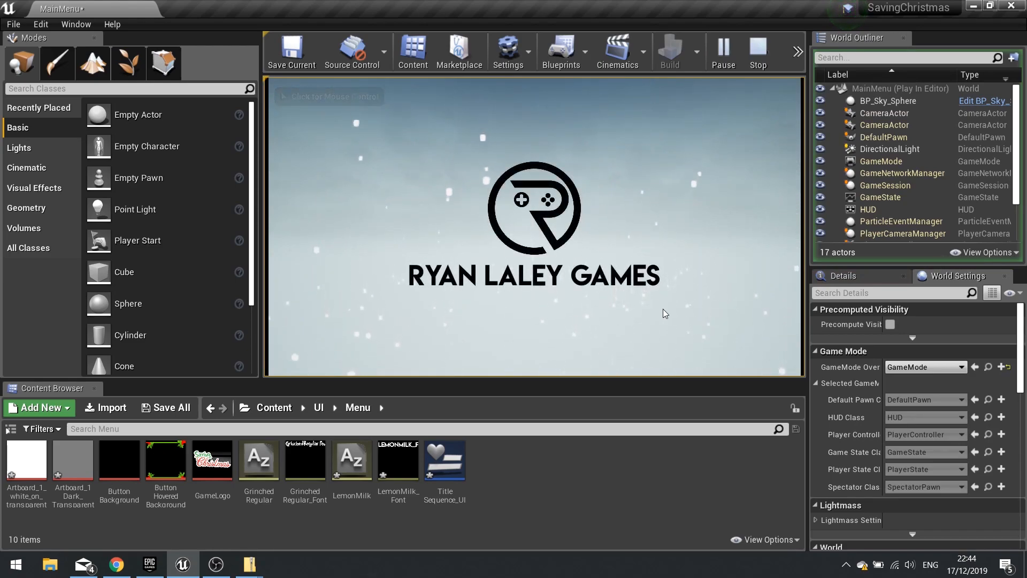
left_click(666, 330)
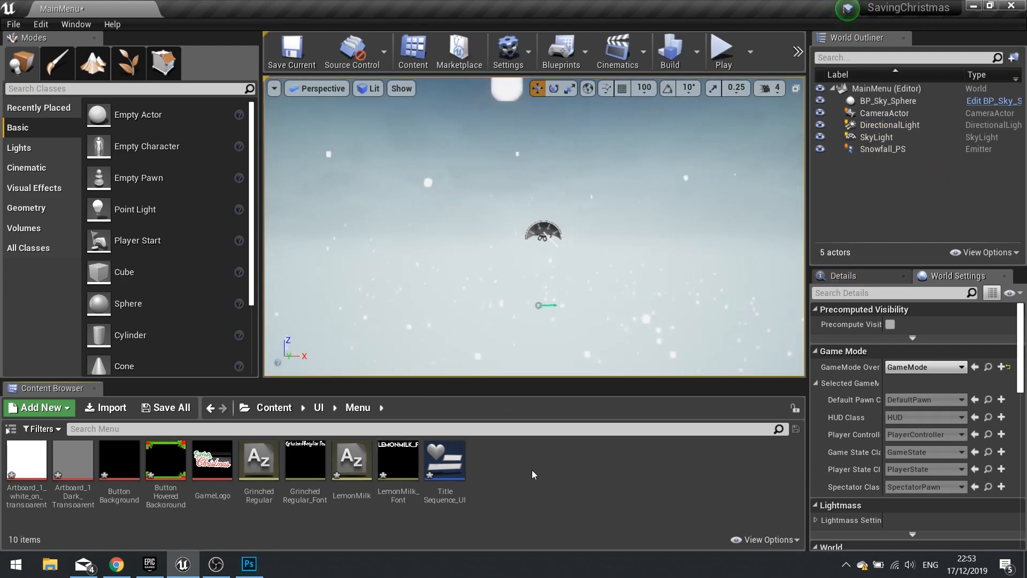
Step: Create a Widget Blueprint named ButtonsMenu in the UI/Menu folder and open it for editing
right_click(534, 462)
mouse_move(579, 544)
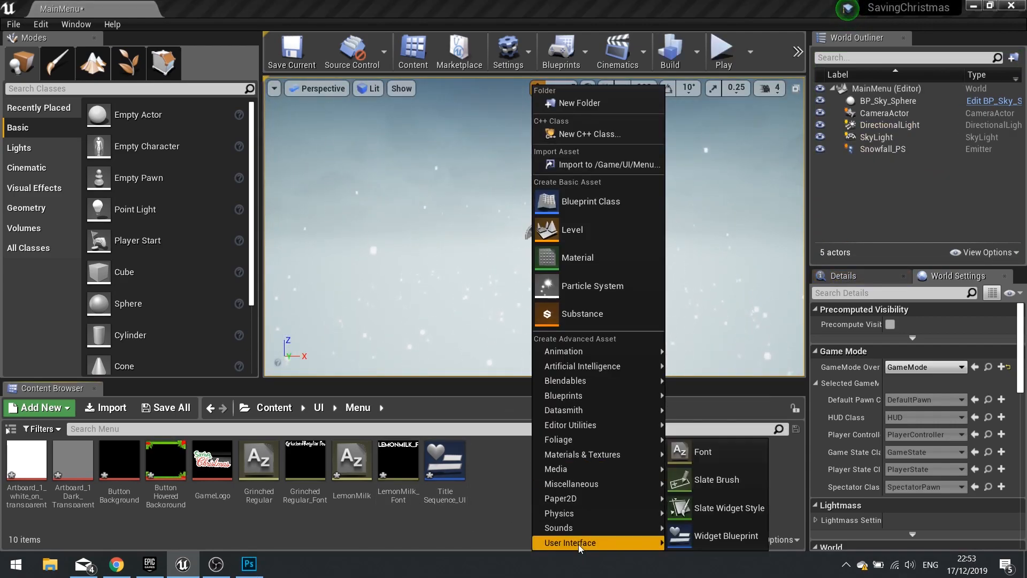
left_click(739, 538)
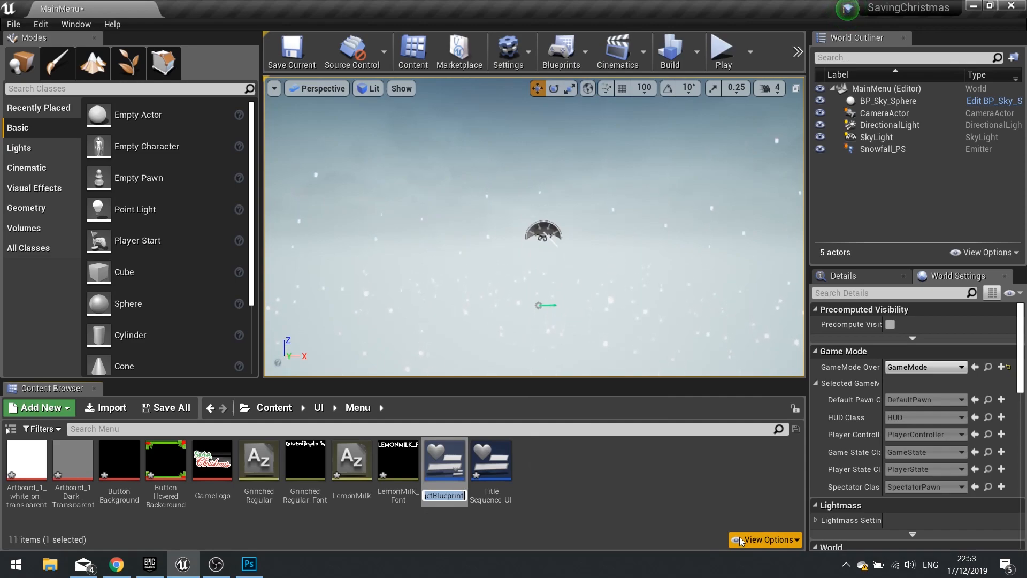
type("ButtonsMenu")
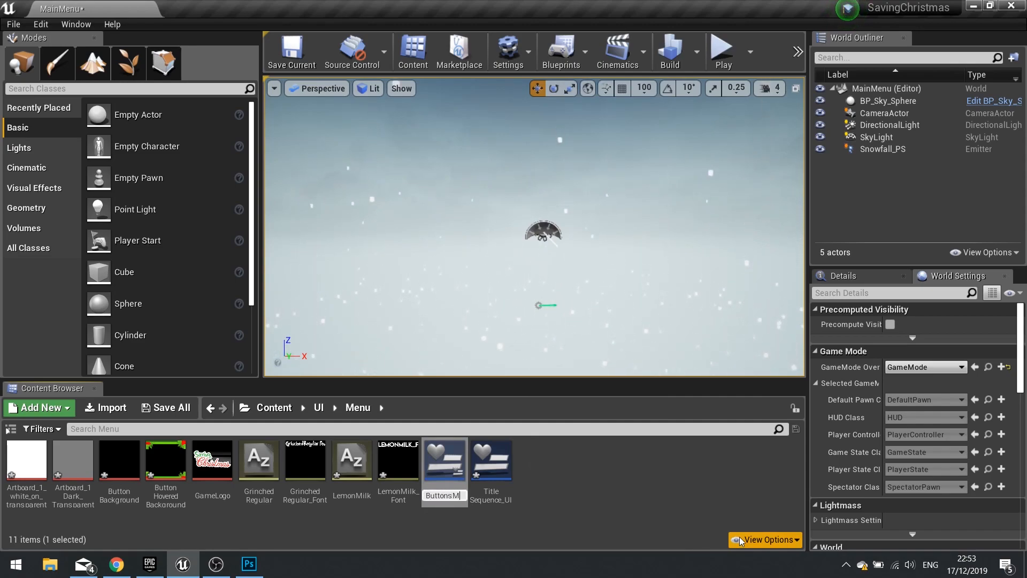
key("Return")
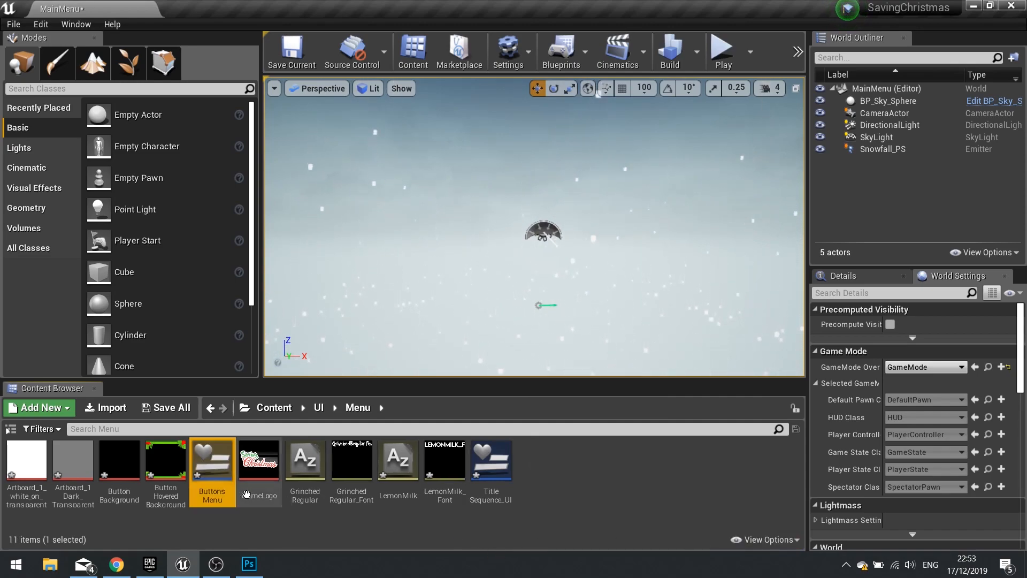
double_click(214, 481)
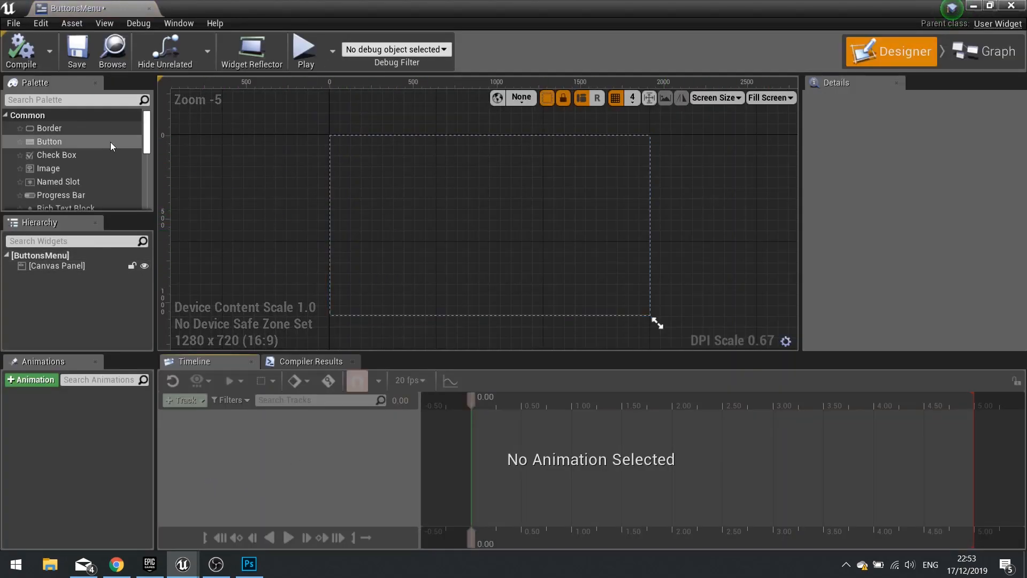
Step: Add a button to the canvas and centre it with a centre anchor, 0.5 alignment on both axes and zero position
left_click_drag(49, 141, 423, 226)
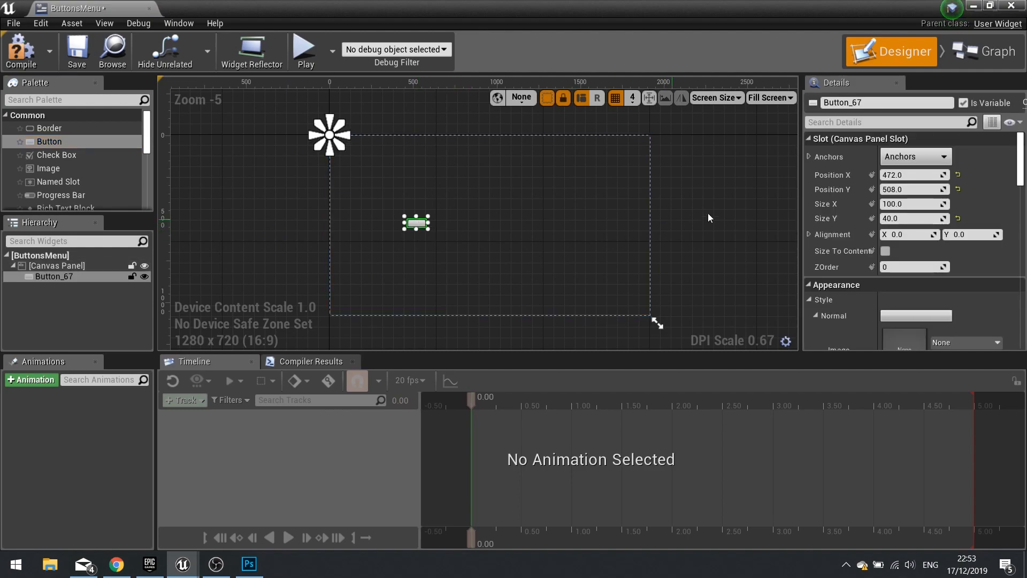
left_click(915, 156)
left_click(911, 235)
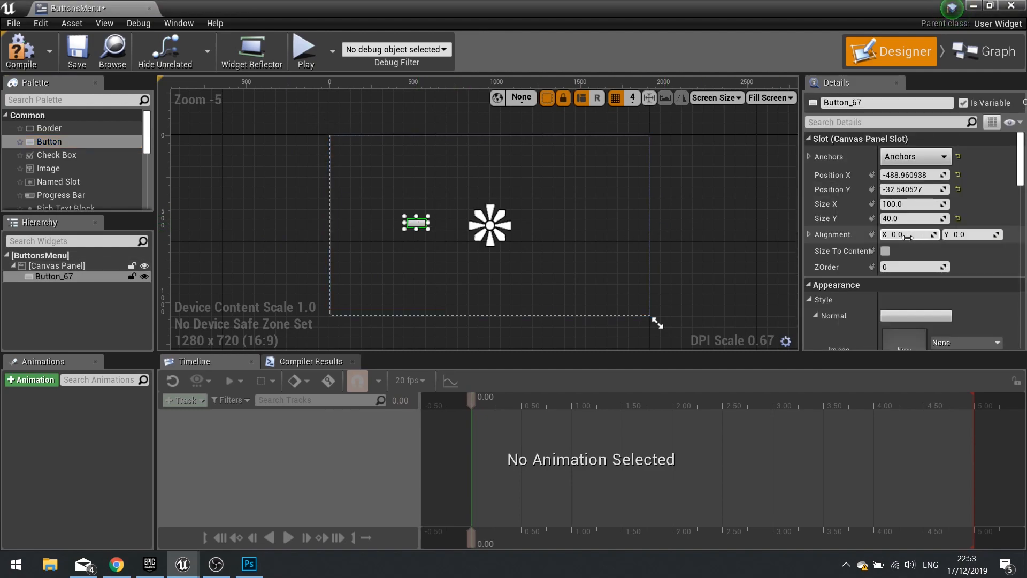
left_click(904, 236)
type("0.5")
key("Tab")
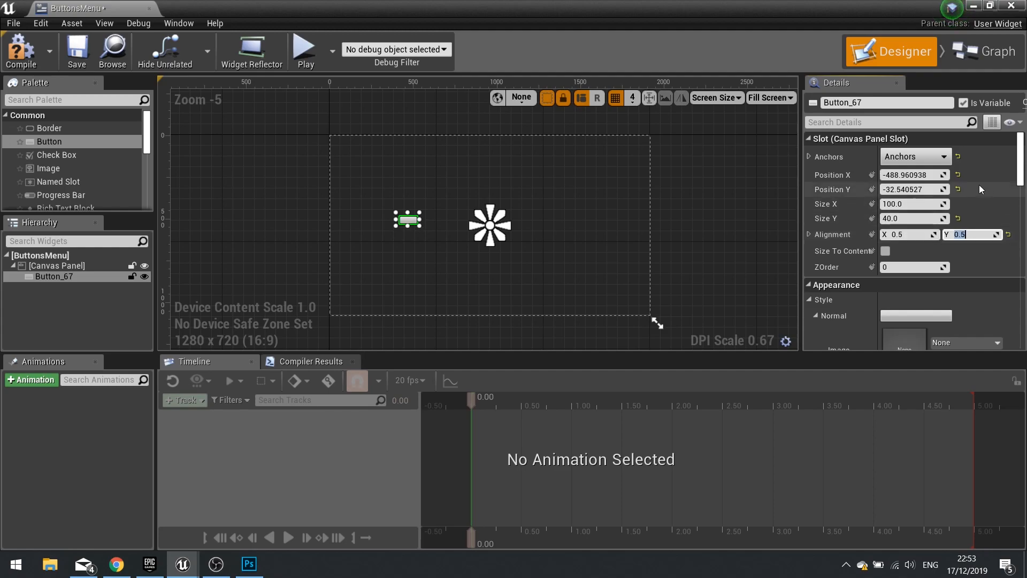
left_click(957, 174)
left_click(958, 189)
Step: Set the button's size to 500 by 100 and move it down below the canvas centre
left_click(913, 204)
type("800")
key("Tab")
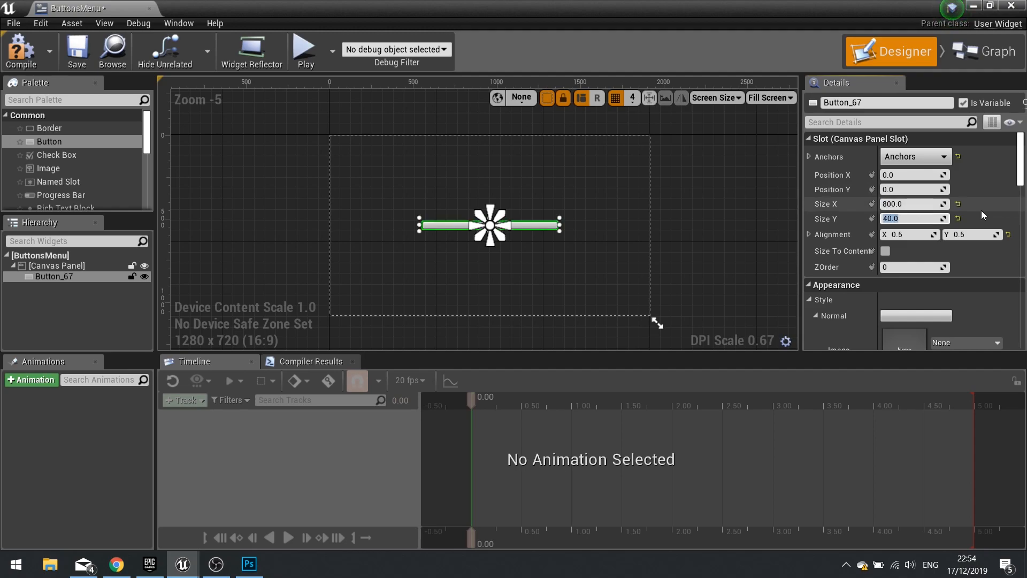
key("shift+Tab")
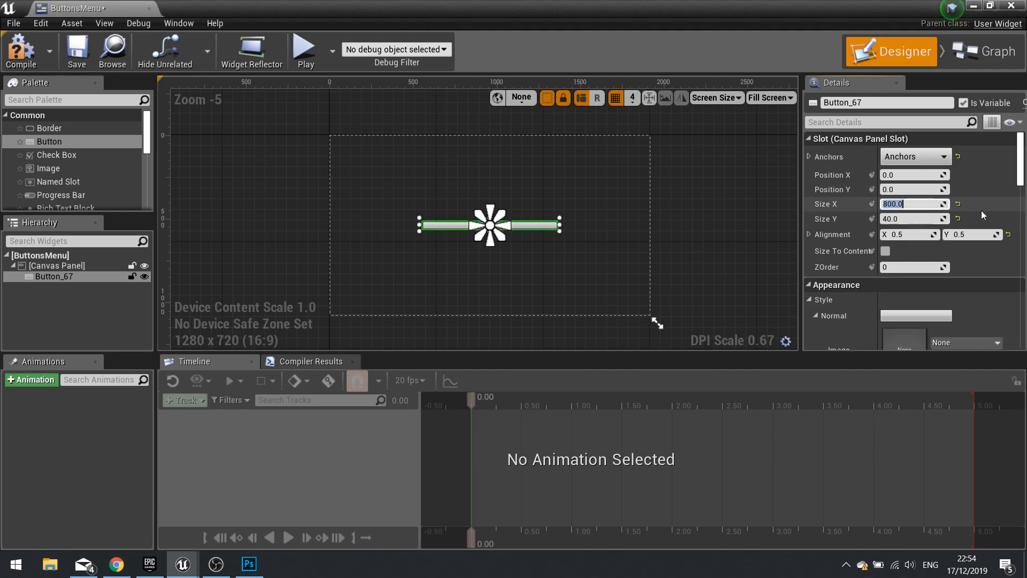
type("500")
key("Tab")
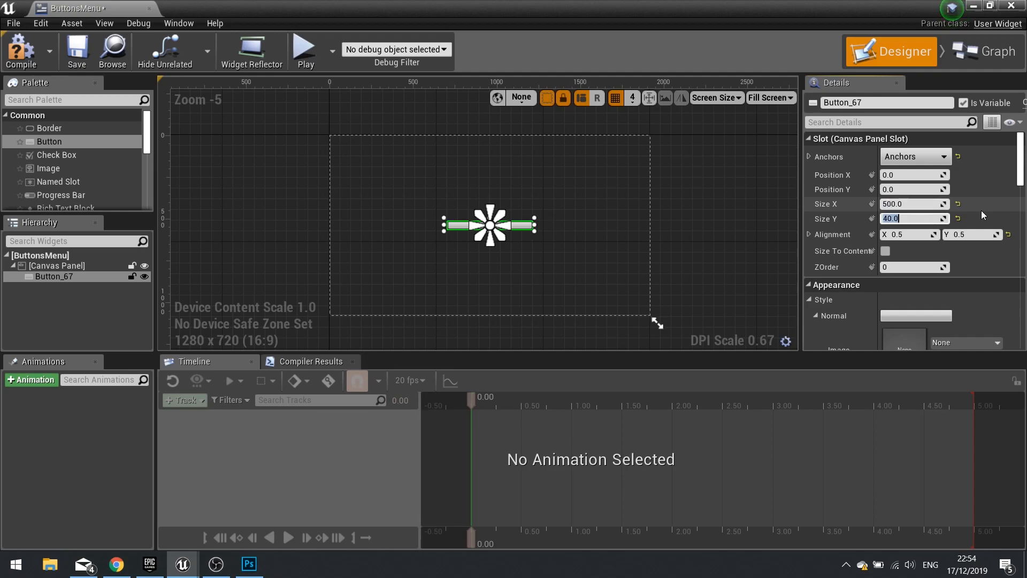
type("100")
key("Return")
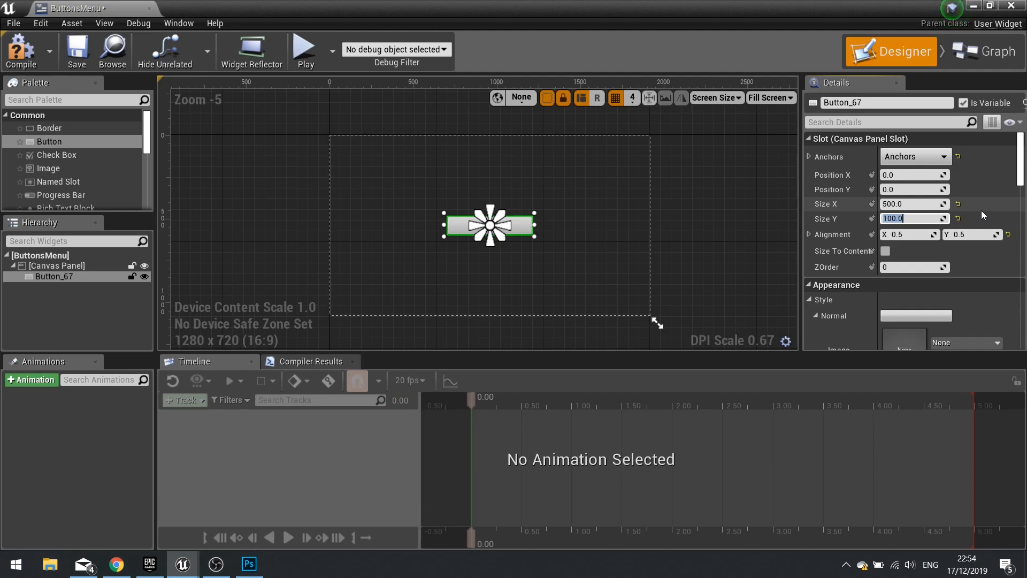
left_click(912, 190)
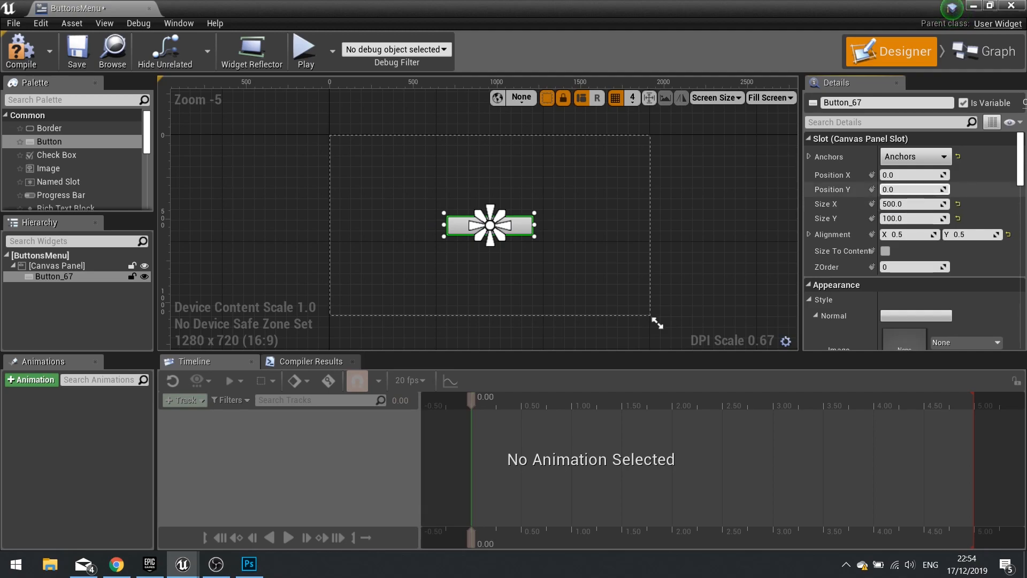
left_click_drag(913, 191, 960, 191)
Step: Set the button's Normal style image to ButtonBackground with a margin of 0.4
scroll(846, 265, "down", 6)
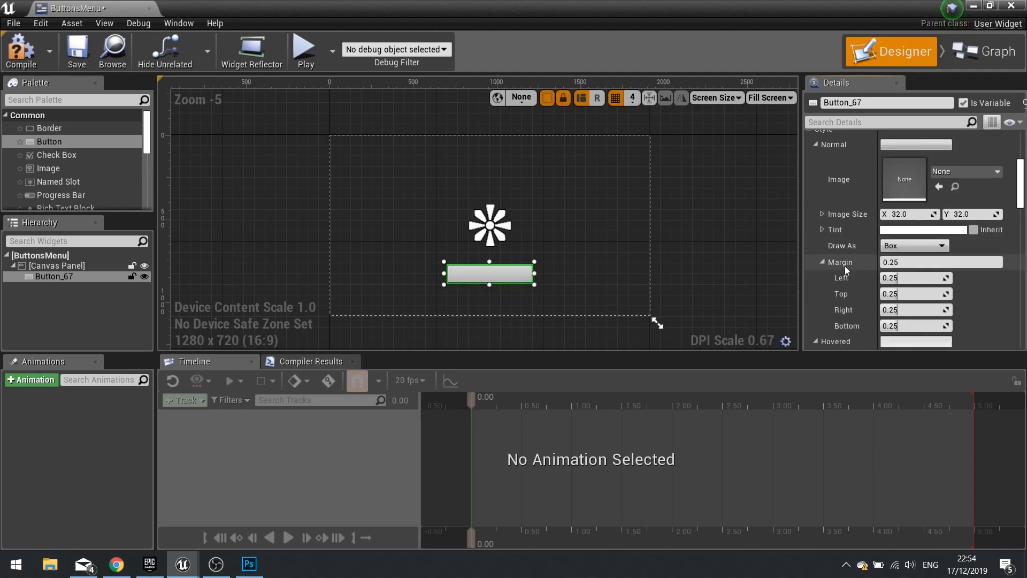
scroll(852, 288, "up", 2)
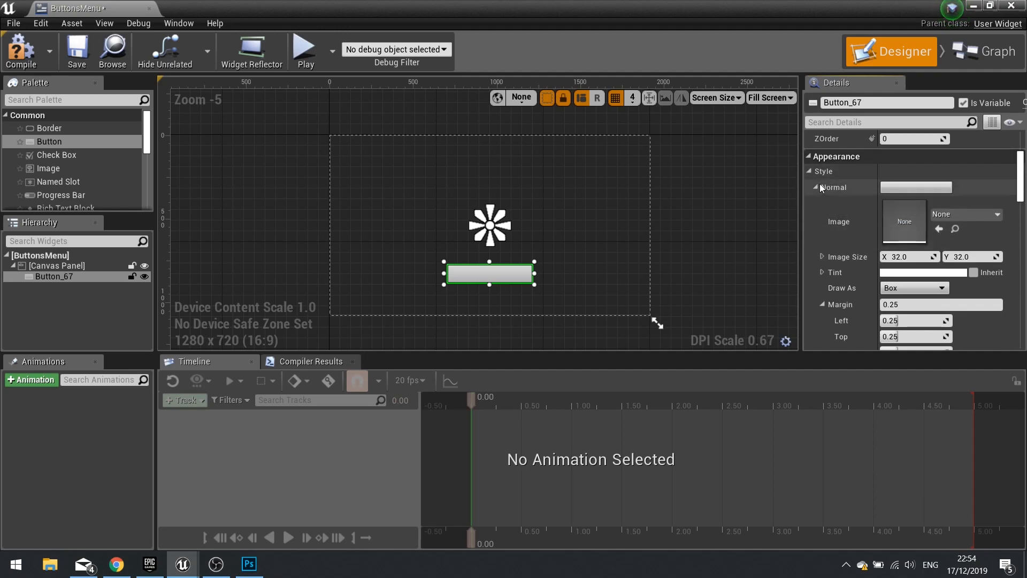
left_click(971, 215)
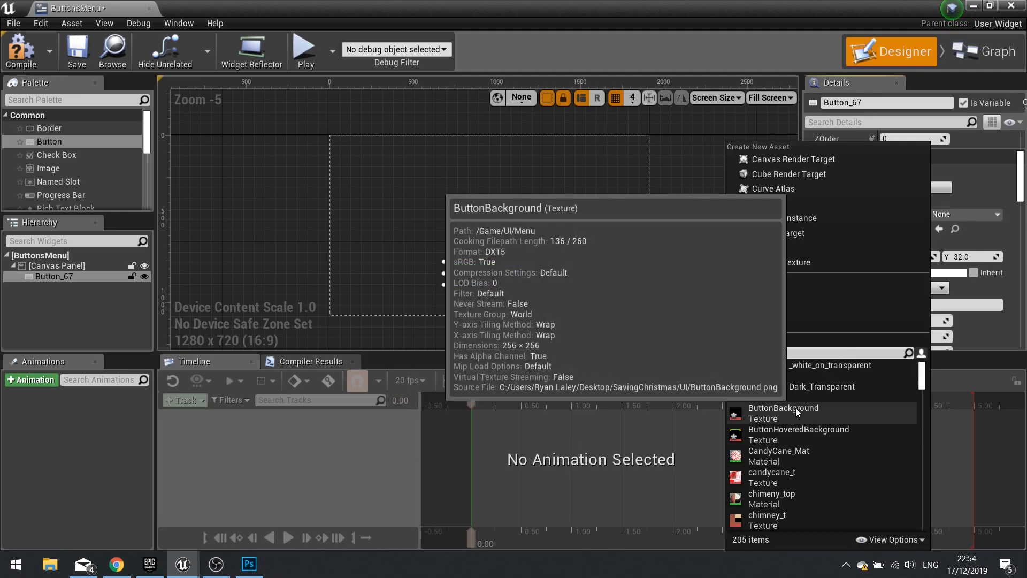
left_click(795, 407)
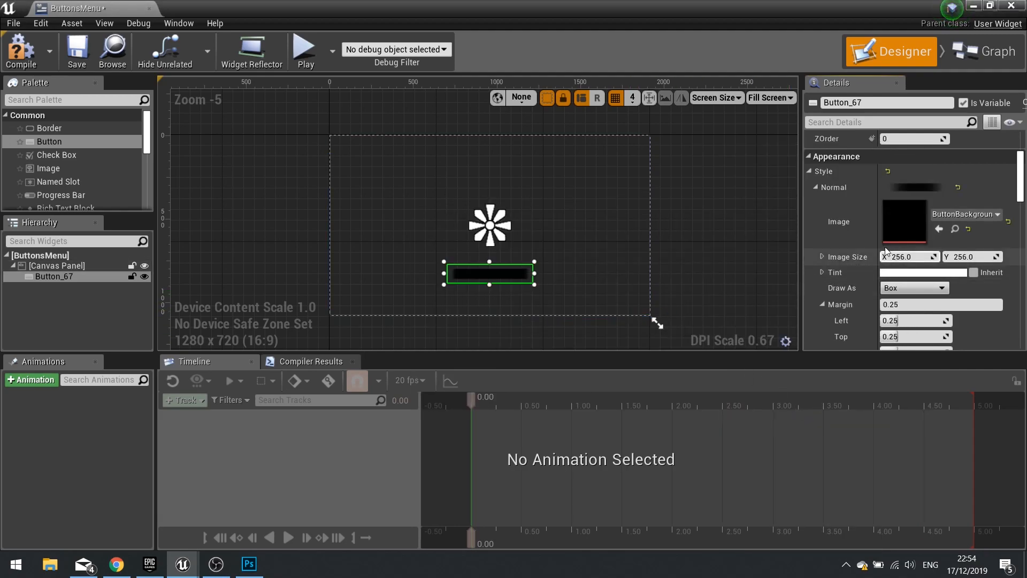
scroll(859, 206, "down", 3)
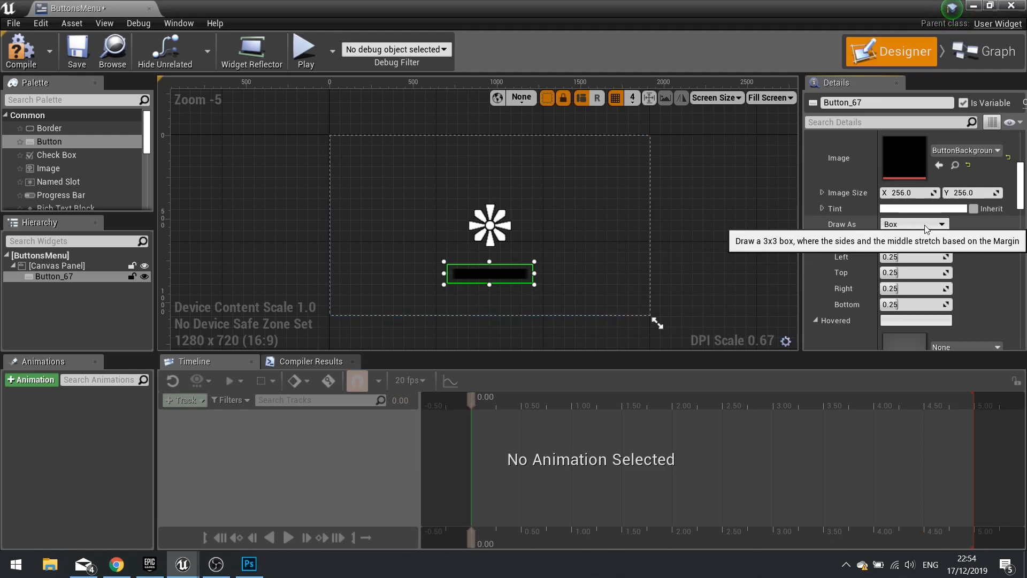
left_click(910, 241)
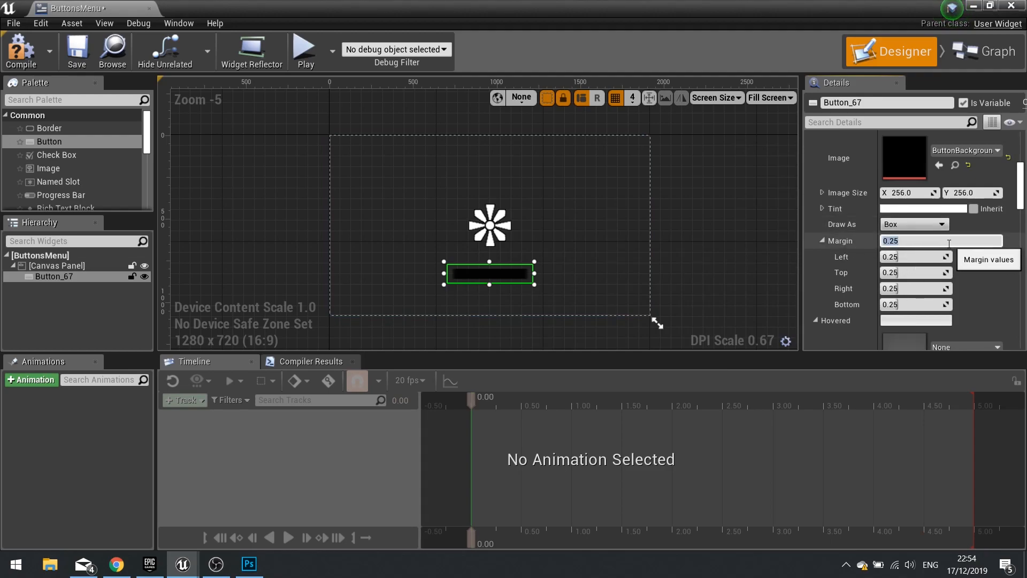
type("0.4")
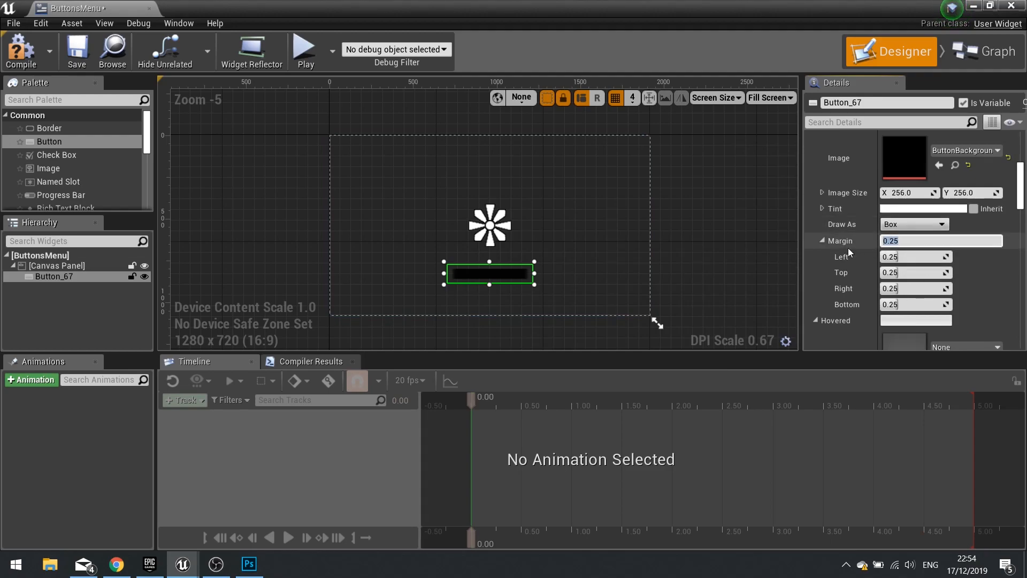
key("Return")
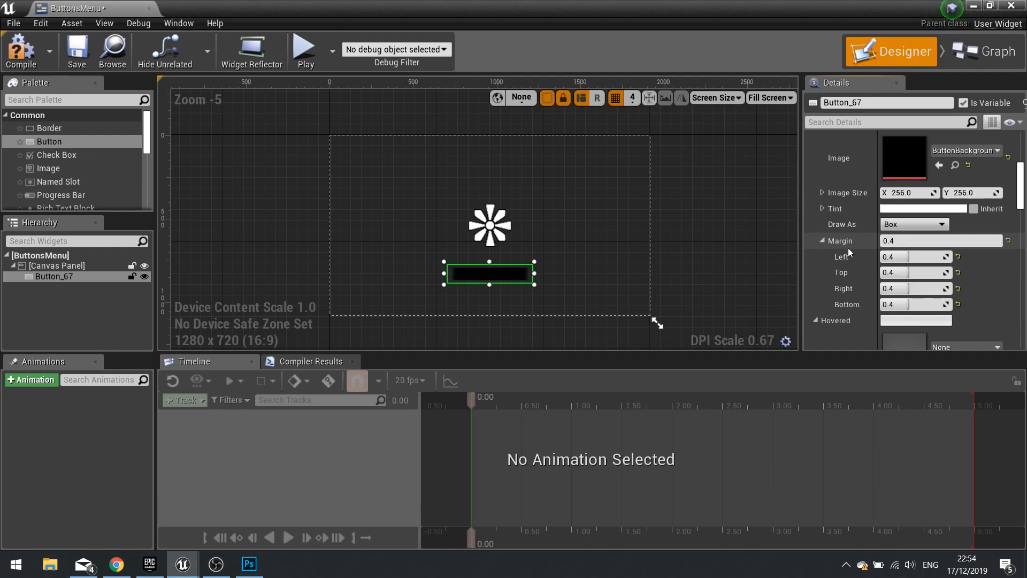
left_click(556, 271)
left_click(517, 275)
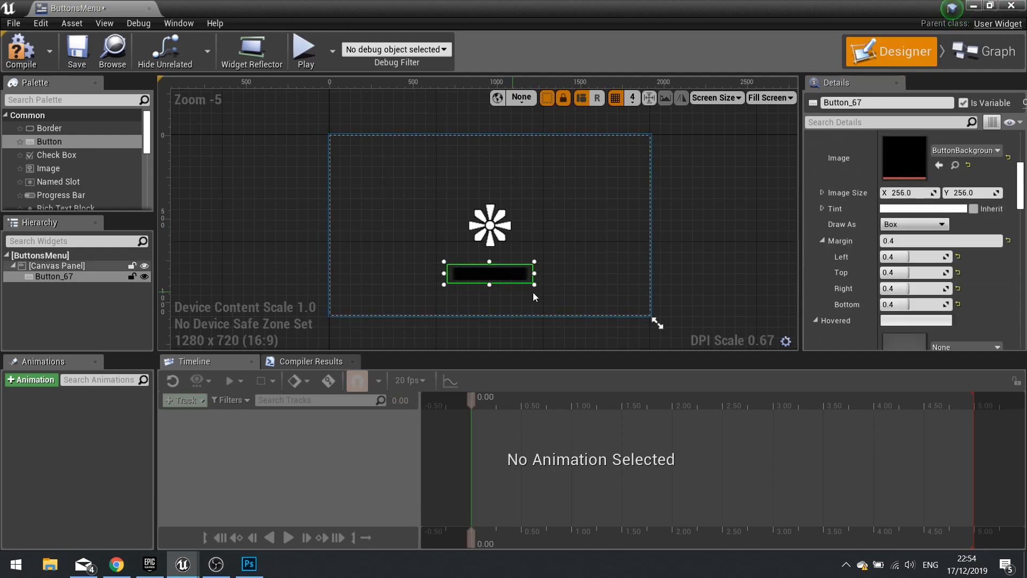
Step: Set the button's Hovered style image to ButtonHoveredBackground with a margin of 0.4
scroll(846, 238, "down", 5)
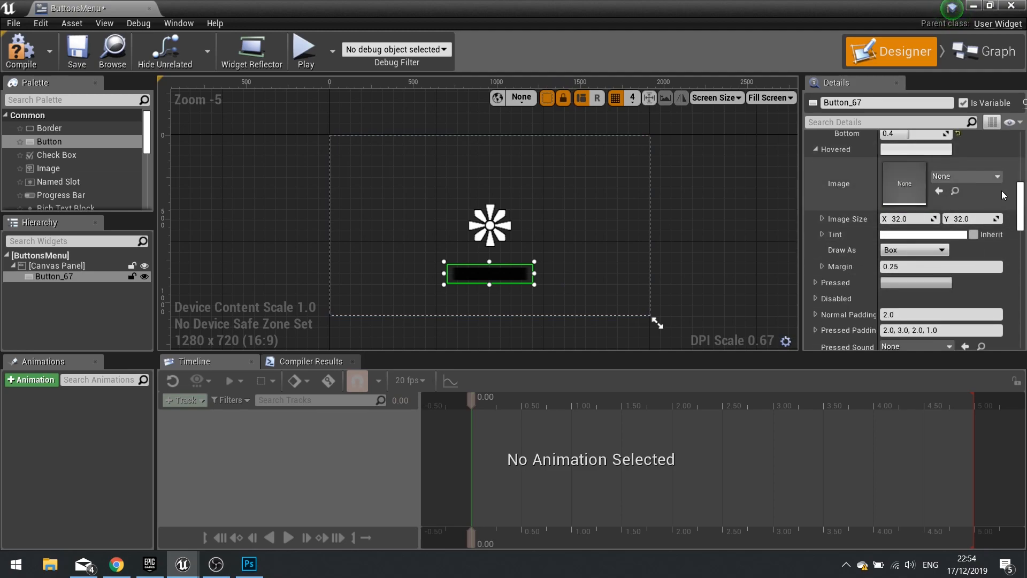
left_click(999, 177)
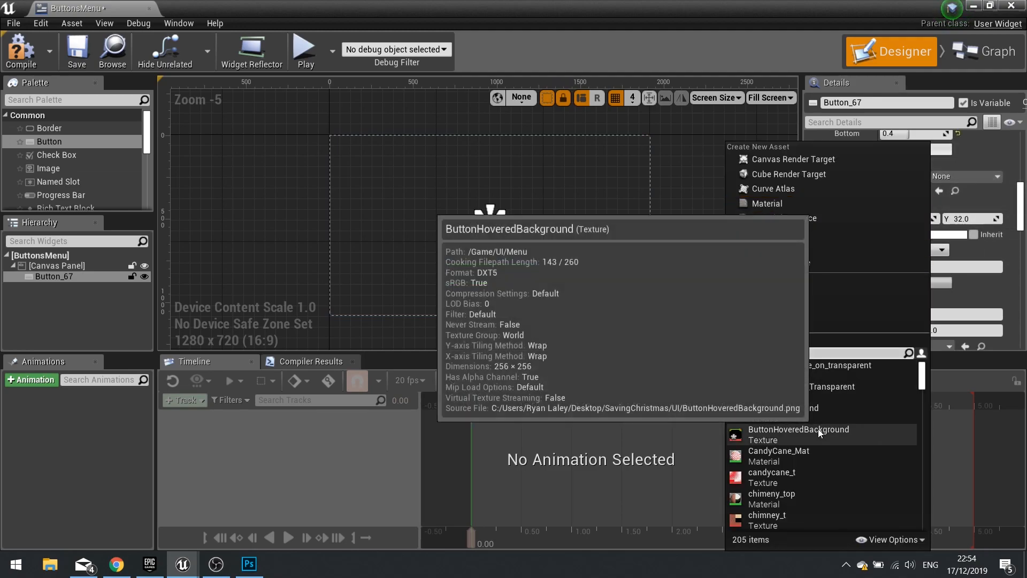
left_click(817, 429)
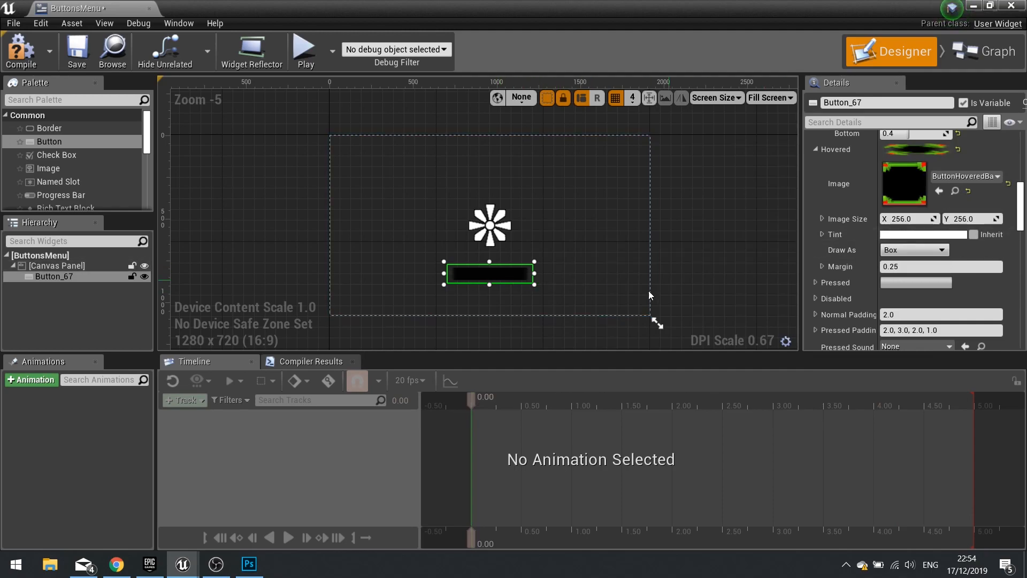
left_click_drag(904, 266, 824, 264)
type("0.4")
key("Return")
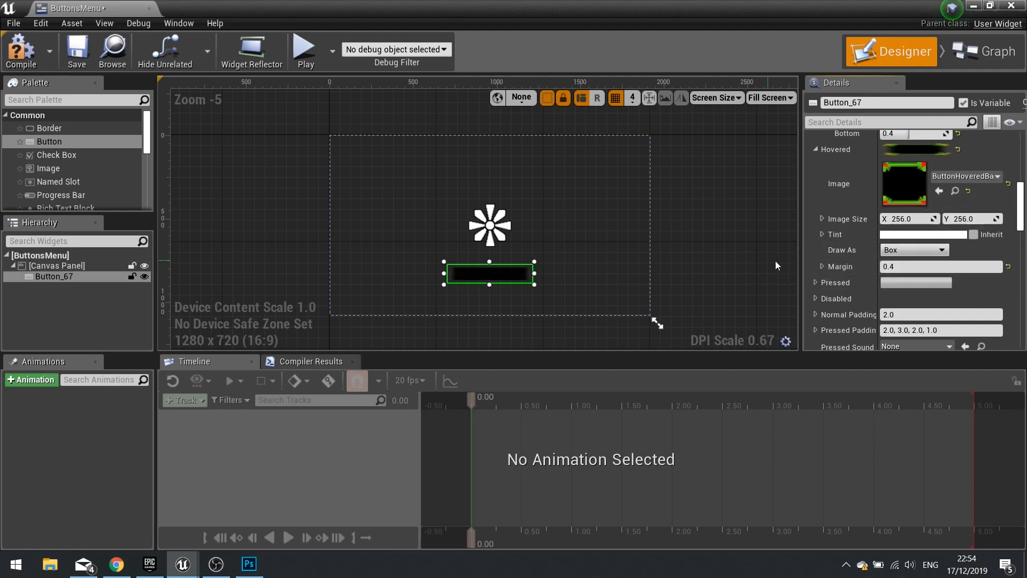
Step: Preview ButtonHoveredBackground up close as the button's Normal image, and restore ButtonBackground
scroll(865, 195, "up", 5)
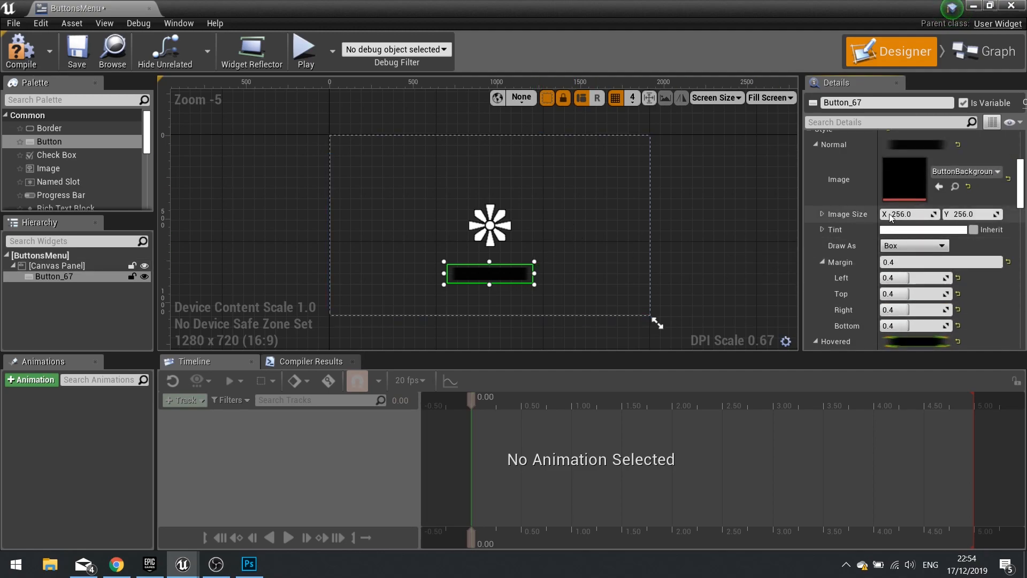
left_click(982, 172)
left_click(797, 425)
left_click(652, 283)
scroll(555, 281, "up", 7)
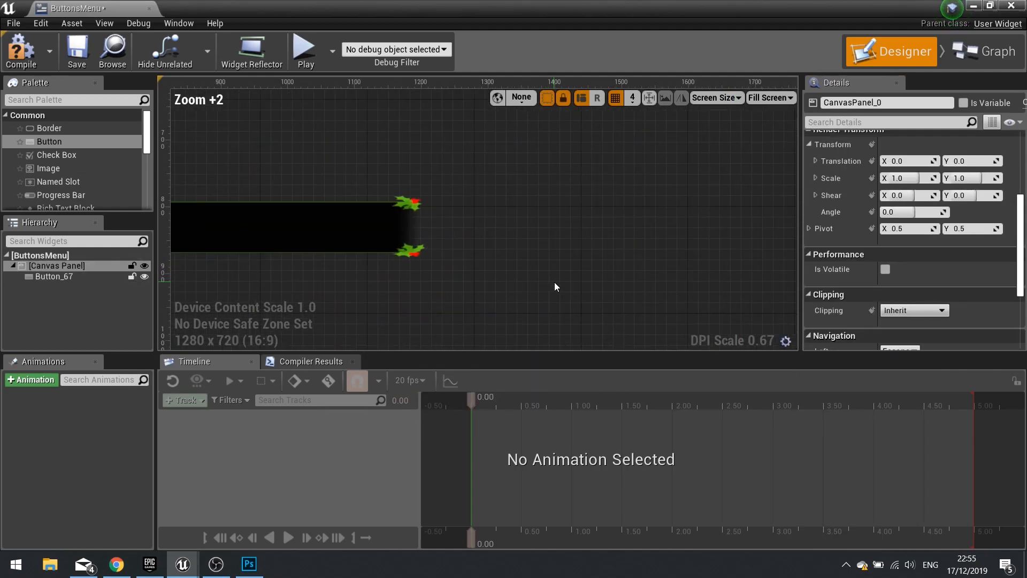
right_click_drag(443, 287, 642, 279)
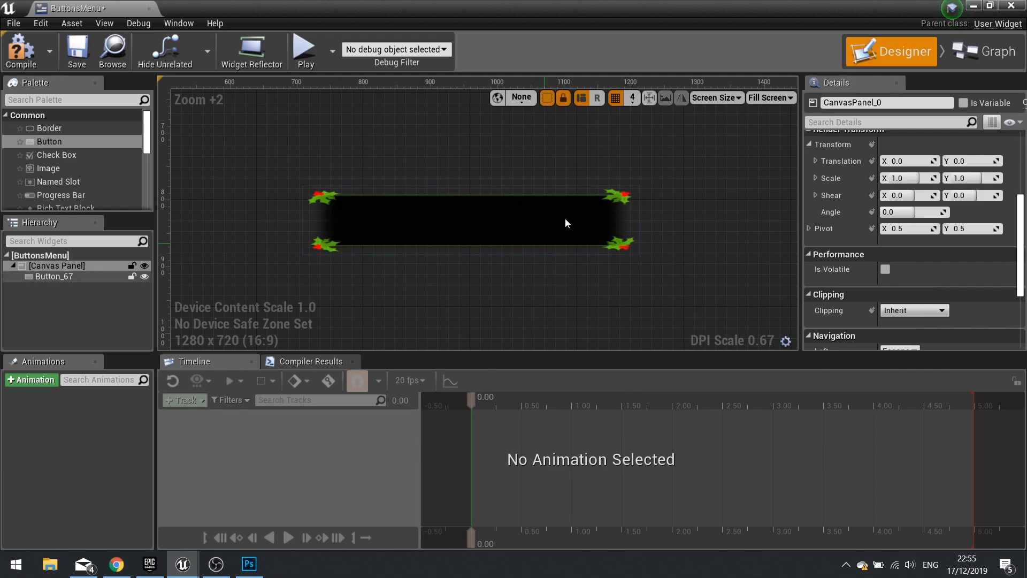
left_click(520, 234)
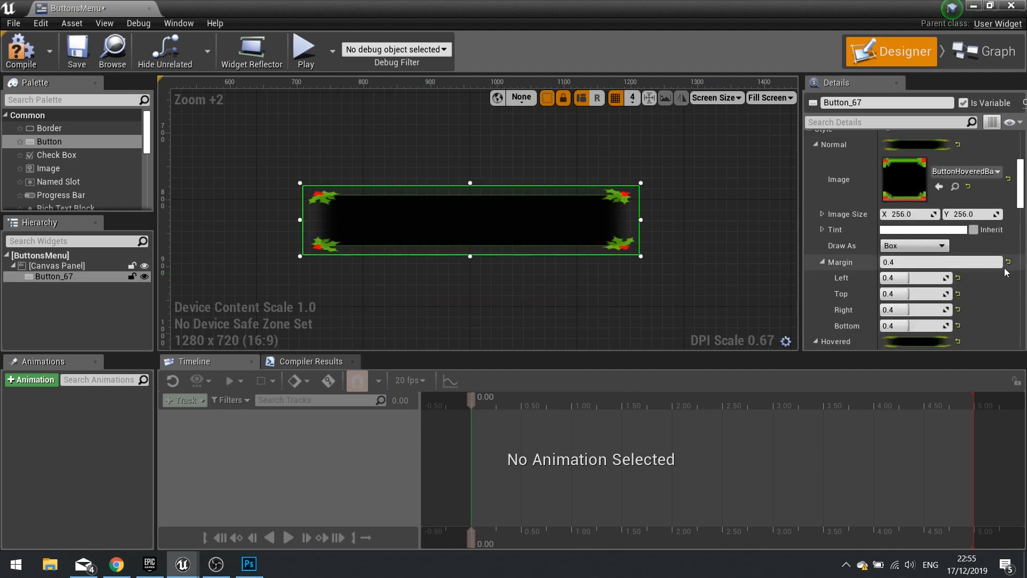
left_click(966, 172)
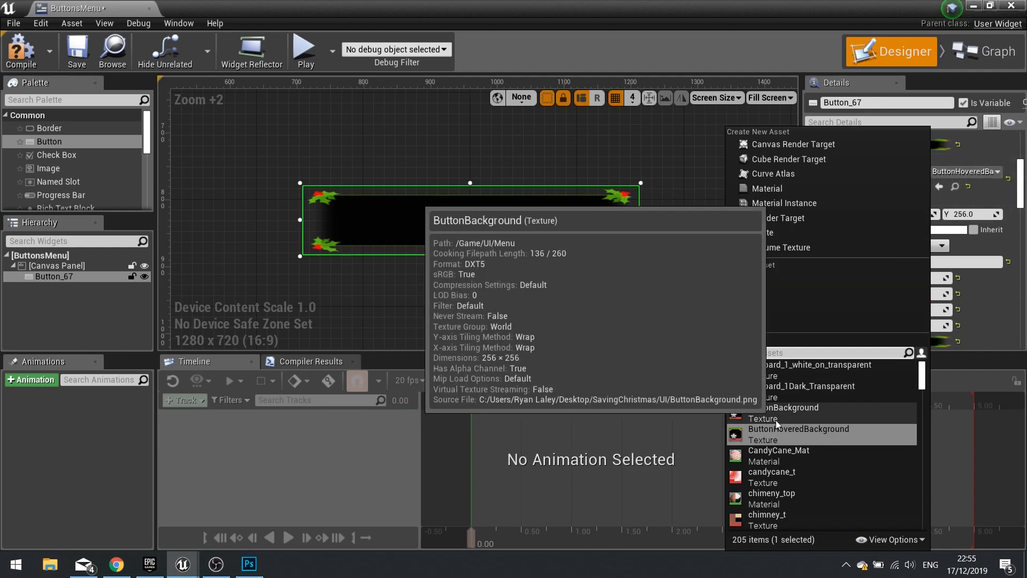
left_click(777, 415)
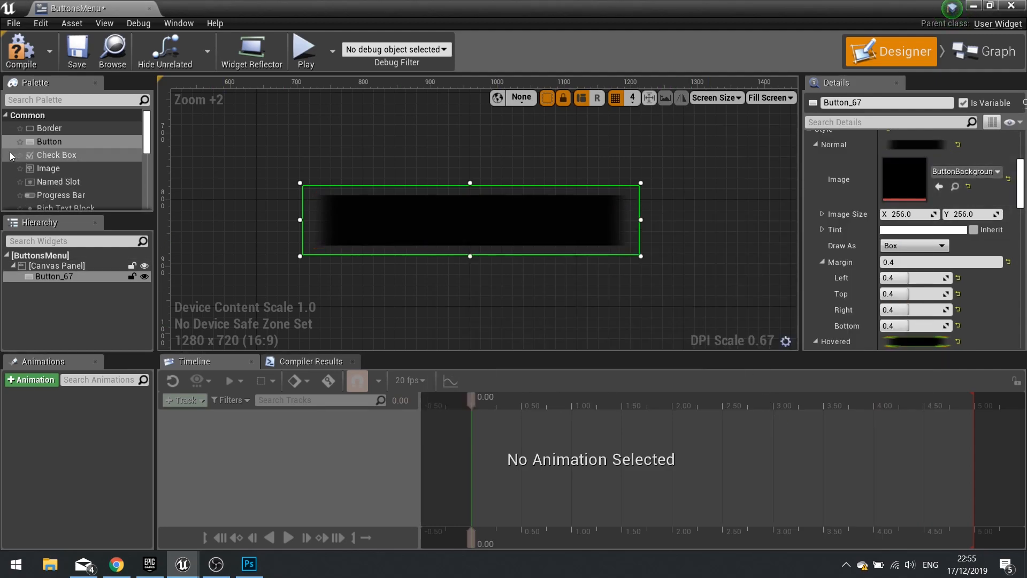
Step: Add a text block inside the button and set its font family to GrinchedRegular_Font
scroll(14, 152, "down", 3)
left_click_drag(41, 151, 58, 274)
left_click(66, 288)
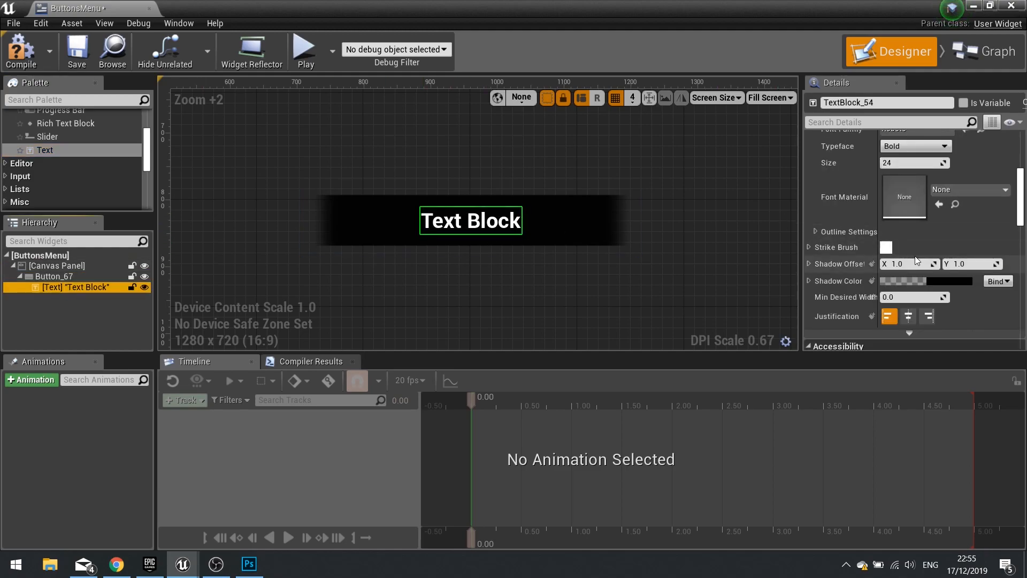
scroll(965, 207, "up", 4)
left_click(910, 234)
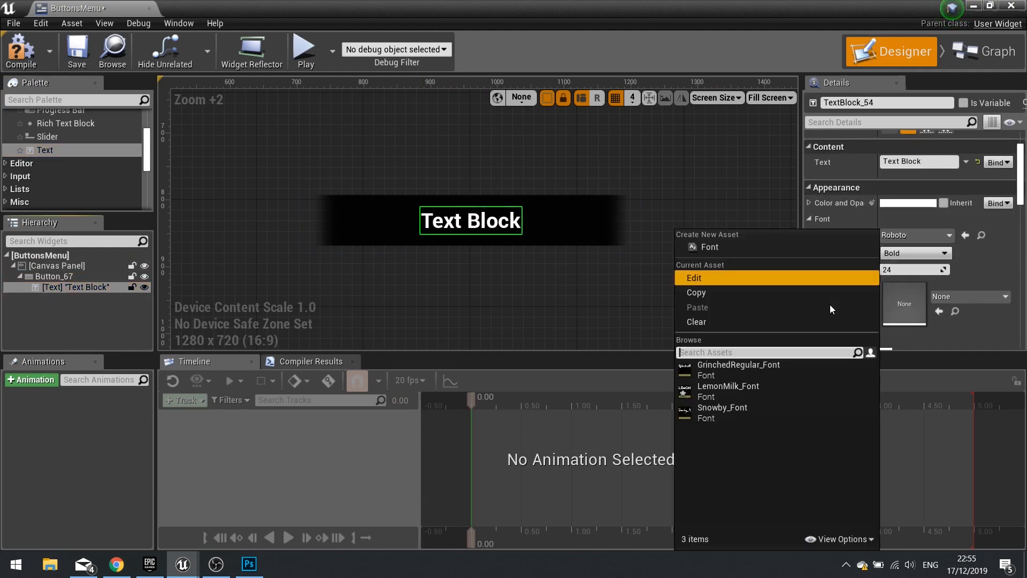
left_click(728, 370)
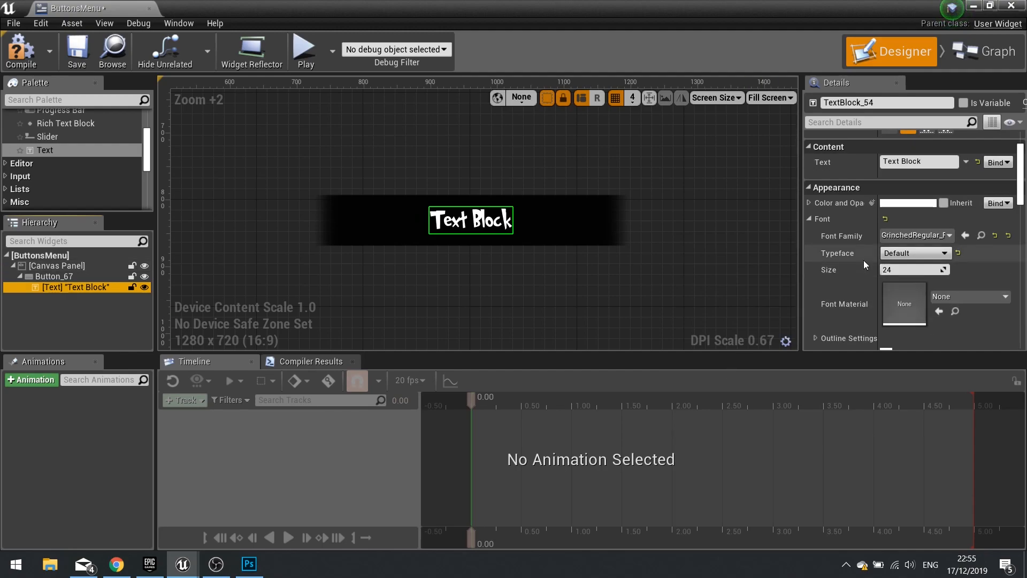
Step: Set the button label's font size to 47 and its text to "Start Game", and compile the widget
left_click(910, 270)
type("32")
left_click_drag(909, 270, 931, 270)
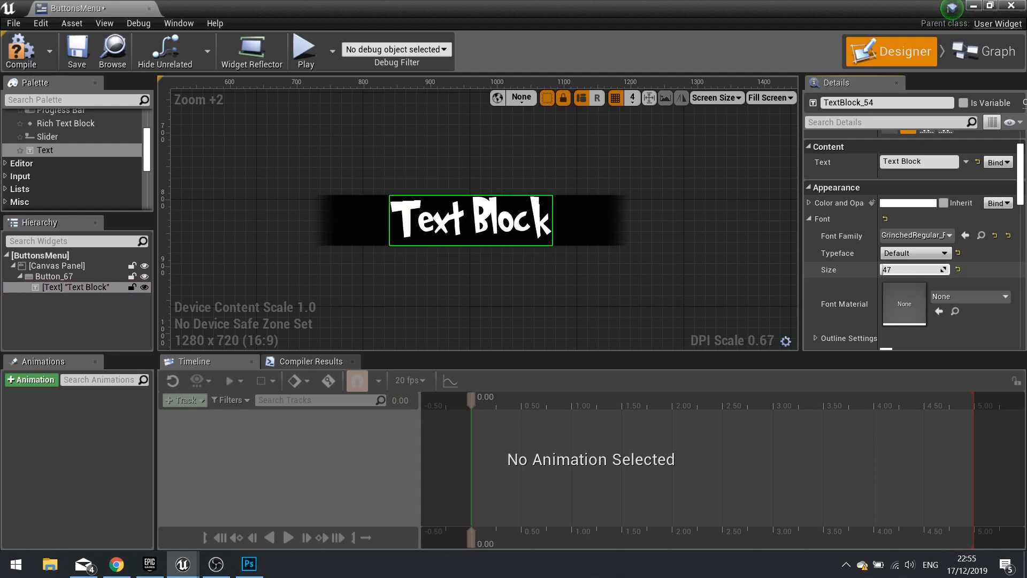
left_click(910, 162)
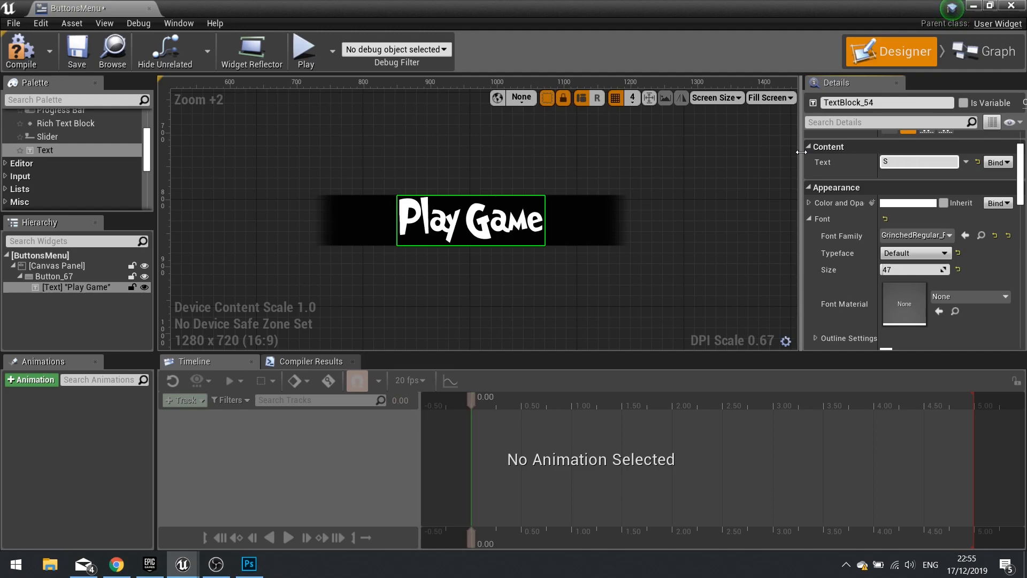
key("Return")
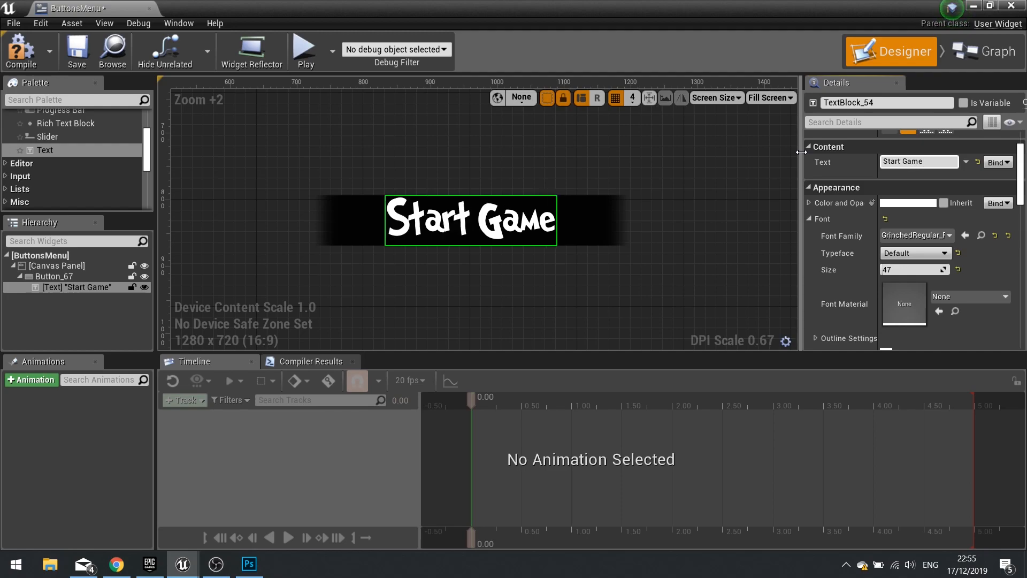
left_click(20, 51)
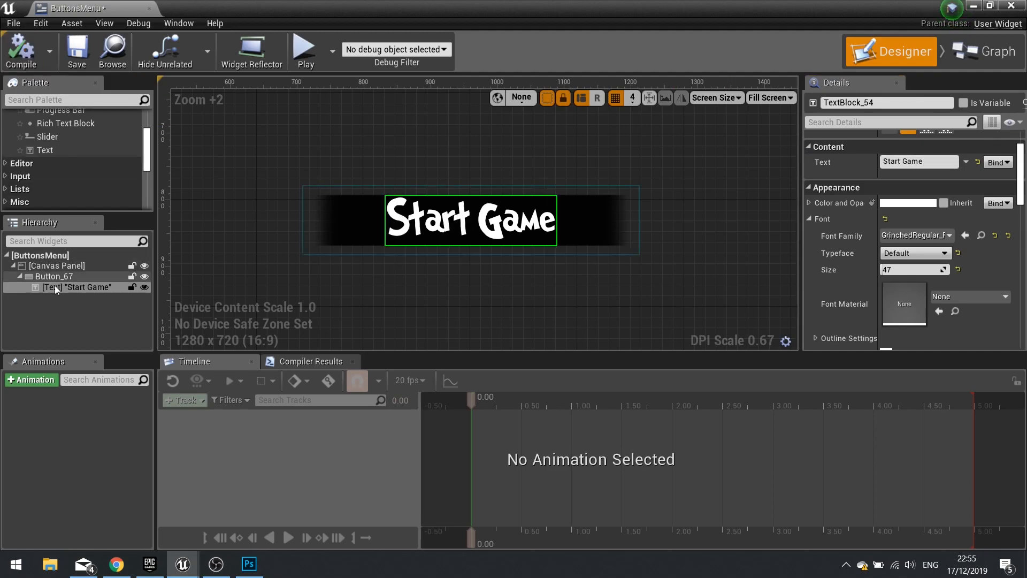
Step: Rename the Start Game button in the widget hierarchy to StartButton
left_click(21, 276)
left_click(44, 276)
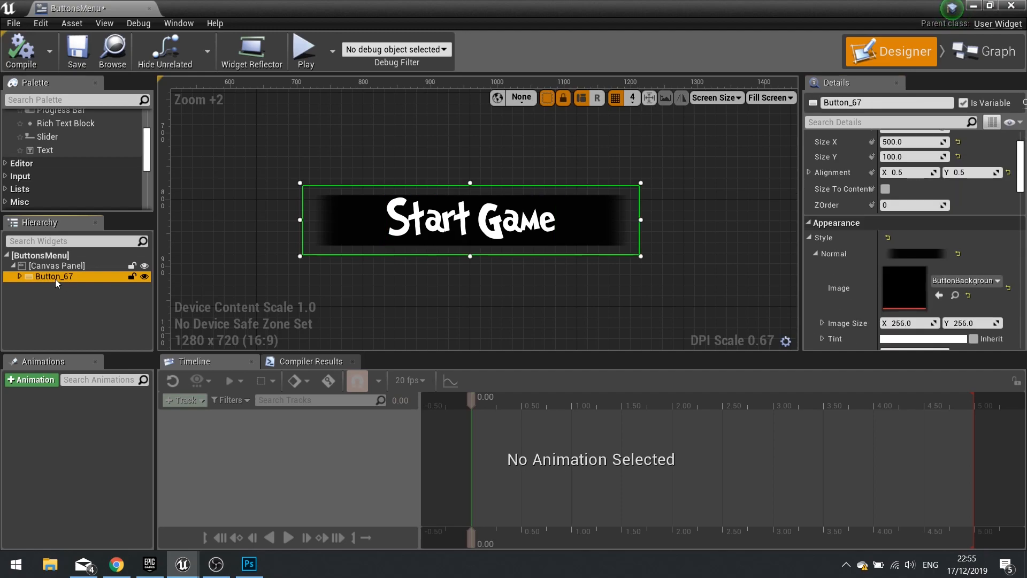
left_click(80, 282)
type("Start")
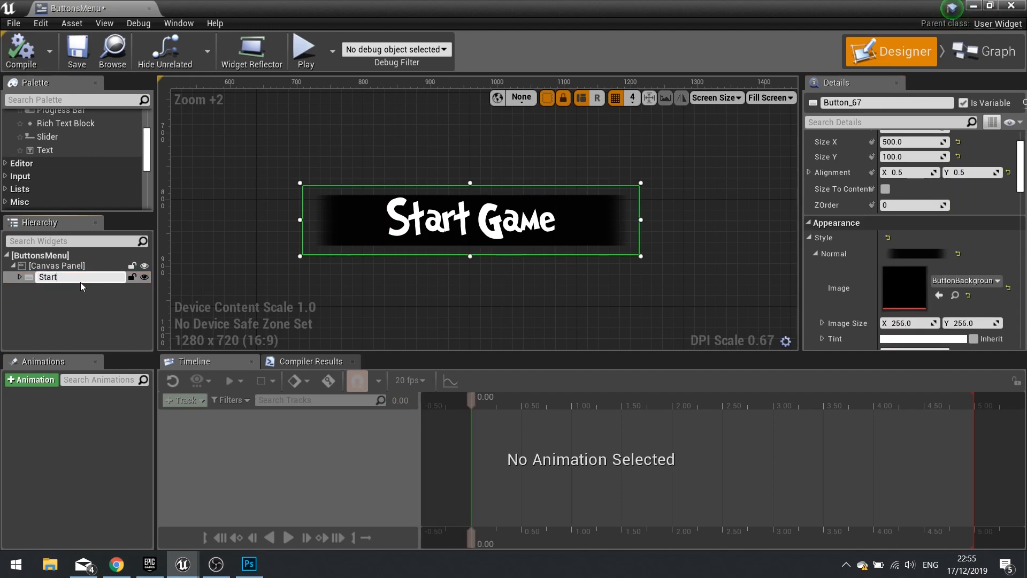
type("Button")
key("Return")
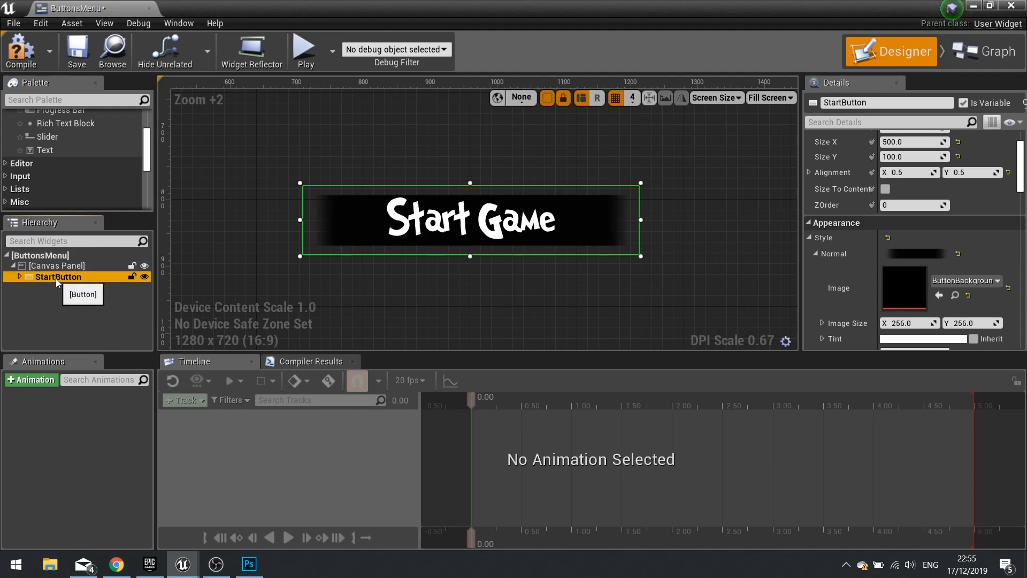
Step: Duplicate StartButton within the canvas panel and rename the copy QuitButton
right_click(55, 278)
left_click(92, 344)
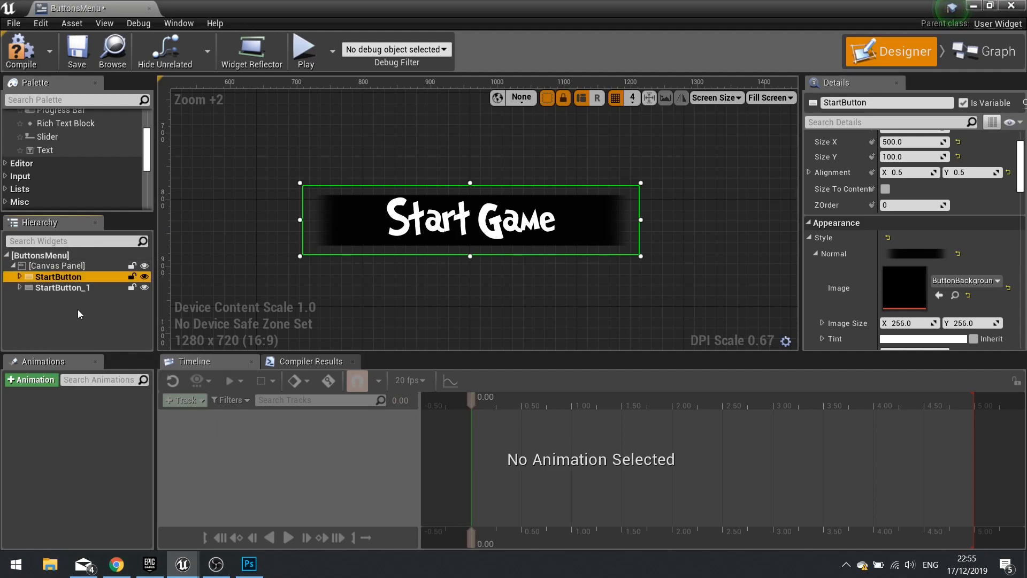
left_click(59, 289)
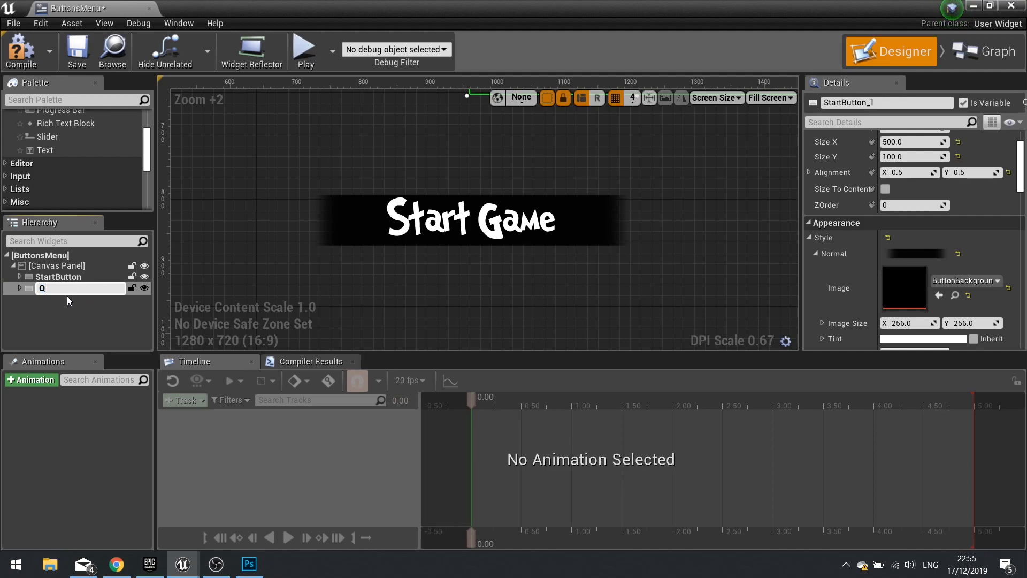
type("QuitButton")
key("Return")
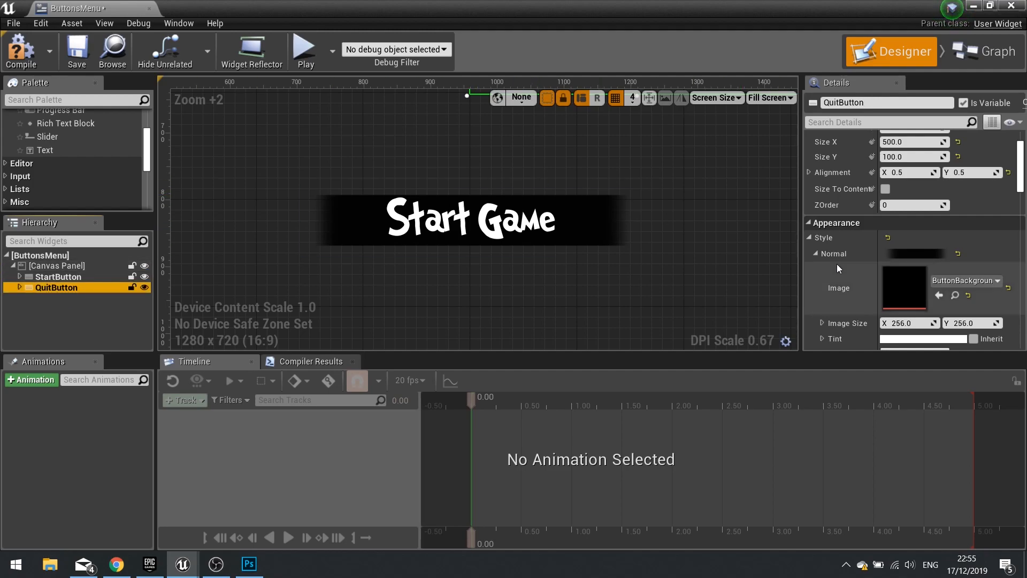
Step: Place QuitButton below StartButton at Position X 0 and Position Y about 421
scroll(839, 268, "up", 3)
left_click_drag(908, 191, 955, 191)
left_click(912, 175)
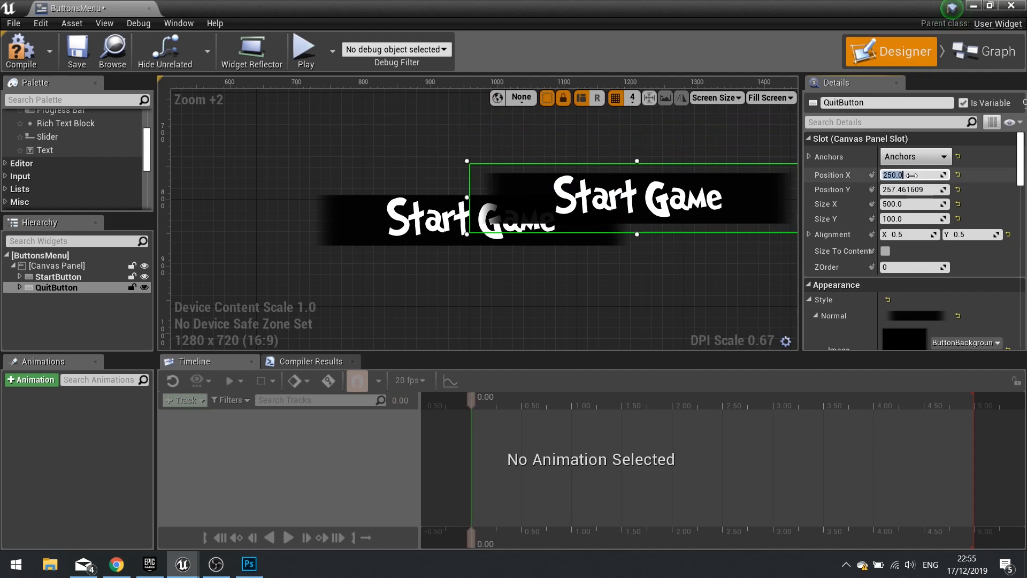
type("0")
key("Return")
left_click(969, 188)
left_click_drag(906, 189, 937, 189)
scroll(667, 247, "down", 2)
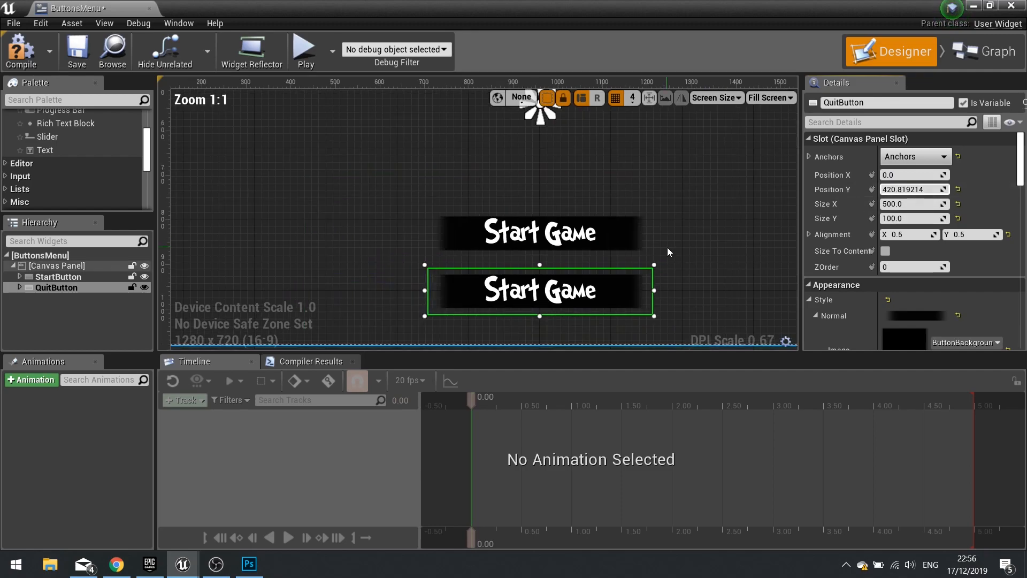
Step: Set QuitButton's Size X to 350
left_click(910, 204)
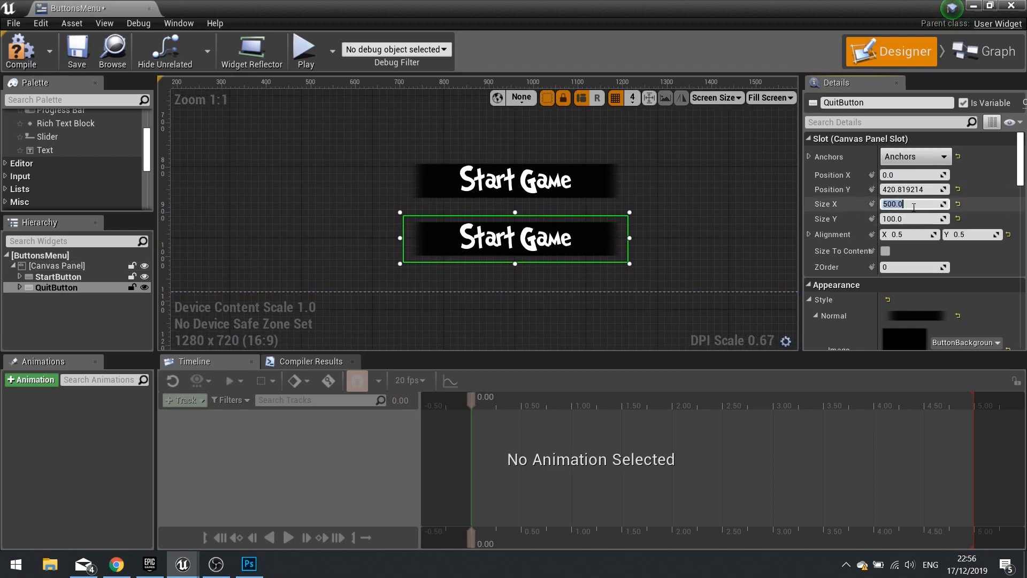
type("350")
key("Return")
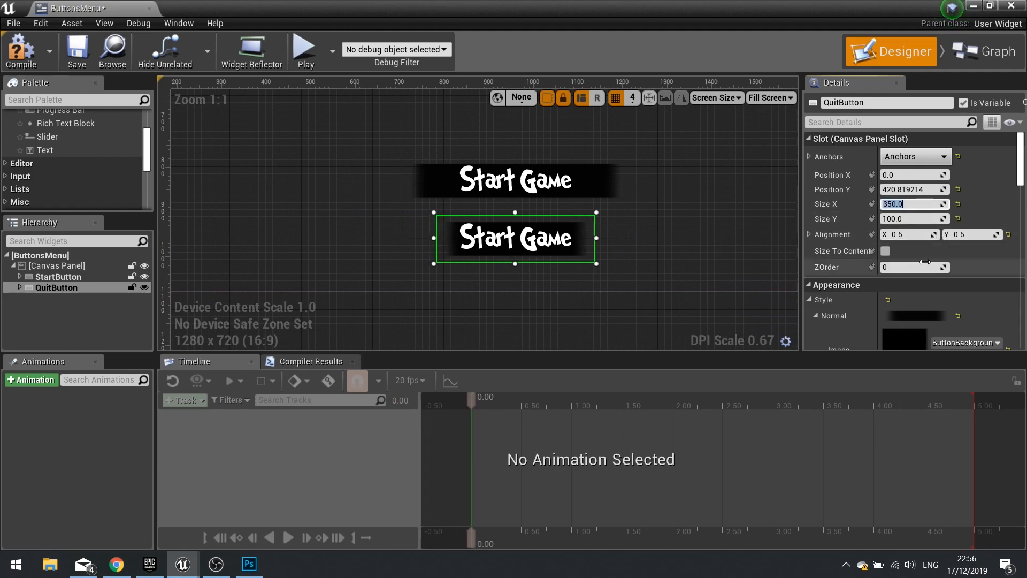
Step: Change the text inside QuitButton to "Quit" and set its font size to 40
scroll(926, 261, "down", 3)
scroll(926, 261, "down", 1)
left_click(20, 287)
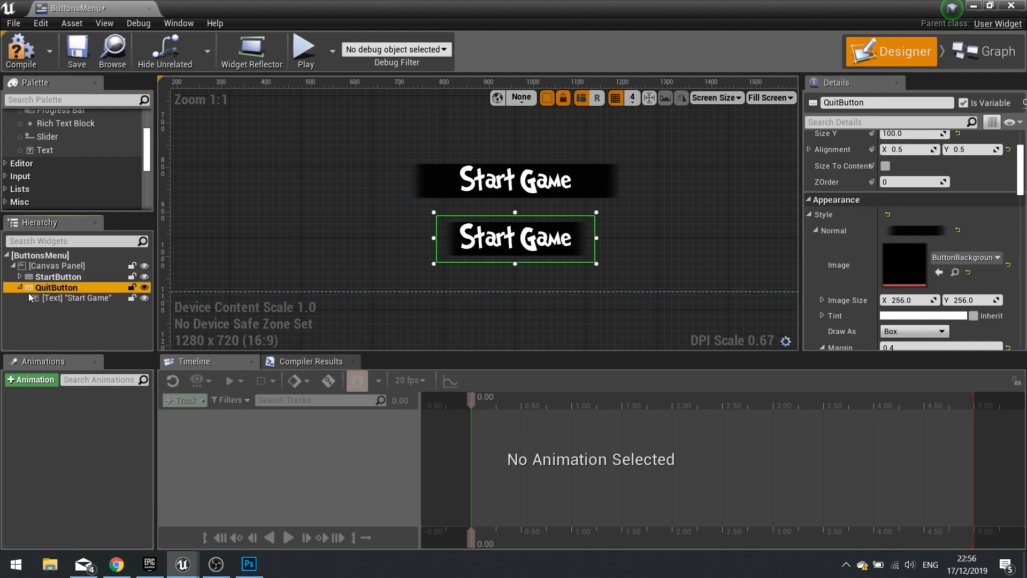
left_click(73, 298)
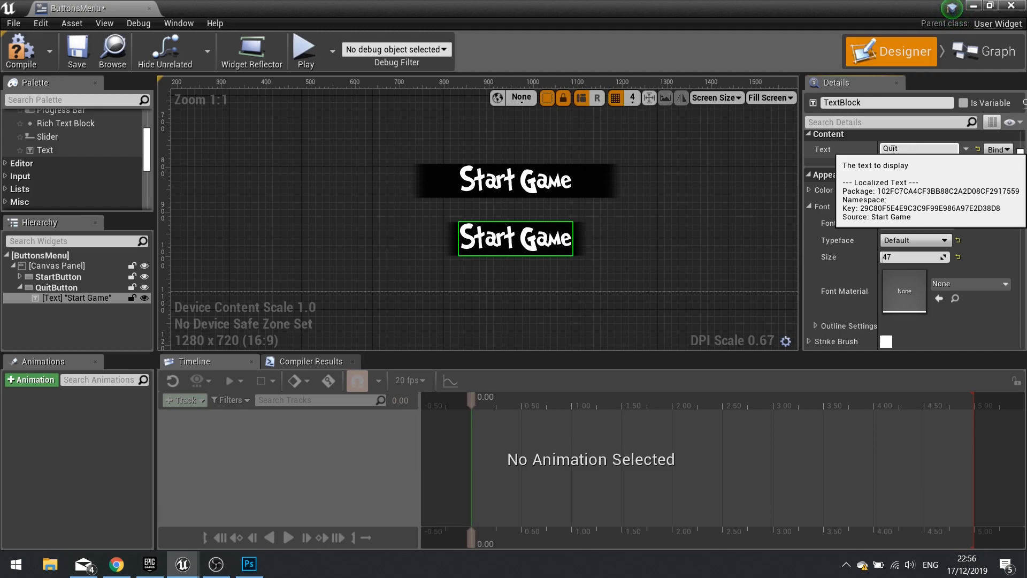
key("Return")
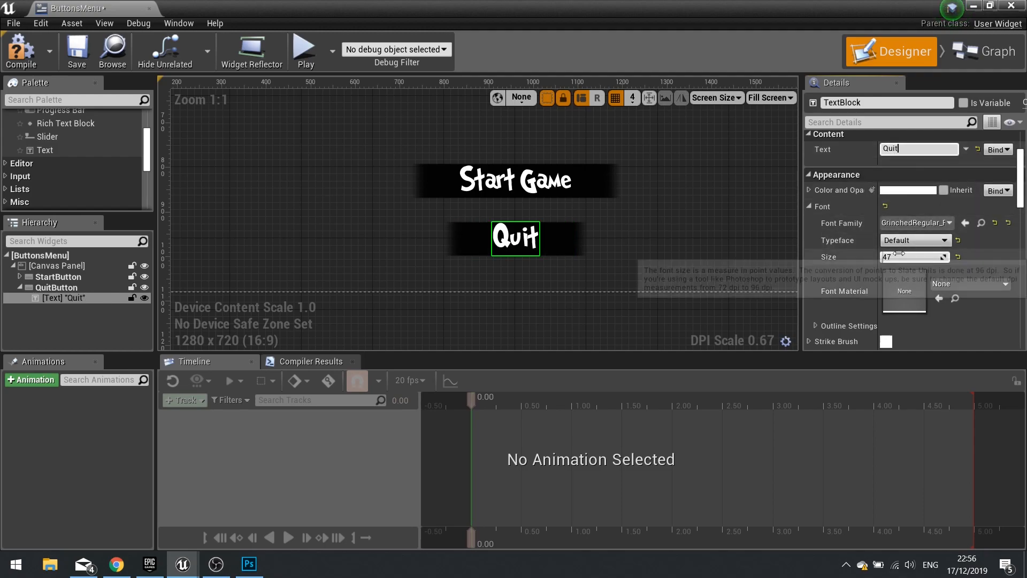
type("40")
key("Return")
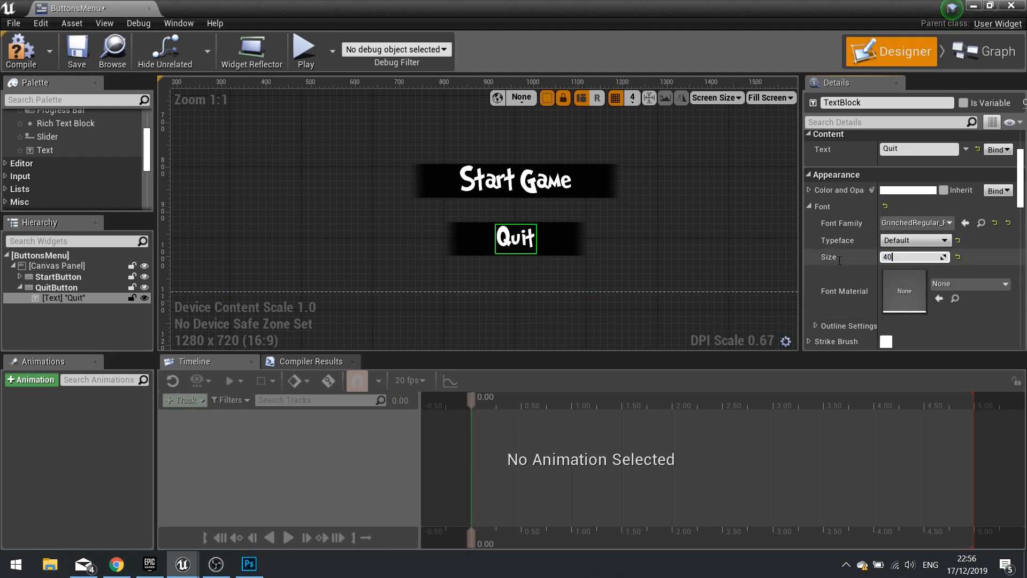
Step: Add an On Clicked event for StartButton to the widget's event graph
left_click(694, 240)
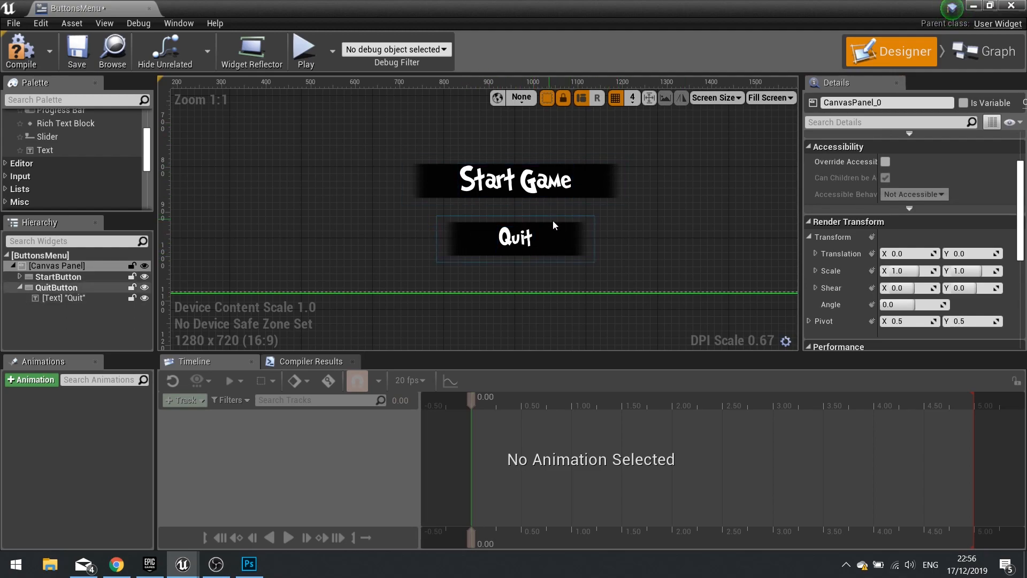
scroll(641, 217, "up", 2)
scroll(641, 217, "down", 8)
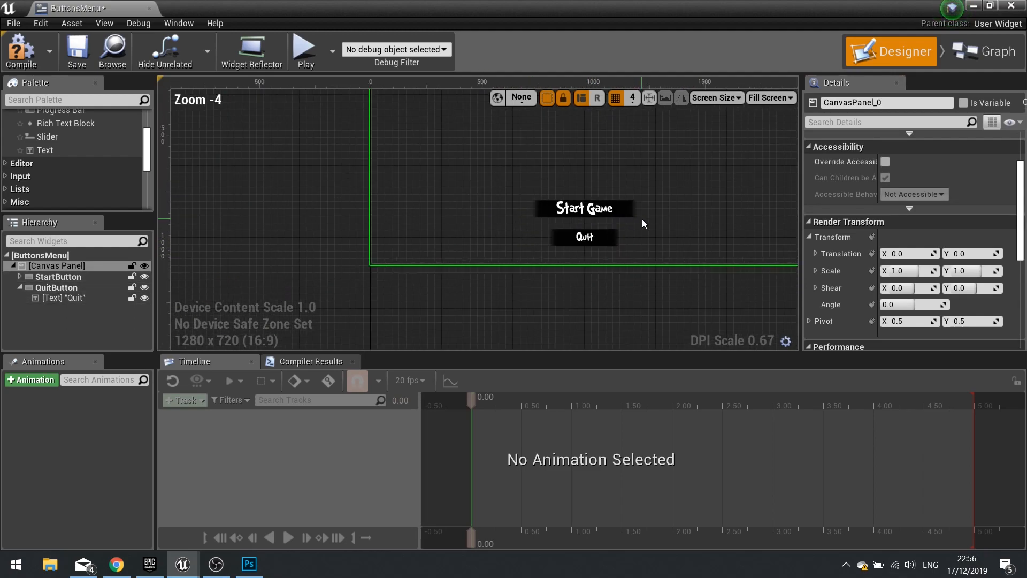
right_click_drag(650, 220, 590, 254)
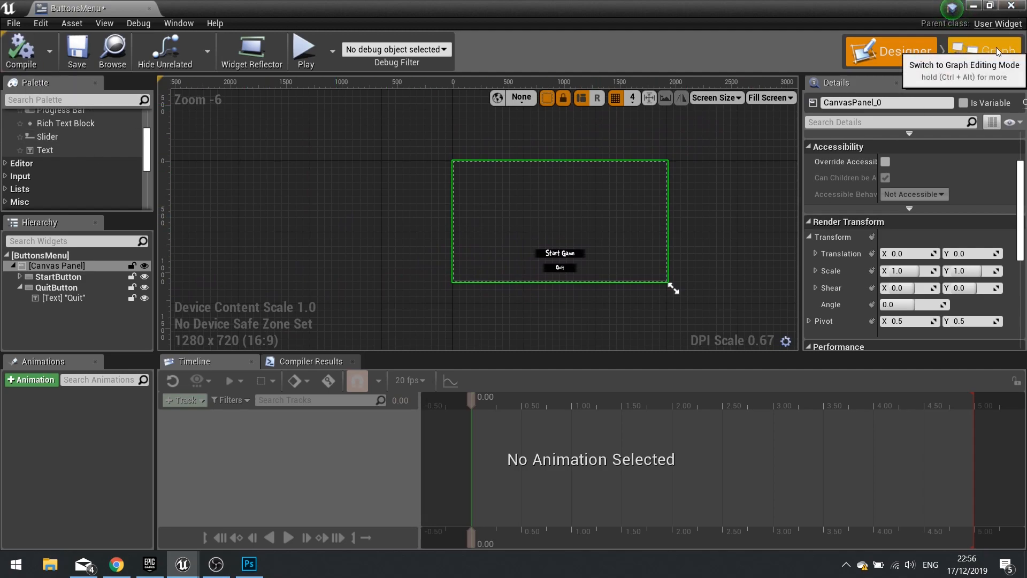
scroll(623, 212, "up", 2)
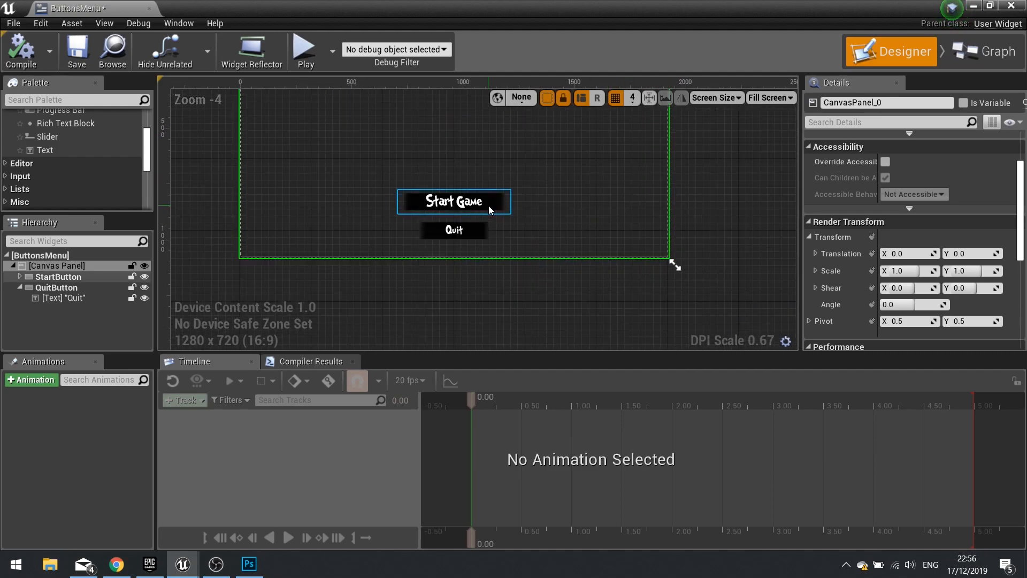
left_click(488, 207)
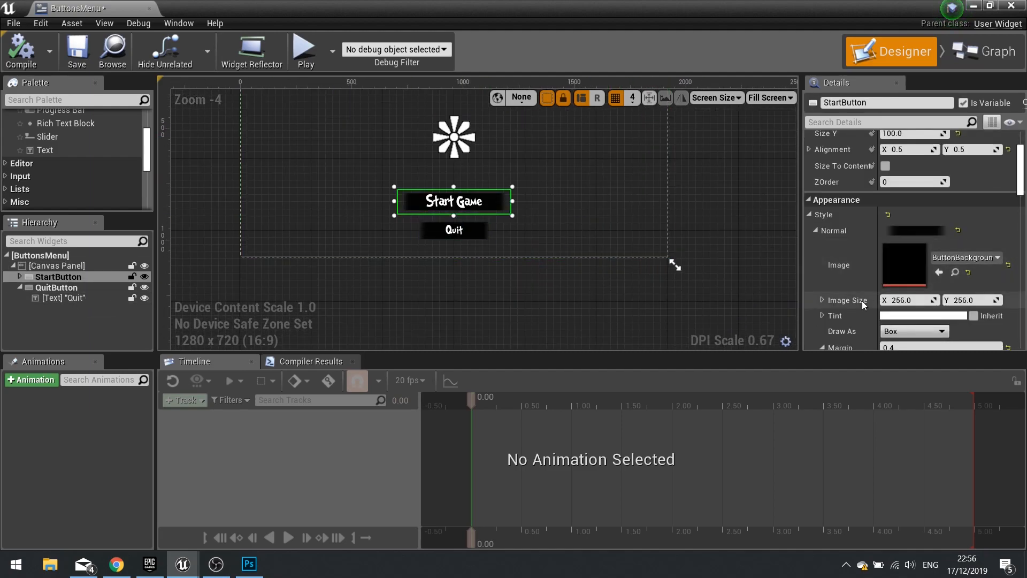
scroll(871, 294, "down", 15)
scroll(878, 291, "down", 3)
left_click(926, 266)
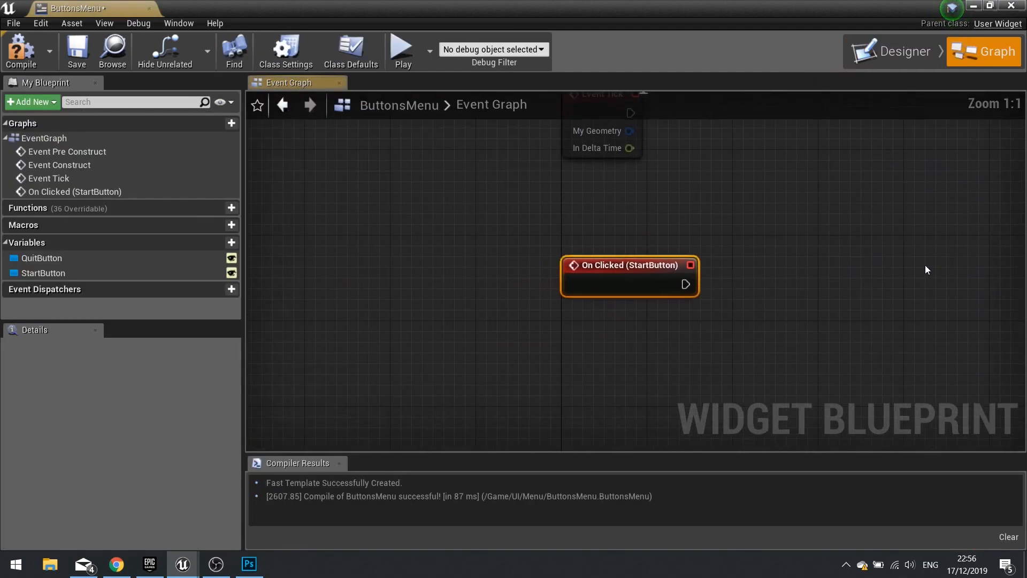
Step: Connect an Open Level node to StartButton's On Clicked event and align it with the event
left_click_drag(624, 236, 644, 236)
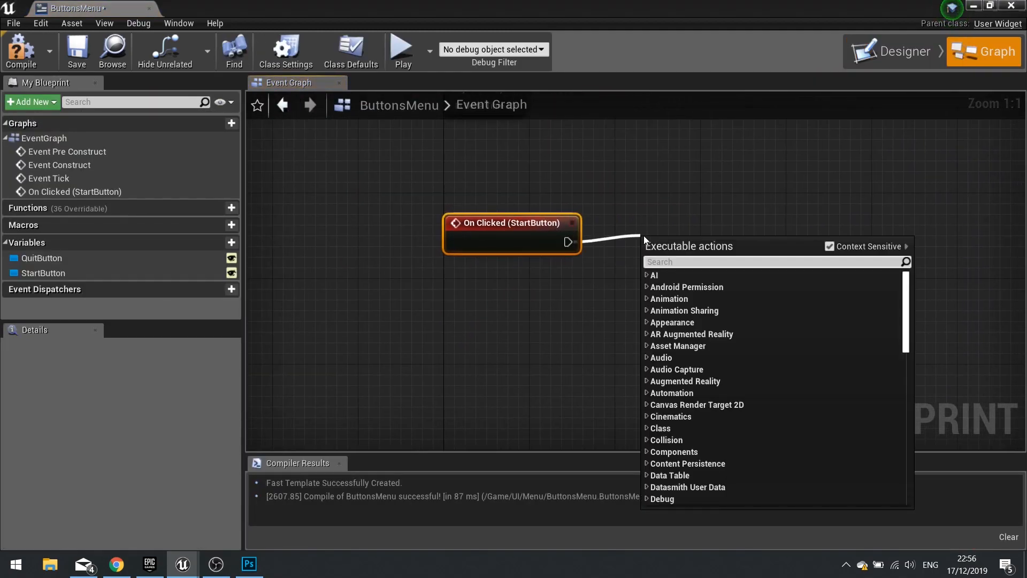
type("open l")
key("Return")
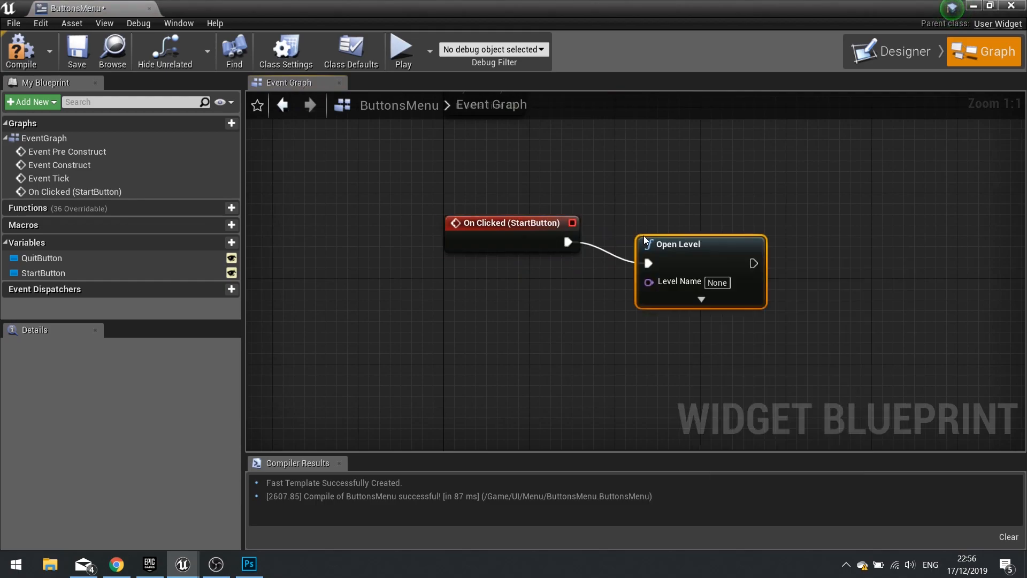
left_click_drag(658, 245, 700, 224)
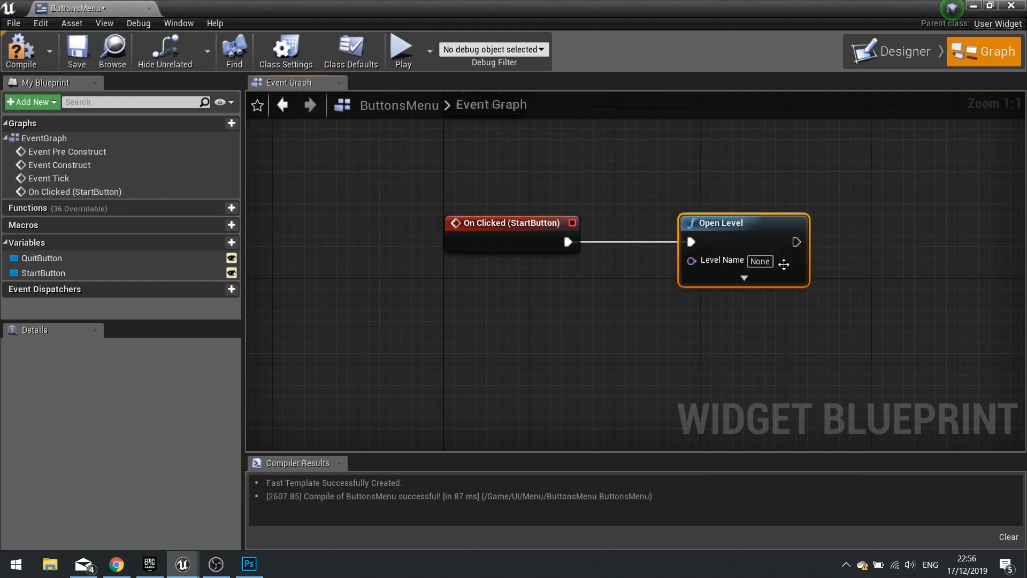
Step: Look up the first level's name in the Maps folder, enter Level1 as Open Level's level name, and compile
left_click_drag(647, 6, 705, 224)
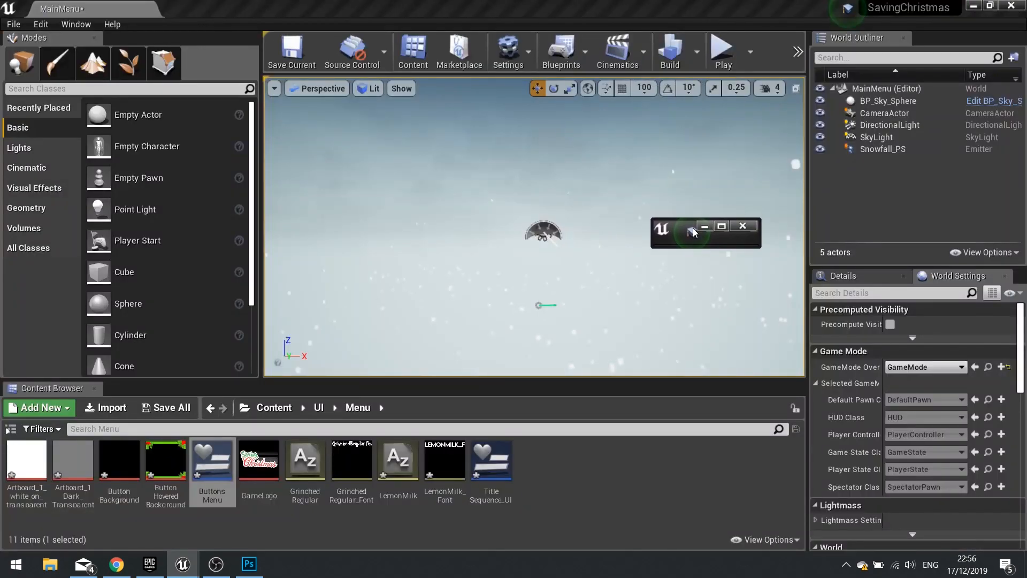
left_click(274, 407)
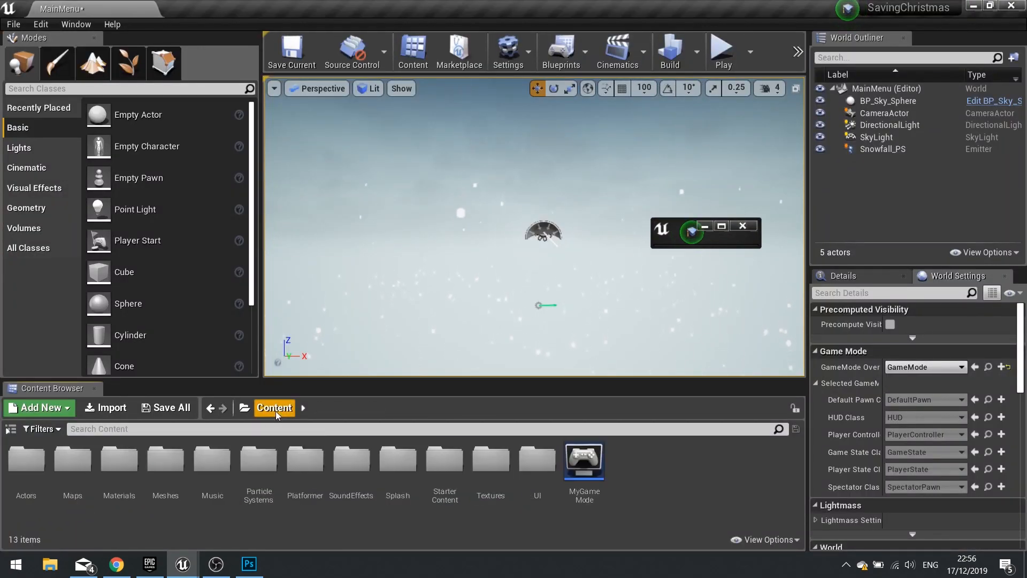
double_click(74, 462)
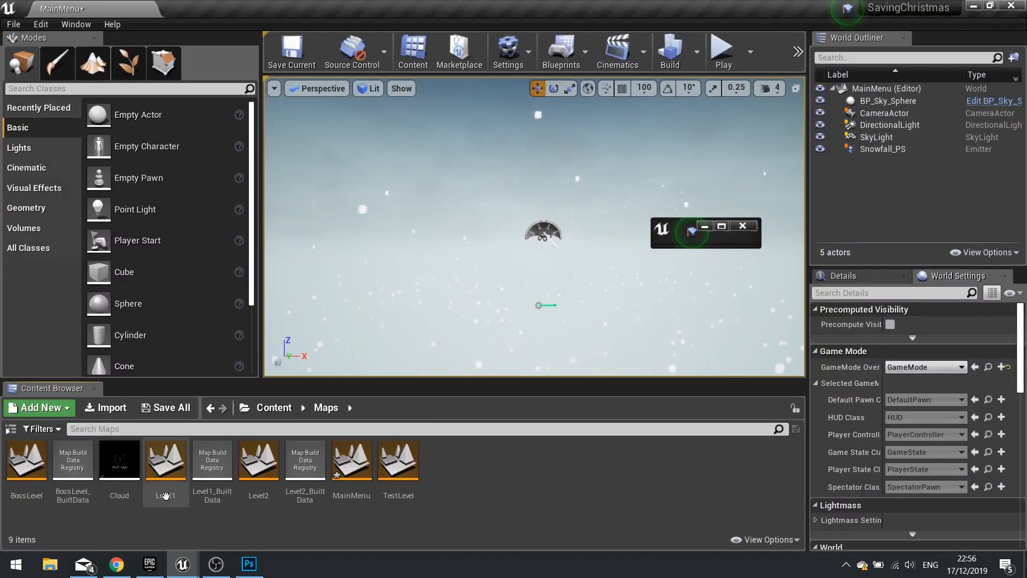
left_click(722, 226)
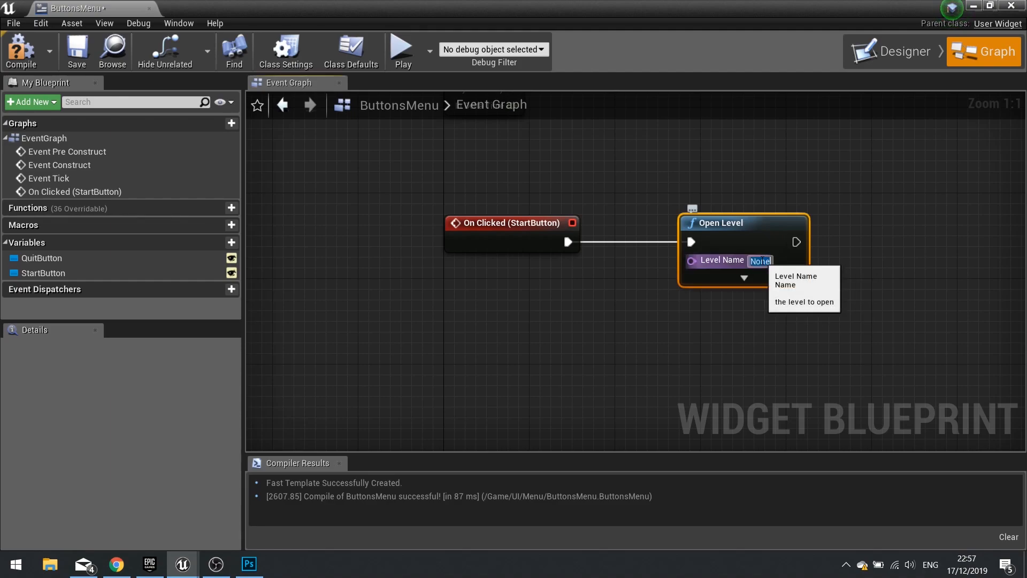
type("Level1")
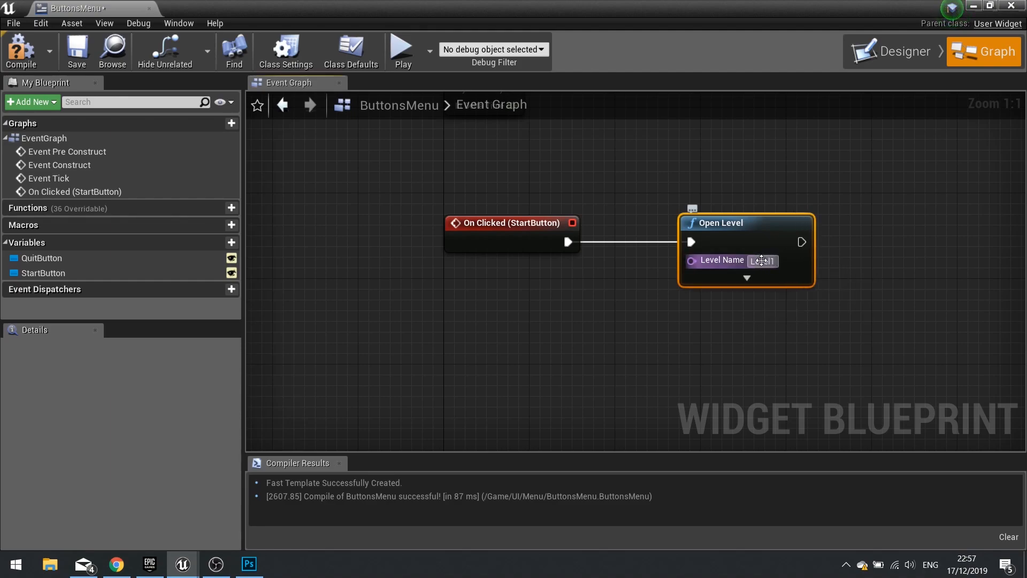
left_click(22, 51)
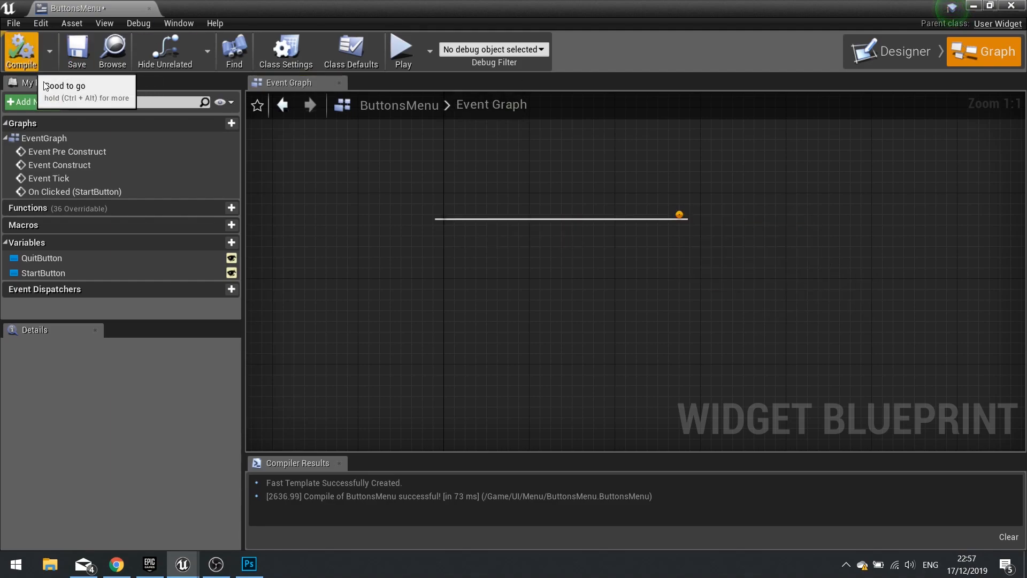
Step: Add an On Clicked event for QuitButton and connect it to a Quit Game node
left_click(44, 261)
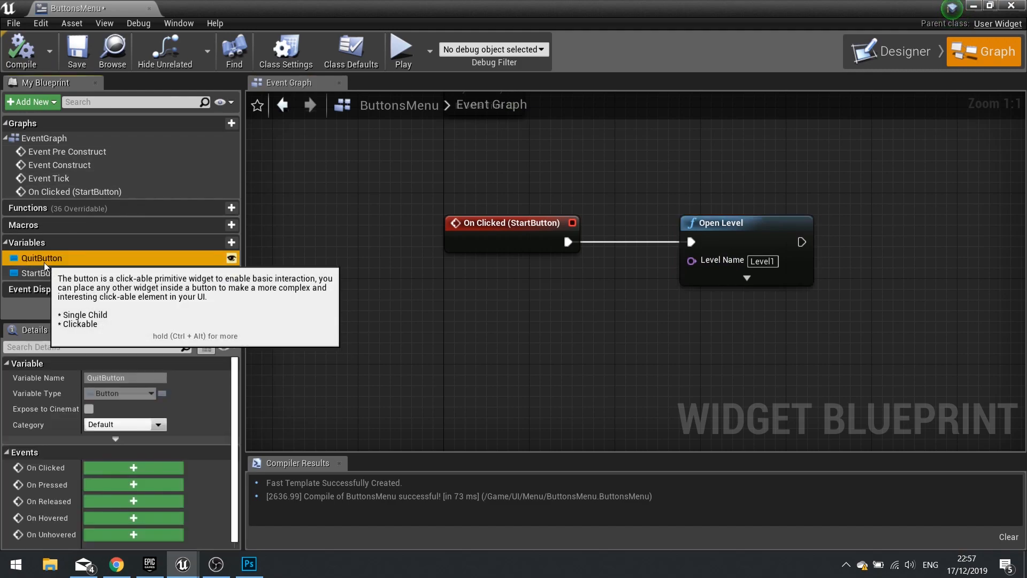
left_click(118, 467)
left_click_drag(689, 279, 761, 280)
type("quit")
key("Return")
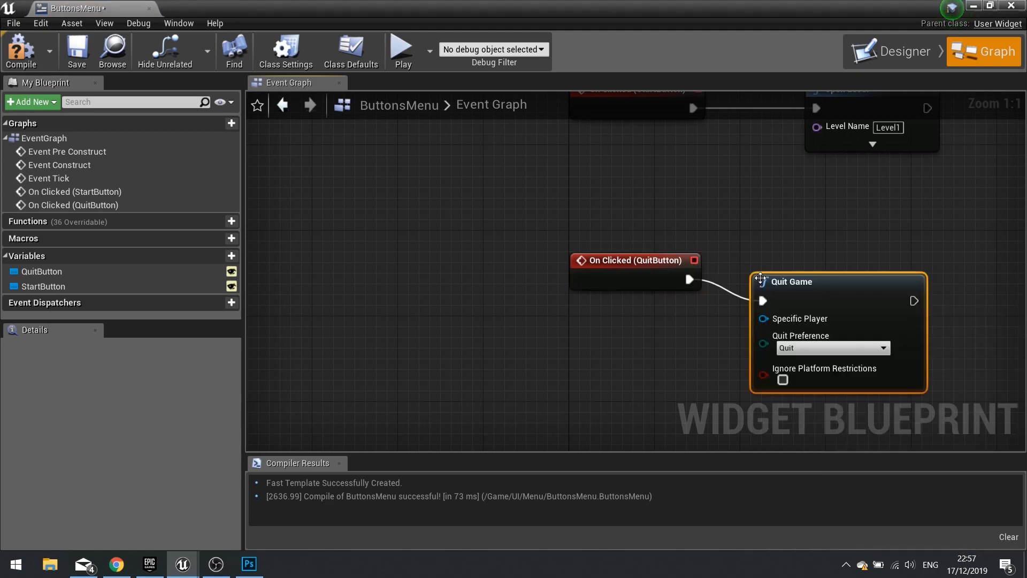
Step: Align the Quit Game node with QuitButton's On Clicked event, and open TitleSequence_UI's event graph from the UI/Menu folder
left_click_drag(776, 293, 818, 271)
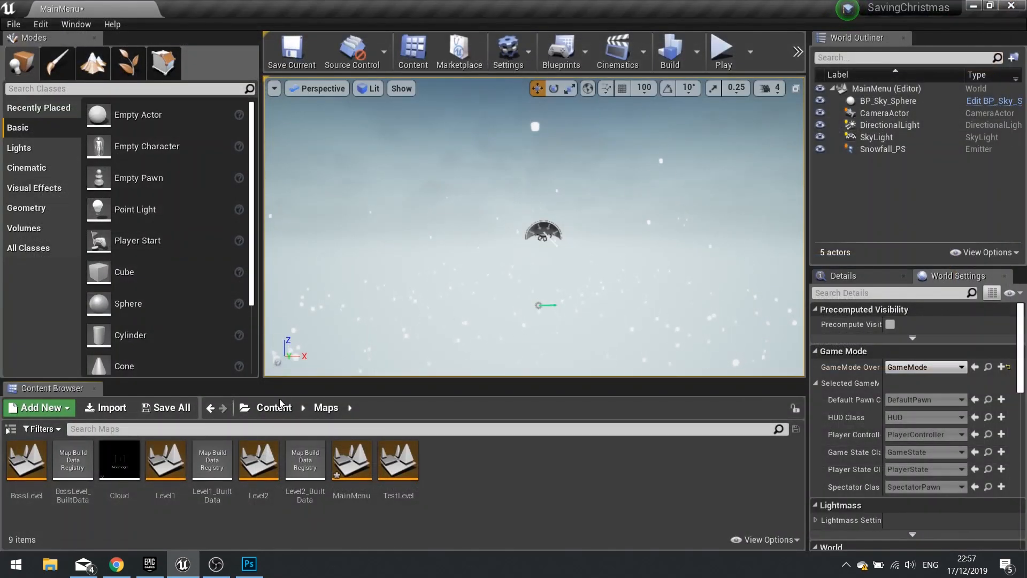
left_click(275, 407)
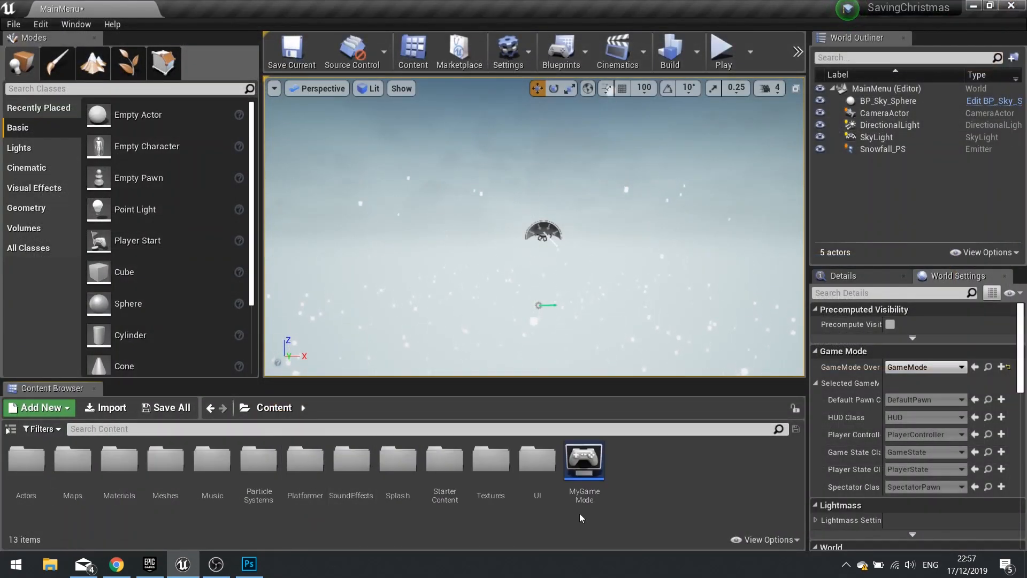
double_click(538, 460)
double_click(26, 460)
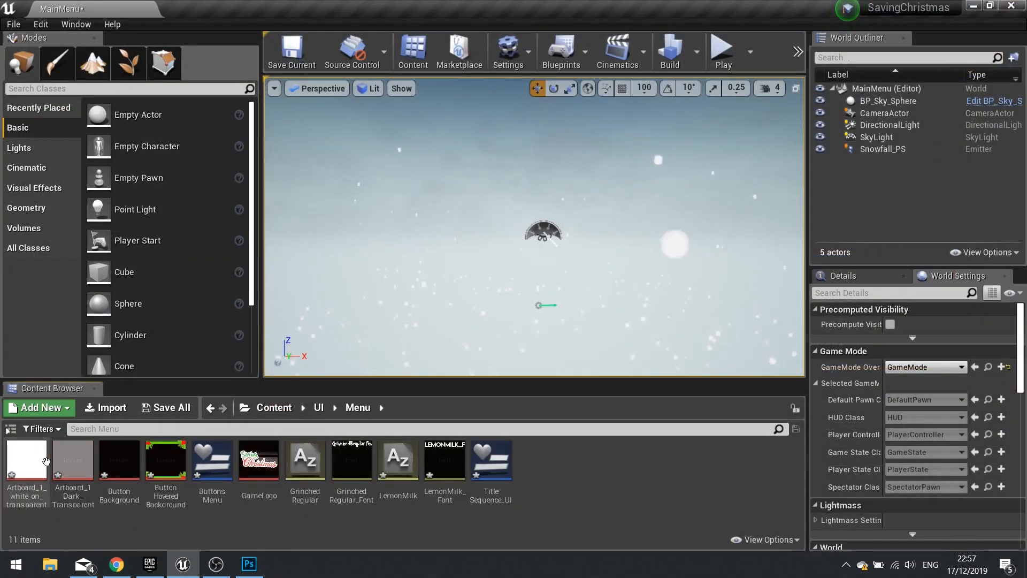
double_click(491, 471)
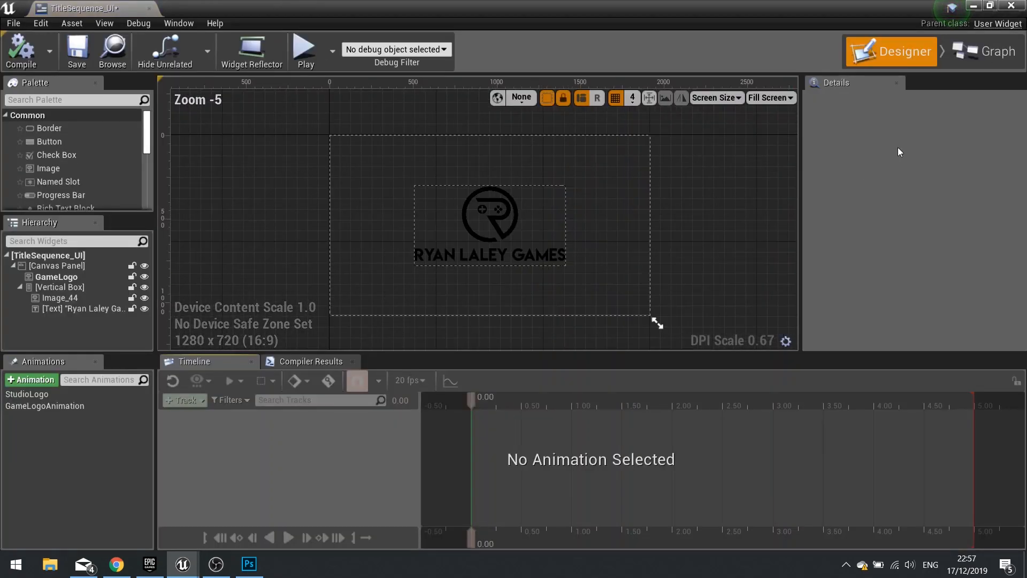
left_click(962, 52)
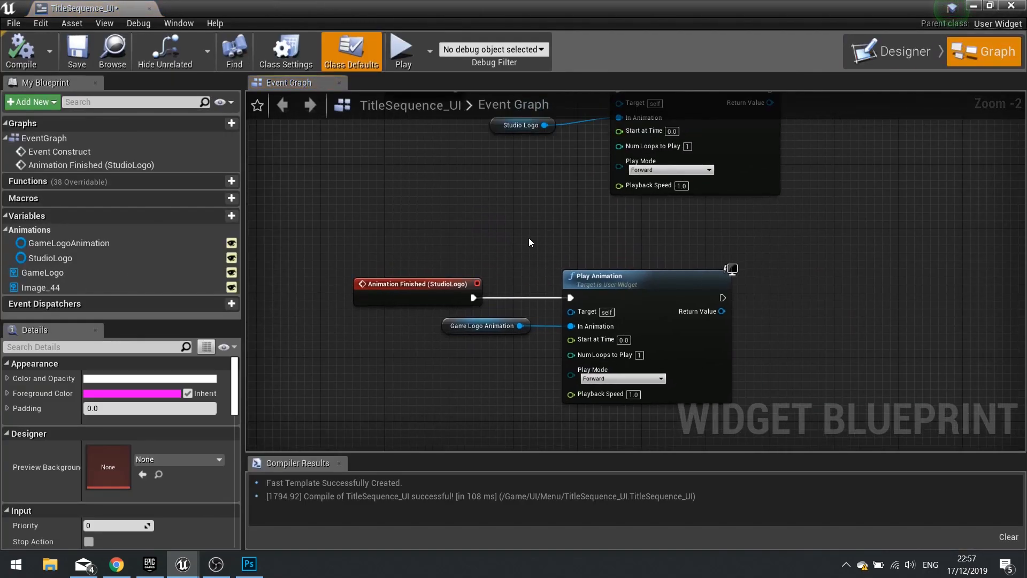
Step: Add an Animation Finished (GameLogoAnimation) event below the StudioLogo animation's event
right_click_drag(530, 244, 438, 109)
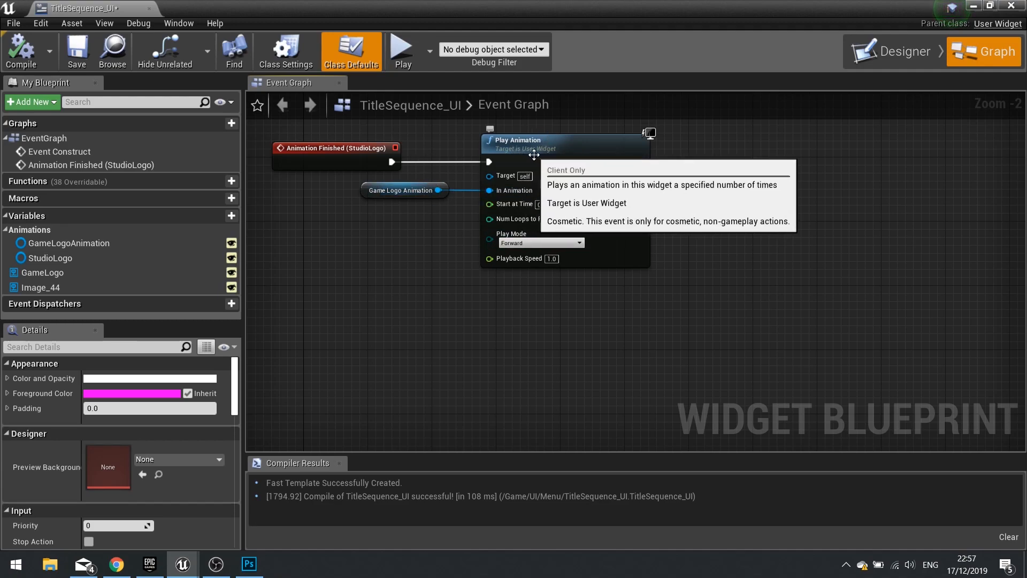
left_click(98, 243)
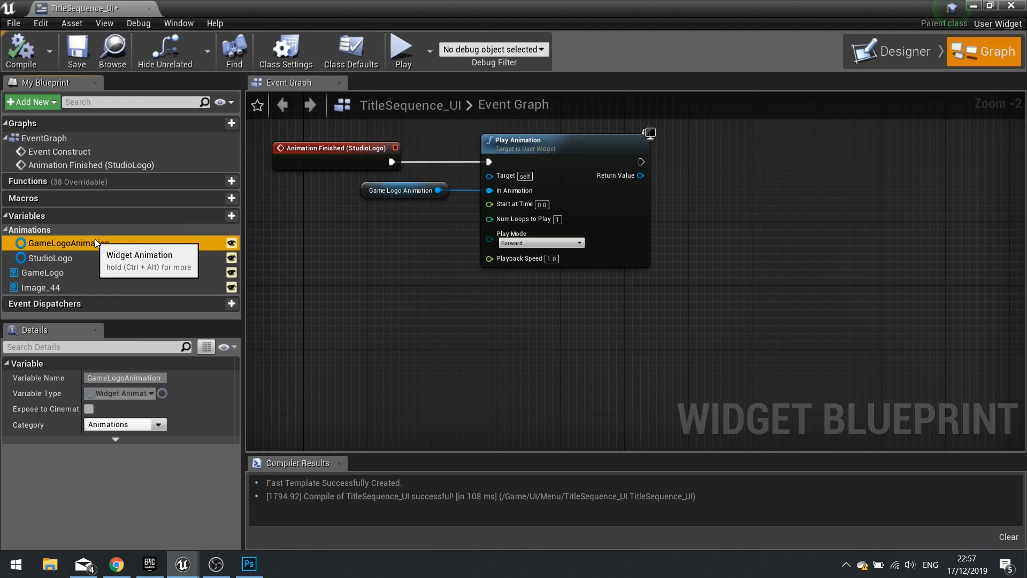
right_click_drag(343, 299, 334, 313)
right_click(329, 315)
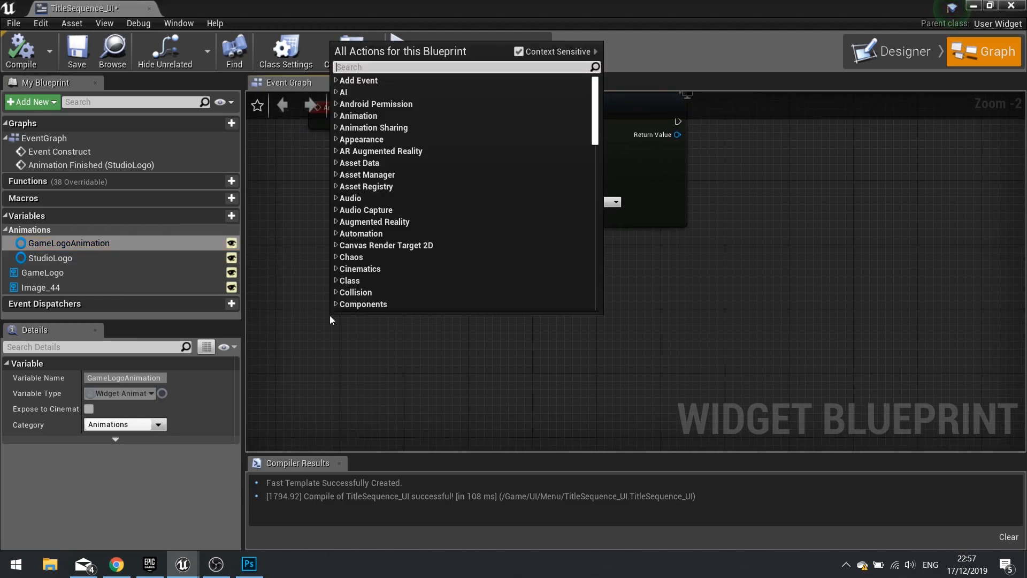
type("finsih")
key("BackSpace")
key("BackSpace")
key("BackSpace")
type("ishe")
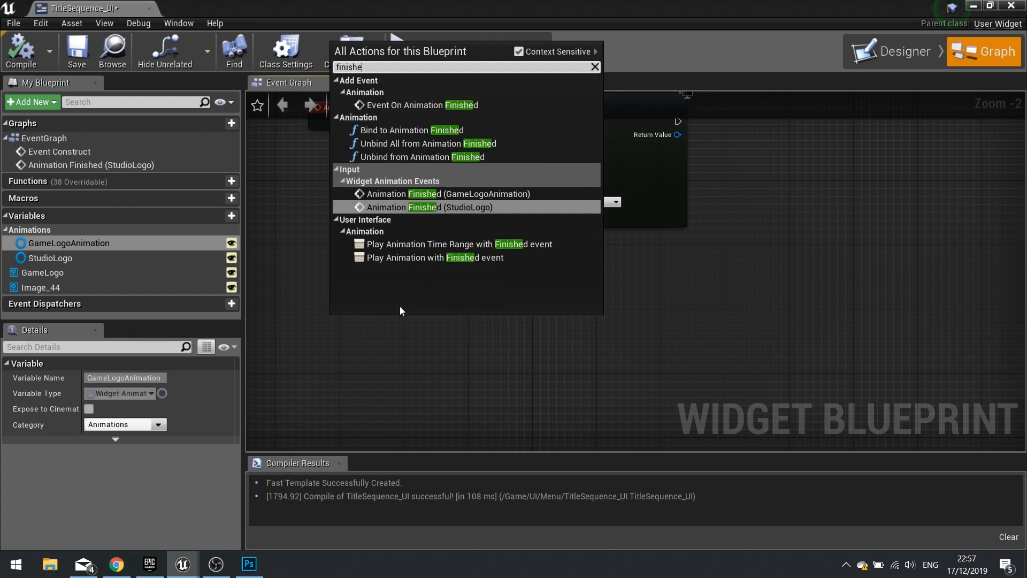
left_click(506, 194)
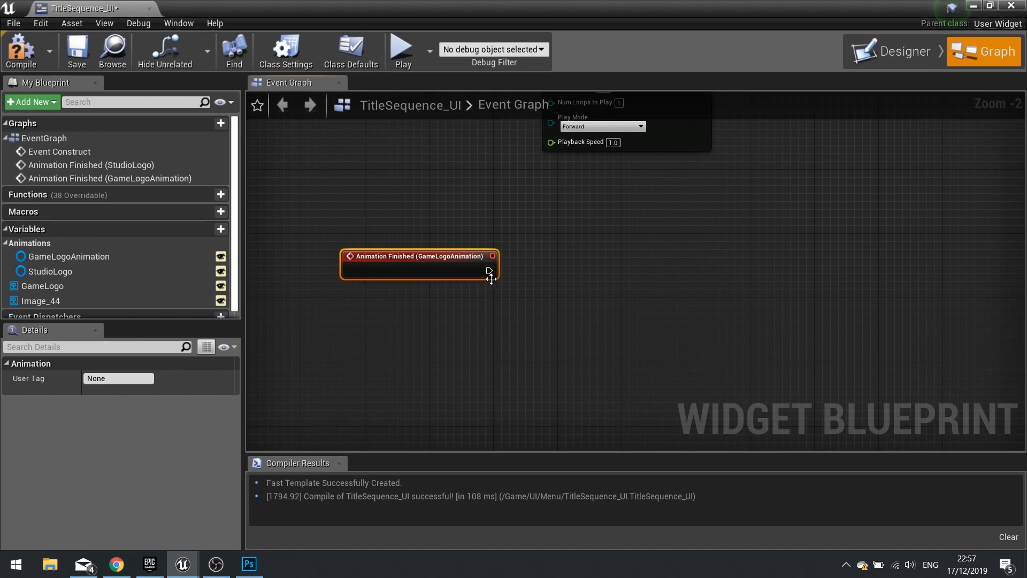
Step: Connect a Delay node to the GameLogoAnimation finished event, aligned with it, and set its duration to 2.0
left_click_drag(560, 268, 560, 268)
type("delay")
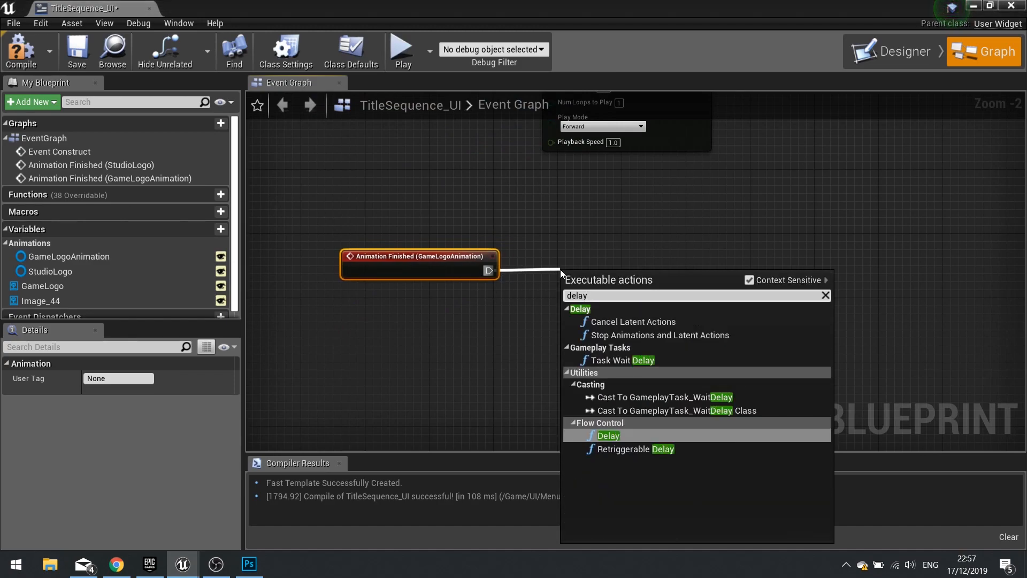
key("Return")
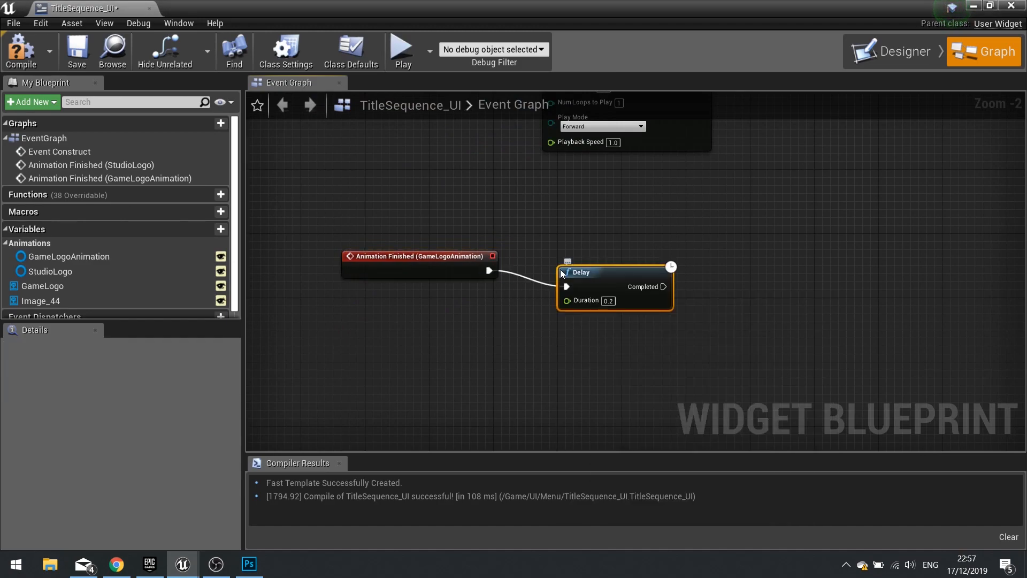
left_click(609, 284)
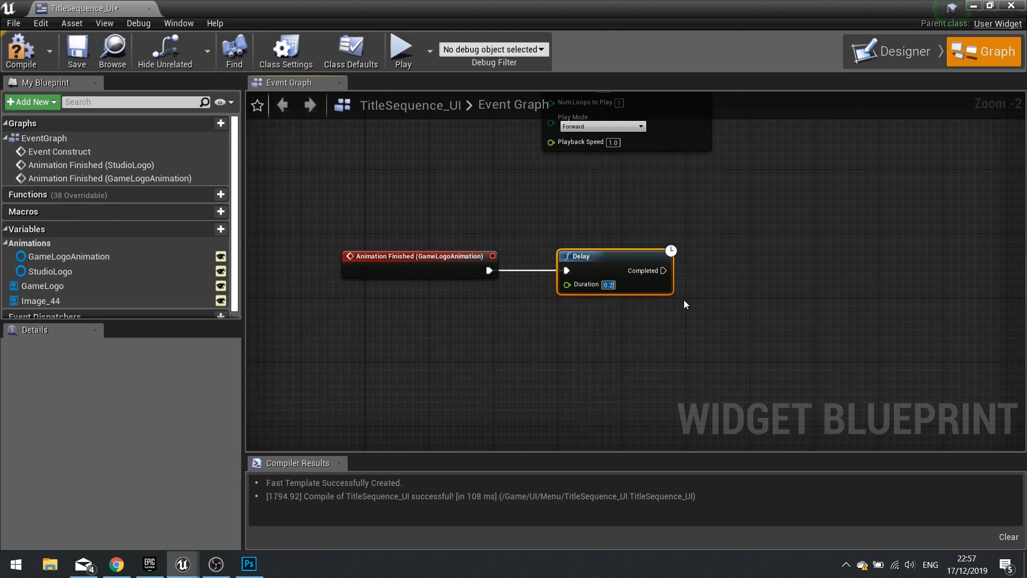
type("2")
key("Return")
Step: Connect a Create Widget node to the Delay's Completed output and set its class to ButtonsMenu
right_click_drag(691, 284, 550, 292)
left_click_drag(549, 278, 550, 278)
type("create widg")
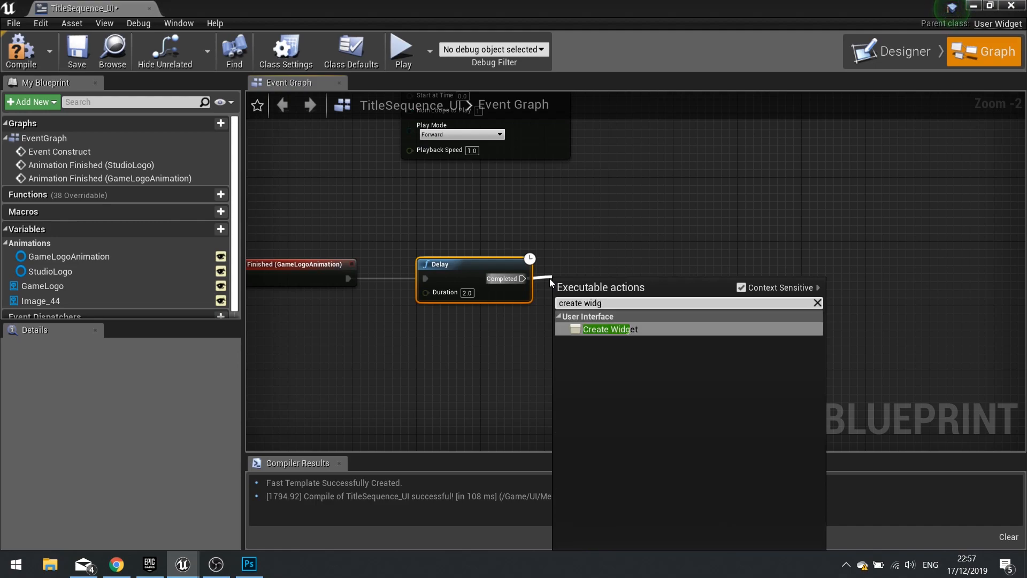
key("Return")
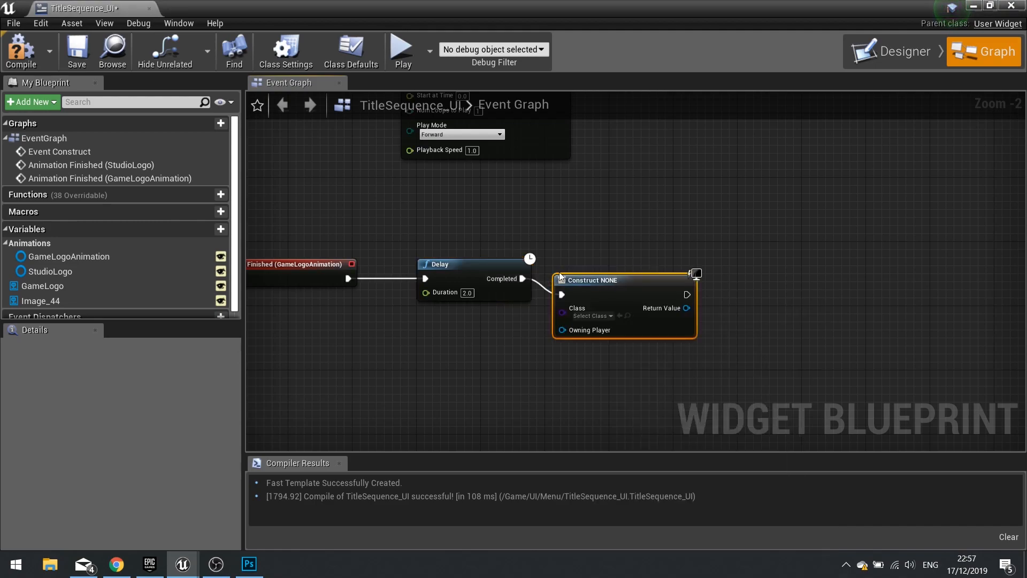
left_click(595, 299)
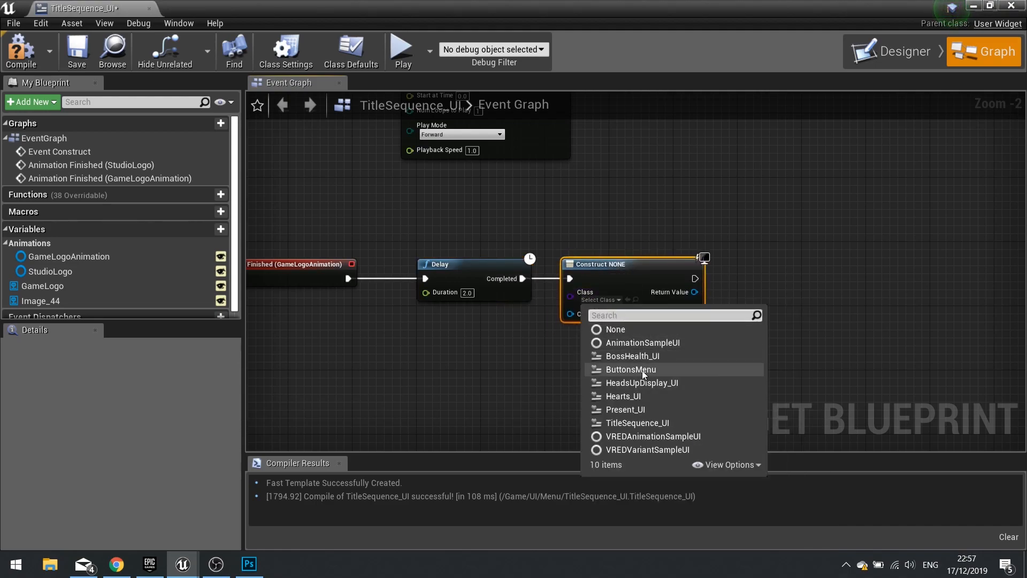
left_click(642, 364)
Step: Add the created ButtonsMenu widget to the viewport with an Add to Viewport node and compile the blueprint
right_click_drag(706, 309, 543, 302)
left_click_drag(536, 298, 632, 258)
type("add")
left_click(658, 135)
left_click(20, 49)
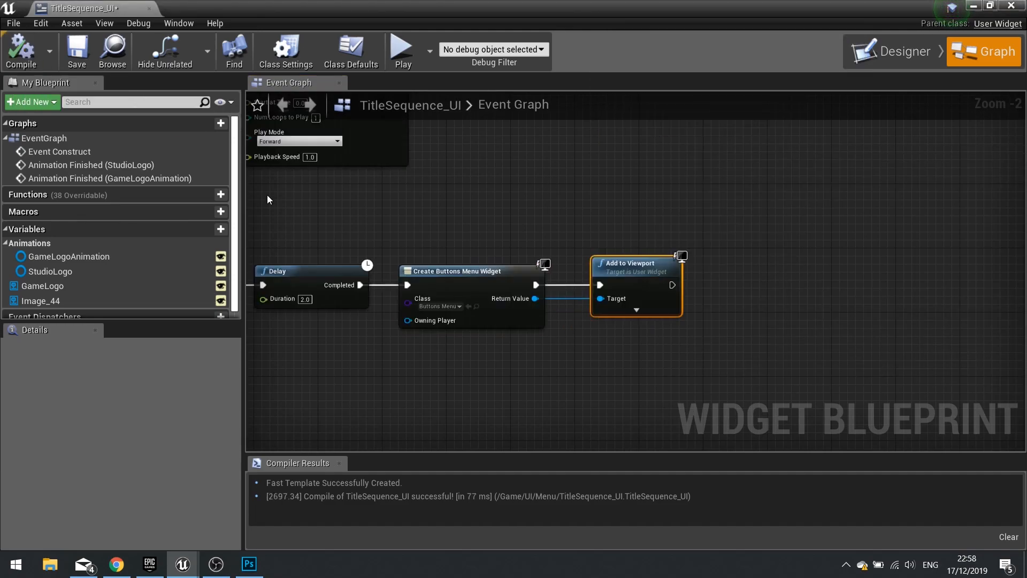
Step: Close the widget editor and playtest the MainMenu level through the logo sequence until the buttons, then stop
left_click(1011, 6)
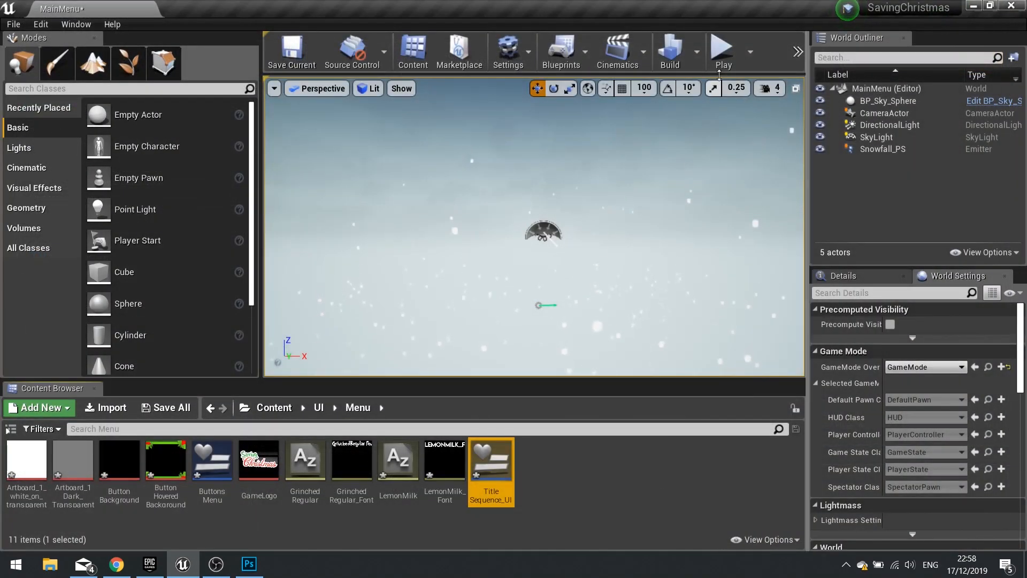
left_click(721, 56)
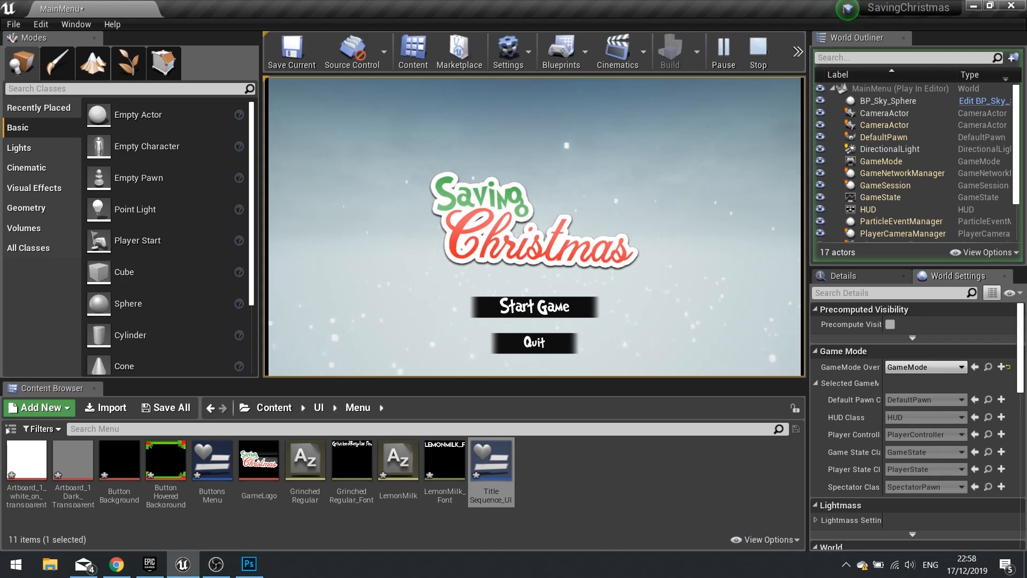
key("Escape")
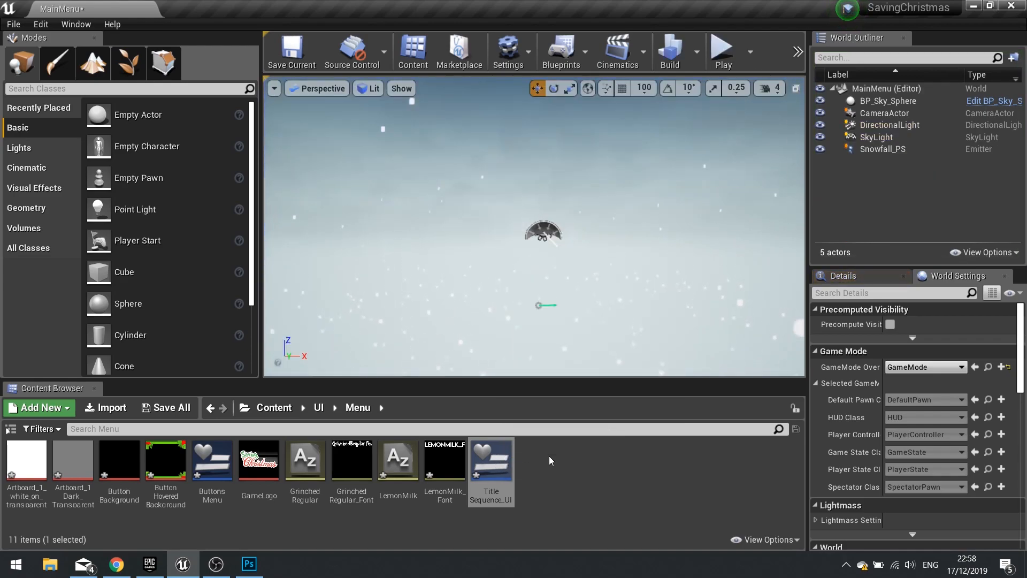
Step: Add a Get Player Controller node near Event Construct in ButtonsMenu's event graph
double_click(212, 460)
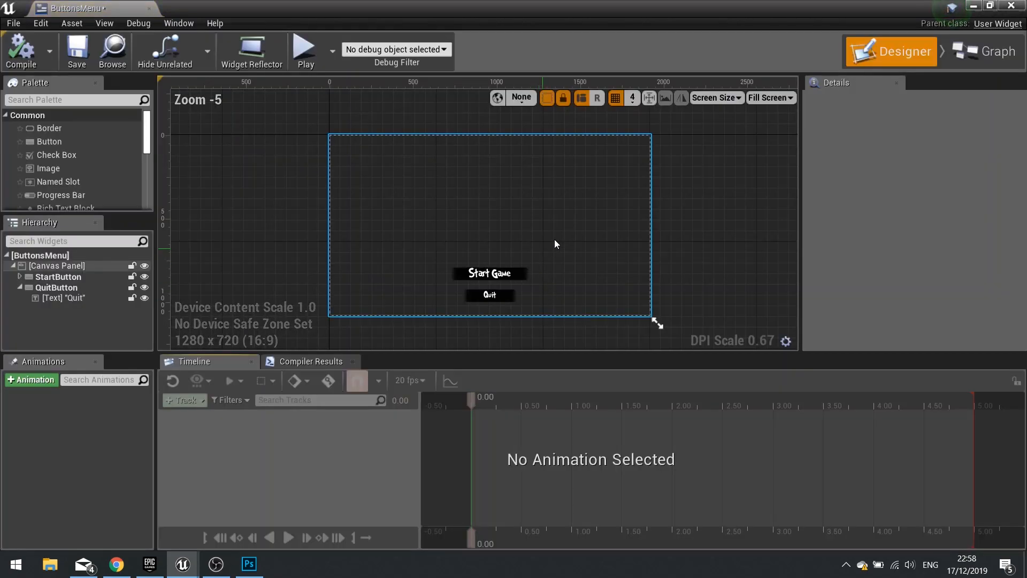
left_click(990, 53)
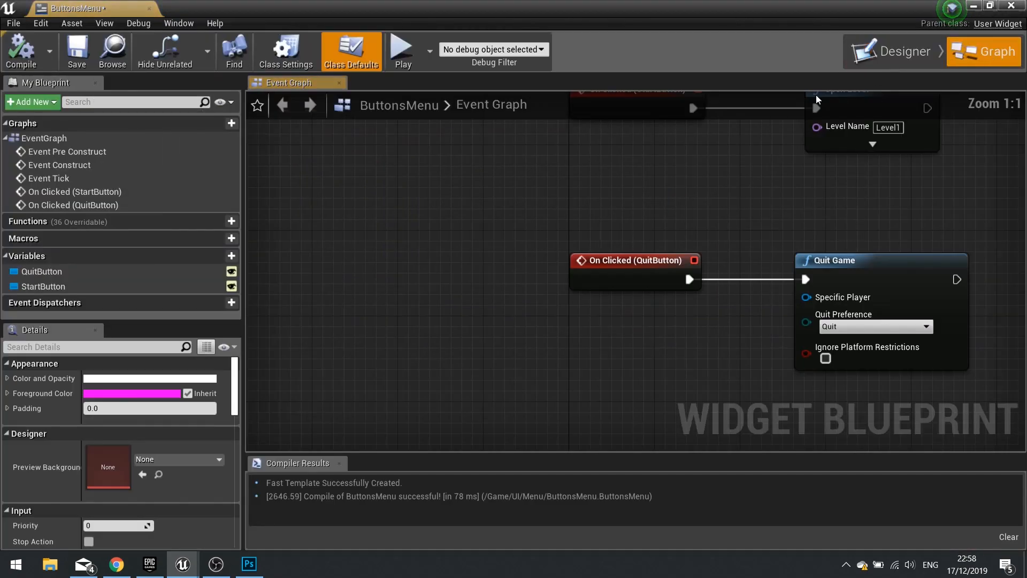
right_click_drag(739, 204, 558, 326)
right_click_drag(558, 159, 570, 407)
right_click_drag(508, 213, 521, 338)
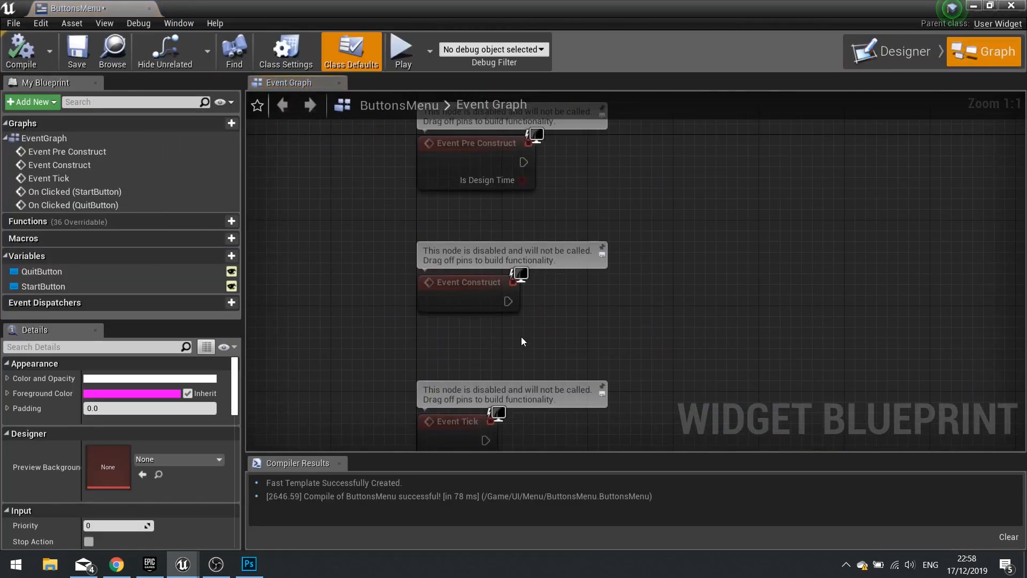
right_click(542, 343)
type("get play")
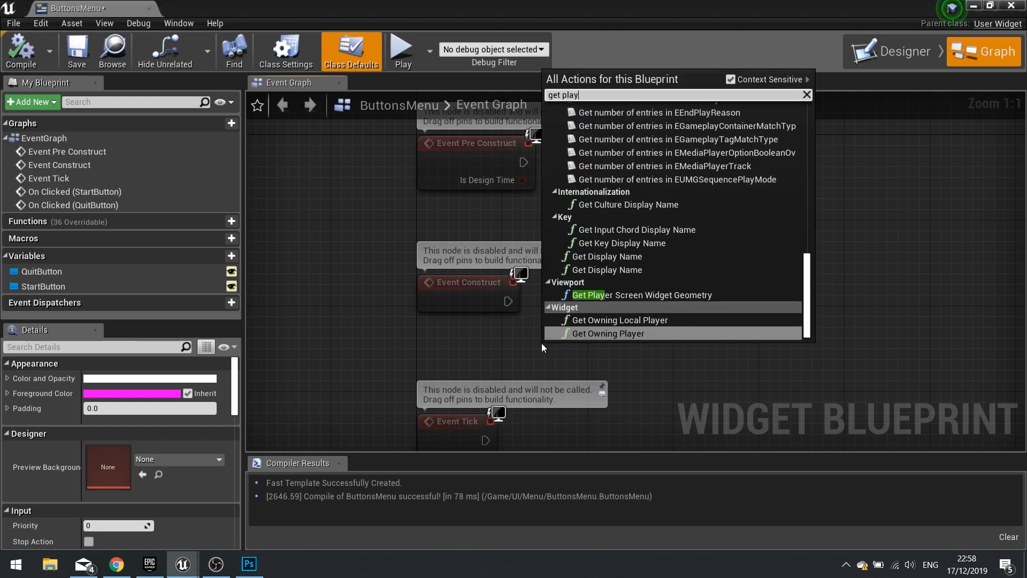
type("er con")
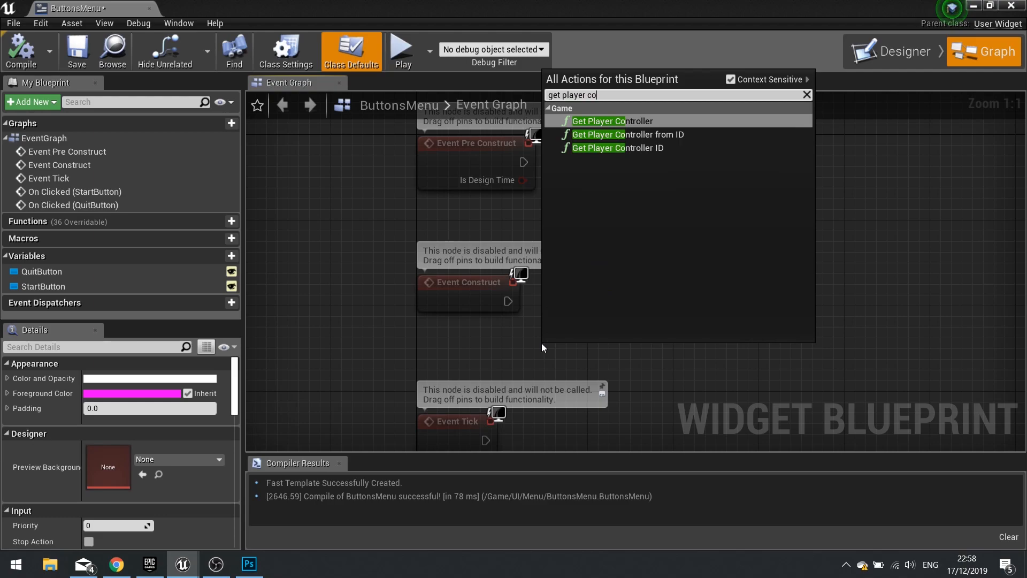
key("Return")
Step: Add a Set Input Mode UI Only node fed by the player controller and connect it to Event Construct
left_click_drag(696, 365, 751, 302)
type("set input")
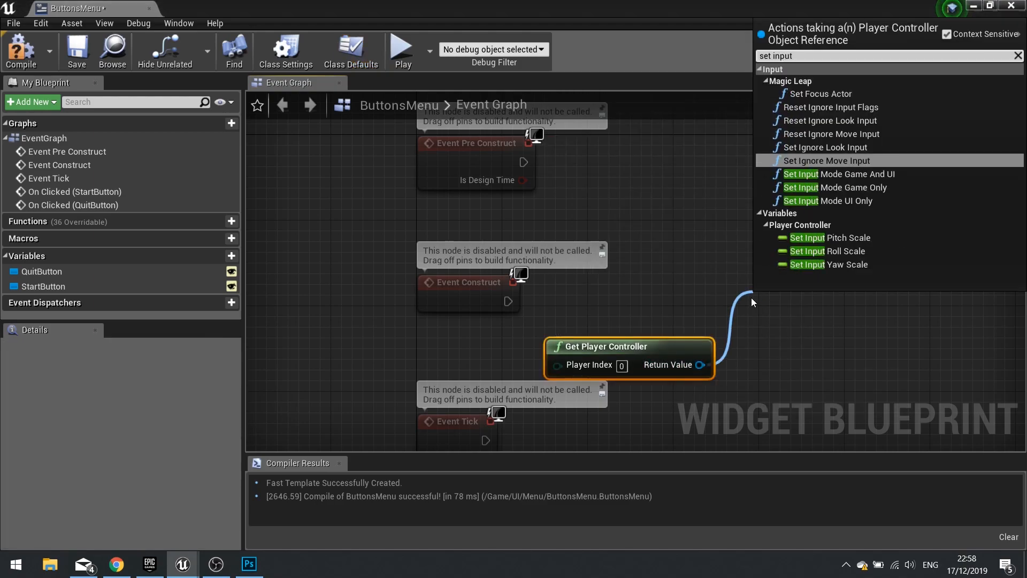
left_click(872, 200)
left_click_drag(726, 319, 508, 301)
left_click_drag(755, 312, 766, 291)
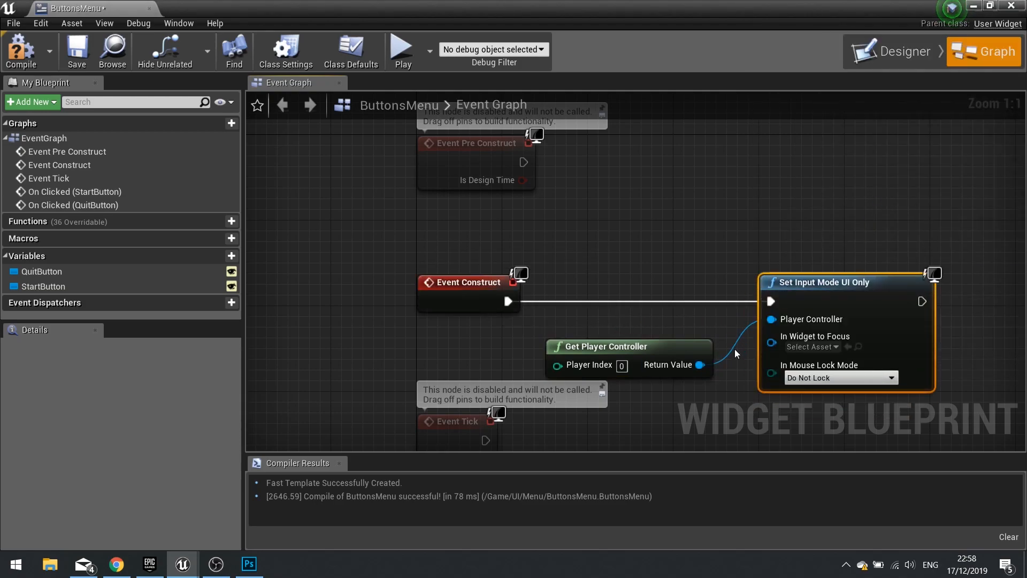
Step: Add a Set Show Mouse Cursor node from the player controller, connect it after Set Input Mode UI Only, and enable the cursor
right_click_drag(919, 301, 688, 287)
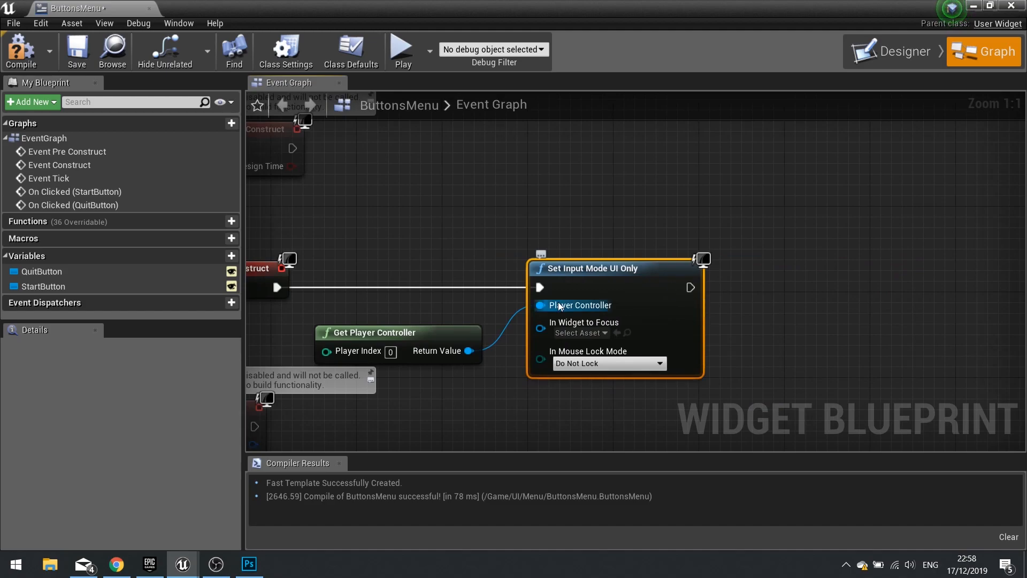
left_click_drag(410, 333, 334, 327)
right_click_drag(688, 300, 708, 230)
left_click_drag(400, 285, 742, 327)
type("set show m")
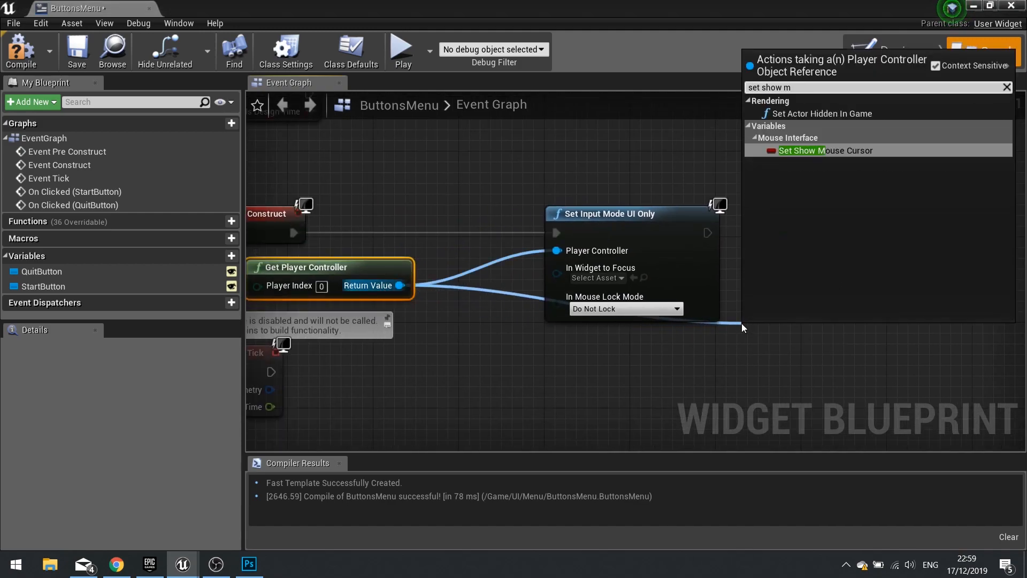
key("Return")
left_click_drag(846, 376, 909, 269)
left_click_drag(814, 232, 708, 233)
left_click(908, 252)
Step: Duplicate the Get Player Controller node and place the copy just below StartButton's Open Level node
right_click_drag(712, 354, 480, 222)
scroll(759, 320, "down", 2)
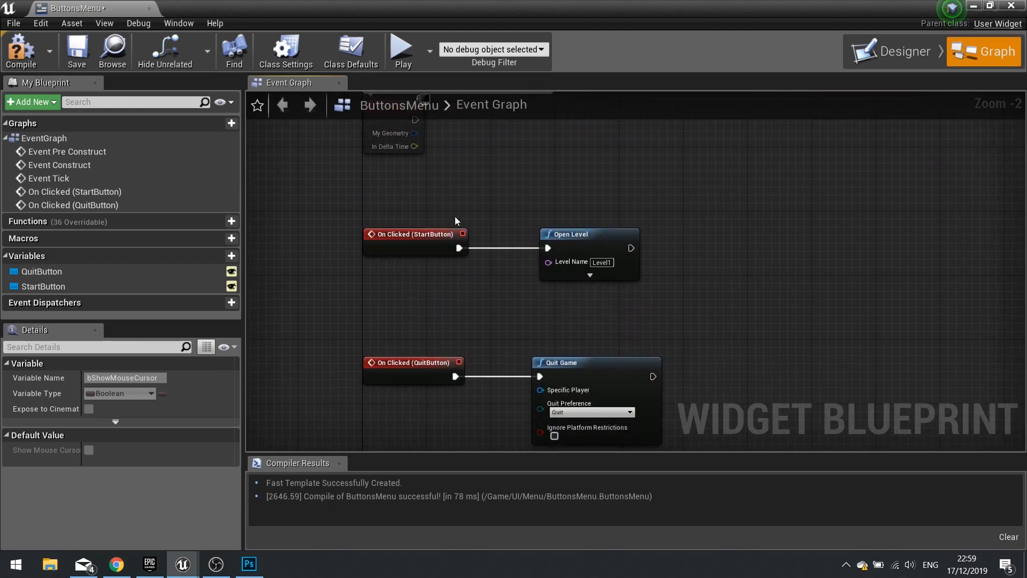
right_click_drag(635, 247, 570, 393)
left_click(427, 203)
right_click_drag(631, 372, 593, 293)
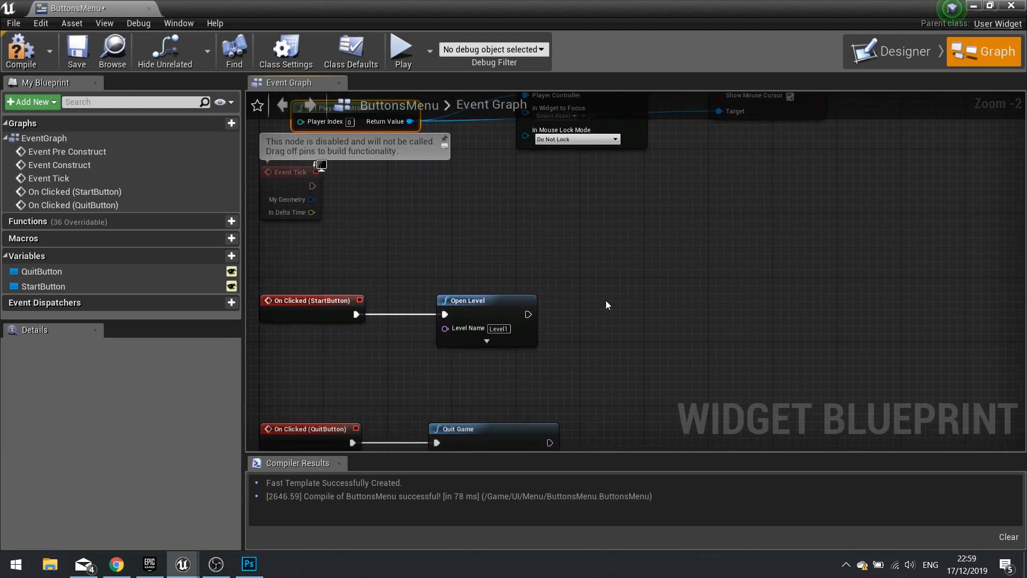
key("ctrl+v")
left_click_drag(624, 317, 498, 348)
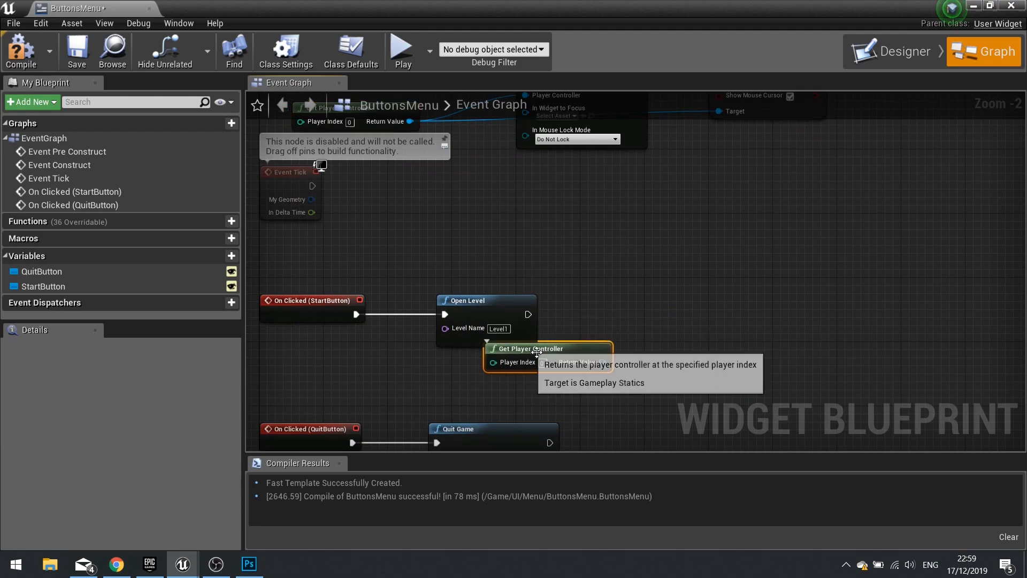
Step: Add a Set Input Mode Game Only node fed by the copied Get Player Controller
left_click_drag(589, 364, 650, 322)
type("set input")
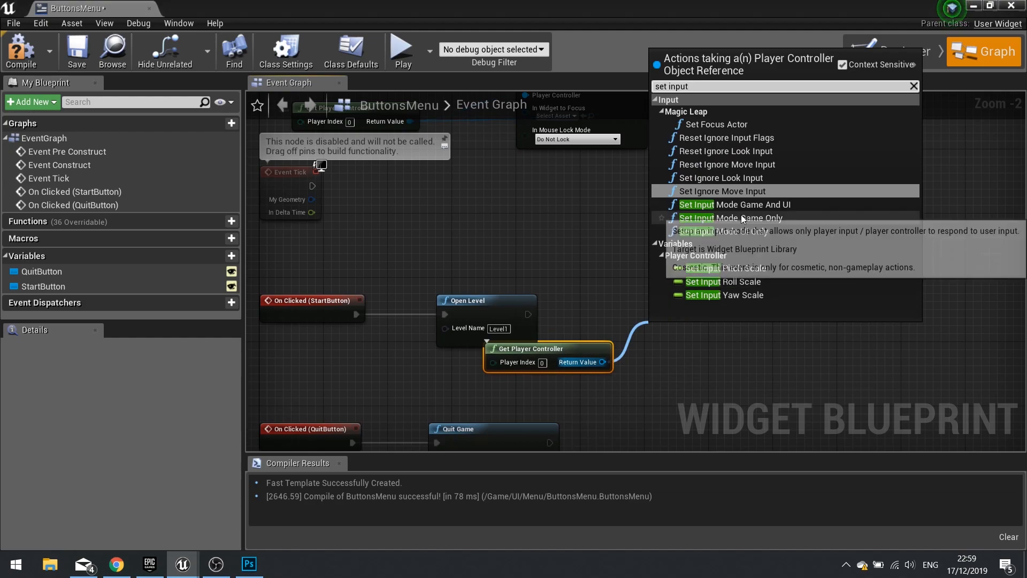
left_click(731, 218)
Step: Add a Set Show Mouse Cursor node fed by the copied Get Player Controller, leaving the cursor disabled
left_click_drag(603, 363, 878, 360)
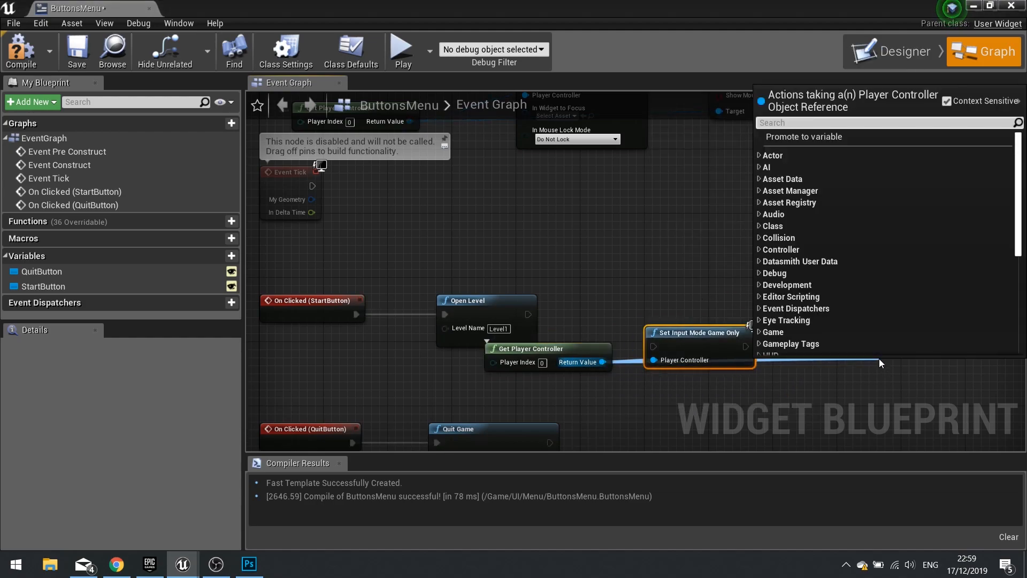
type("mouse curse")
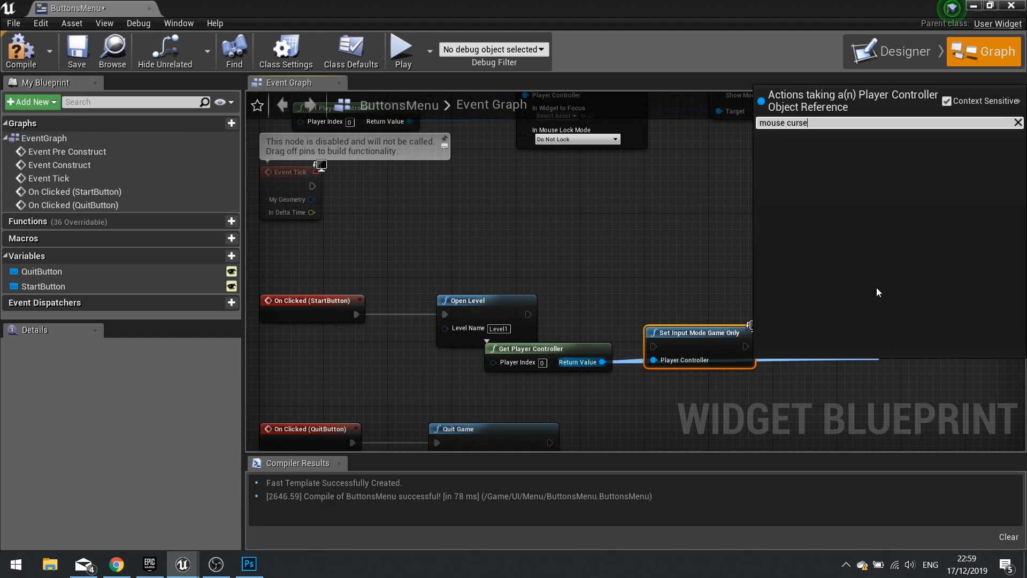
key("BackSpace")
type("or")
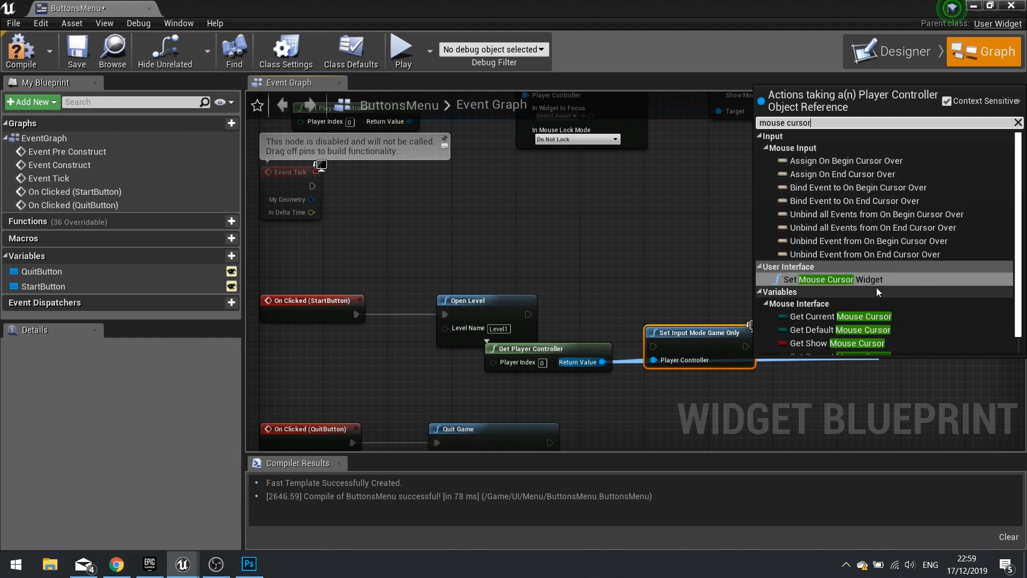
left_click(856, 349)
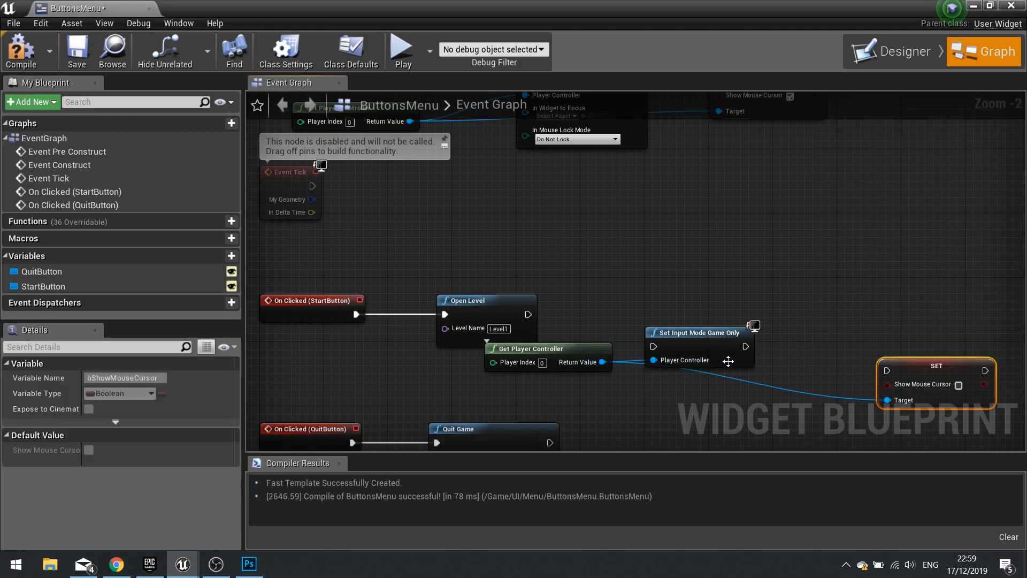
Step: Connect Open Level through Set Input Mode Game Only to the Set Show Mouse Cursor node, and line up the nodes
left_click_drag(920, 370, 746, 346)
left_click_drag(653, 347, 528, 314)
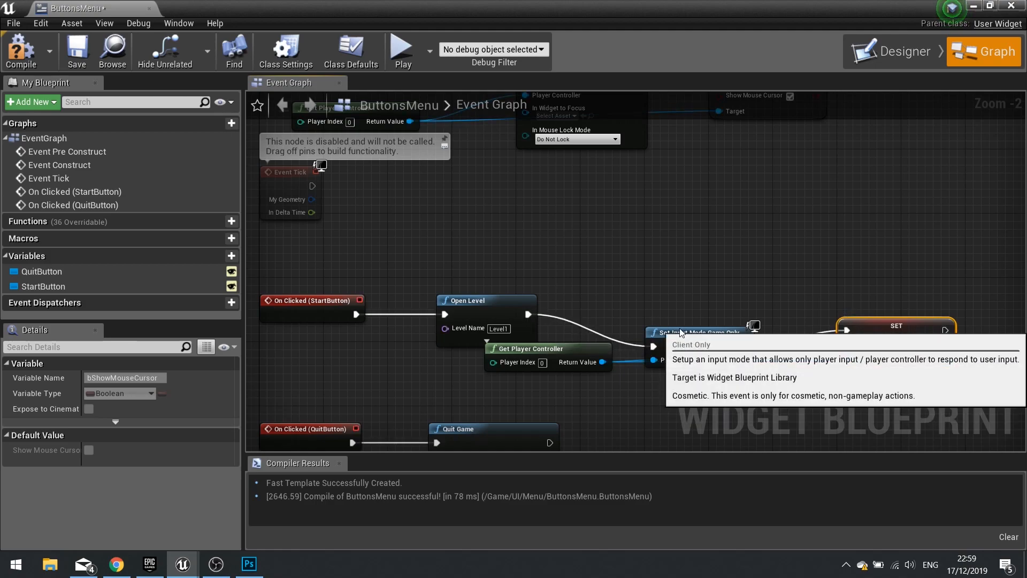
left_click(686, 335)
left_click_drag(685, 334, 685, 312)
left_click_drag(866, 329, 867, 321)
left_click(741, 328)
Step: Compile the ButtonsMenu widget blueprint and close its editor
key("F7")
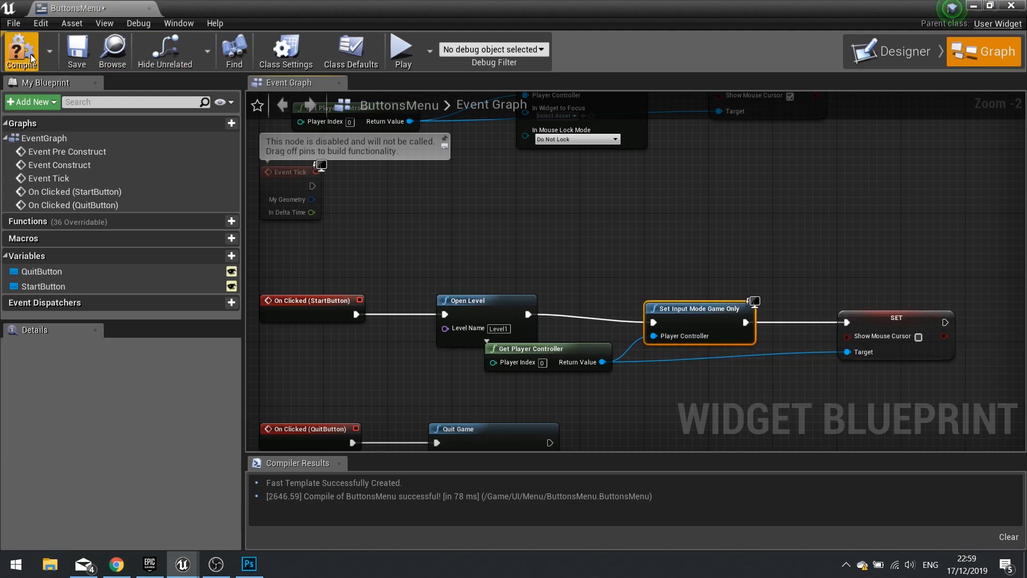
left_click(1010, 7)
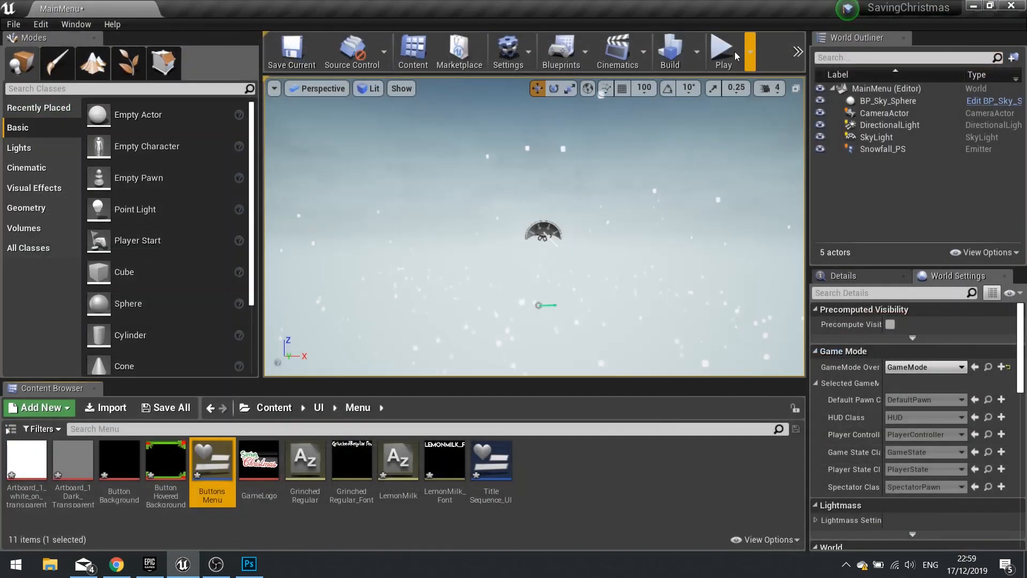
Step: Play the MainMenu level in full screen and start the game with its Start Game button
left_click(727, 53)
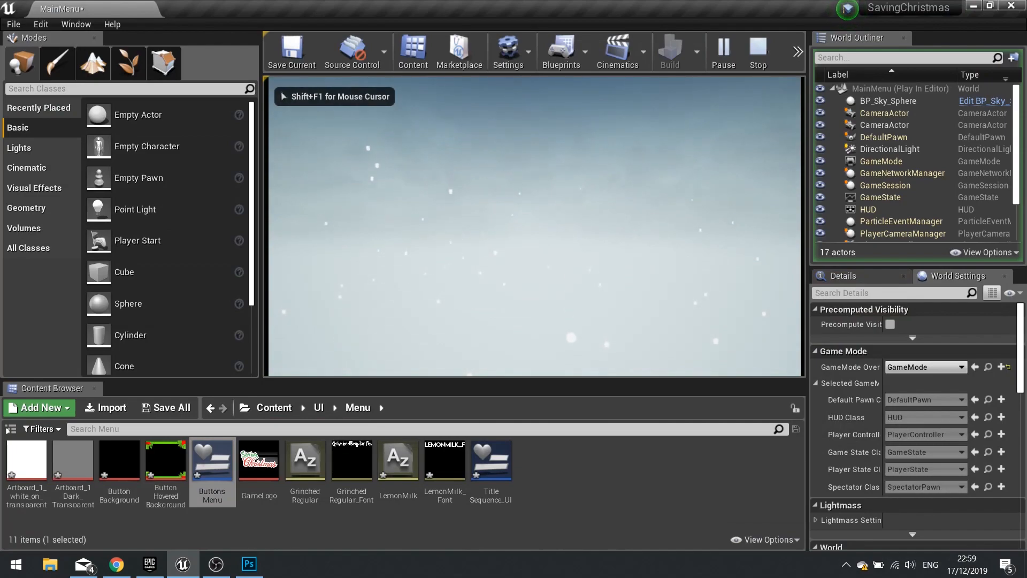
key("F11")
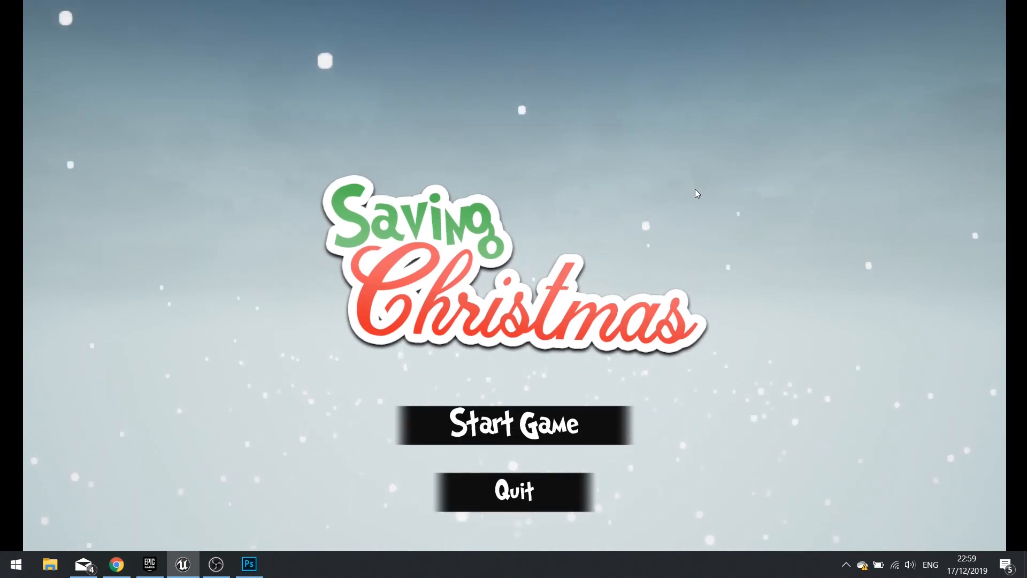
left_click(562, 438)
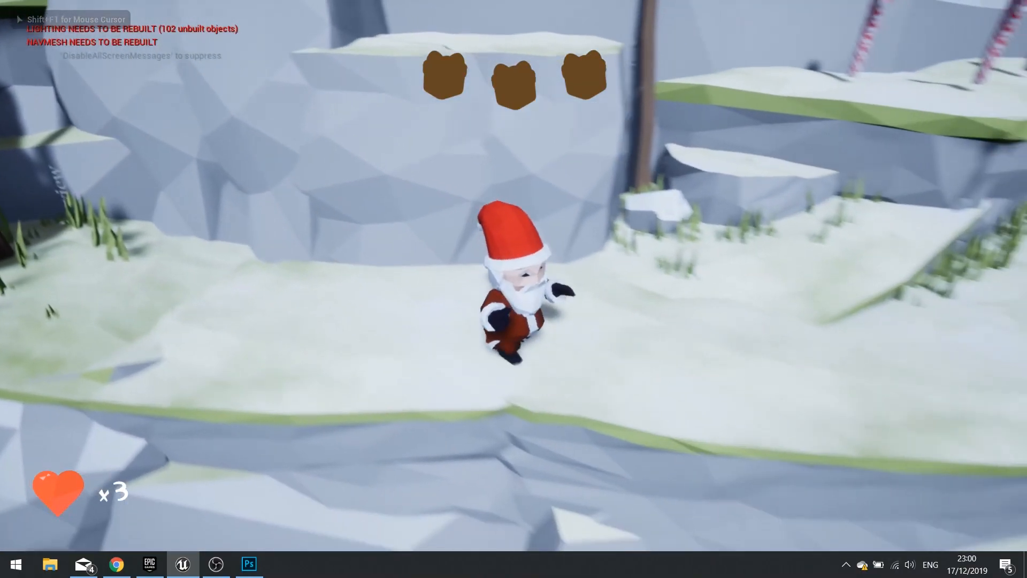
Step: Test the game controls by running and jumping with the Santa character through the opened level
key("w")
key("d")
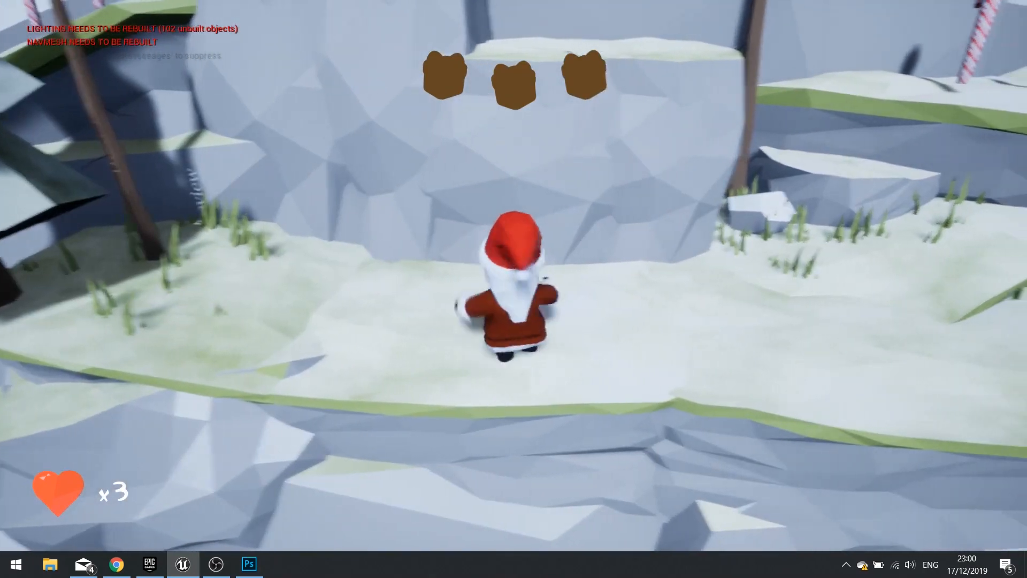
key("space")
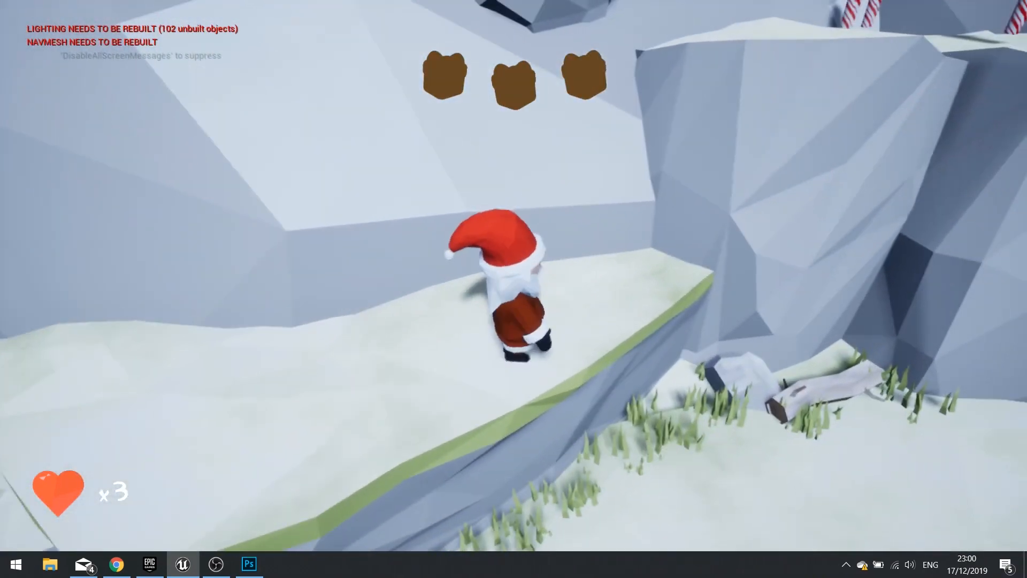
key("s")
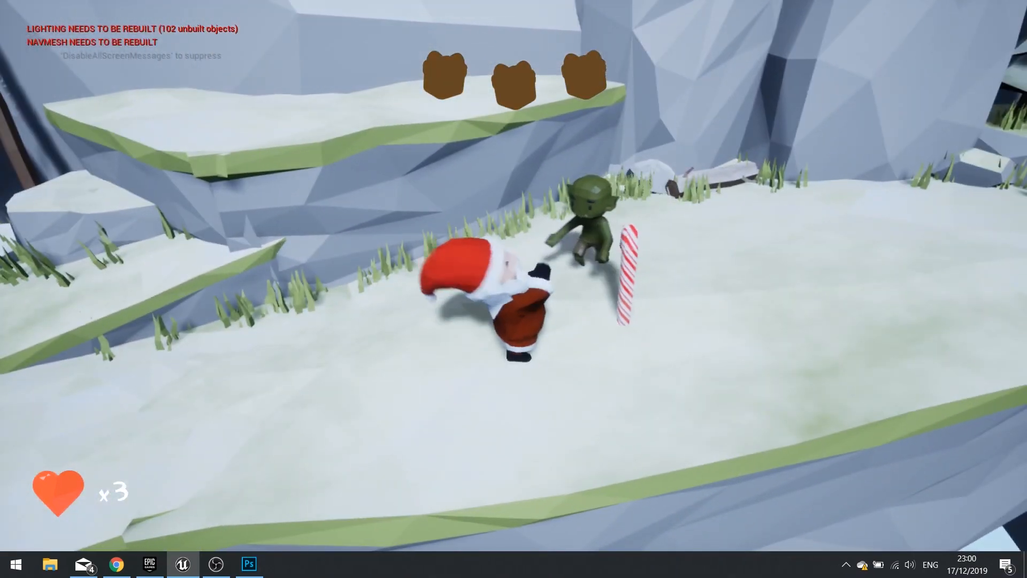
key("s")
key("w")
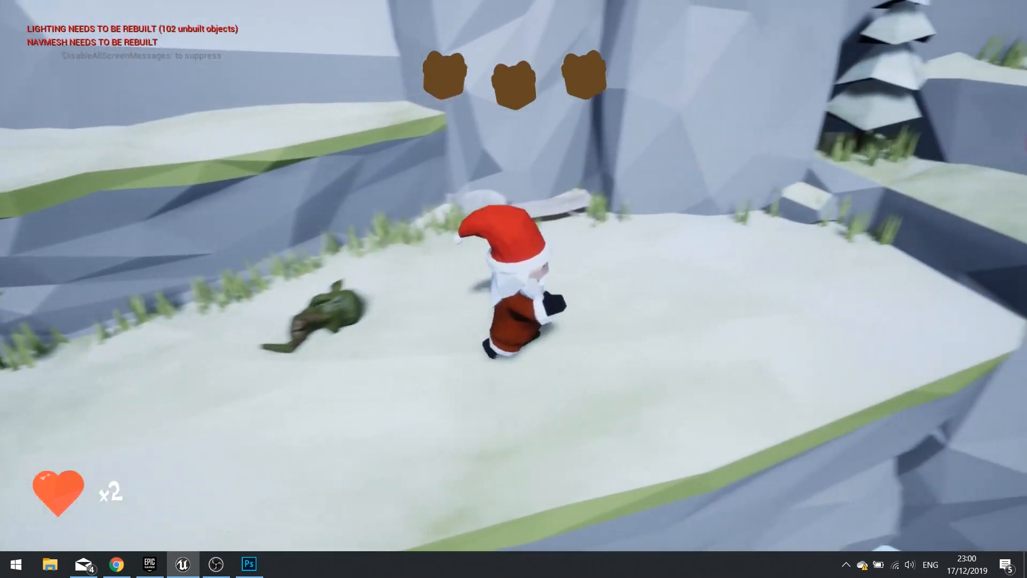
key("d")
key("space")
key("s")
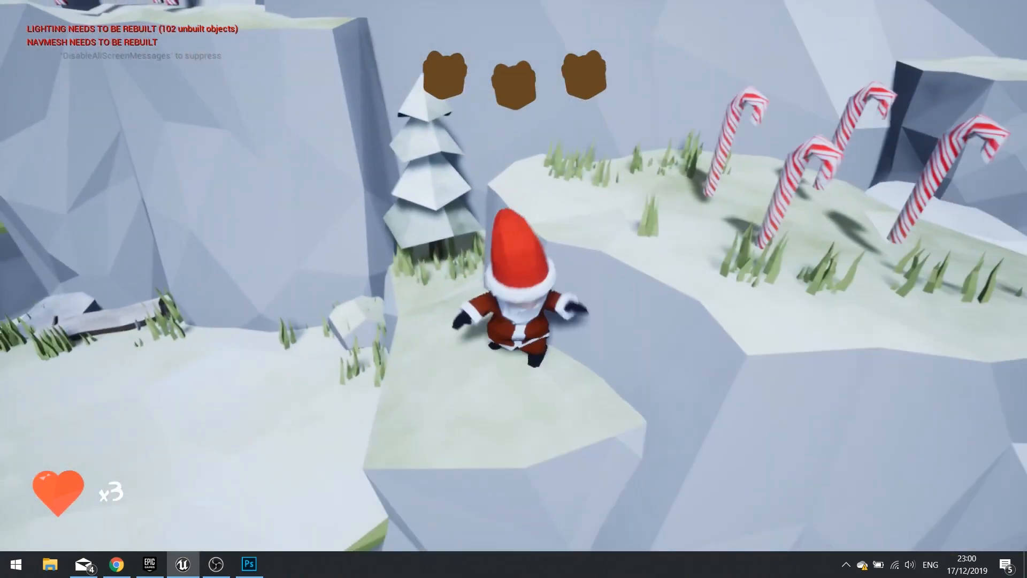
key("d")
key("space")
key("a")
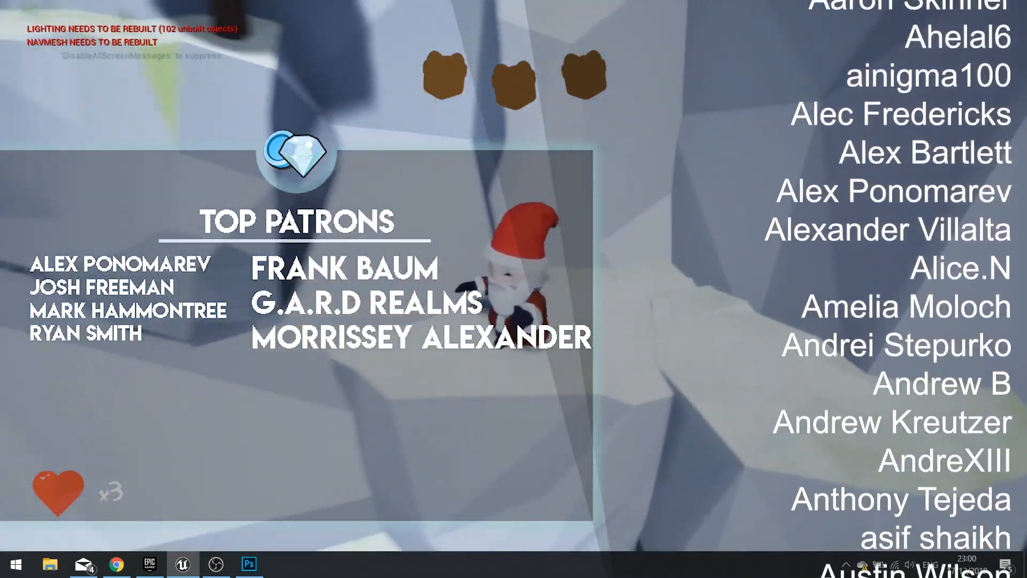
key("a")
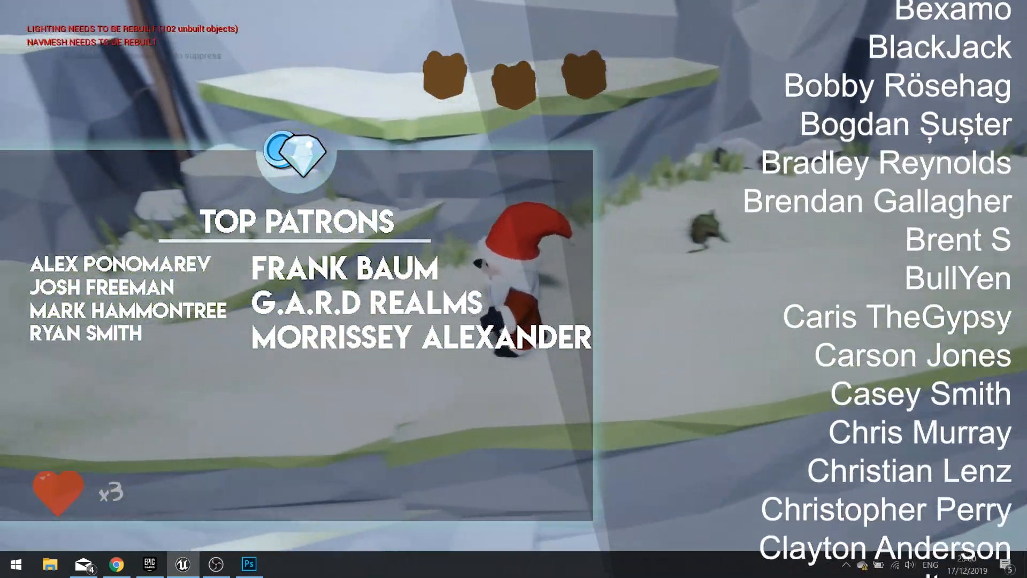
key("a")
key("space")
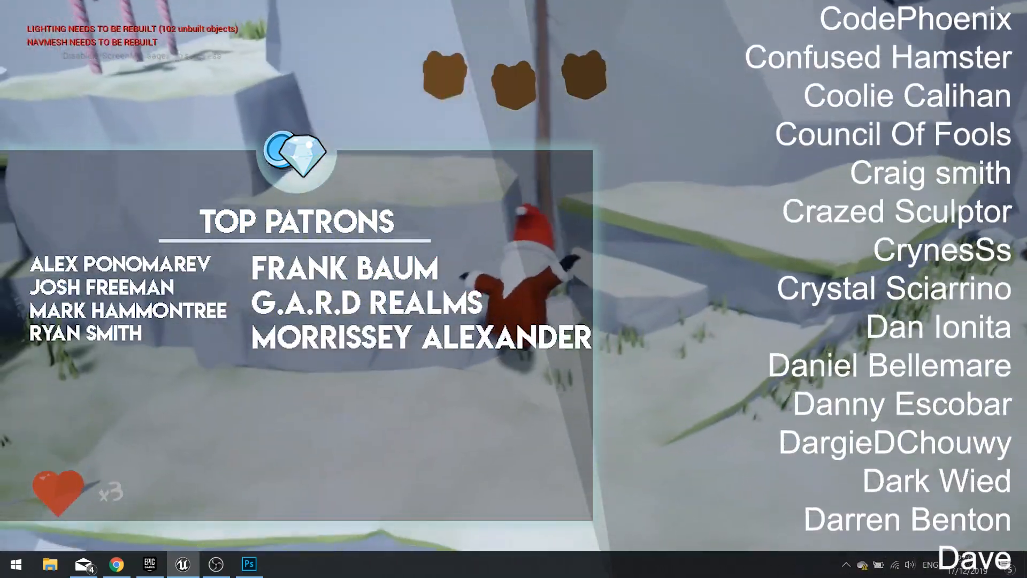
Step: End the play session and return the viewport from full screen to the editor layout
key("Escape")
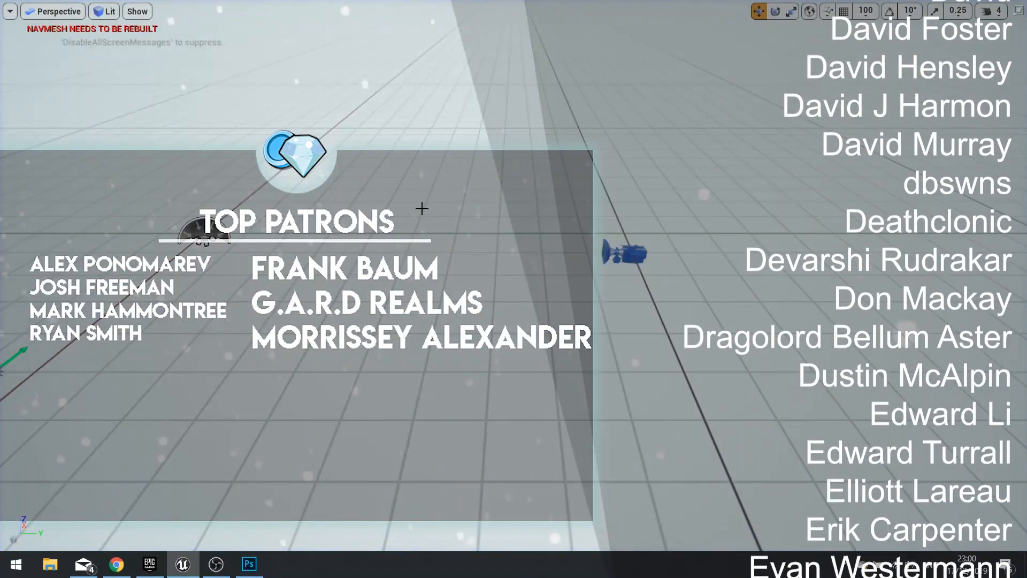
scroll(499, 236, "down", 6)
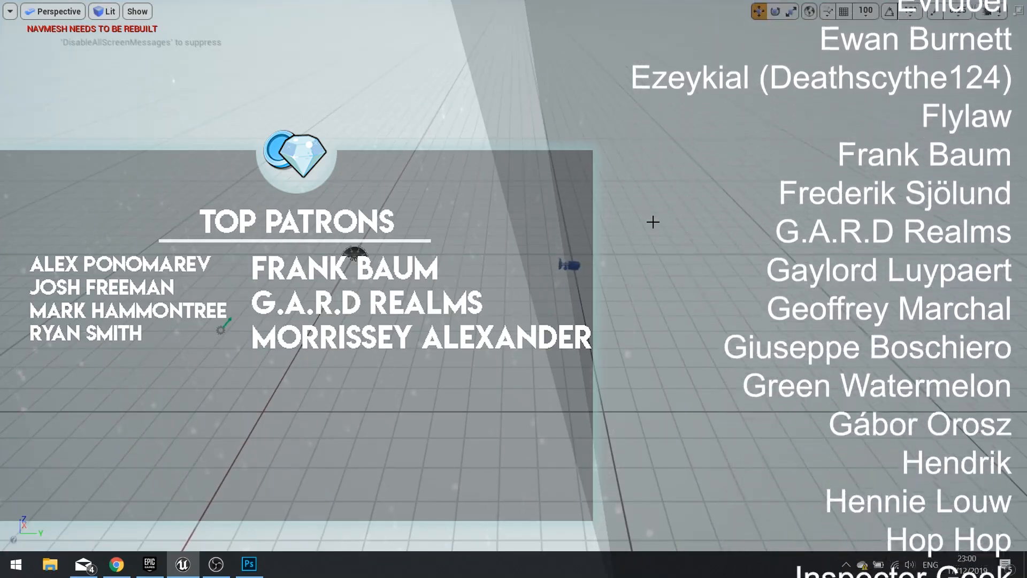
key("F11")
right_click_drag(551, 283, 538, 278)
left_click(581, 469)
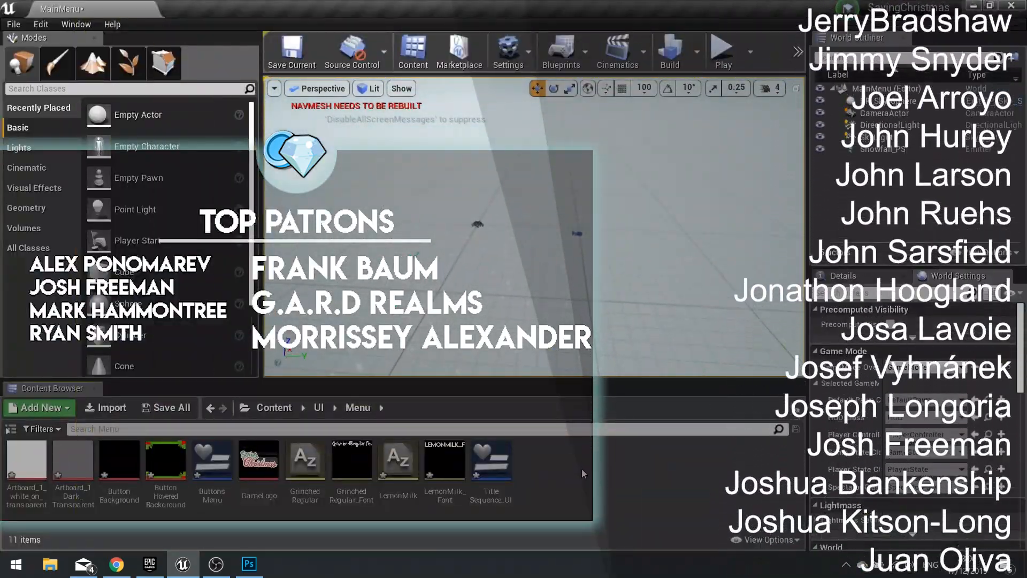